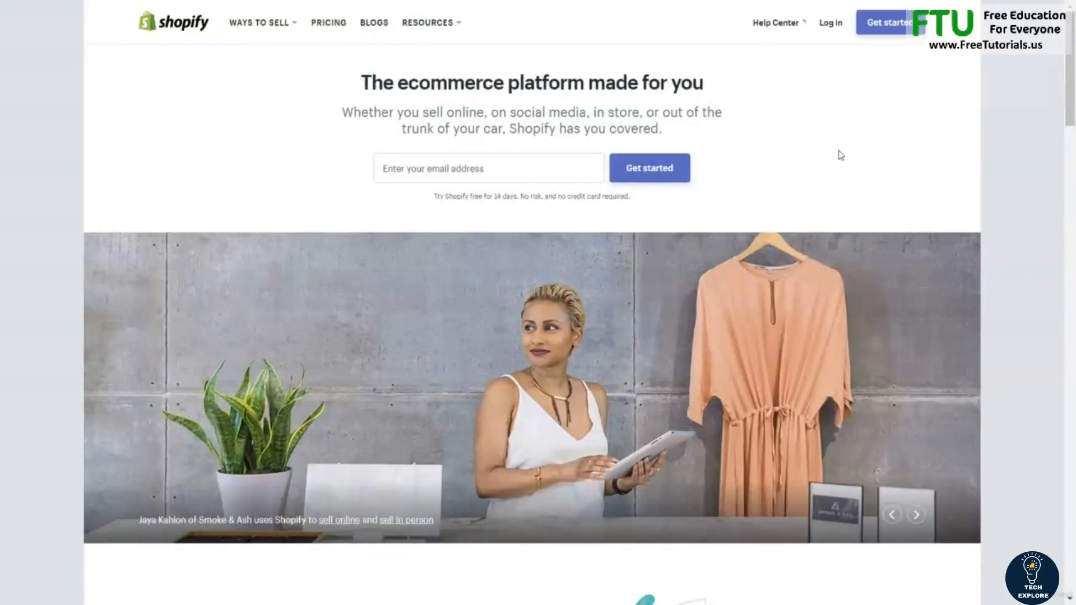
Enter the owner's e-mail address on the homepage and start the free trial sign-up.
{"action": "left_click", "coordinate": [595, 179]}
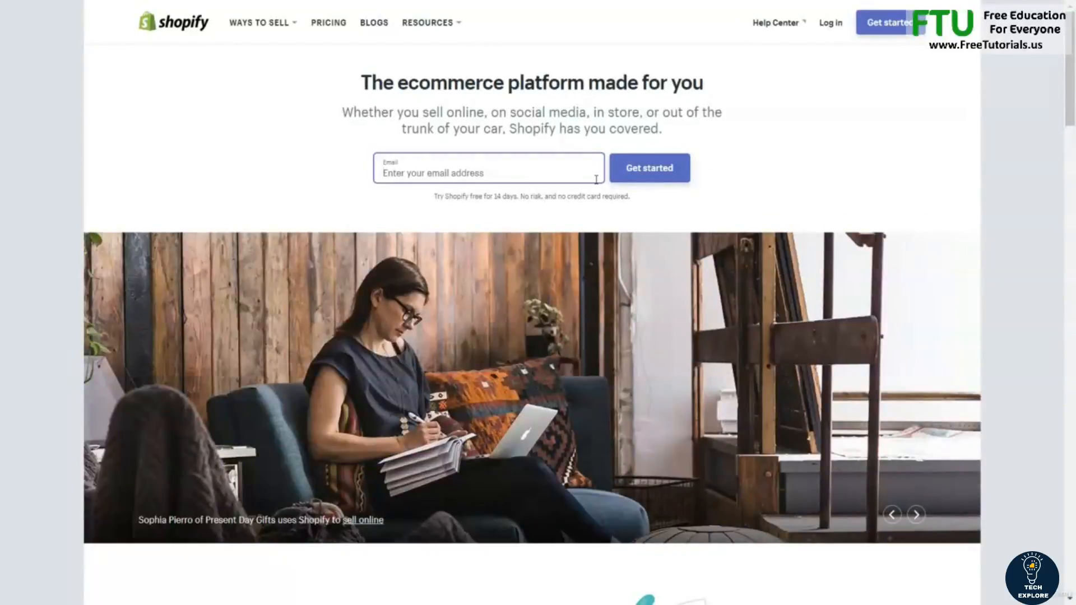
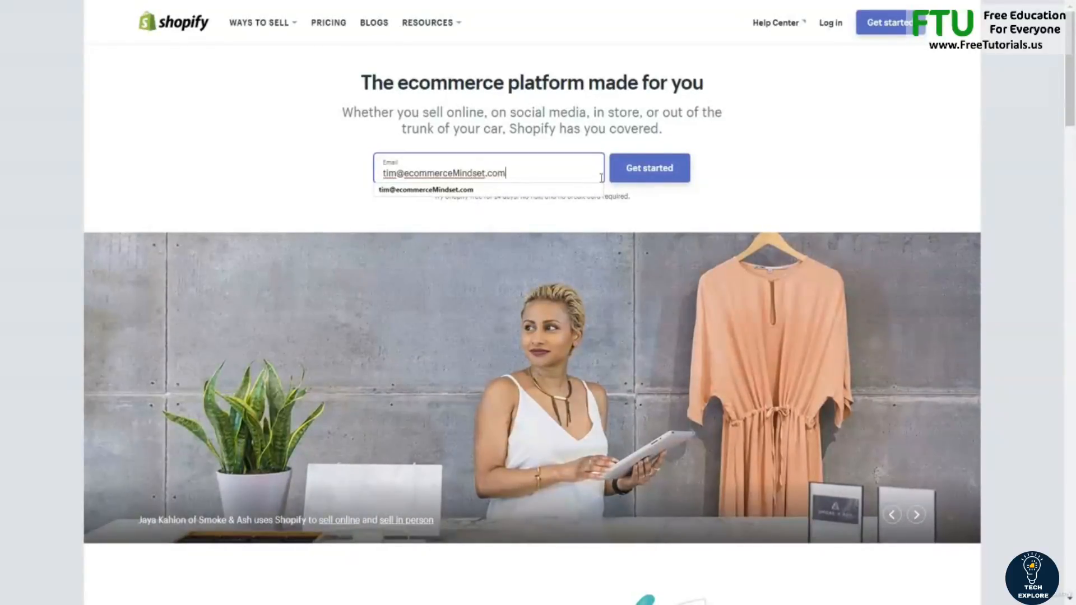
{"action": "left_click", "coordinate": [633, 175]}
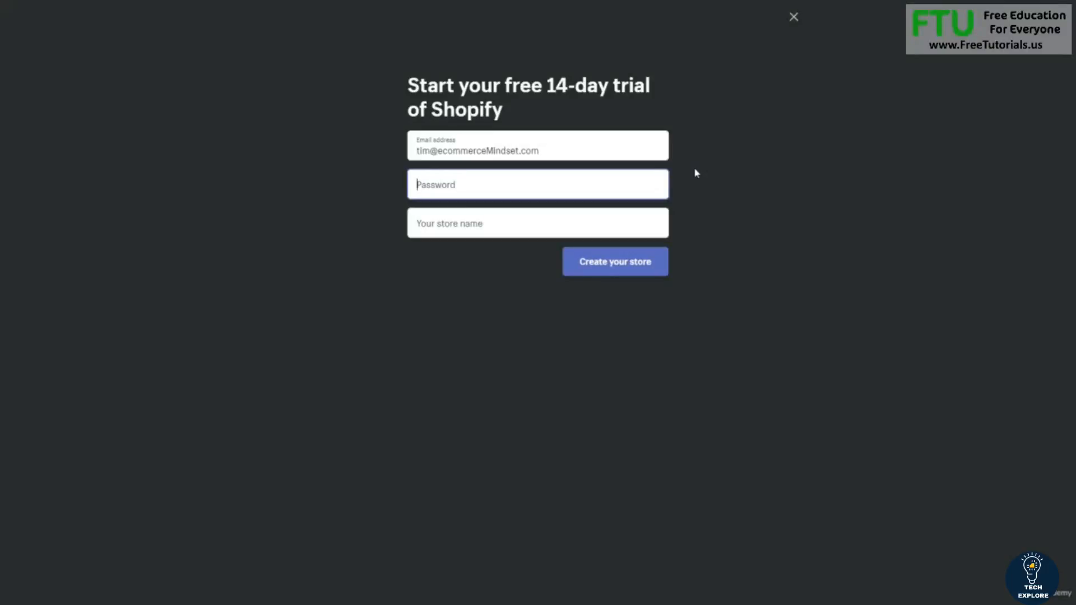
Set the account password and create the store named 'TimsBargainDeals'.
{"action": "type", "text": "••••••••••••"}
{"action": "left_click", "coordinate": [544, 223]}
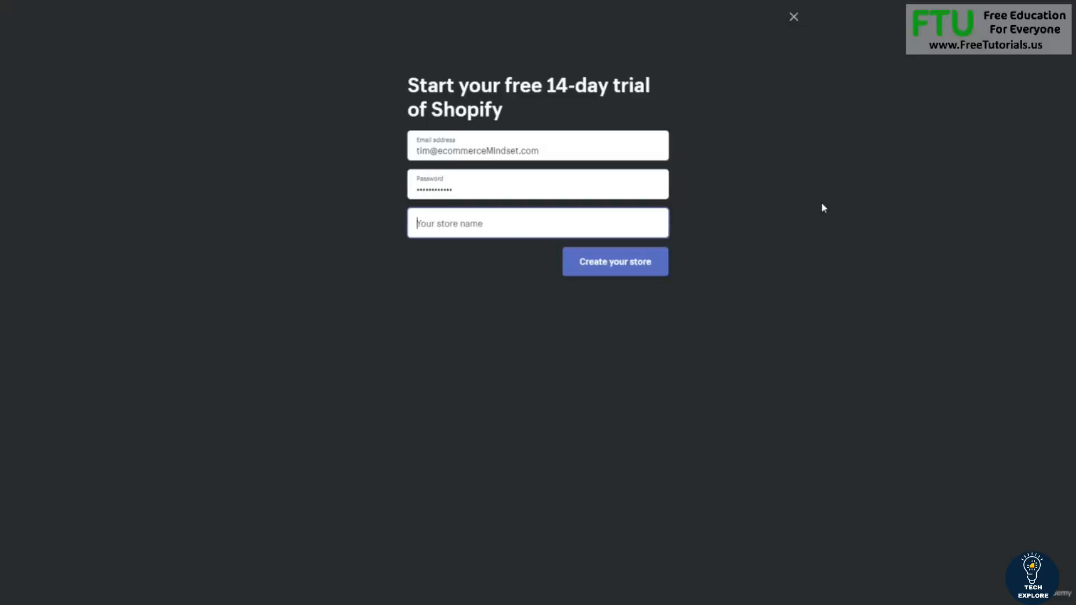
{"action": "type", "text": "Tim"}
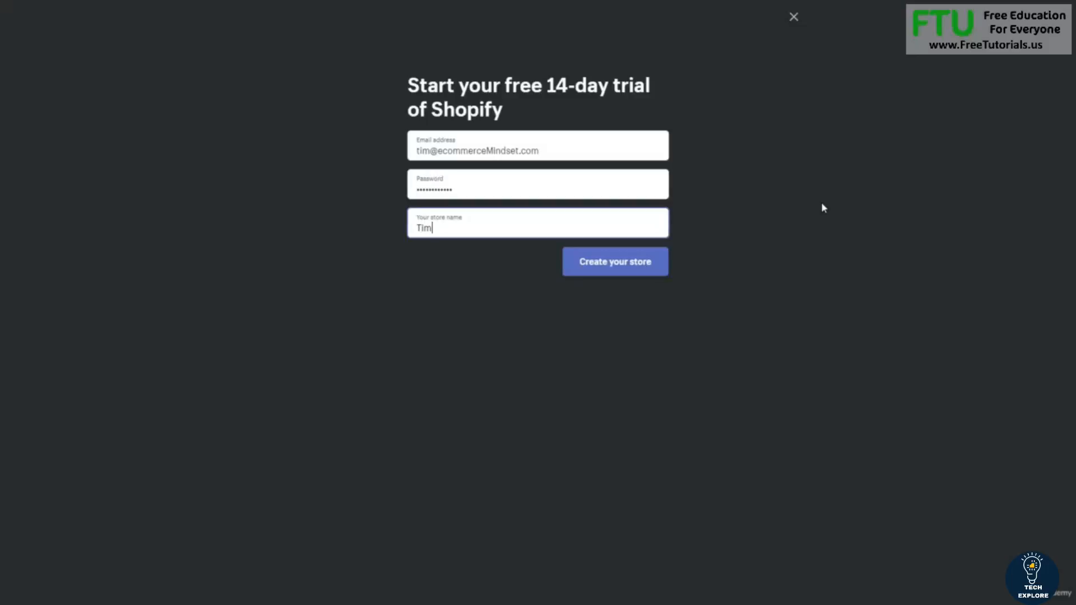
{"action": "type", "text": "s"}
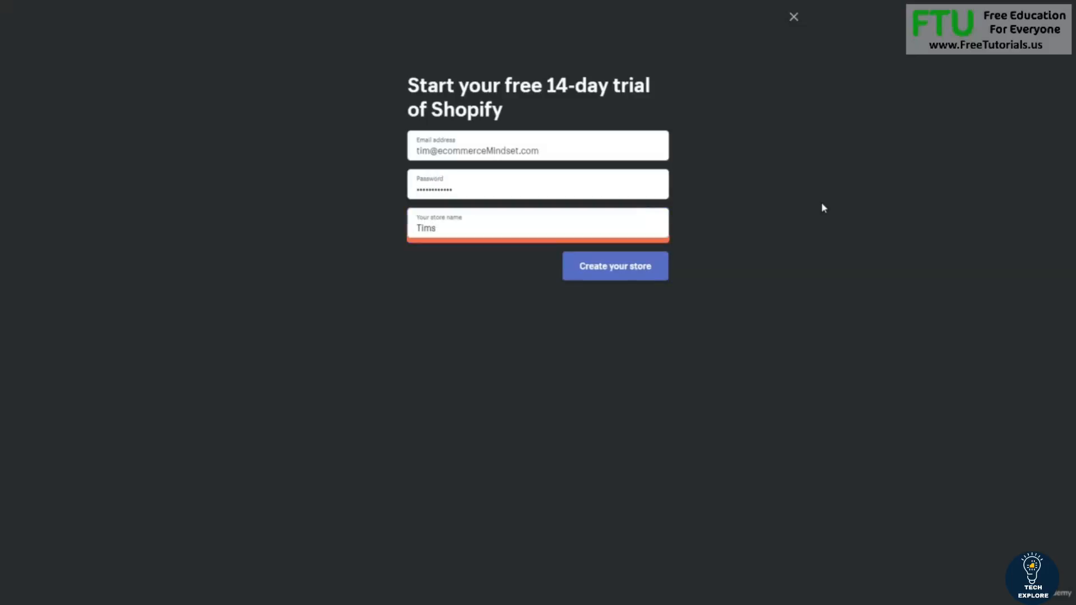
{"action": "type", "text": "BargainDeal"}
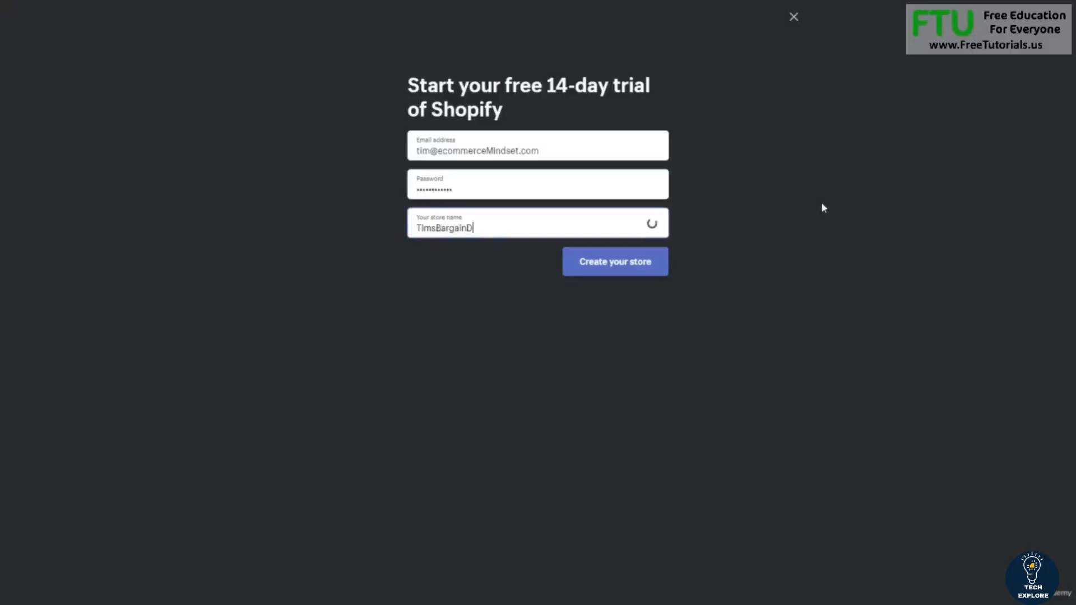
{"action": "type", "text": "s"}
{"action": "left_click", "coordinate": [659, 273]}
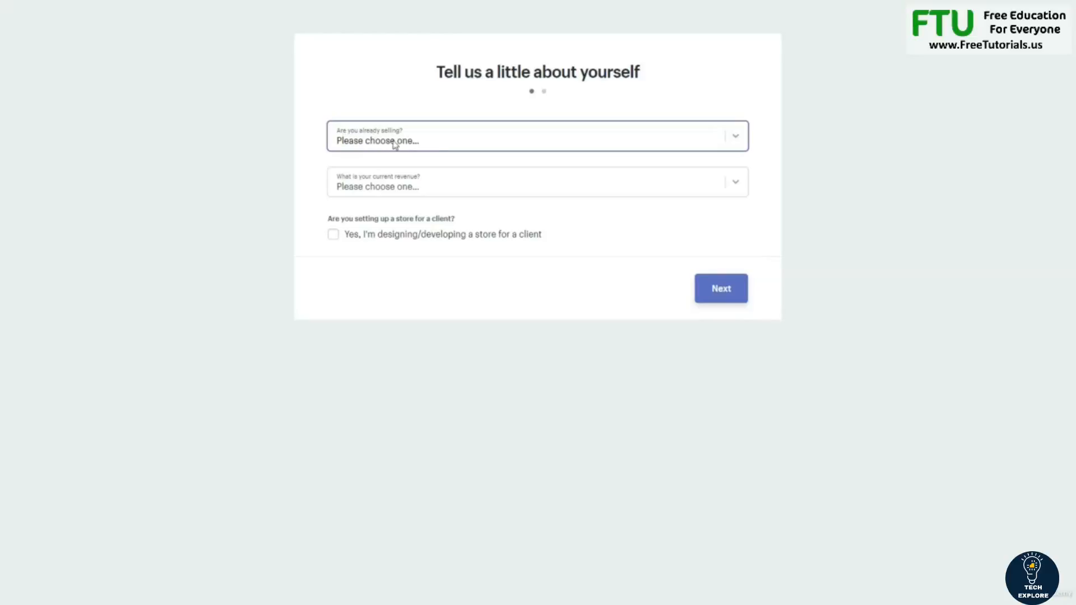
Answer 'I'm not selling products yet' and '$0 (I'm just getting started)', then continue.
{"action": "left_click", "coordinate": [434, 145]}
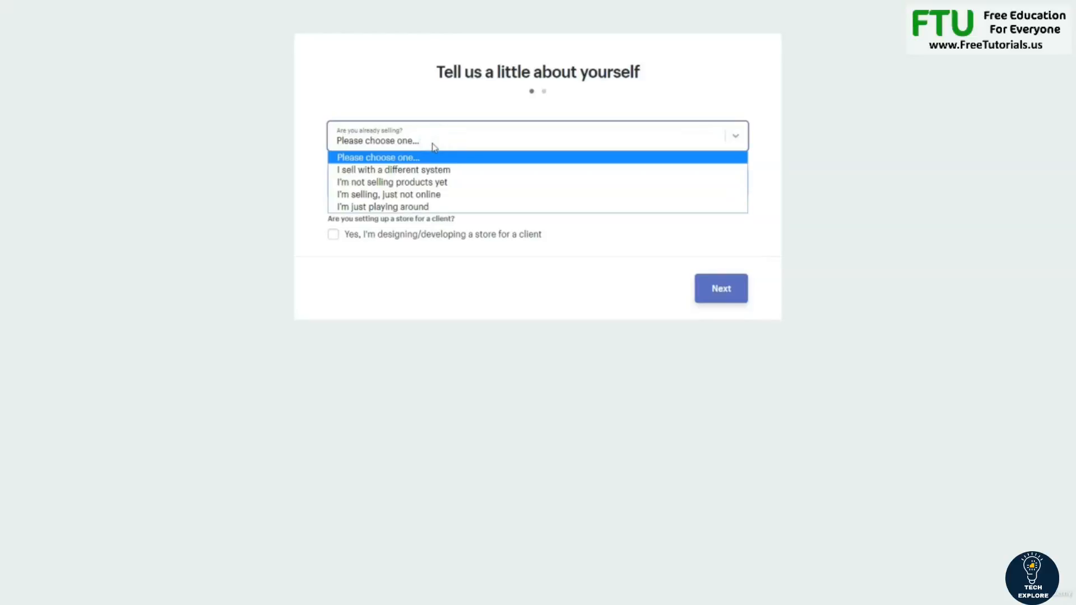
{"action": "left_click", "coordinate": [427, 185]}
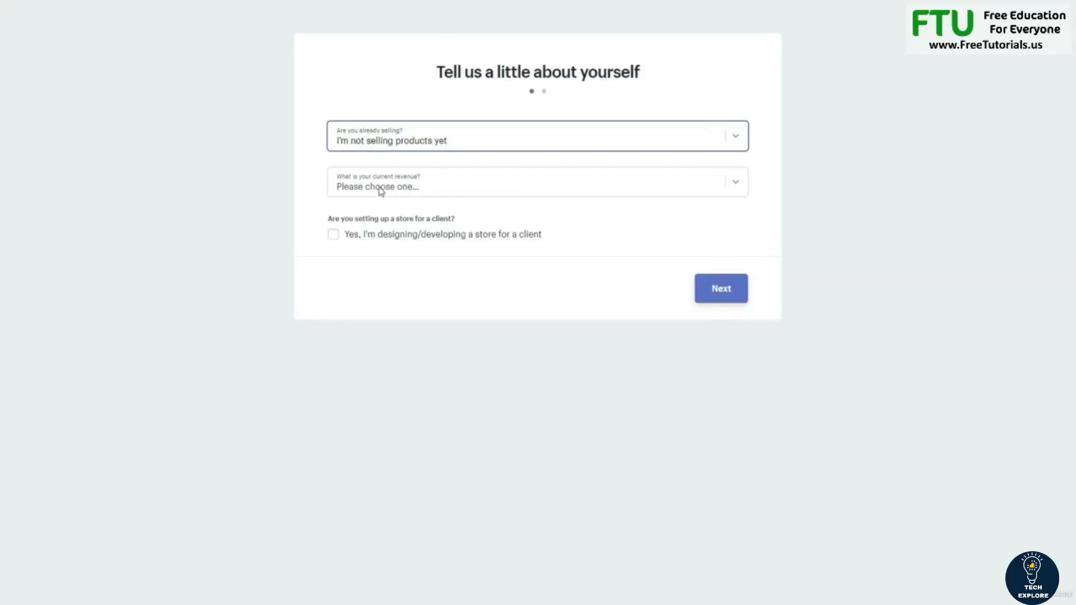
{"action": "left_click", "coordinate": [438, 185]}
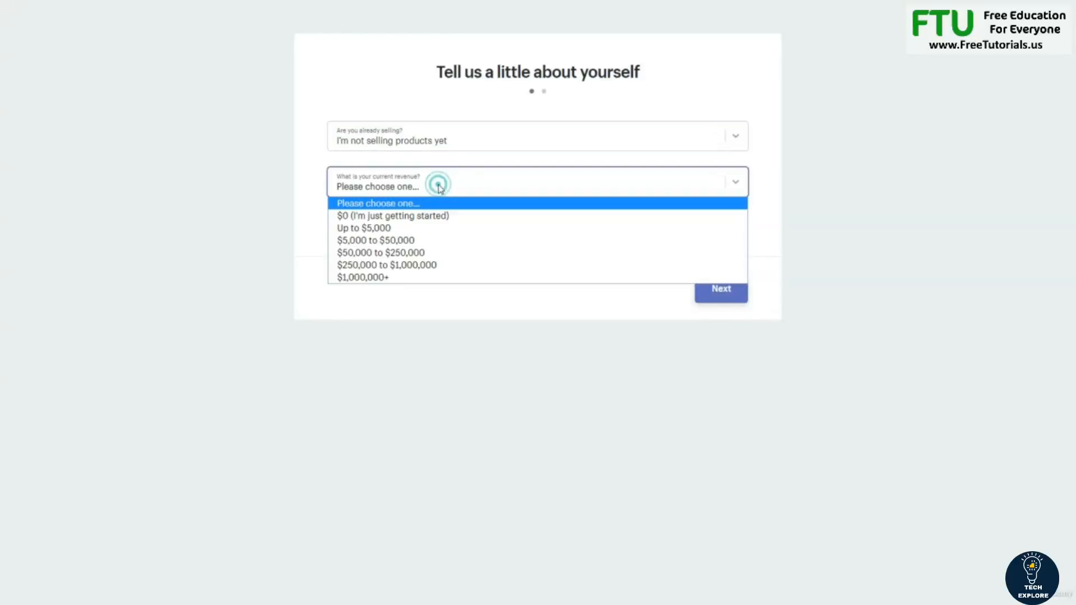
{"action": "left_click", "coordinate": [402, 217]}
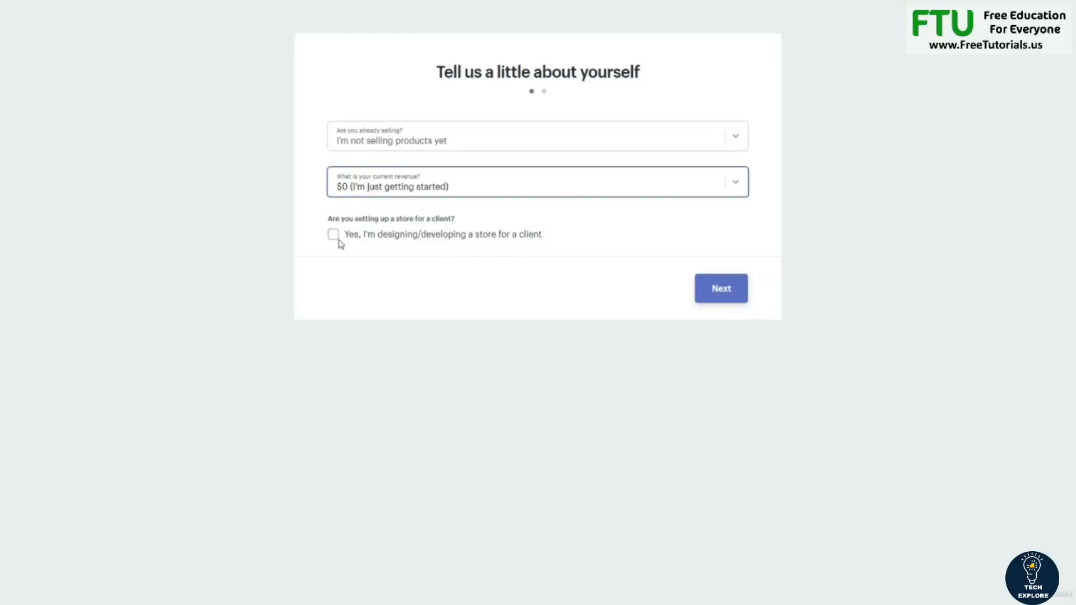
{"action": "left_click", "coordinate": [730, 295]}
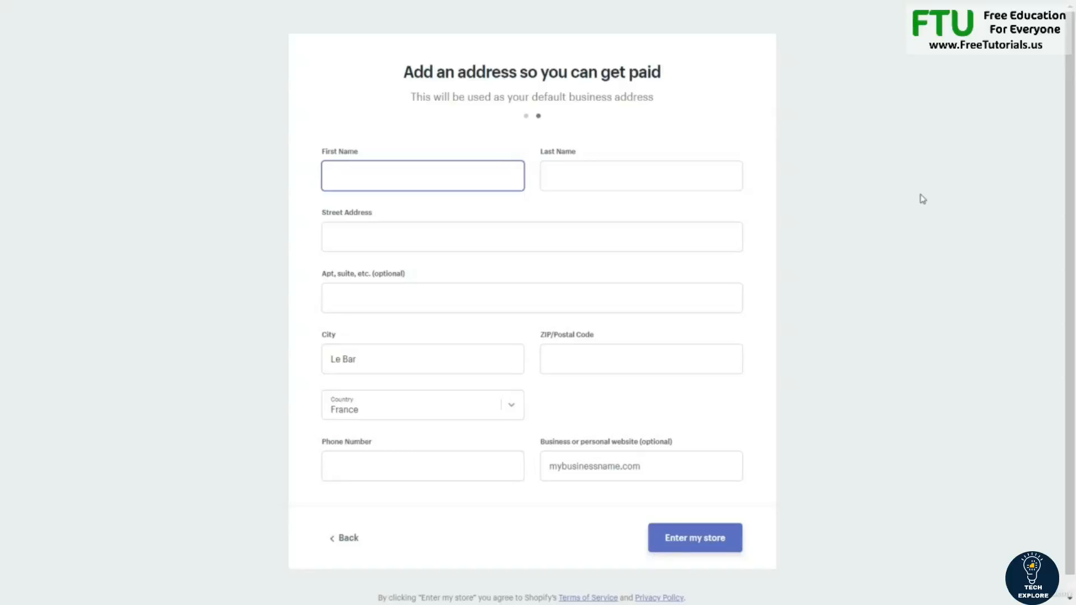
Fill in the owner's first and last name, street address and postal code.
{"action": "key", "text": "Tab"}
{"action": "key", "text": "Tab"}
{"action": "type", "text": "123"}
{"action": "key", "text": "Tab"}
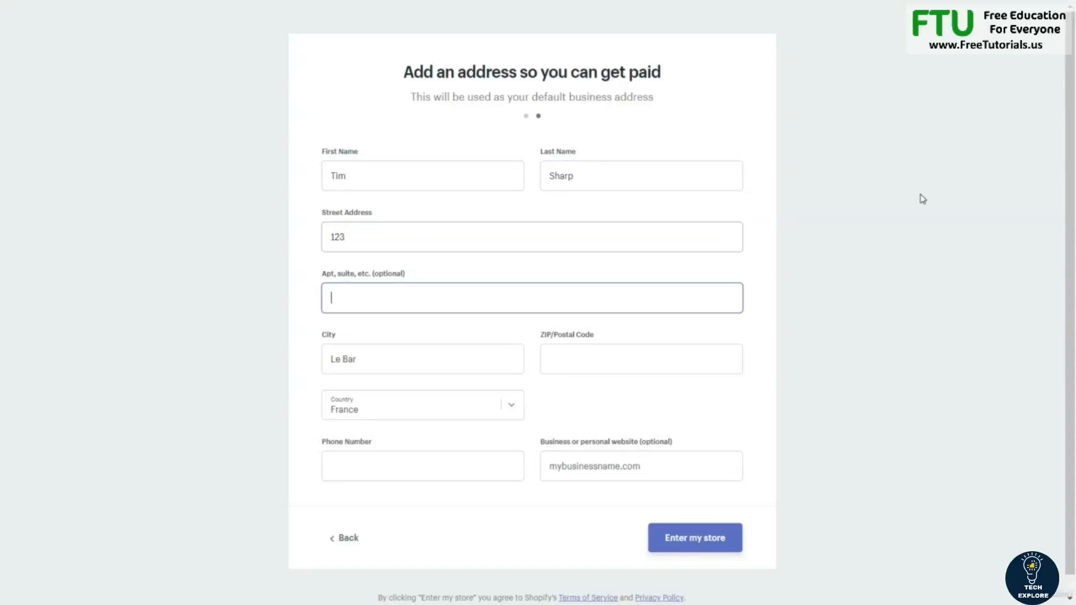
{"action": "key", "text": "Tab"}
{"action": "key", "text": "Tab"}
{"action": "type", "text": "06000"}
{"action": "key", "text": "Tab"}
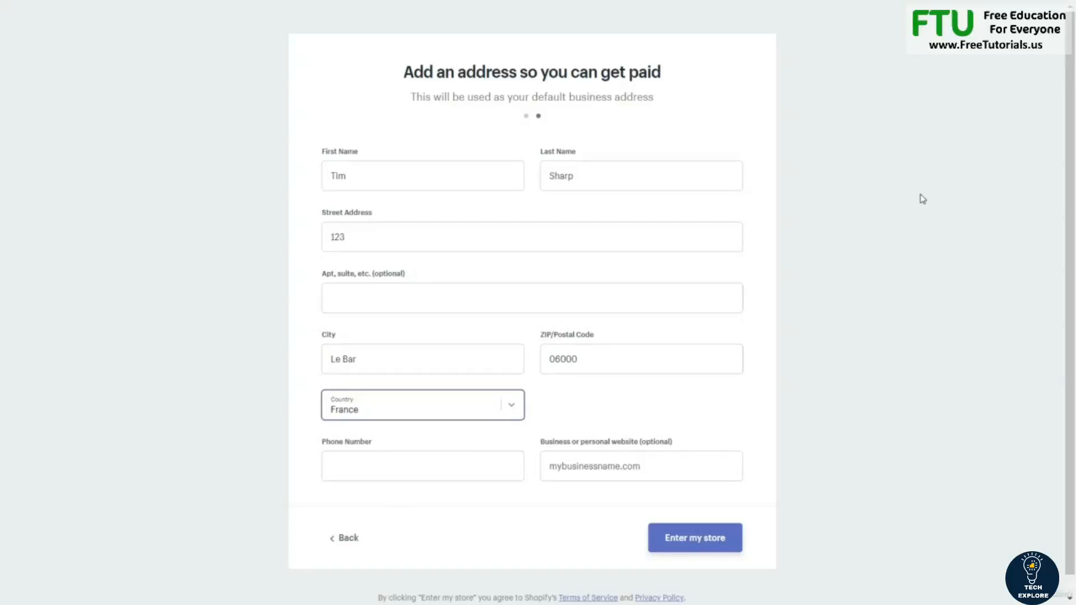
Enter the owner's phone number and submit the details to enter the store.
{"action": "left_click", "coordinate": [471, 469]}
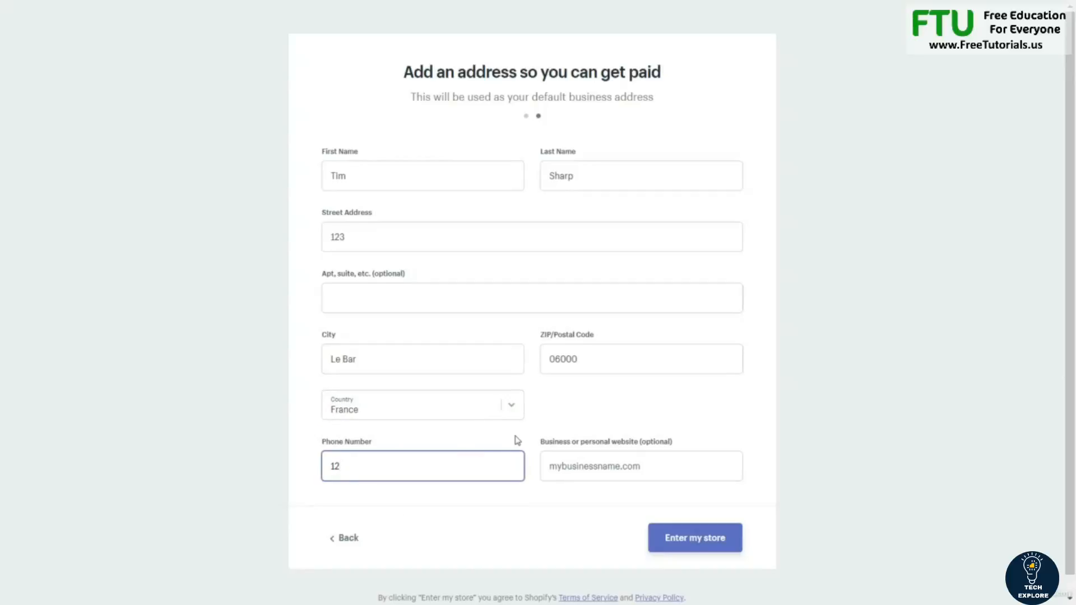
{"action": "key", "text": "BackSpace"}
{"action": "key", "text": "BackSpace"}
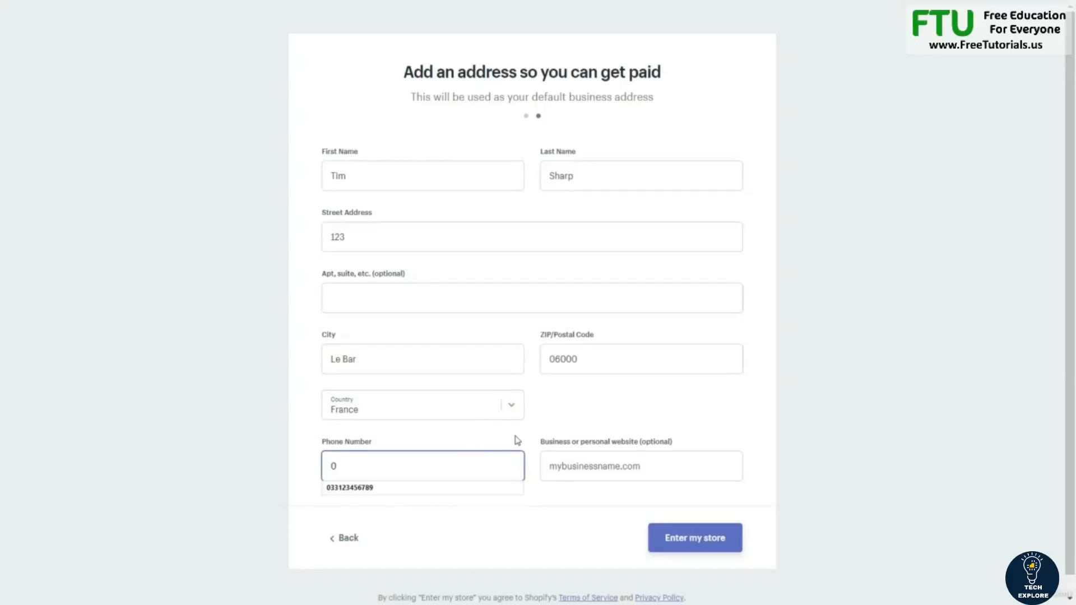
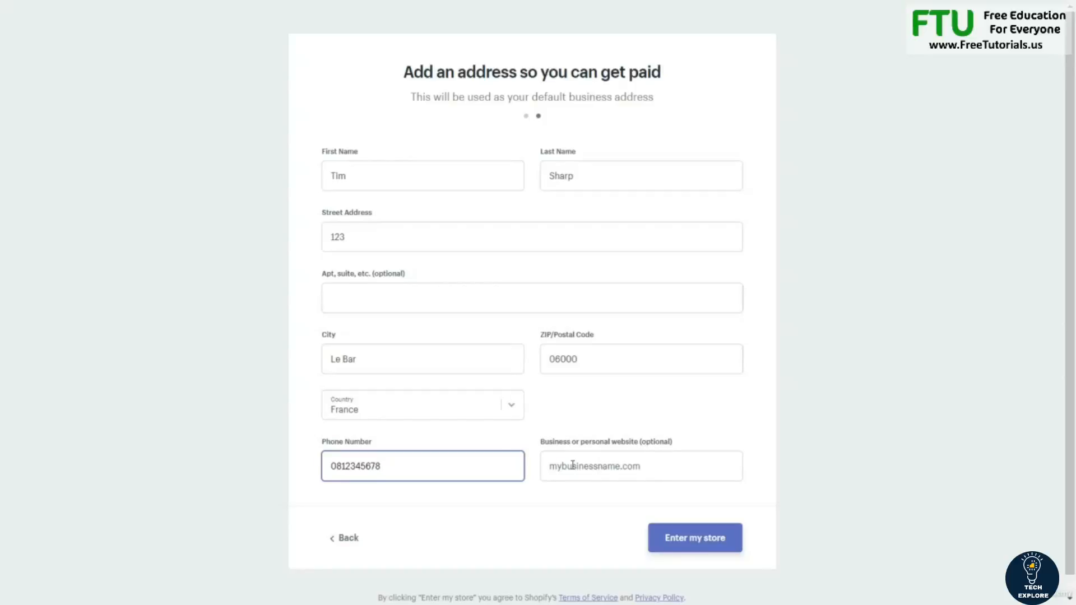
{"action": "left_click", "coordinate": [706, 547]}
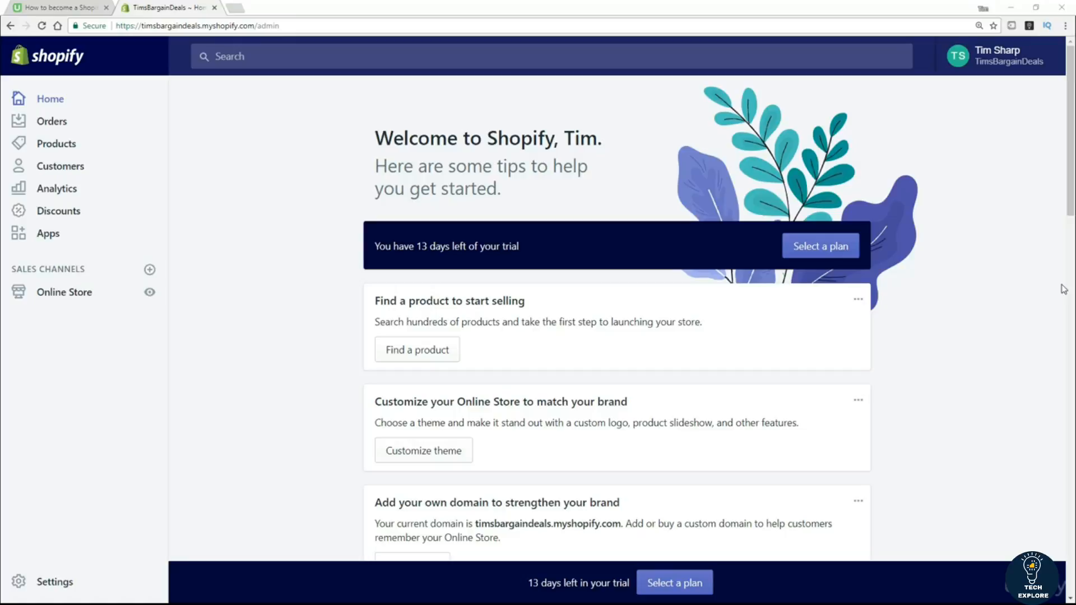
View the live TimsBargainDeals storefront in a new browser tab from Online Store.
{"action": "left_click", "coordinate": [959, 356]}
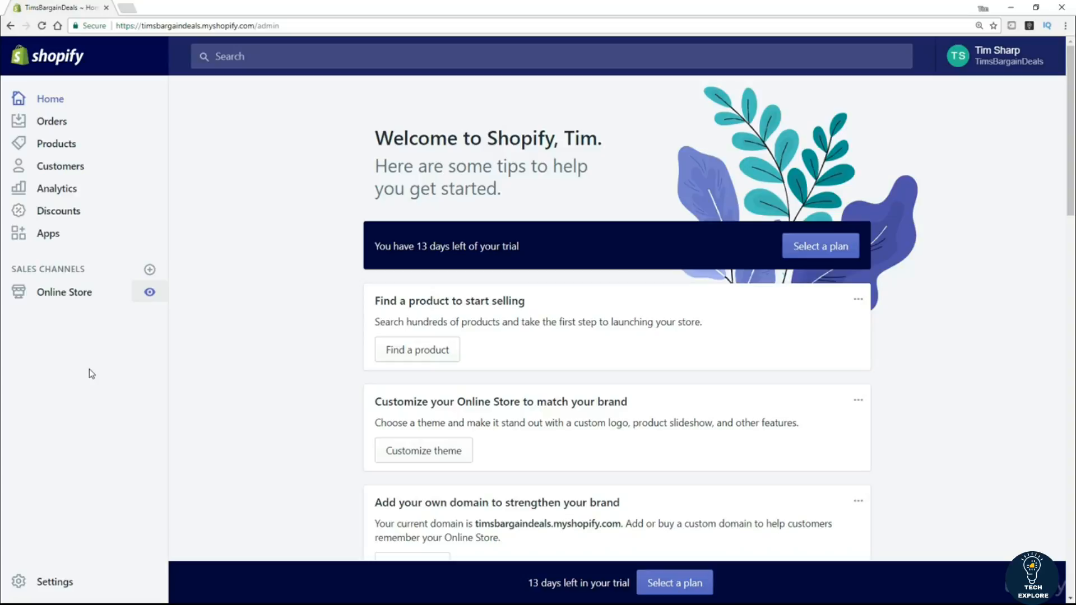
{"action": "left_click", "coordinate": [150, 294]}
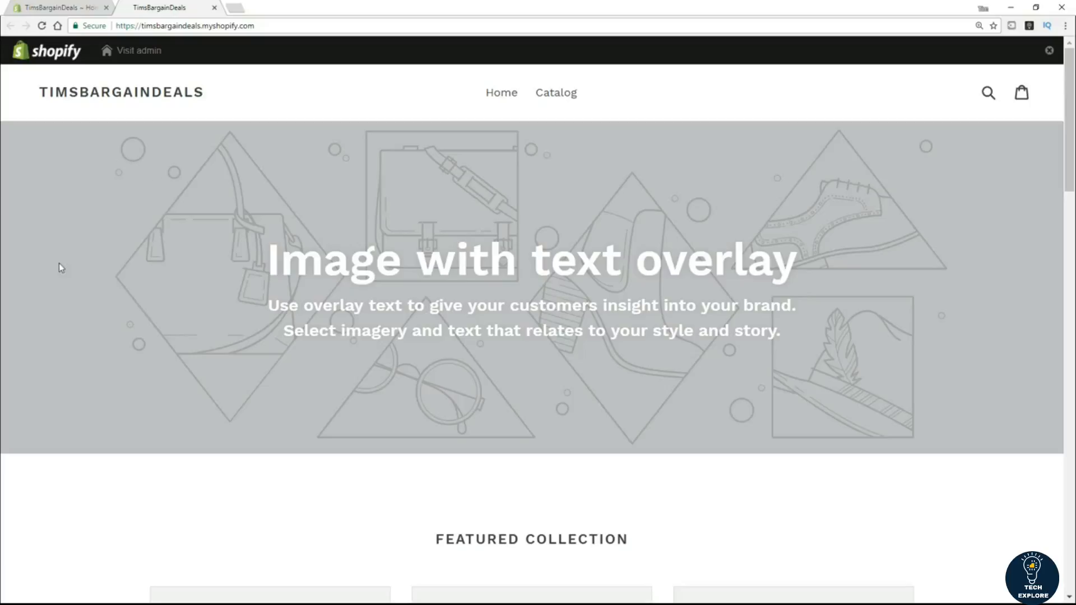
Return from the storefront to the admin Home page via Visit admin.
{"action": "left_click", "coordinate": [104, 50]}
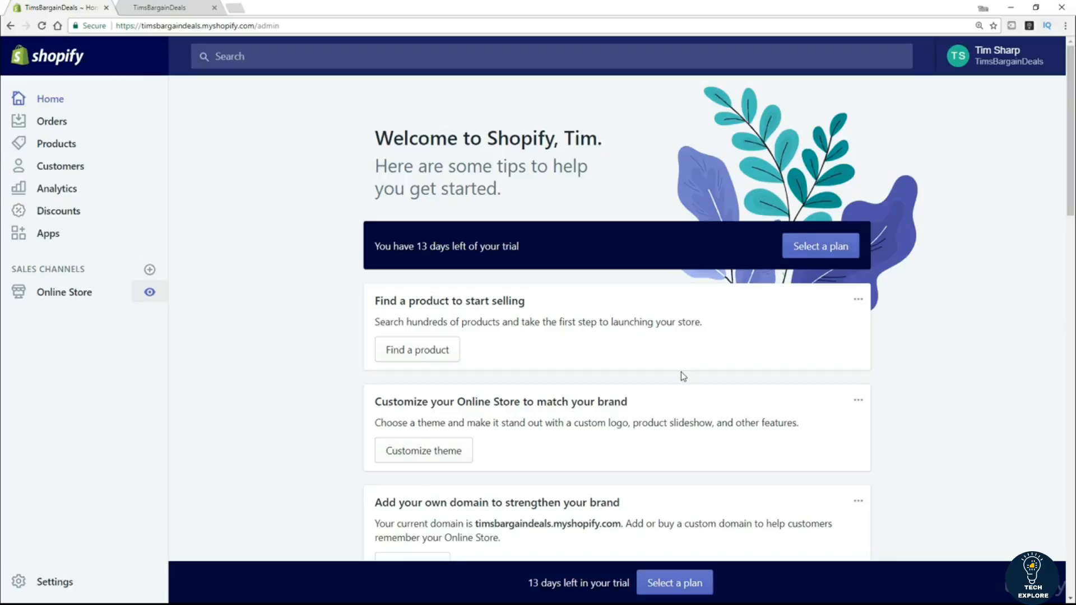
Bring up the Add sales channel dialog from the sidebar's Sales Channels section.
{"action": "left_click", "coordinate": [286, 58]}
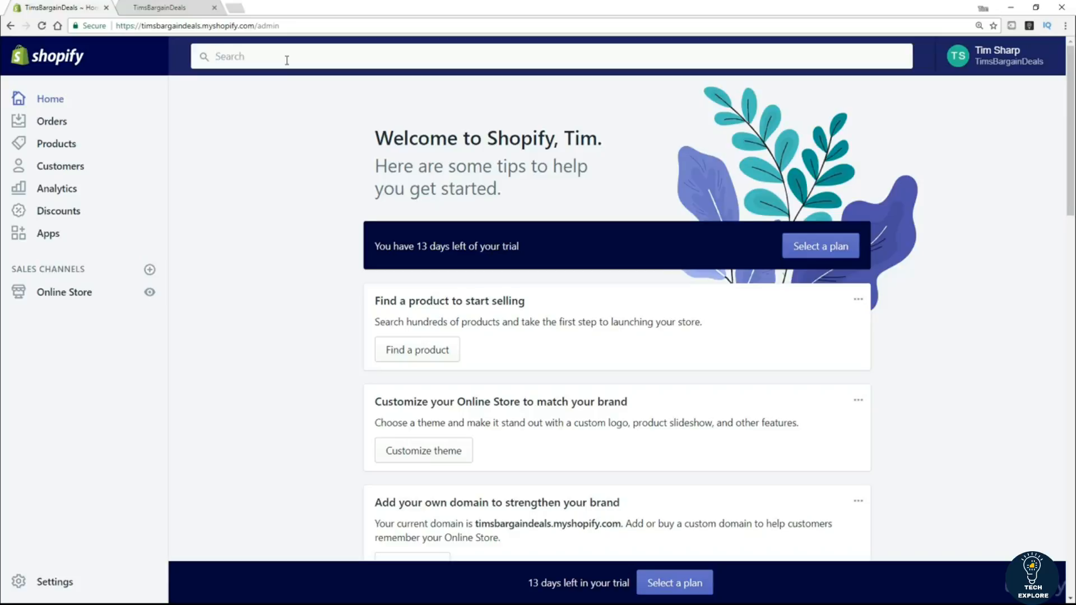
{"action": "left_click", "coordinate": [98, 485]}
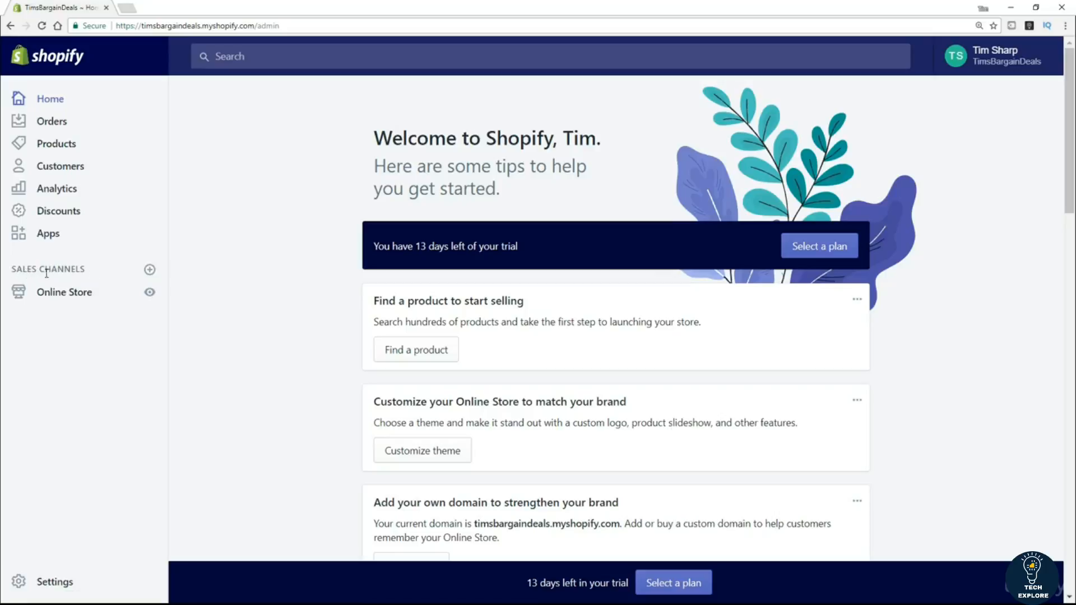
{"action": "left_click_drag", "start_coordinate": [93, 270], "coordinate": [17, 269]}
{"action": "left_click", "coordinate": [150, 270]}
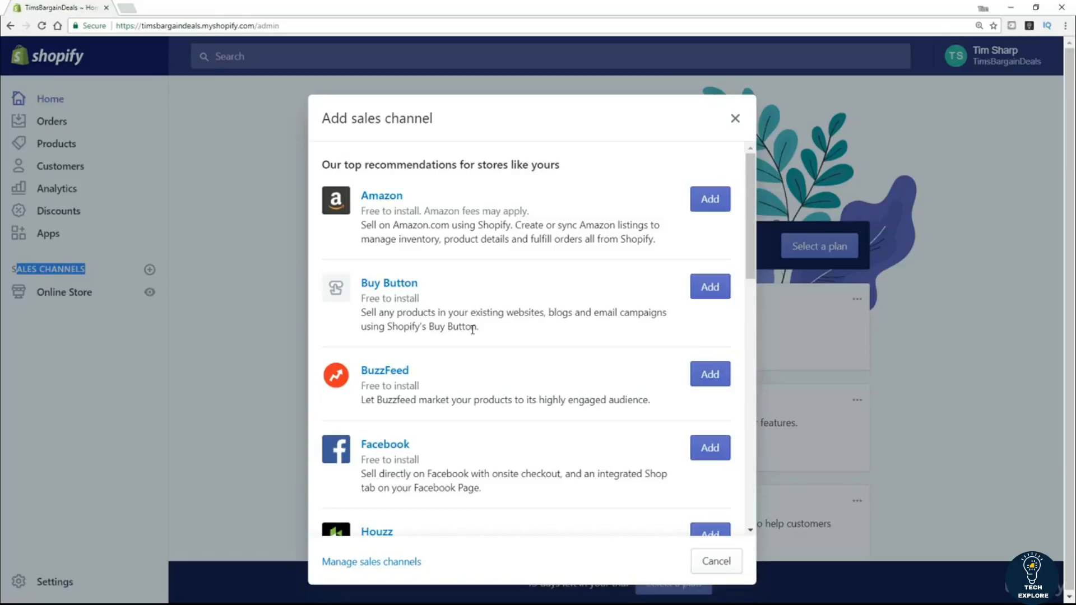
Browse the recommended channels such as Amazon and Facebook, then close the dialog without adding any.
{"action": "scroll", "coordinate": [439, 430], "scroll_direction": "down", "scroll_amount": 1}
{"action": "scroll", "coordinate": [439, 431], "scroll_direction": "down", "scroll_amount": 2}
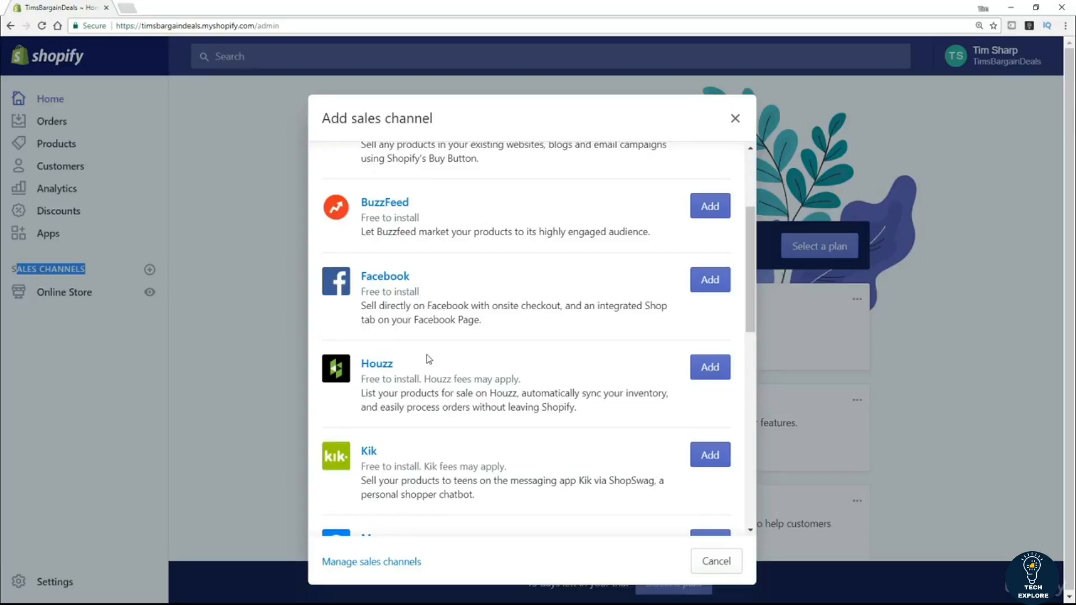
{"action": "left_click", "coordinate": [734, 118]}
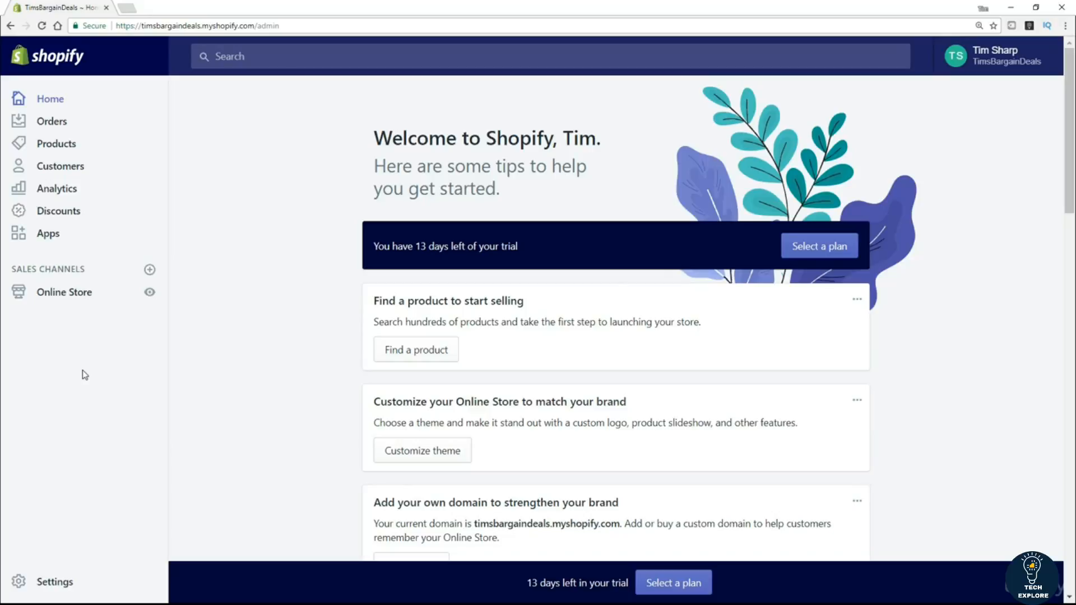
Go to Settings and then the General page with store details and address.
{"action": "left_click", "coordinate": [56, 582]}
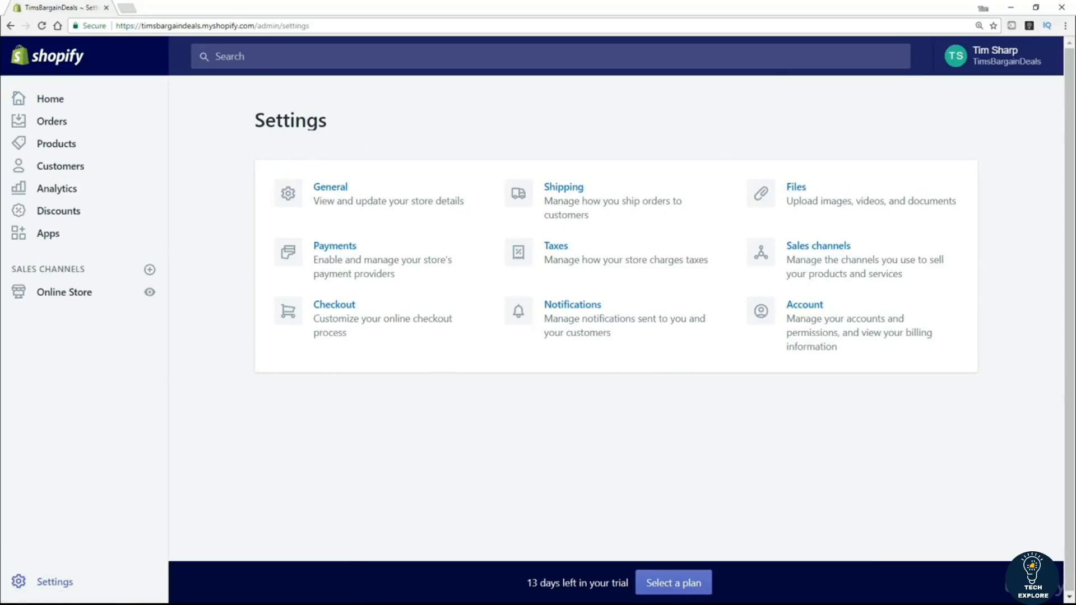
{"action": "left_click", "coordinate": [326, 193]}
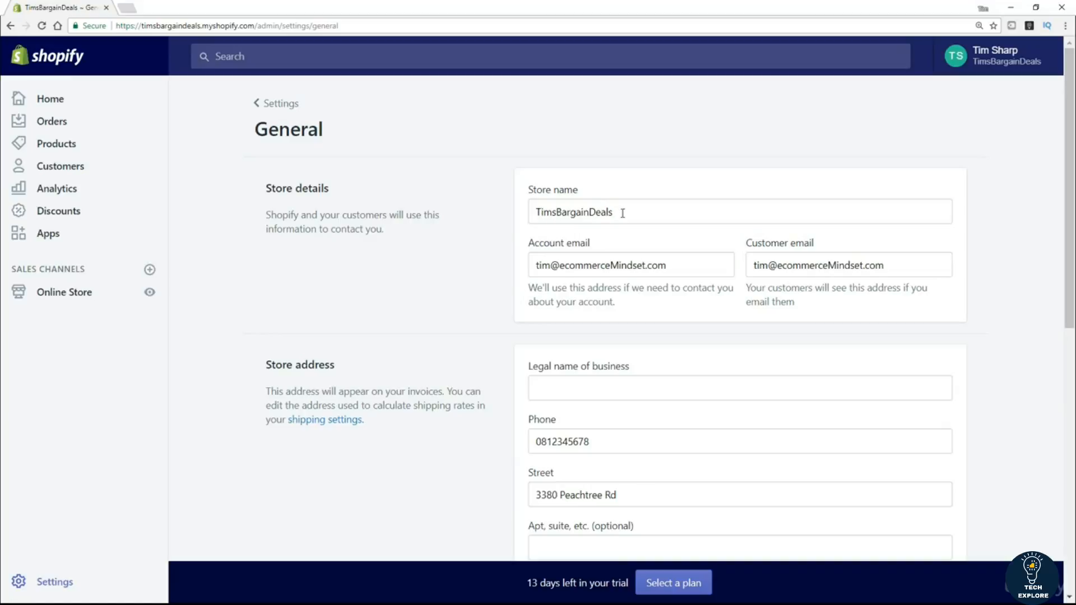
{"action": "left_click_drag", "start_coordinate": [622, 211], "coordinate": [512, 221]}
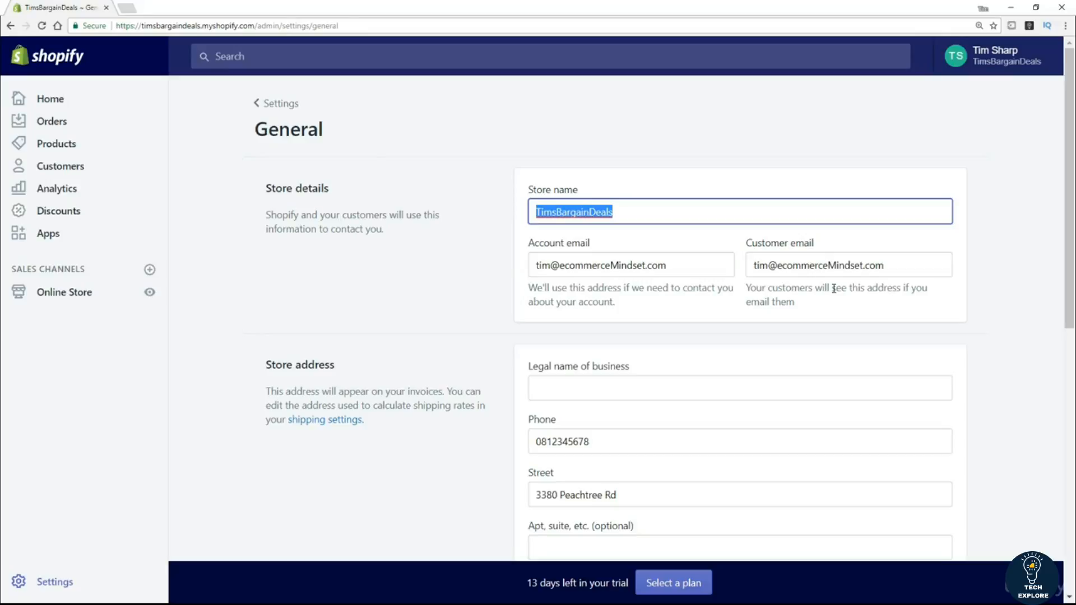
{"action": "scroll", "coordinate": [1009, 392], "scroll_direction": "down", "scroll_amount": 4}
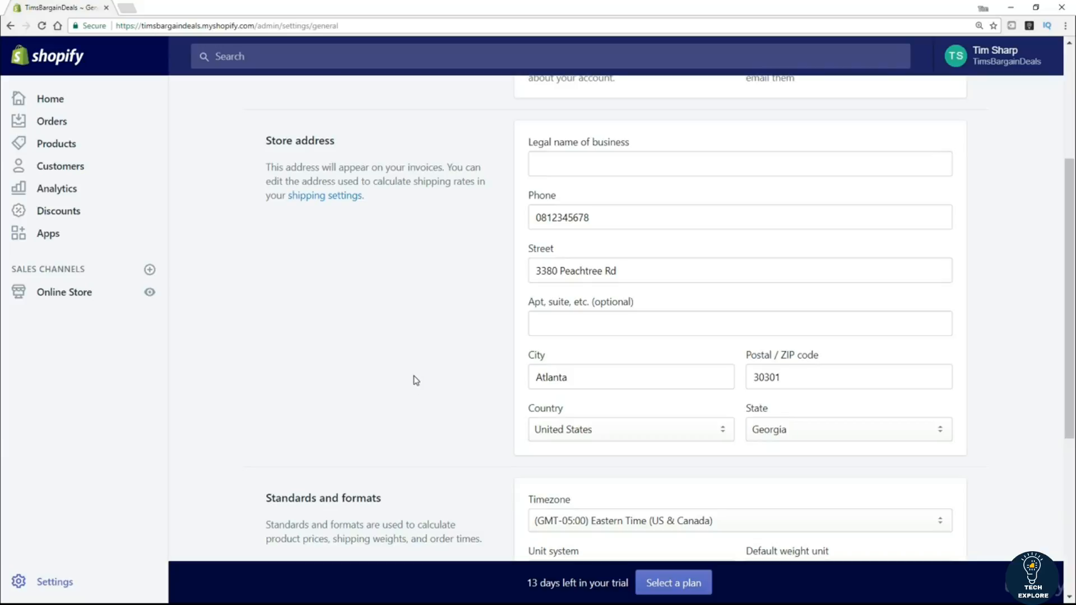
{"action": "scroll", "coordinate": [429, 370], "scroll_direction": "down", "scroll_amount": 4}
{"action": "scroll", "coordinate": [417, 375], "scroll_direction": "down", "scroll_amount": 2}
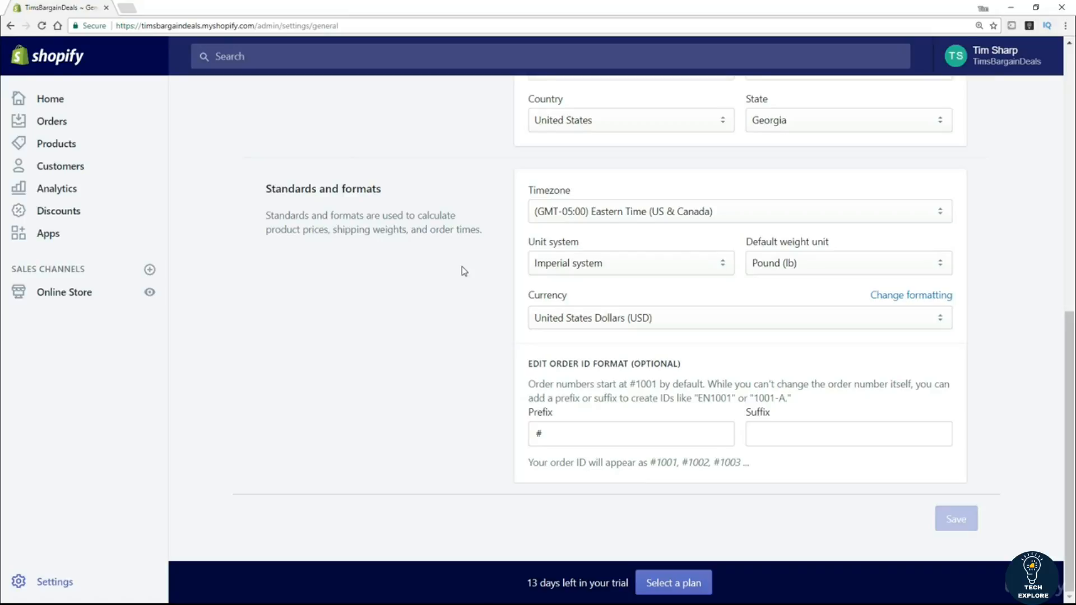
{"action": "left_click", "coordinate": [567, 263]}
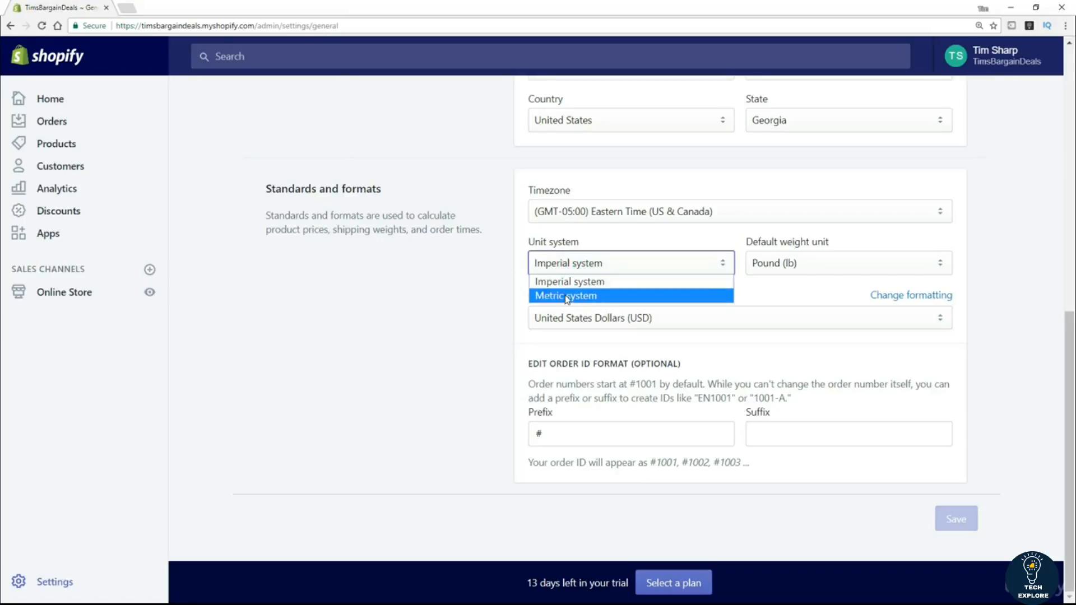
{"action": "left_click", "coordinate": [470, 287]}
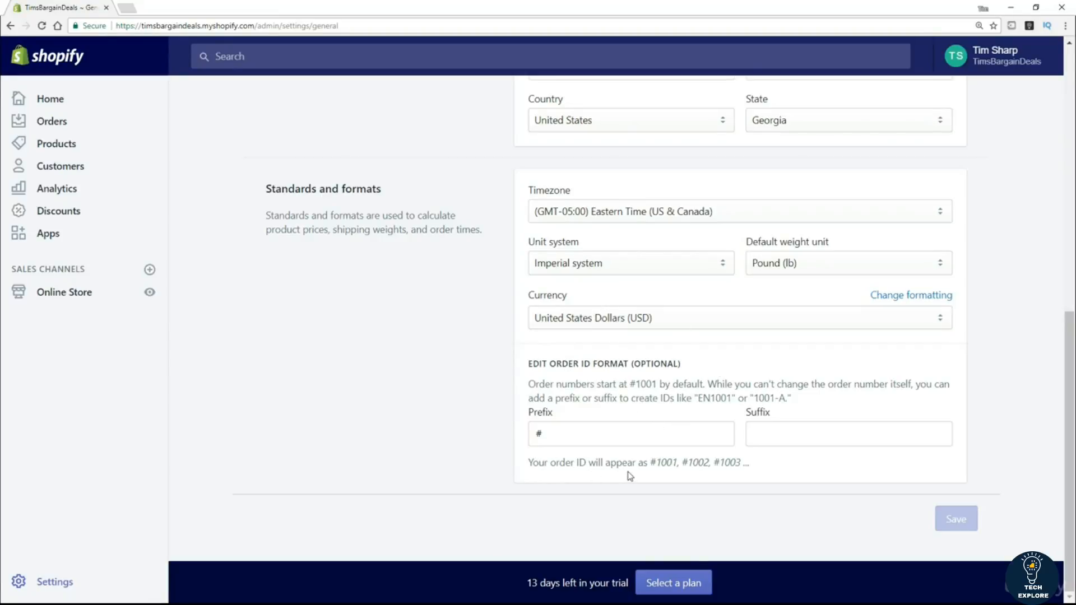
{"action": "scroll", "coordinate": [432, 367], "scroll_direction": "up", "scroll_amount": 8}
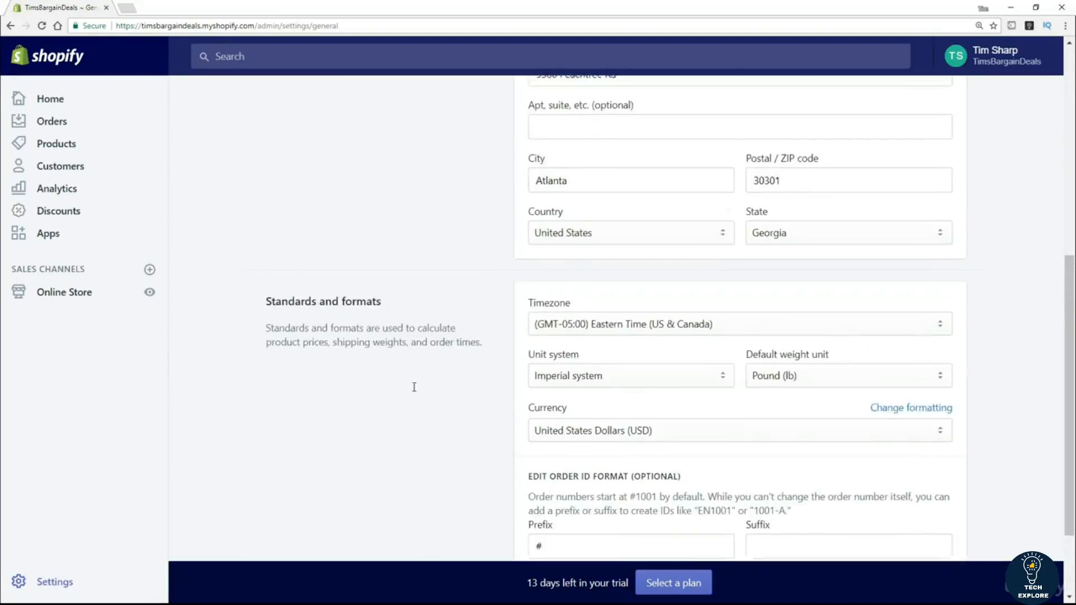
{"action": "scroll", "coordinate": [391, 401], "scroll_direction": "up", "scroll_amount": 2}
Go back to the Settings overview and open the Shipping settings page.
{"action": "left_click", "coordinate": [278, 105]}
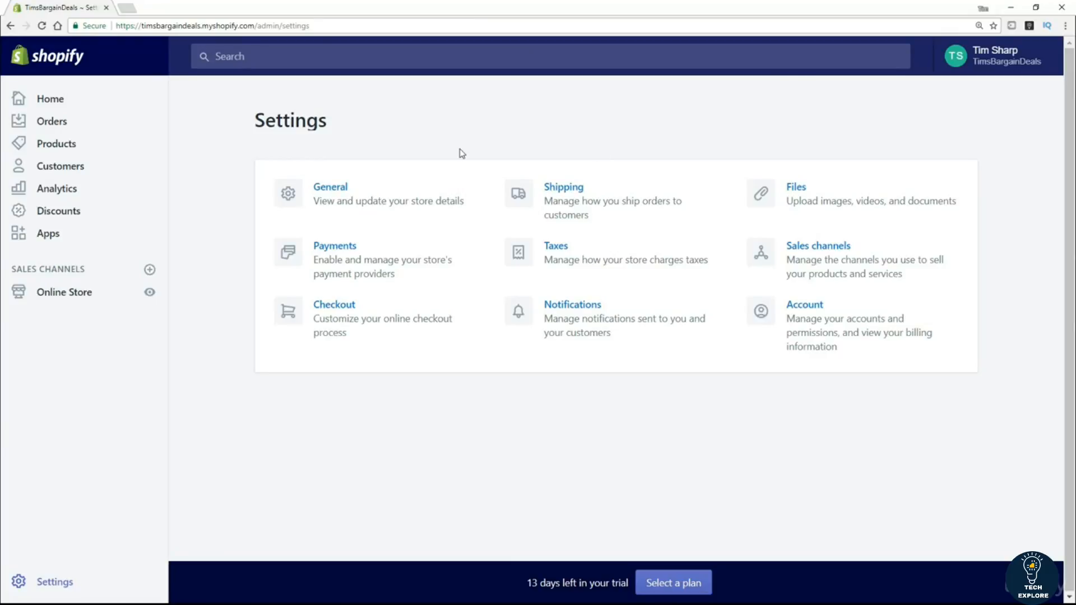
{"action": "left_click", "coordinate": [567, 192]}
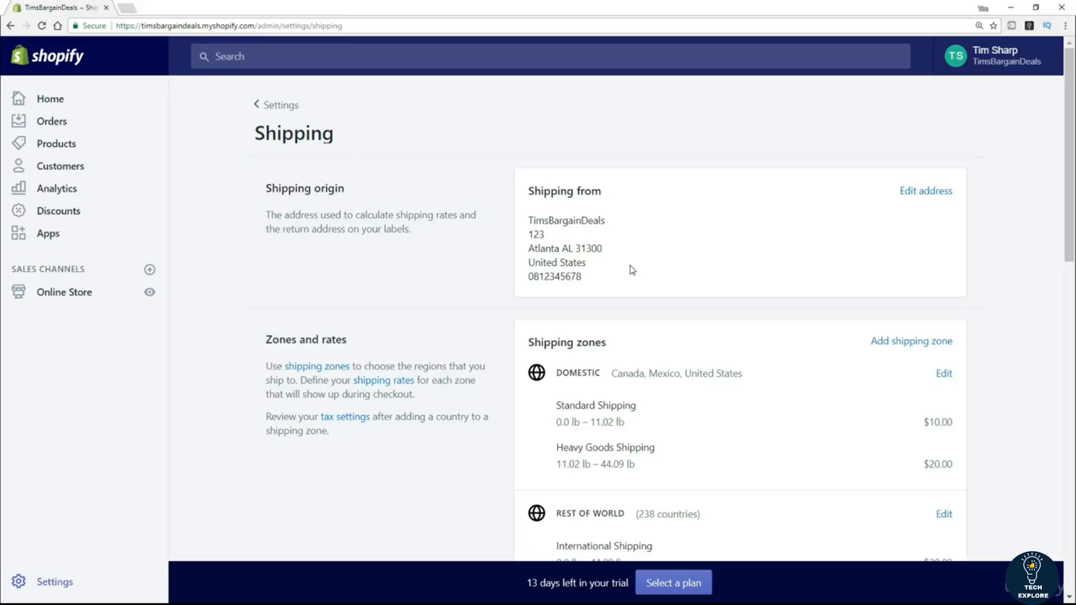
Begin adding a new shipping zone under Zones and rates, next to Domestic and Rest of World.
{"action": "scroll", "coordinate": [593, 298], "scroll_direction": "down", "scroll_amount": 3}
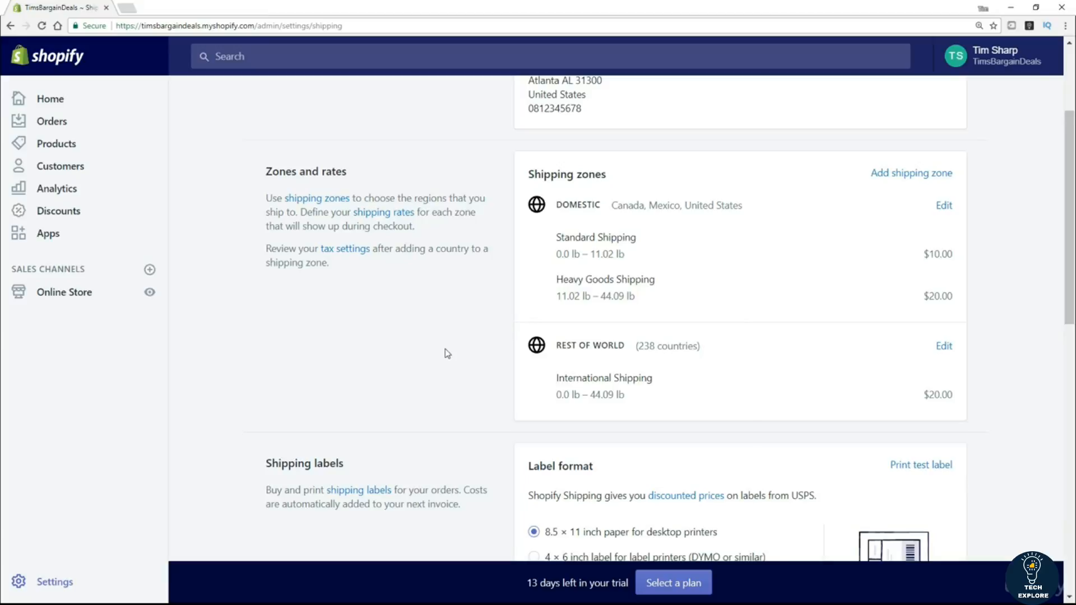
{"action": "left_click", "coordinate": [912, 179]}
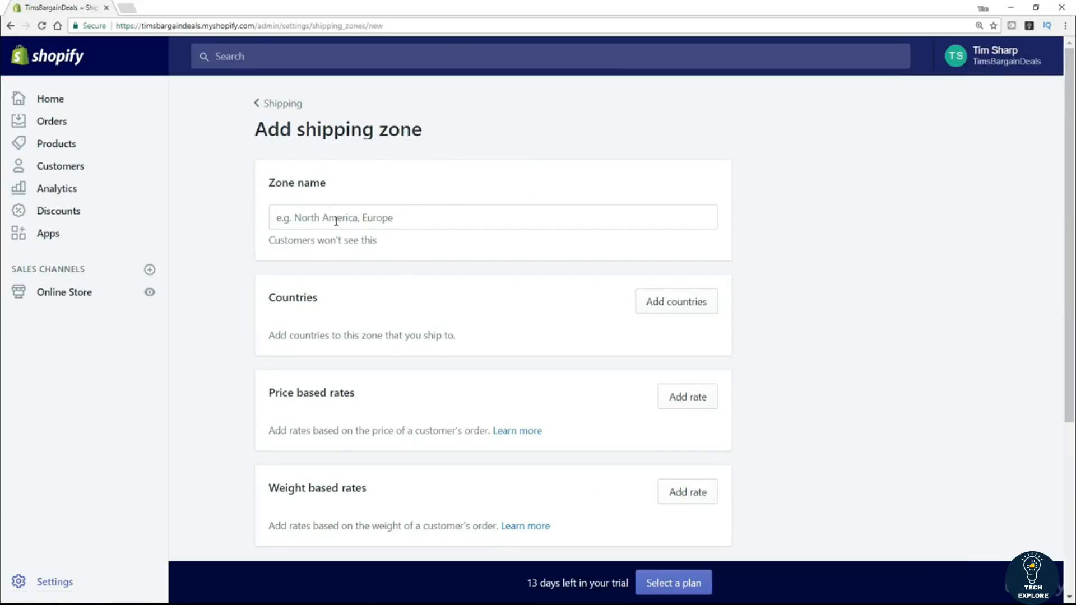
Name the new zone 'United Kingdom' and add United Kingdom as its only country.
{"action": "left_click", "coordinate": [334, 220]}
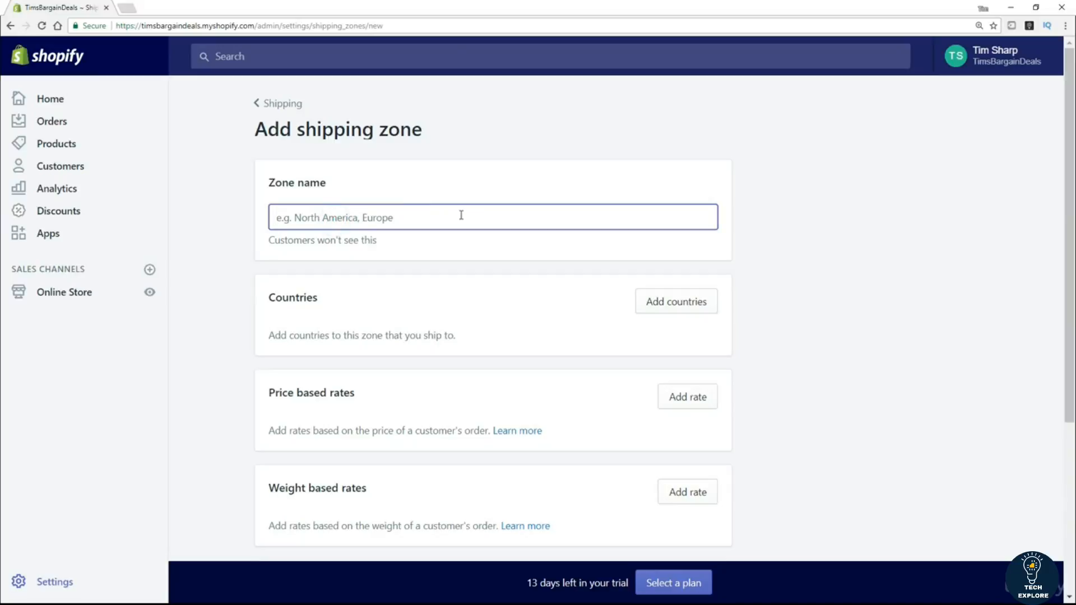
{"action": "type", "text": "United "}
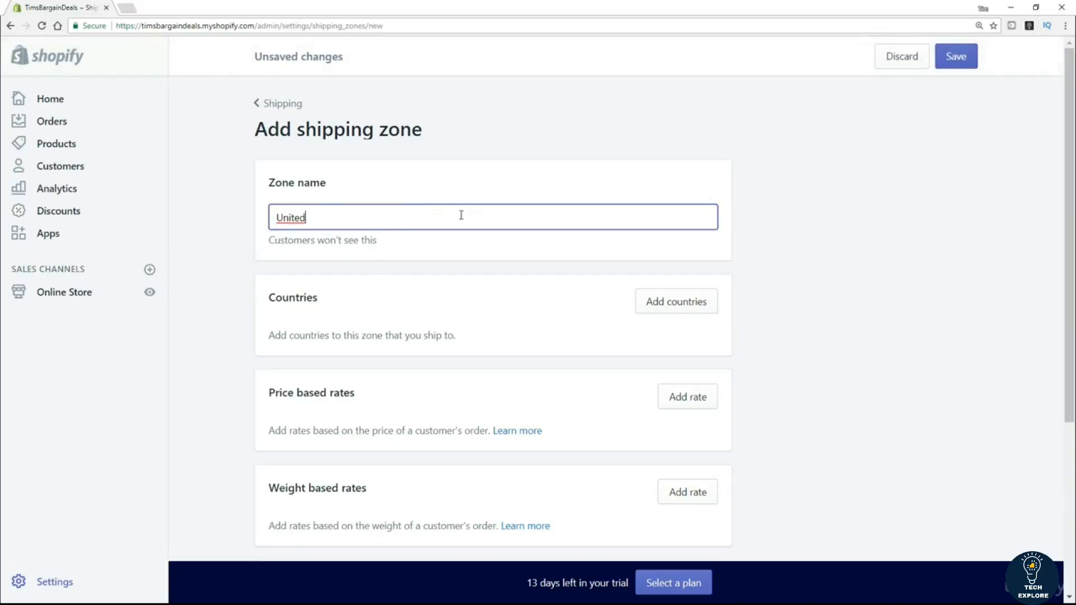
{"action": "type", "text": "Kingdom"}
{"action": "left_click", "coordinate": [660, 307]}
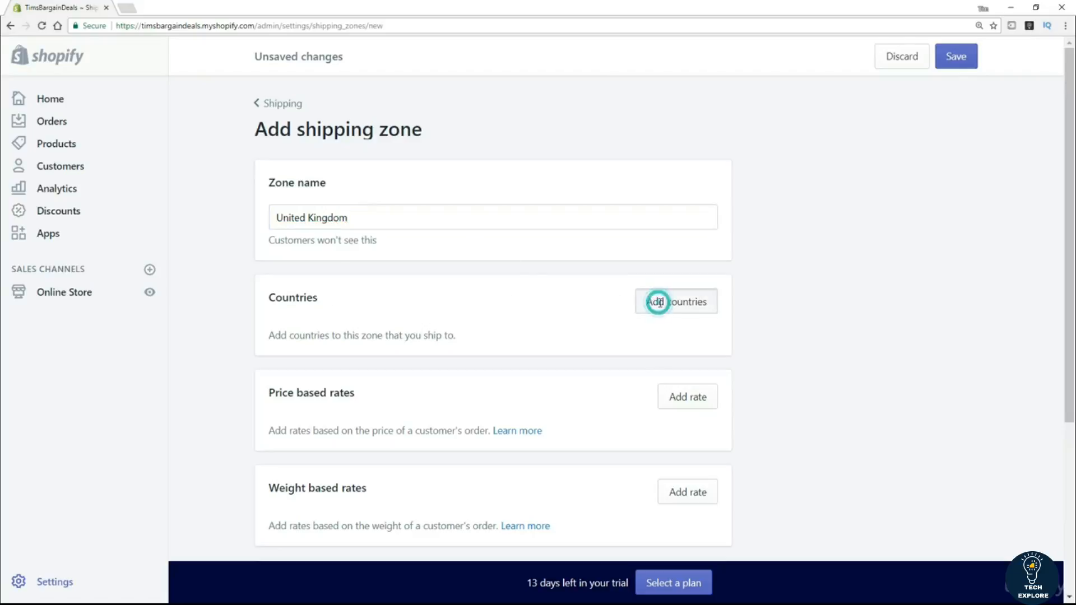
{"action": "scroll", "coordinate": [499, 445], "scroll_direction": "down", "scroll_amount": 2}
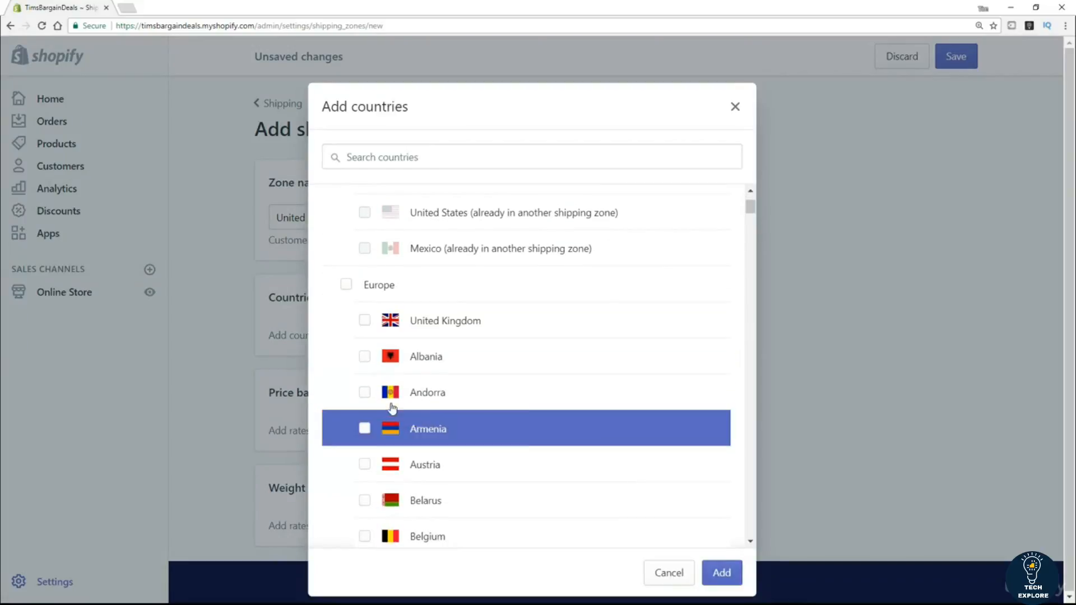
{"action": "left_click", "coordinate": [365, 320]}
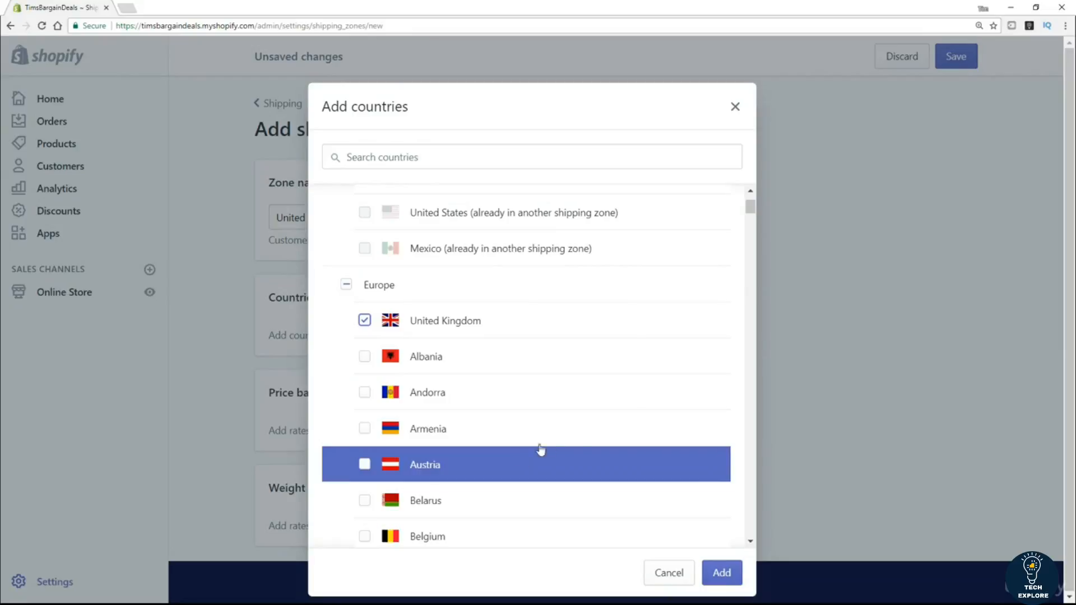
{"action": "right_click", "coordinate": [720, 571]}
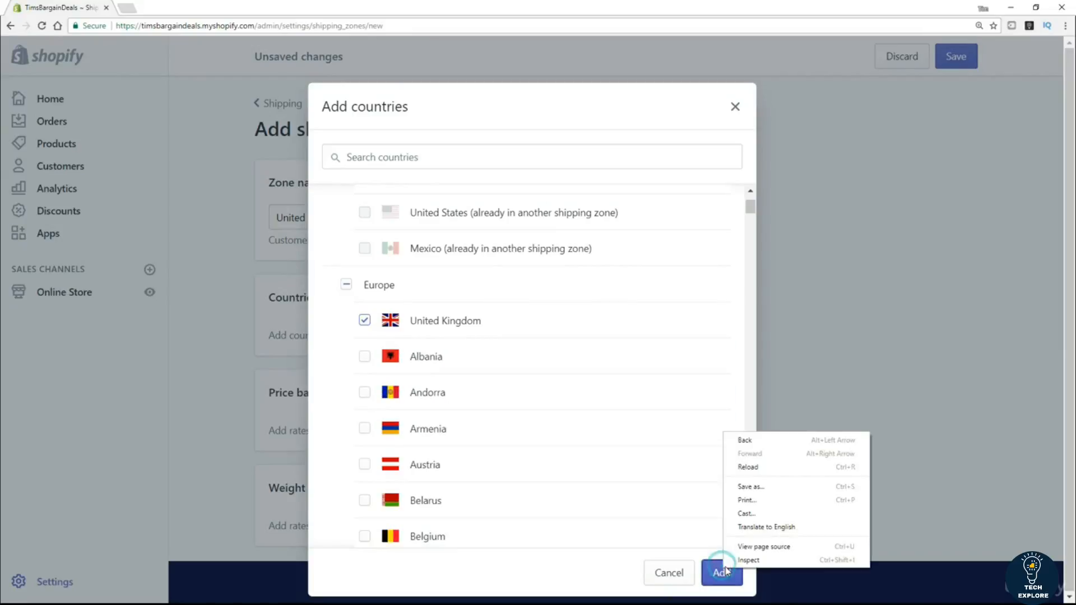
{"action": "left_click", "coordinate": [717, 571]}
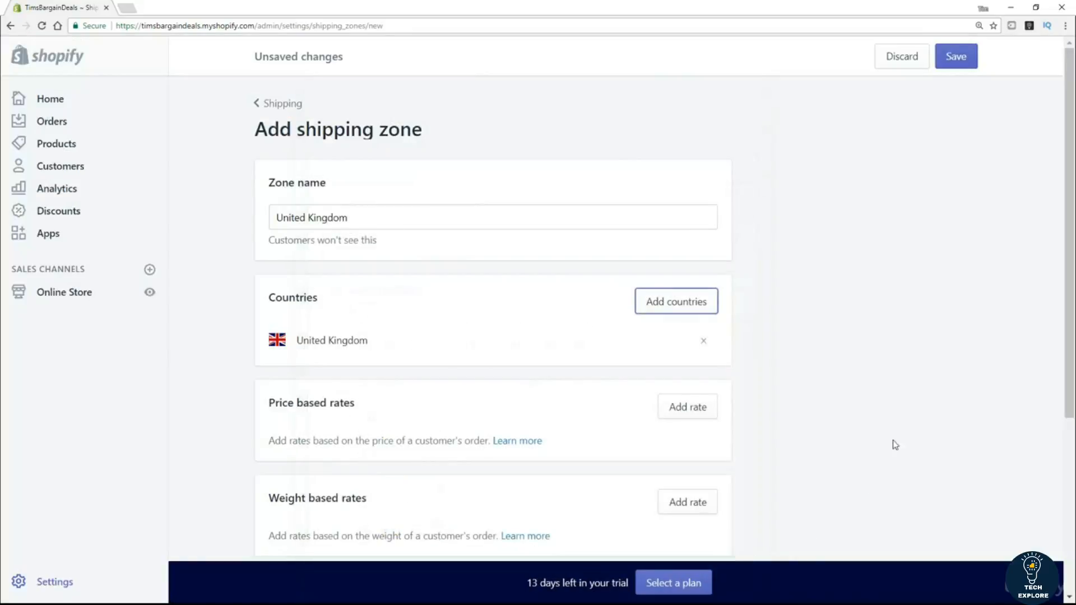
{"action": "scroll", "coordinate": [866, 325], "scroll_direction": "down", "scroll_amount": 3}
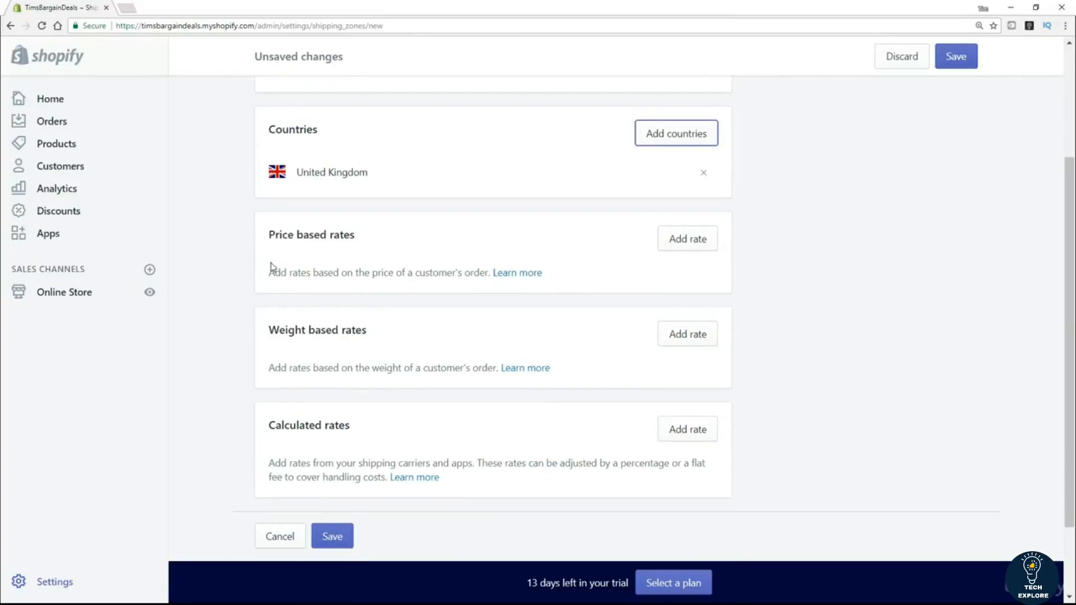
{"action": "scroll", "coordinate": [252, 275], "scroll_direction": "down", "scroll_amount": 1}
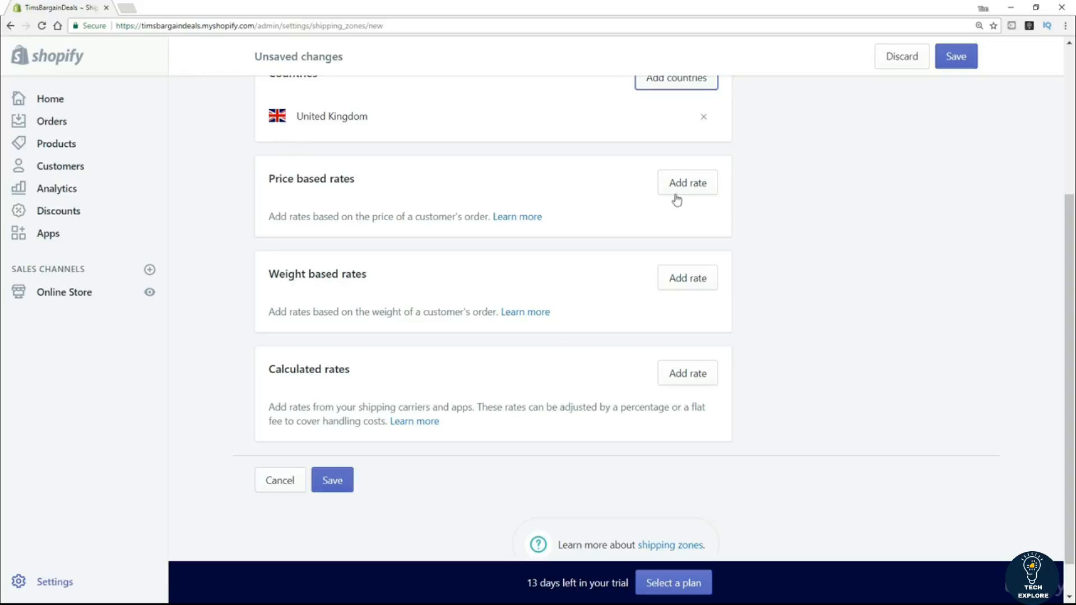
{"action": "left_click", "coordinate": [686, 190]}
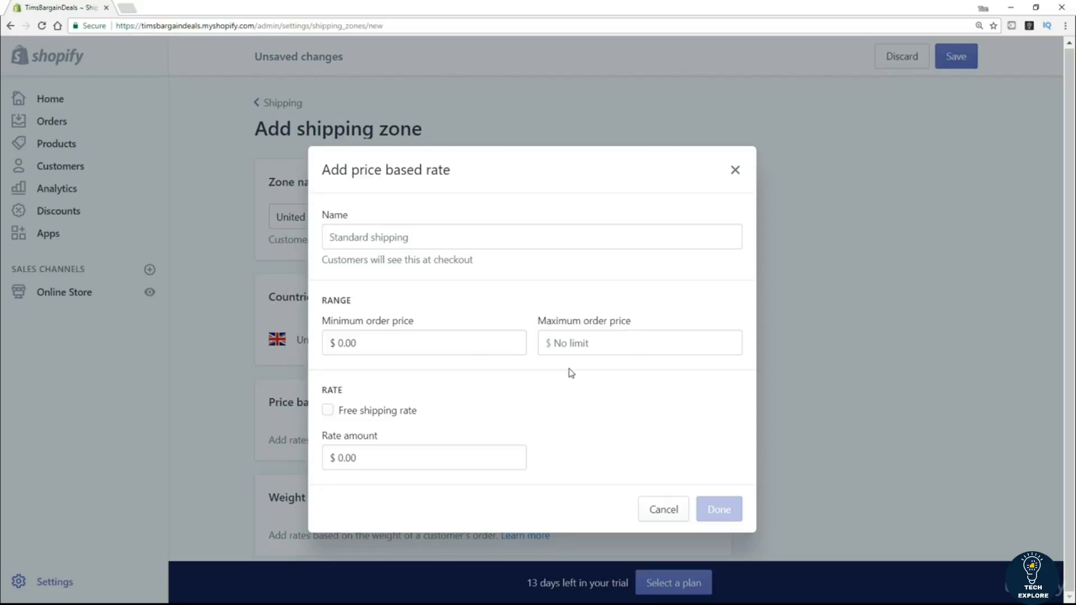
{"action": "left_click", "coordinate": [330, 414]}
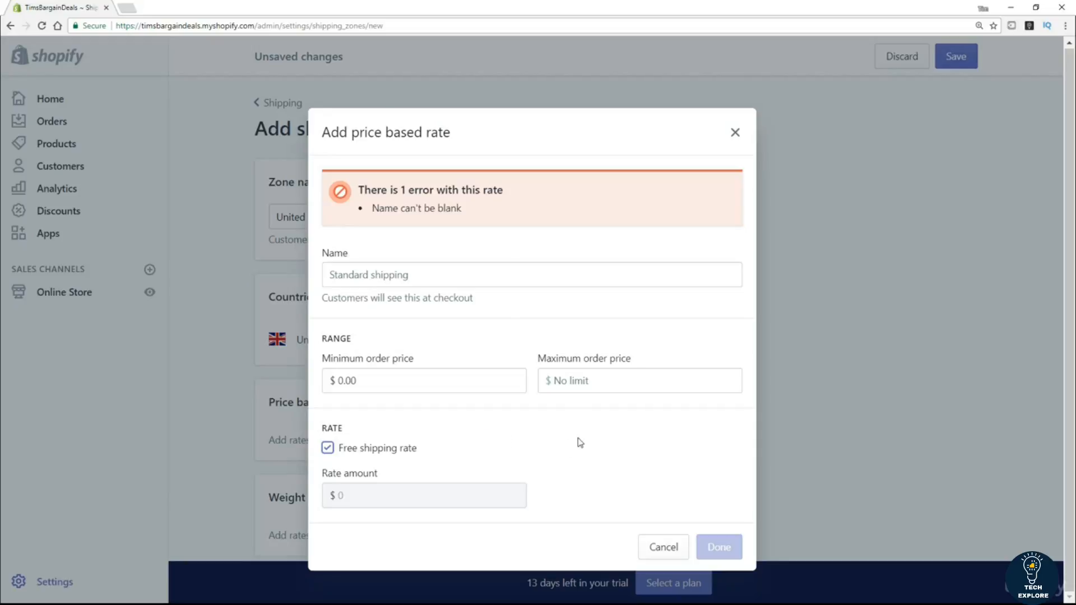
{"action": "left_click", "coordinate": [661, 549]}
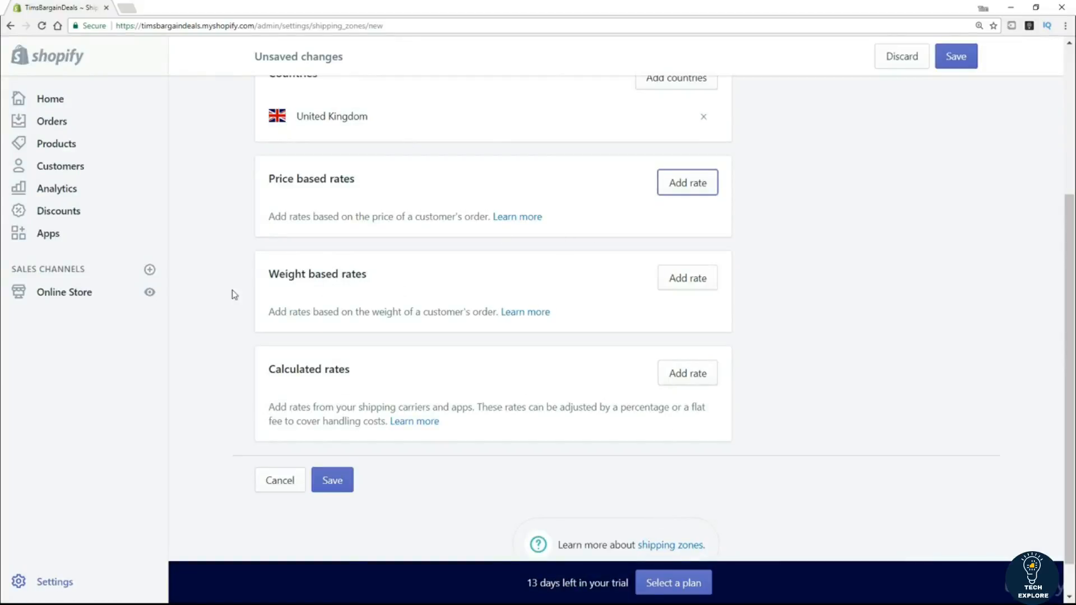
{"action": "left_click", "coordinate": [671, 280]}
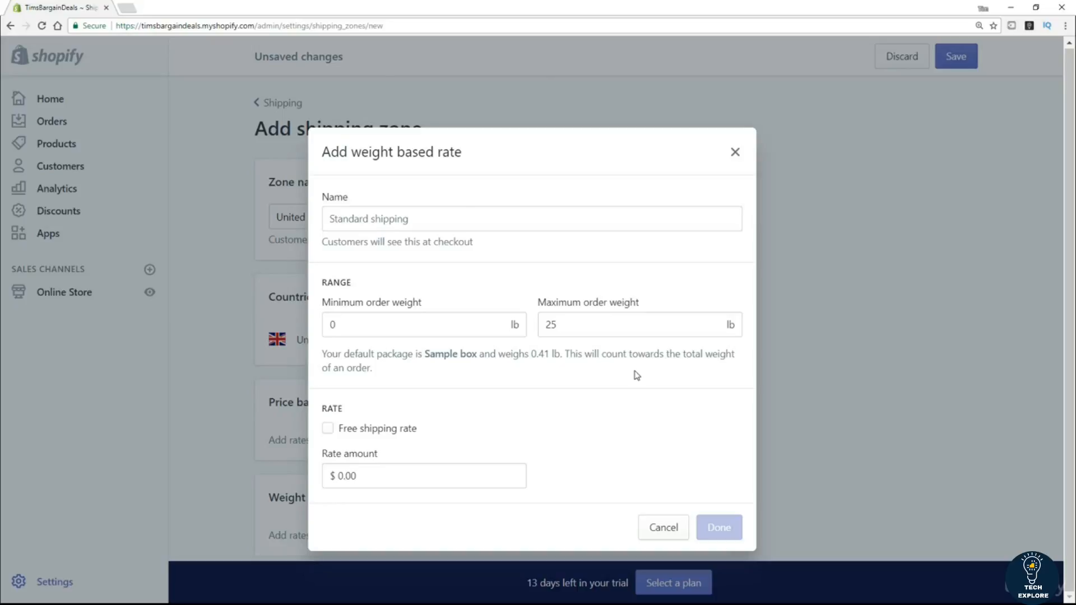
{"action": "left_click", "coordinate": [735, 152]}
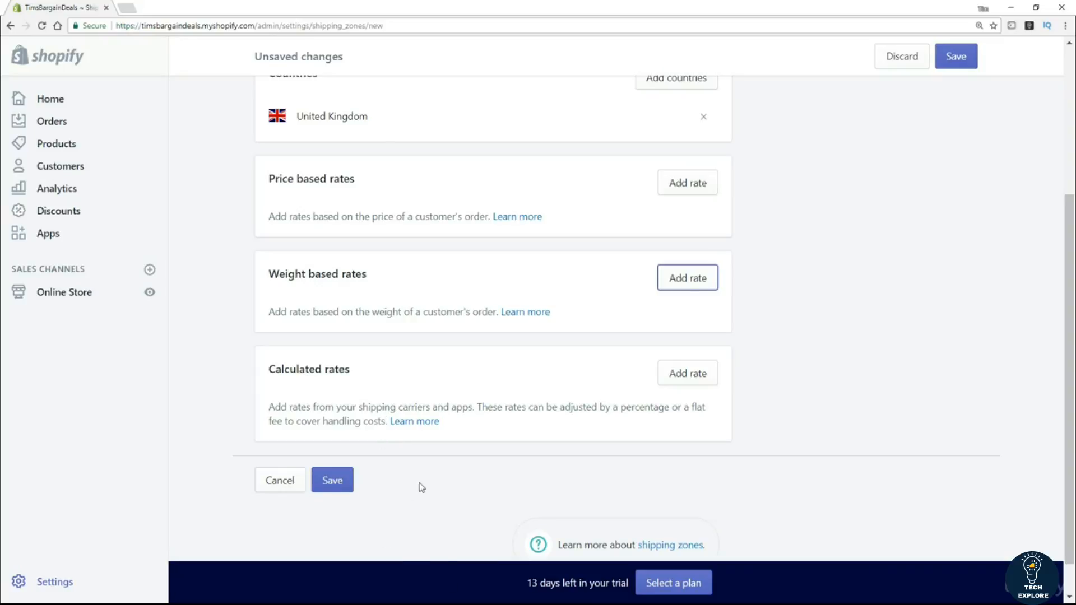
Save the United Kingdom zone and review the Shipping settings zones, Sample box package and methods.
{"action": "left_click", "coordinate": [333, 480]}
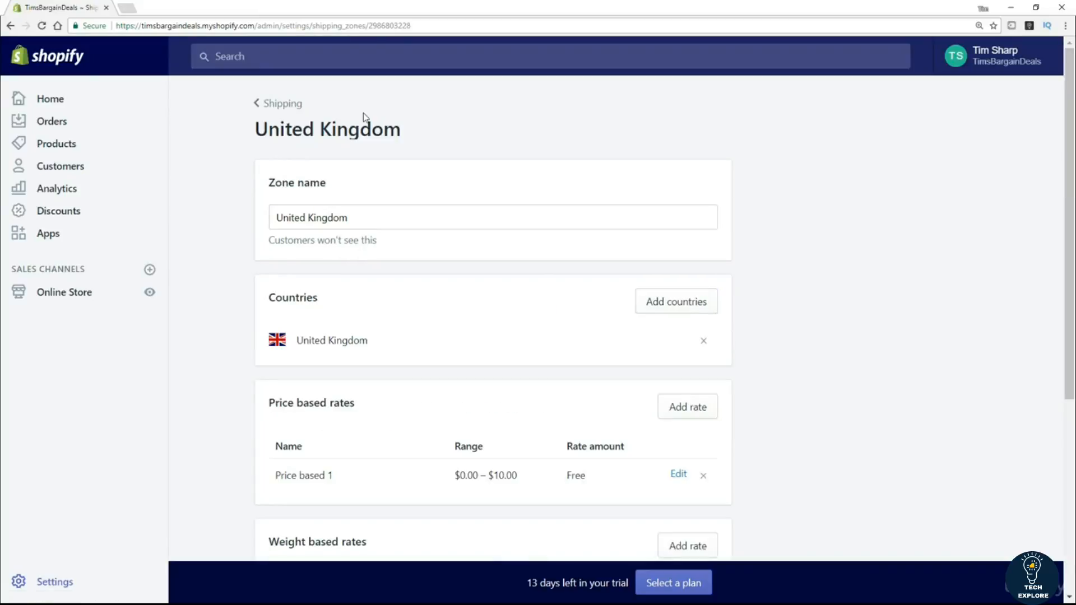
{"action": "left_click", "coordinate": [293, 107]}
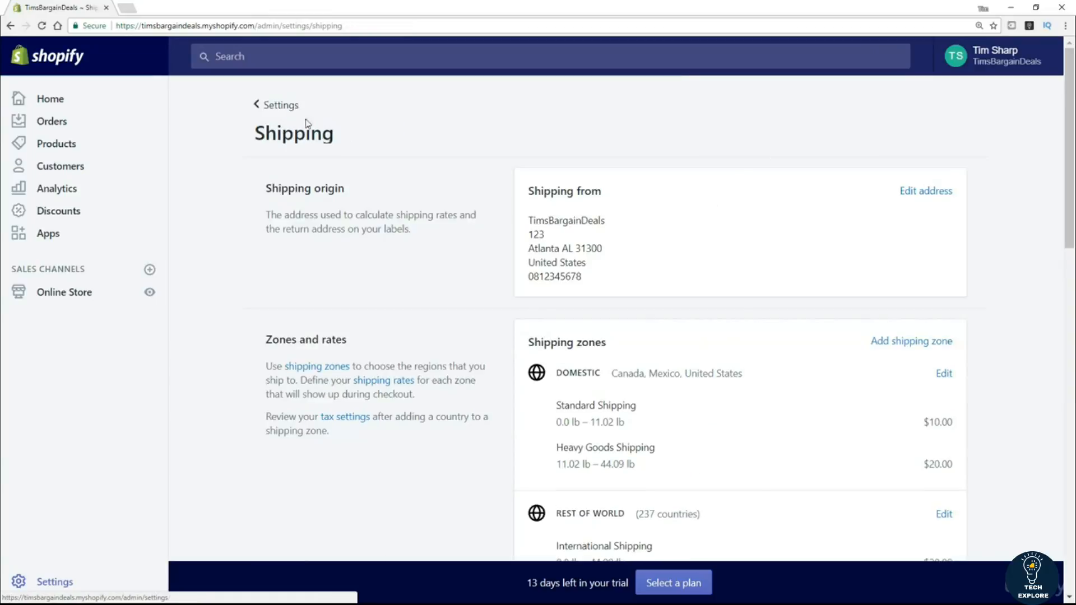
{"action": "scroll", "coordinate": [509, 228], "scroll_direction": "down", "scroll_amount": 3}
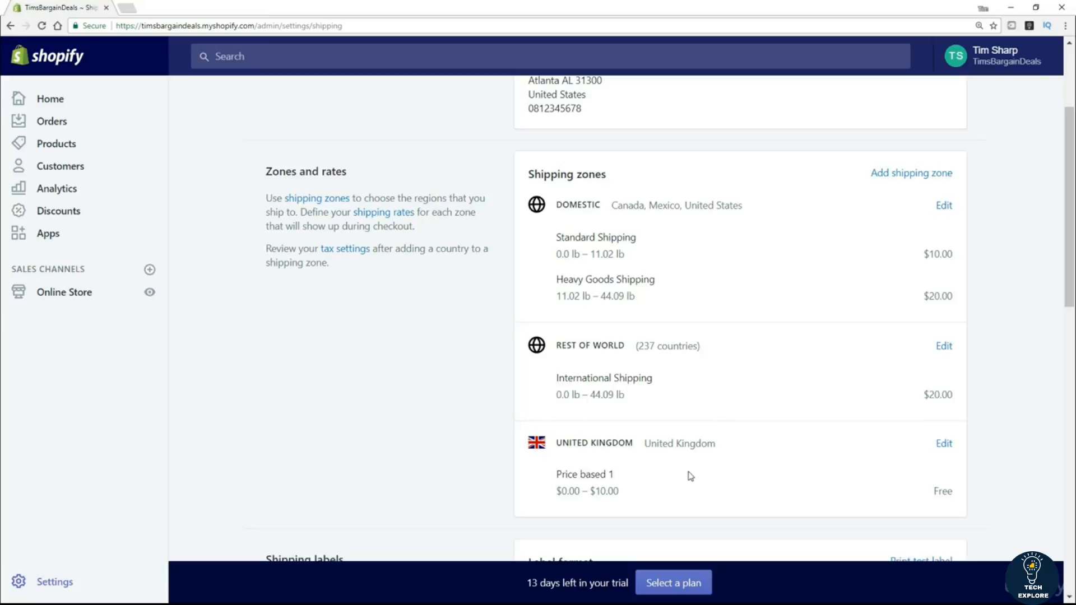
{"action": "scroll", "coordinate": [378, 275], "scroll_direction": "down", "scroll_amount": 3}
{"action": "scroll", "coordinate": [374, 294], "scroll_direction": "down", "scroll_amount": 3}
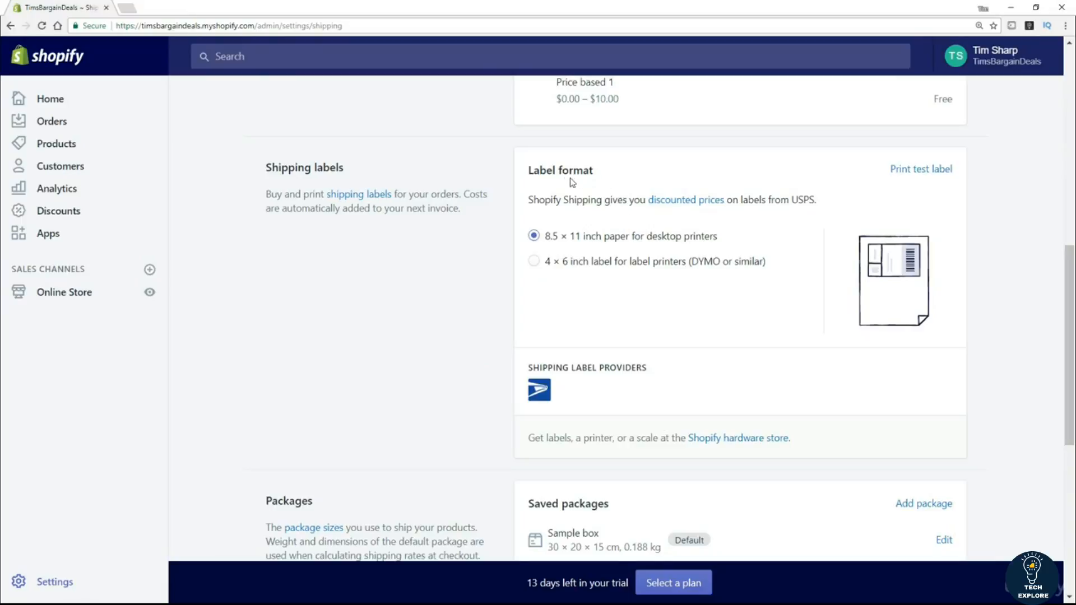
{"action": "scroll", "coordinate": [388, 308], "scroll_direction": "down", "scroll_amount": 3}
{"action": "scroll", "coordinate": [386, 312], "scroll_direction": "down", "scroll_amount": 2}
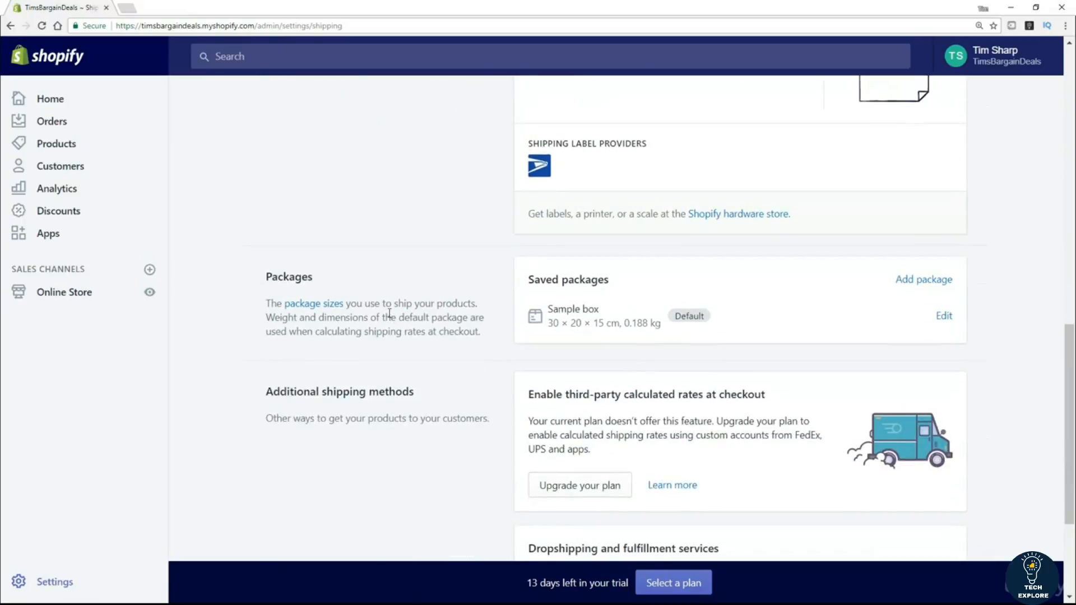
{"action": "scroll", "coordinate": [406, 322], "scroll_direction": "down", "scroll_amount": 2}
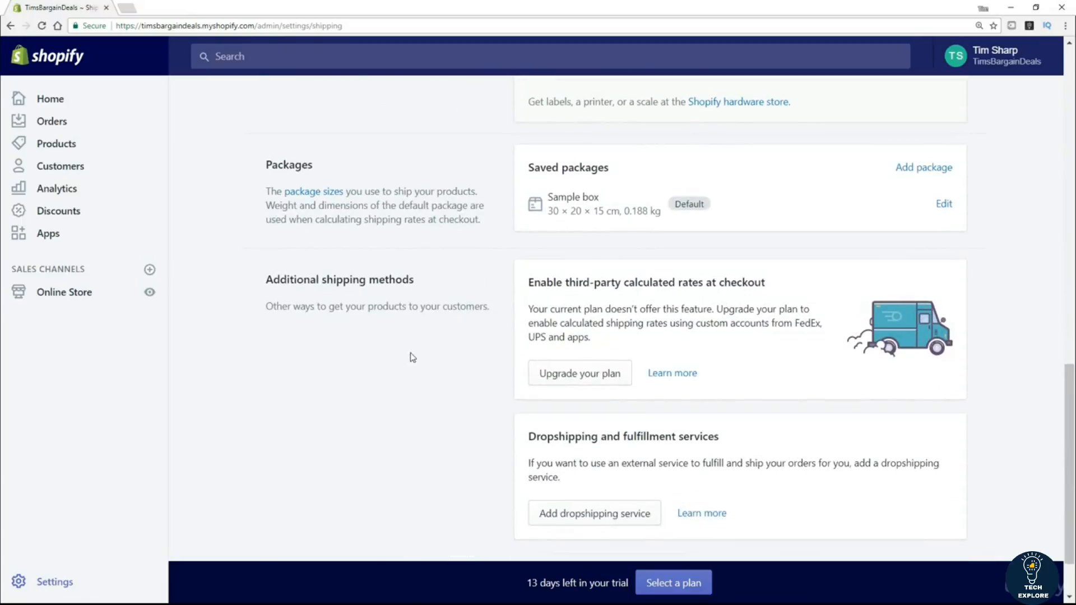
{"action": "scroll", "coordinate": [409, 355], "scroll_direction": "down", "scroll_amount": 2}
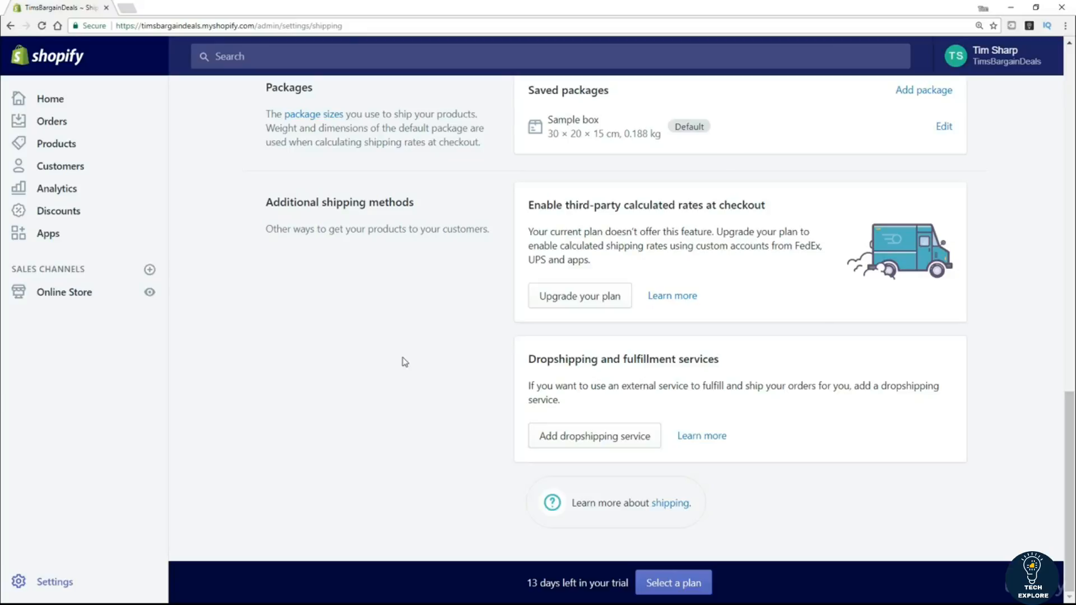
{"action": "scroll", "coordinate": [405, 362], "scroll_direction": "up", "scroll_amount": 2}
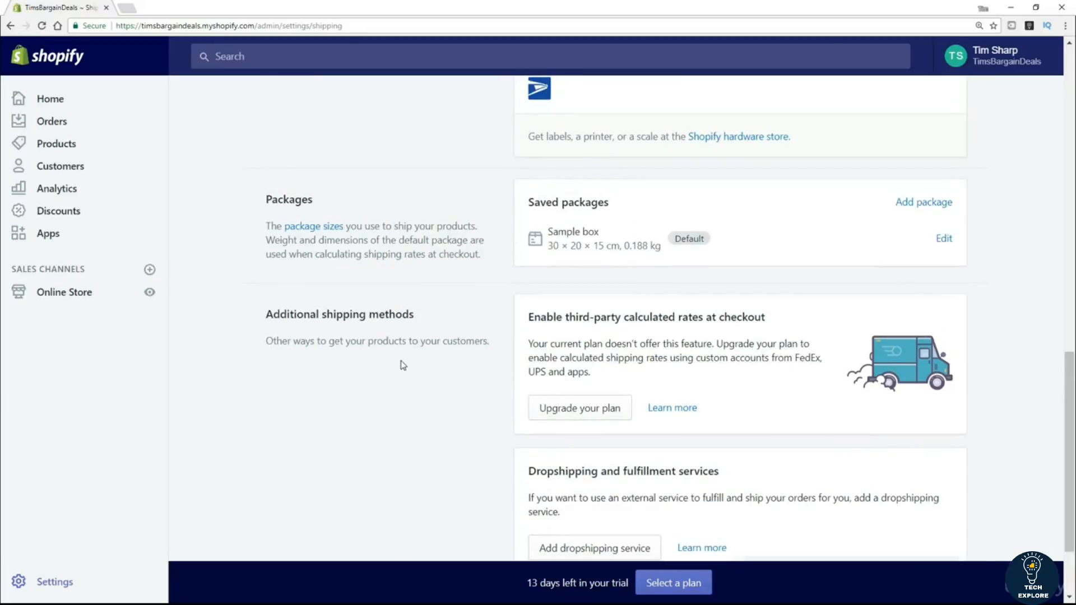
{"action": "scroll", "coordinate": [435, 428], "scroll_direction": "up", "scroll_amount": 3}
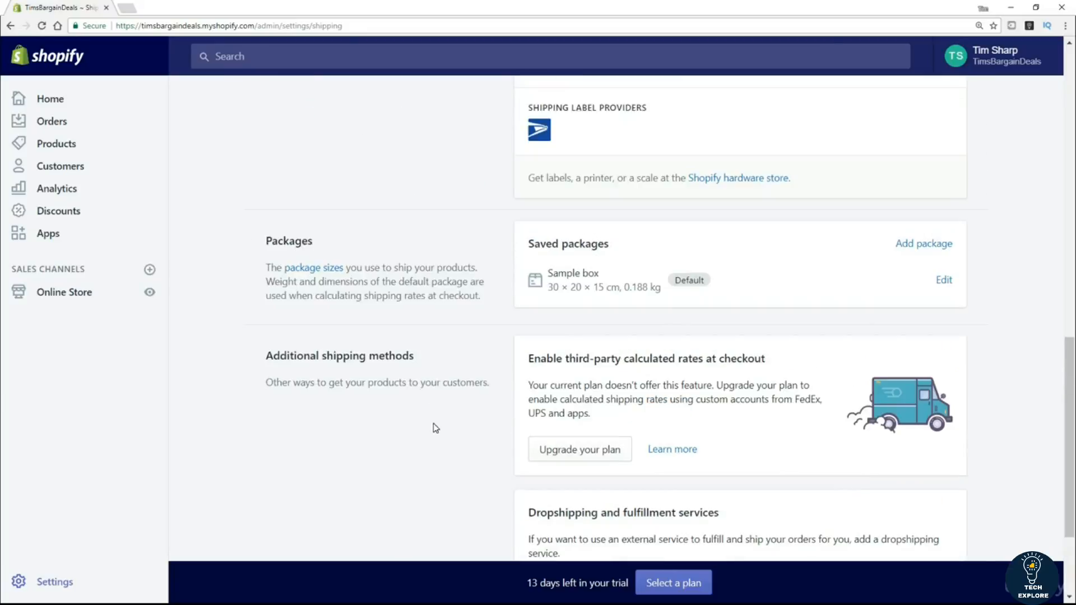
{"action": "scroll", "coordinate": [435, 428], "scroll_direction": "up", "scroll_amount": 12}
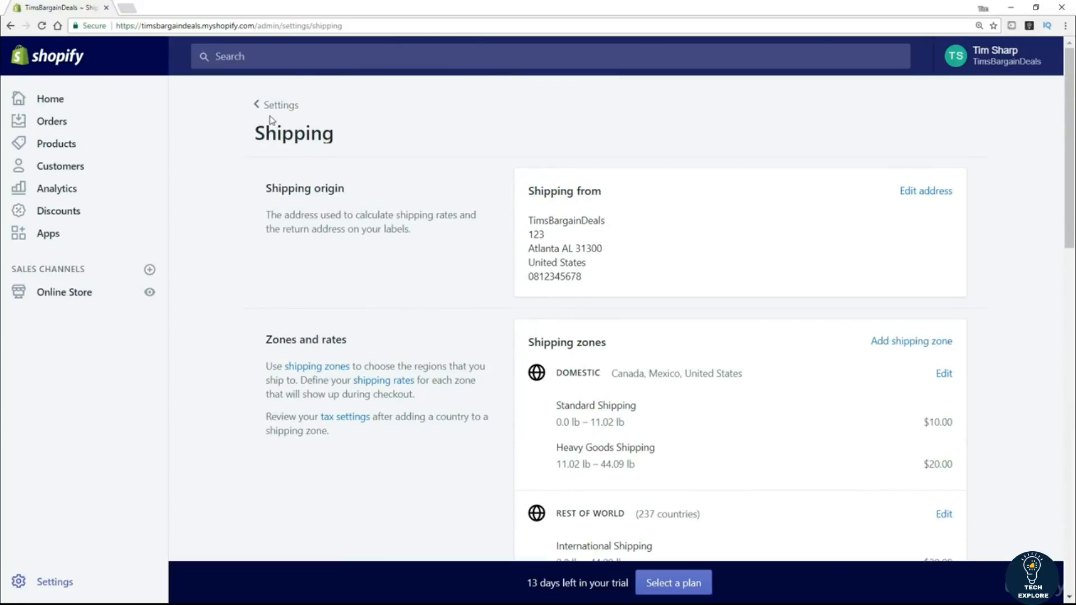
View the Files settings listing Image_3.jpg (16.8 KB), then return to the Settings overview.
{"action": "left_click", "coordinate": [292, 108]}
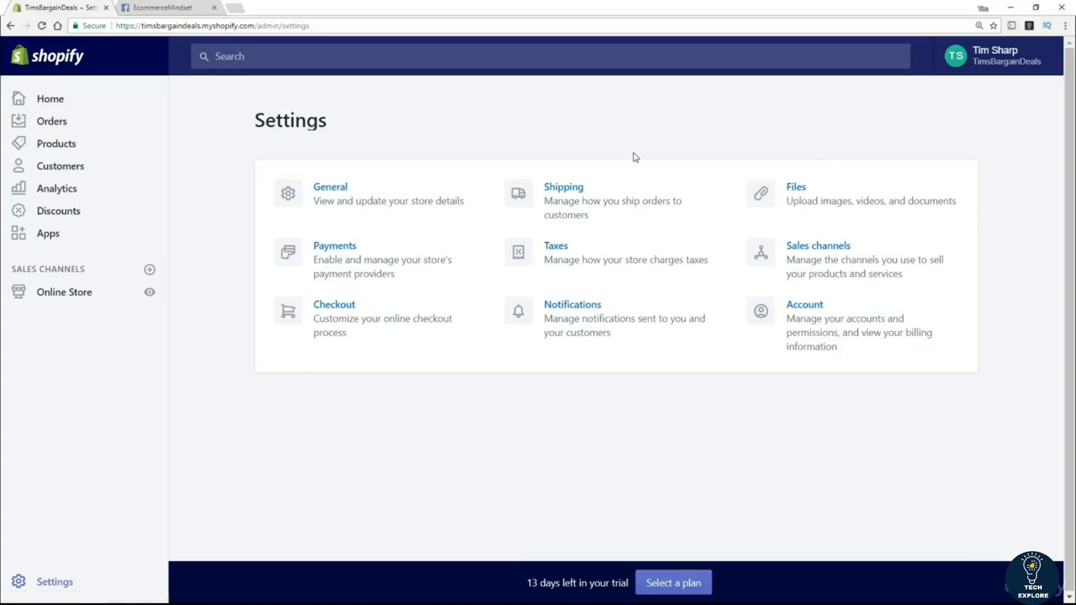
{"action": "left_click", "coordinate": [793, 189]}
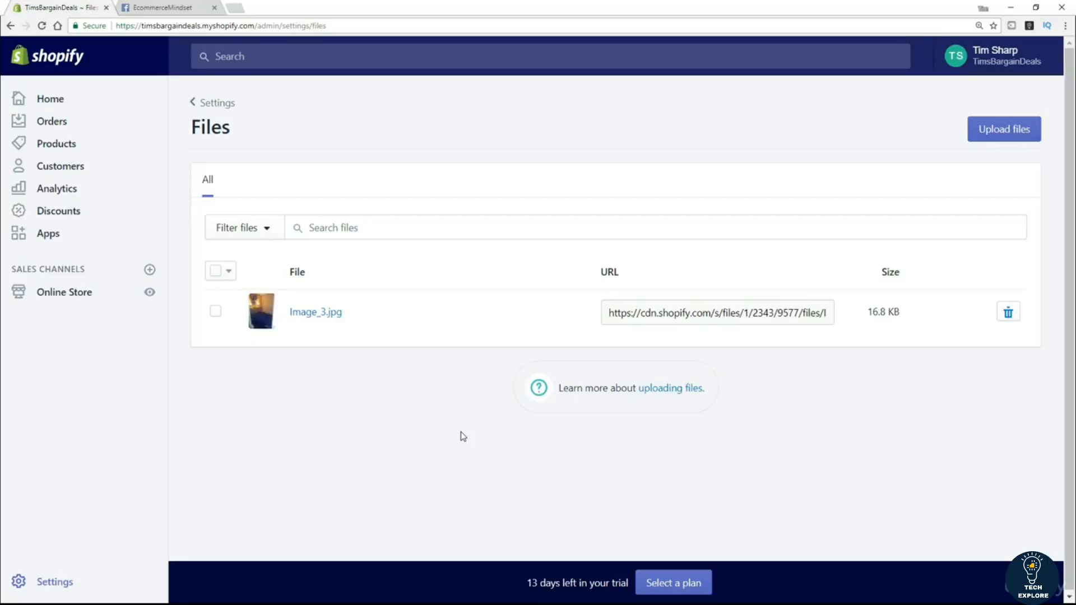
{"action": "left_click", "coordinate": [204, 106]}
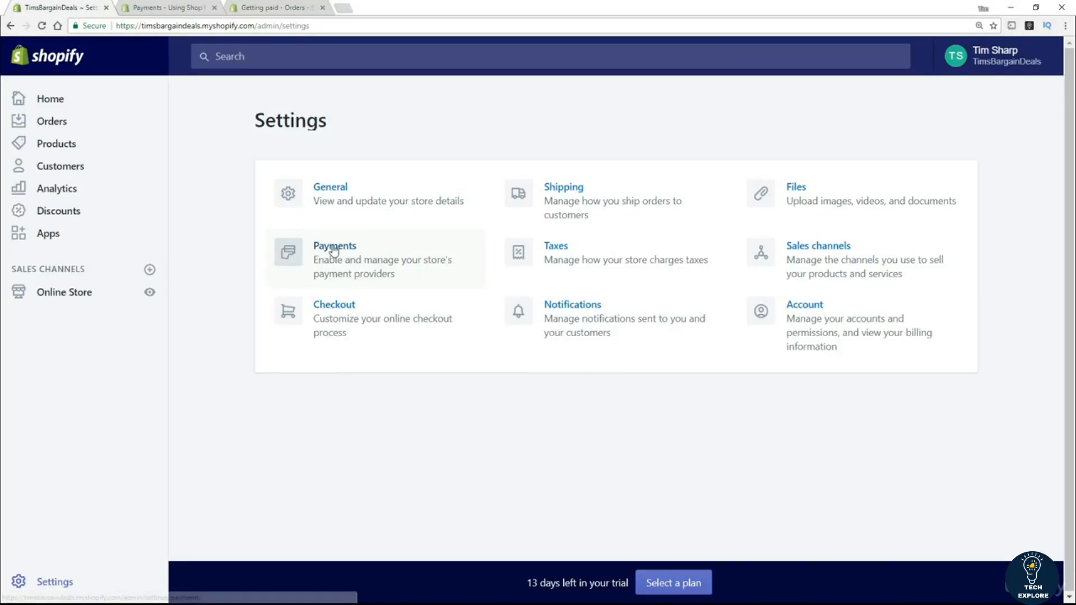
{"action": "left_click", "coordinate": [334, 248]}
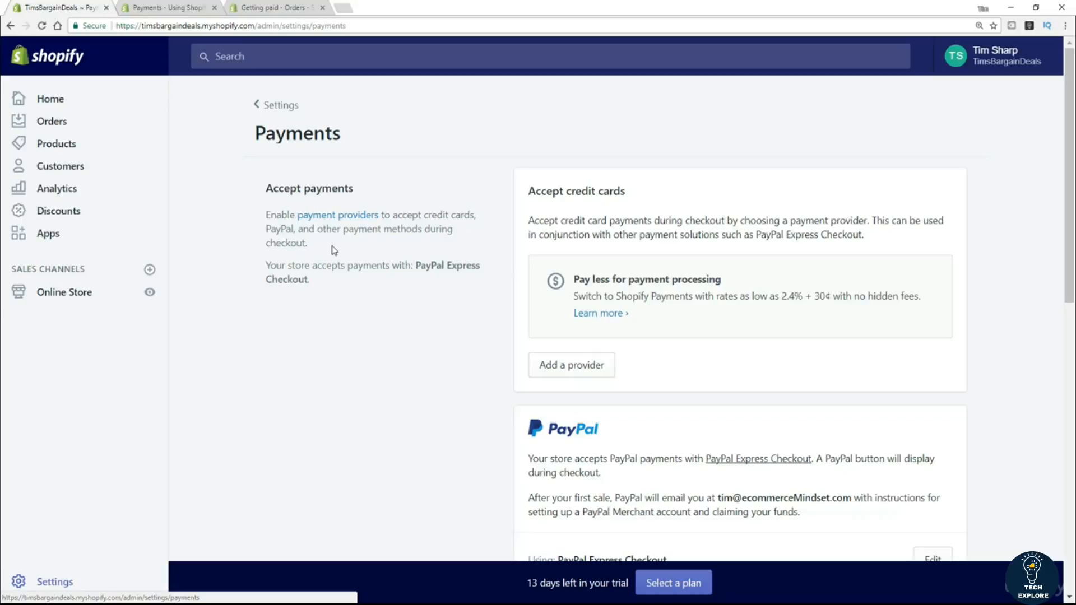
{"action": "left_click_drag", "start_coordinate": [642, 193], "coordinate": [509, 202]}
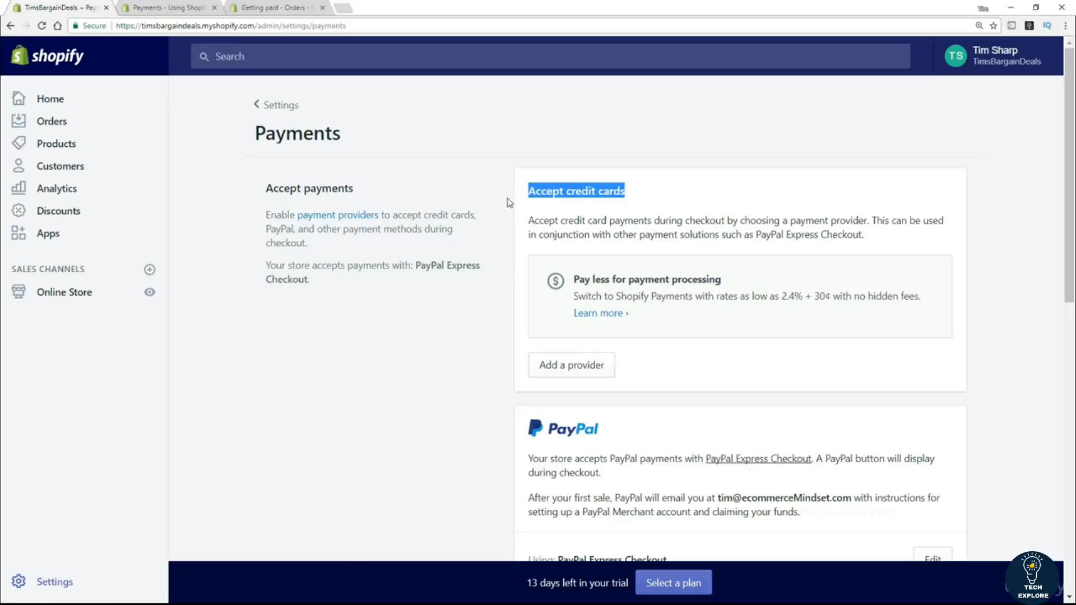
{"action": "left_click", "coordinate": [617, 297]}
{"action": "left_click_drag", "start_coordinate": [617, 297], "coordinate": [696, 297]}
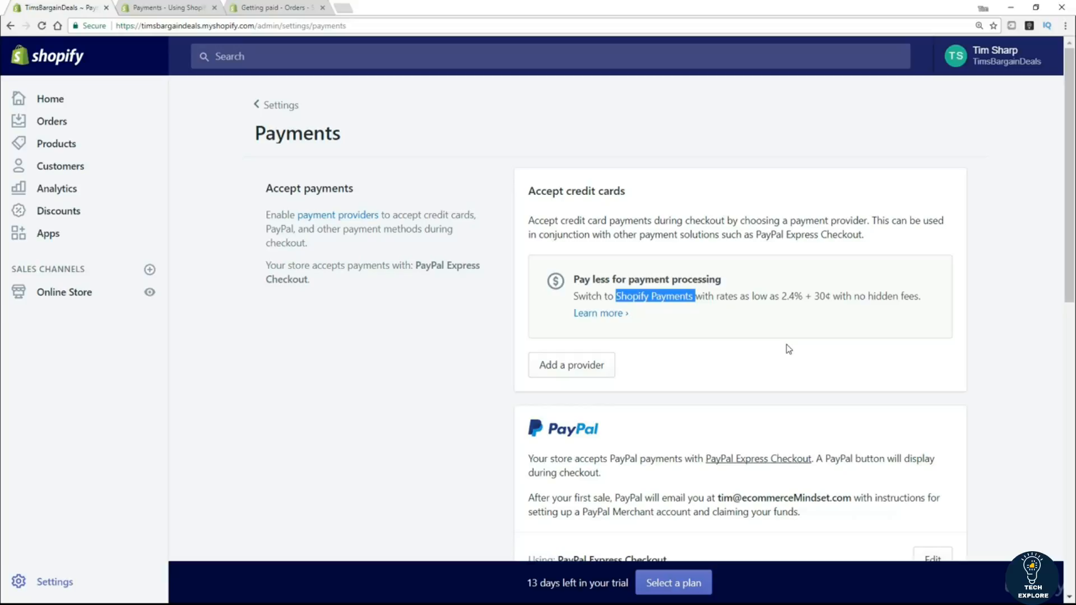
{"action": "left_click", "coordinate": [707, 363]}
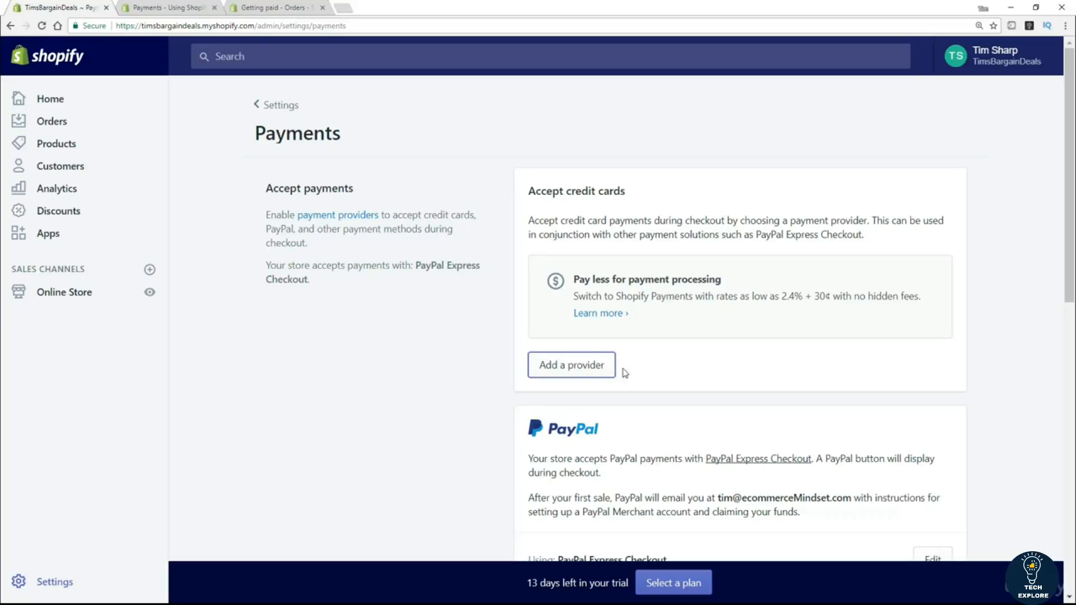
{"action": "left_click", "coordinate": [581, 366]}
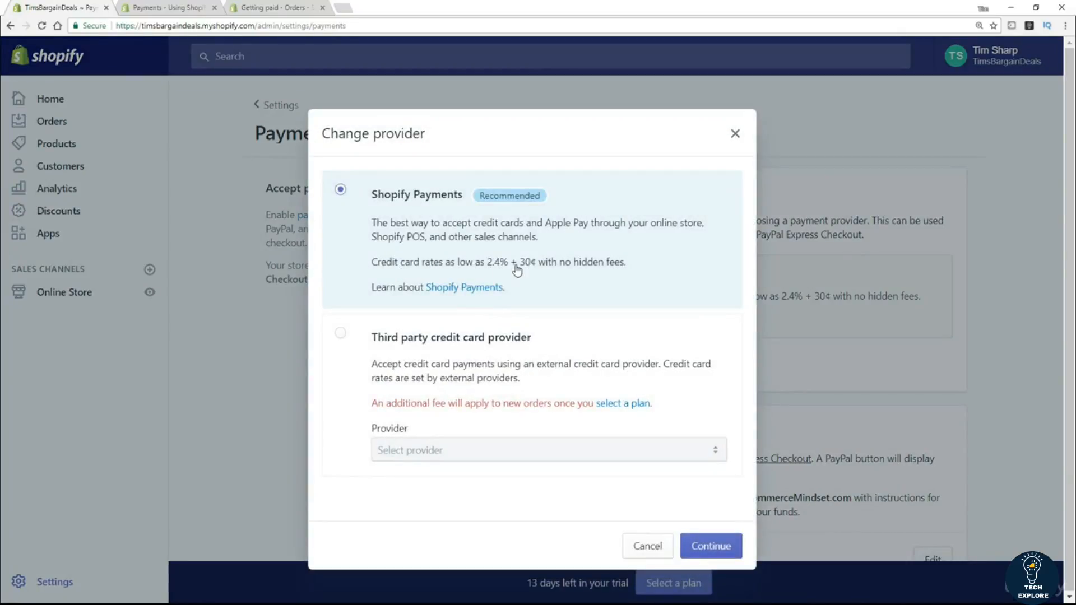
{"action": "left_click", "coordinate": [340, 336]}
{"action": "left_click", "coordinate": [562, 448]}
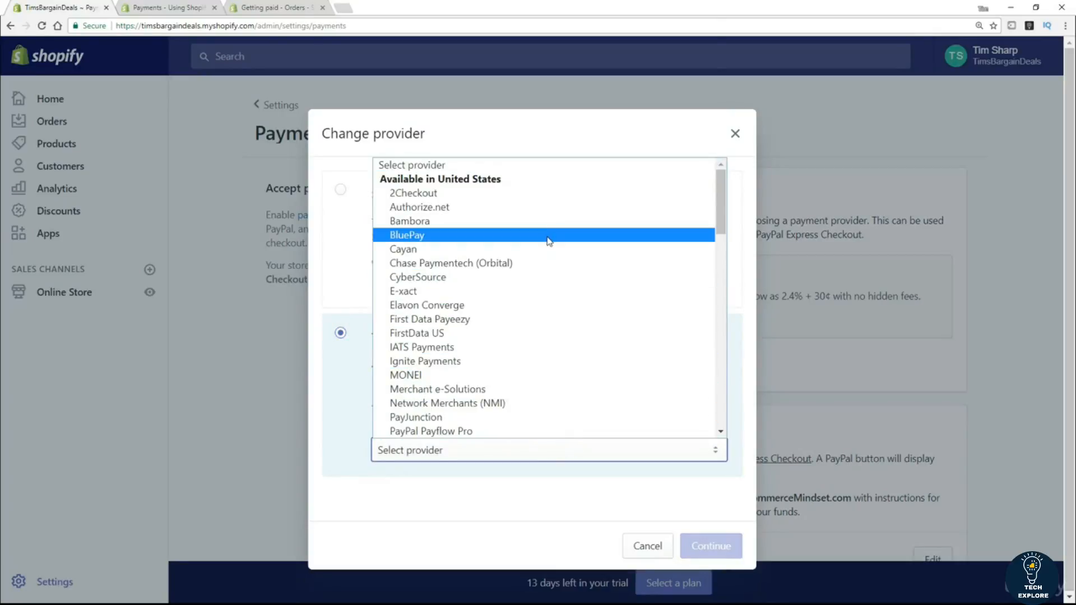
{"action": "scroll", "coordinate": [470, 199], "scroll_direction": "down", "scroll_amount": 3}
{"action": "scroll", "coordinate": [473, 209], "scroll_direction": "down", "scroll_amount": 15}
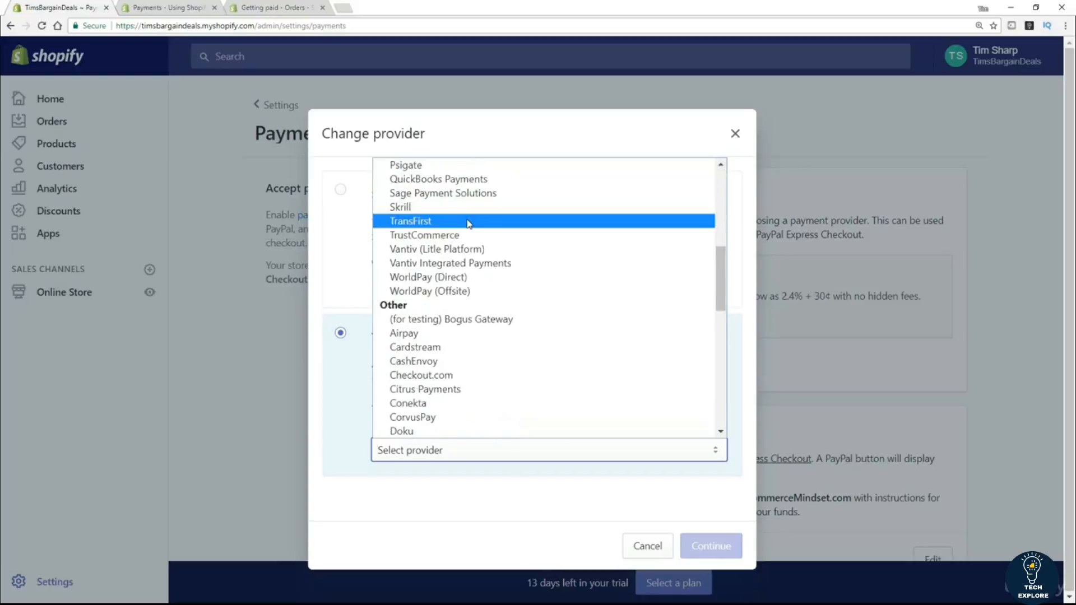
{"action": "scroll", "coordinate": [469, 261], "scroll_direction": "down", "scroll_amount": 4}
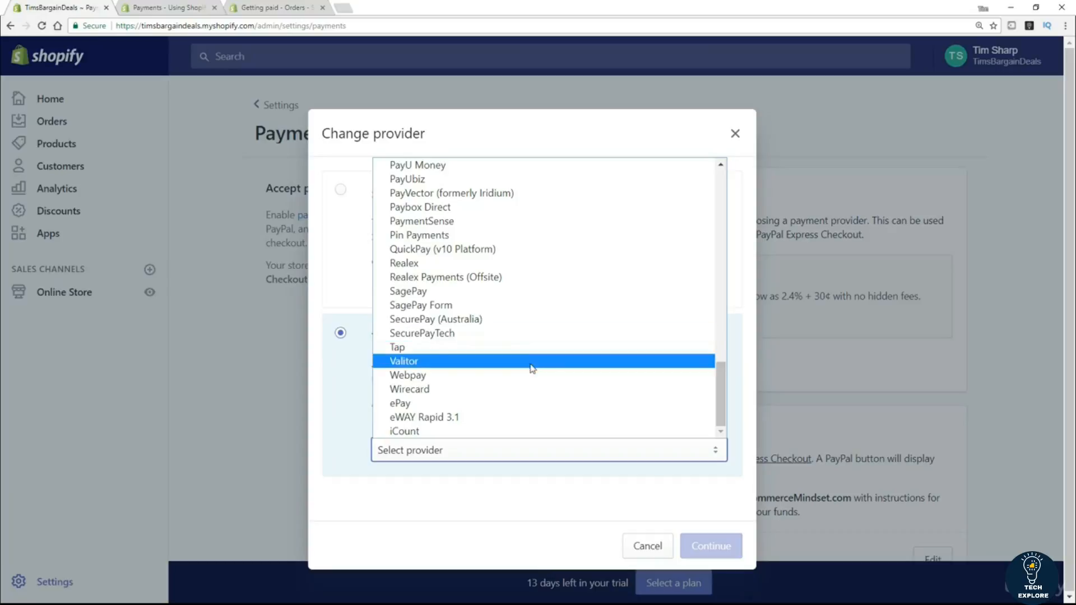
{"action": "scroll", "coordinate": [529, 365], "scroll_direction": "up", "scroll_amount": 15}
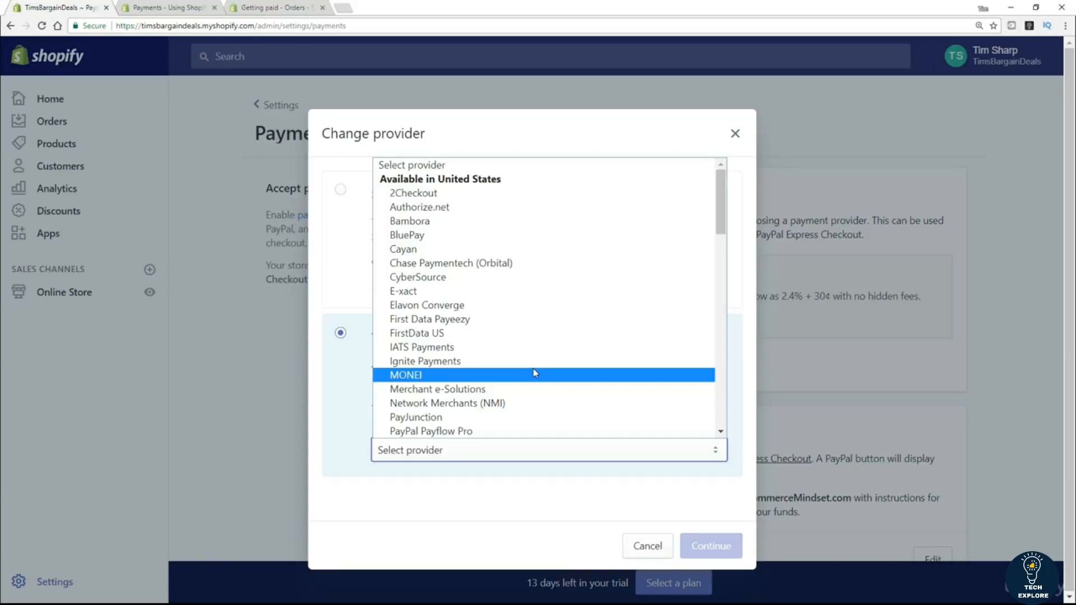
{"action": "left_click", "coordinate": [647, 554]}
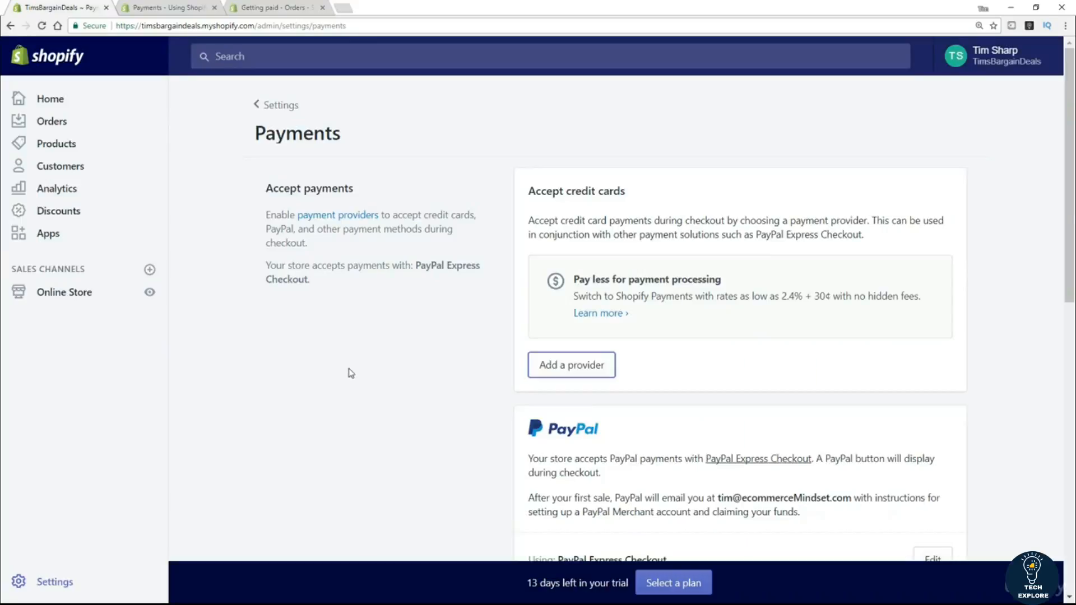
{"action": "scroll", "coordinate": [355, 362], "scroll_direction": "down", "scroll_amount": 4}
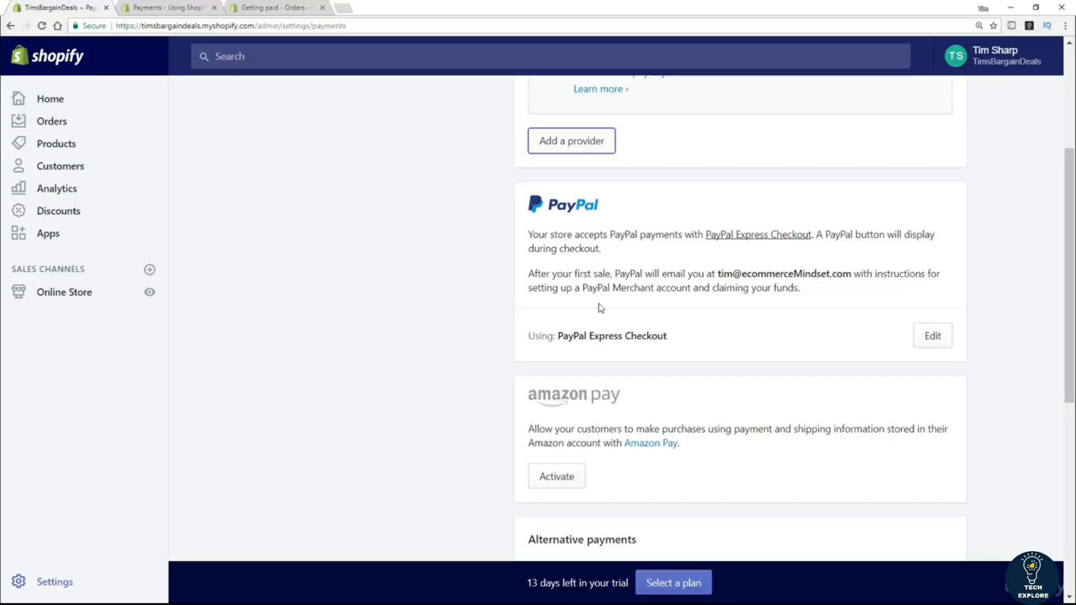
{"action": "scroll", "coordinate": [383, 334], "scroll_direction": "down", "scroll_amount": 2}
{"action": "scroll", "coordinate": [384, 334], "scroll_direction": "down", "scroll_amount": 1}
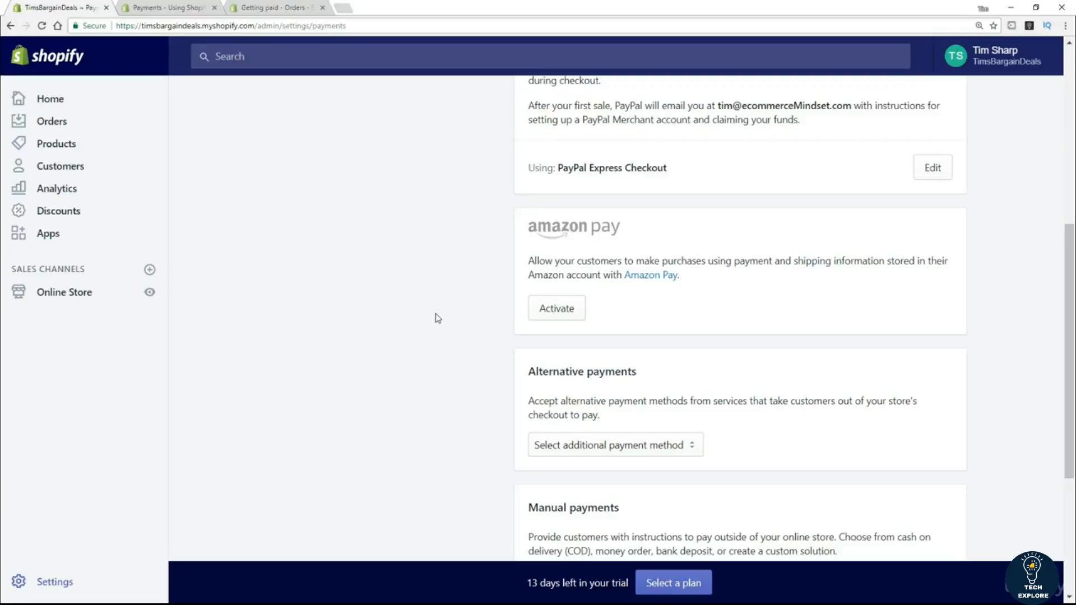
{"action": "scroll", "coordinate": [428, 320], "scroll_direction": "down", "scroll_amount": 1}
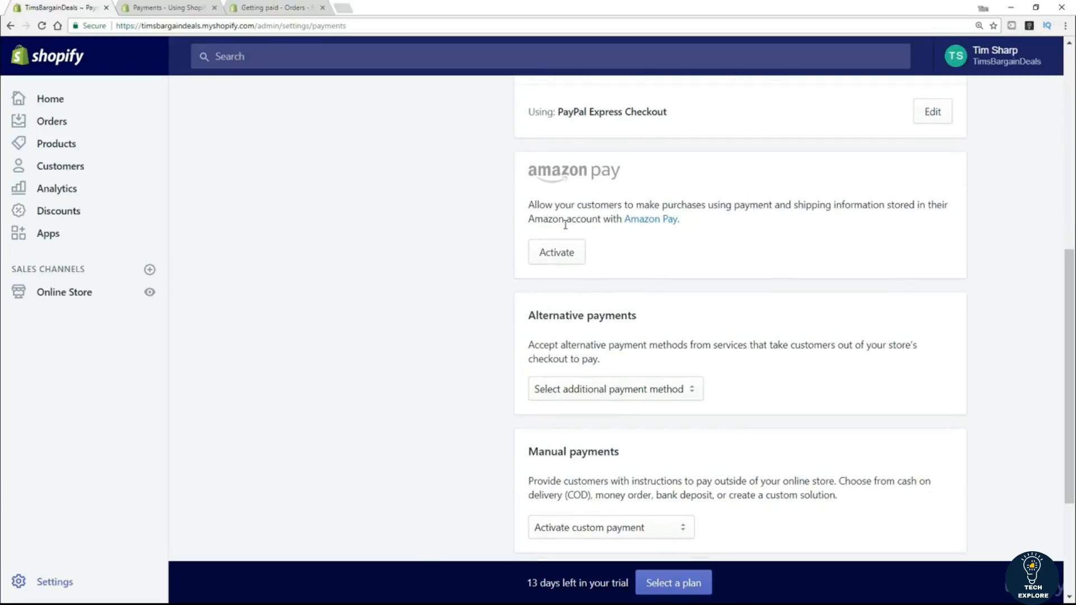
{"action": "scroll", "coordinate": [409, 310], "scroll_direction": "down", "scroll_amount": 3}
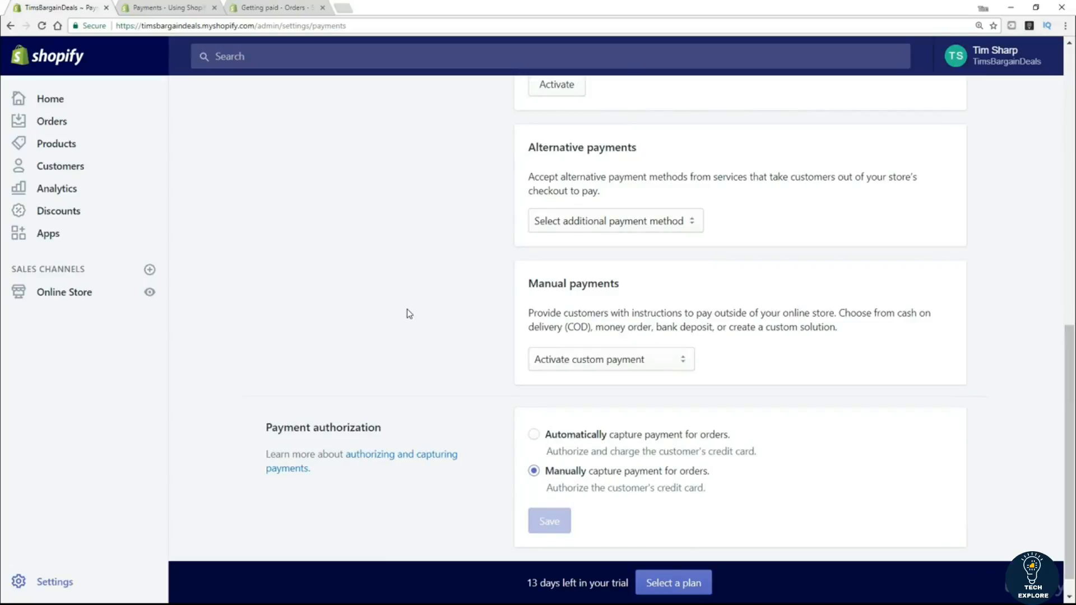
{"action": "left_click", "coordinate": [639, 228]}
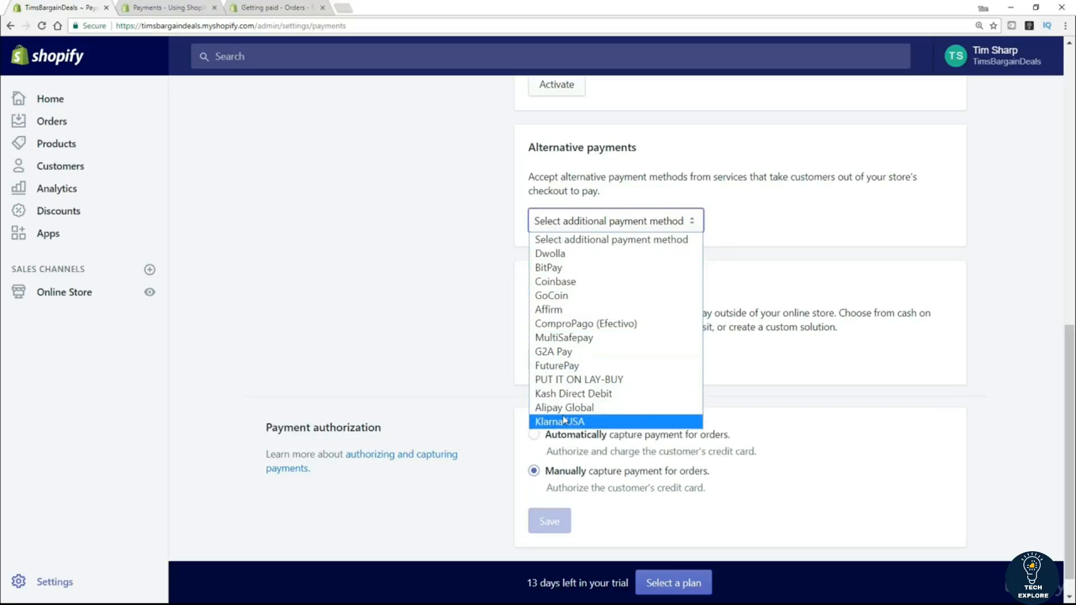
{"action": "left_click", "coordinate": [451, 325]}
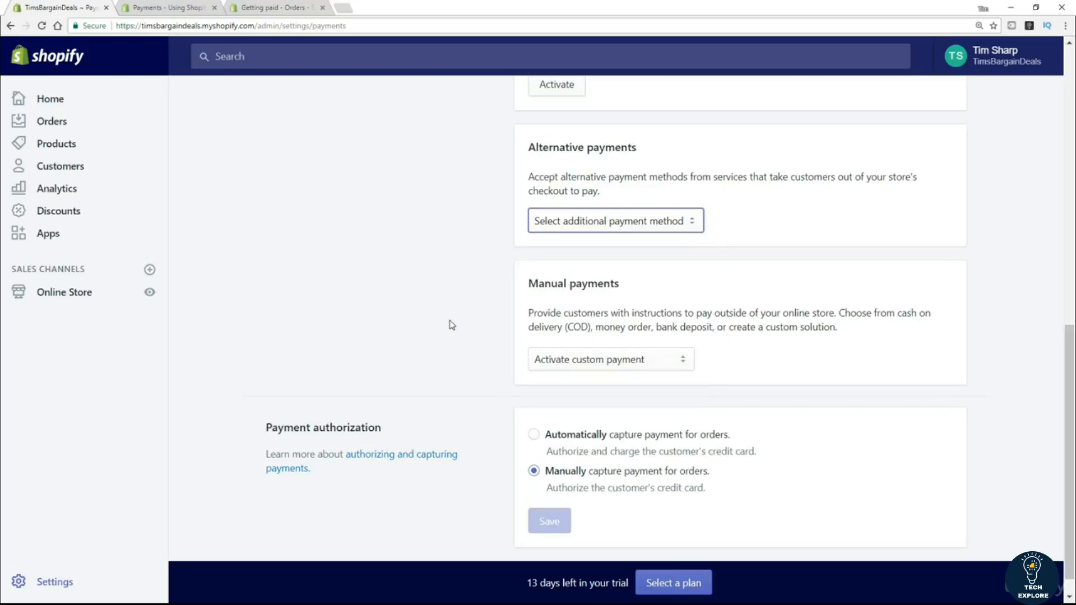
{"action": "scroll", "coordinate": [442, 323], "scroll_direction": "down", "scroll_amount": 1}
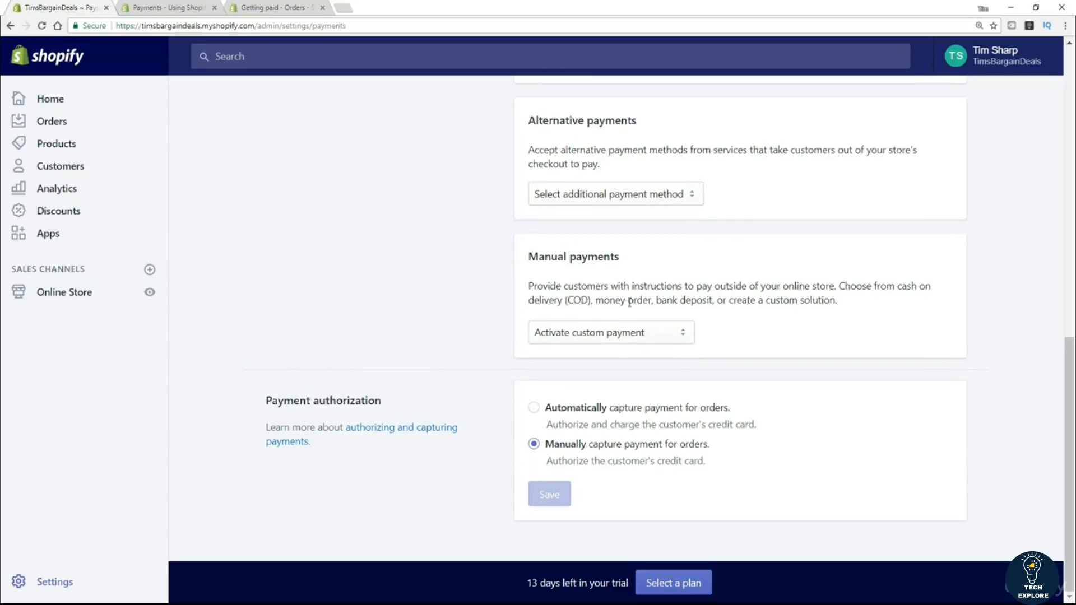
{"action": "left_click", "coordinate": [678, 333]}
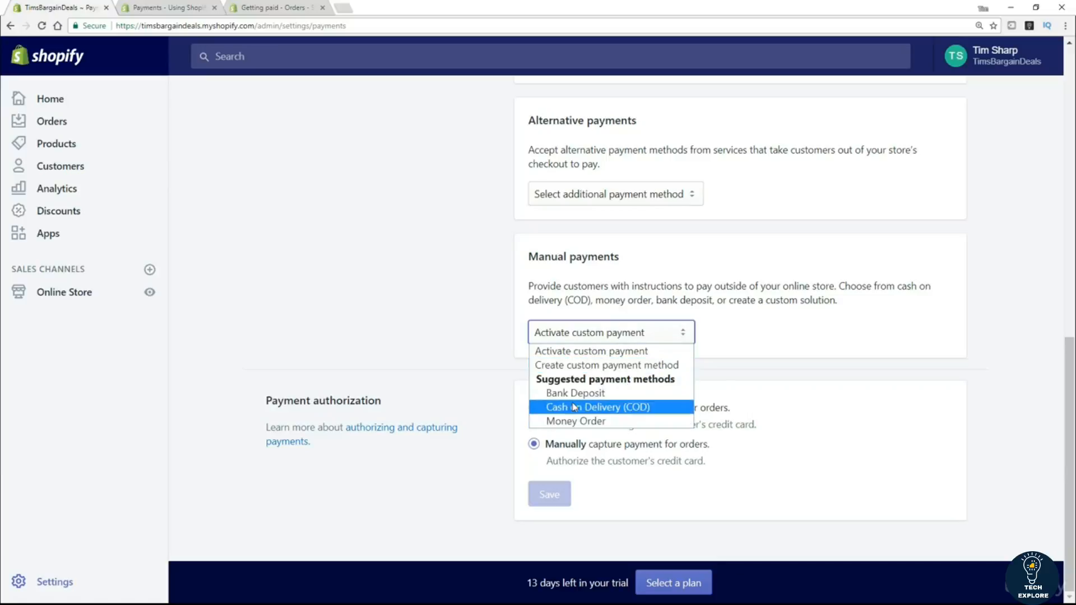
{"action": "left_click", "coordinate": [440, 316]}
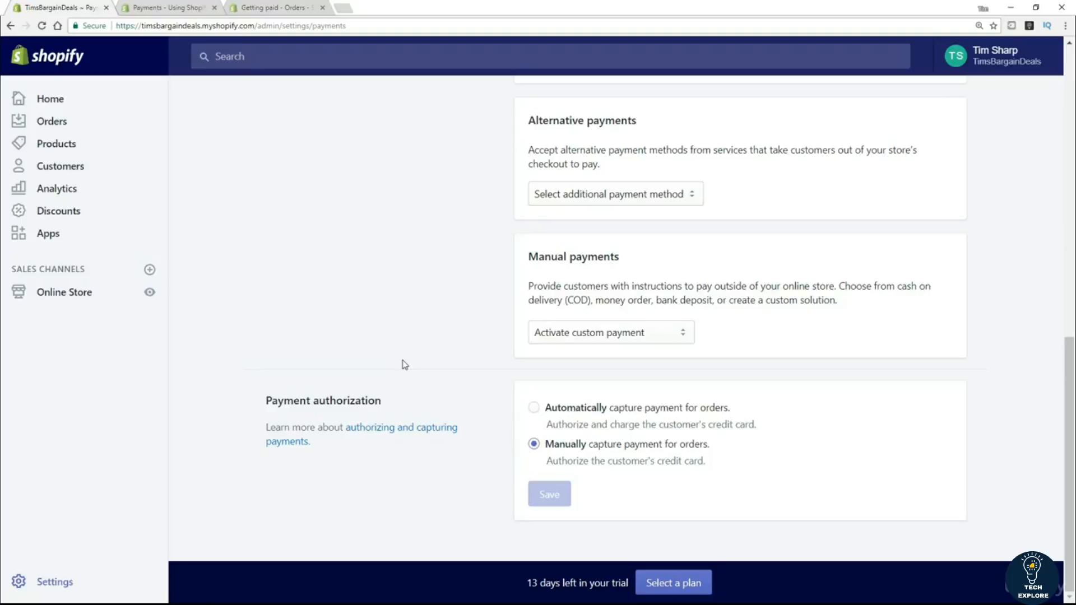
{"action": "scroll", "coordinate": [404, 365], "scroll_direction": "up", "scroll_amount": 12}
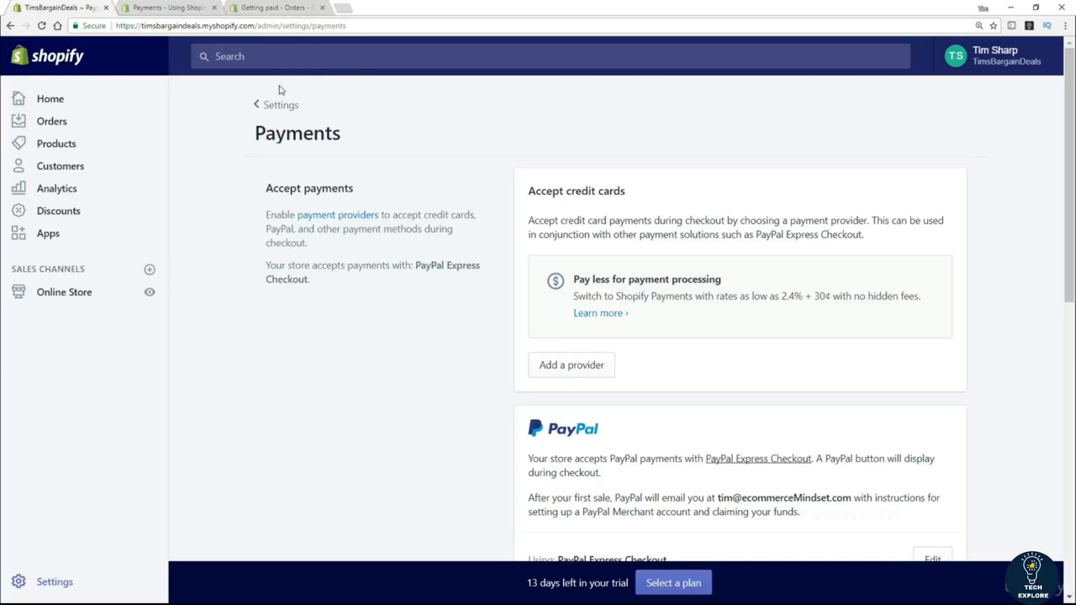
Go from the Settings overview to the Taxes page showing tax-inclusive prices and 0% rates.
{"action": "left_click", "coordinate": [278, 105]}
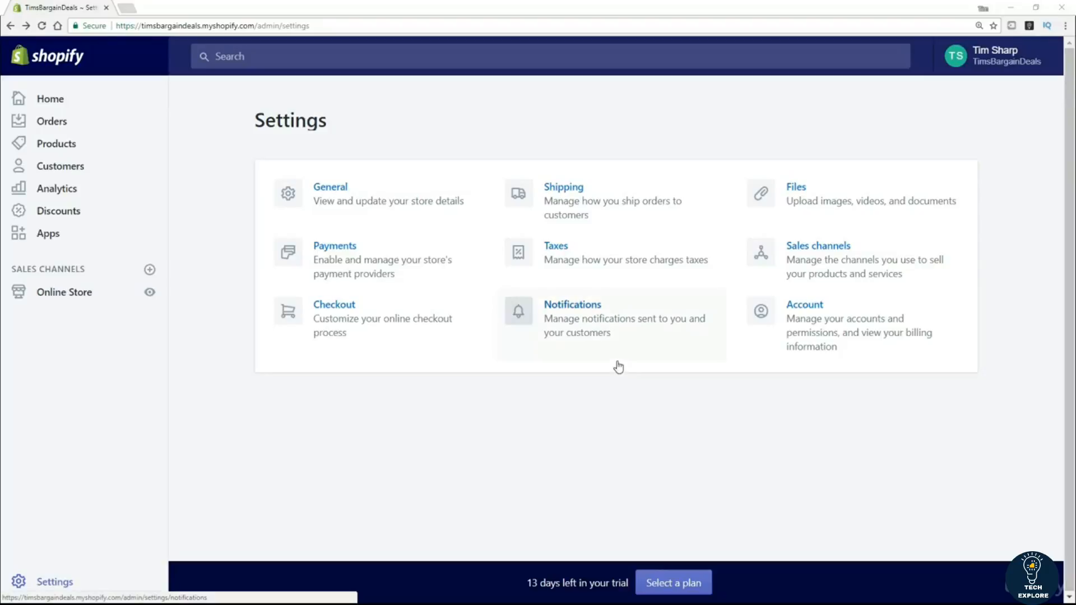
{"action": "left_click", "coordinate": [561, 253]}
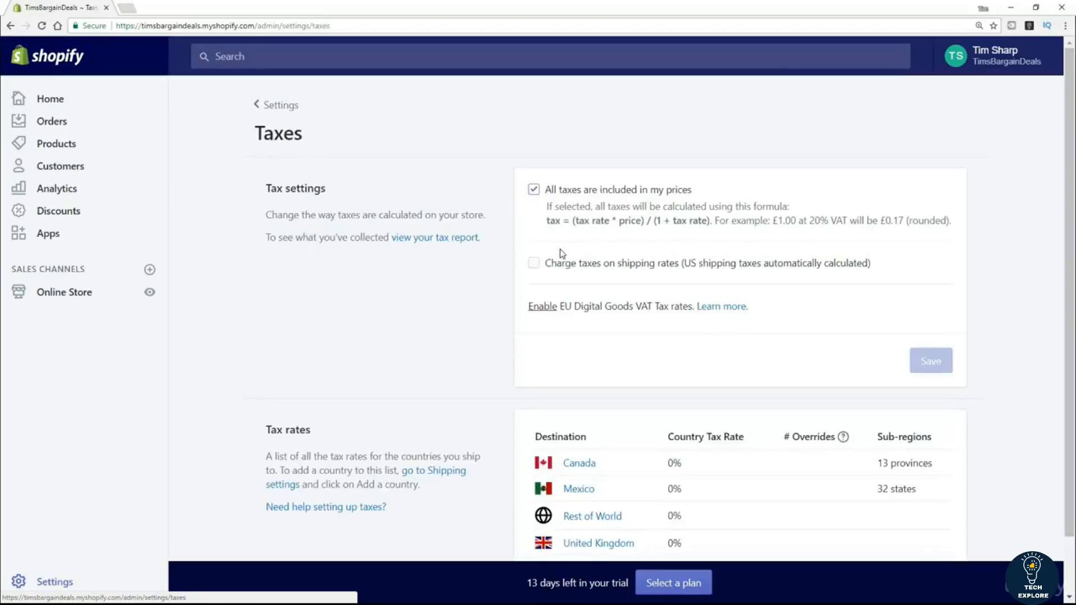
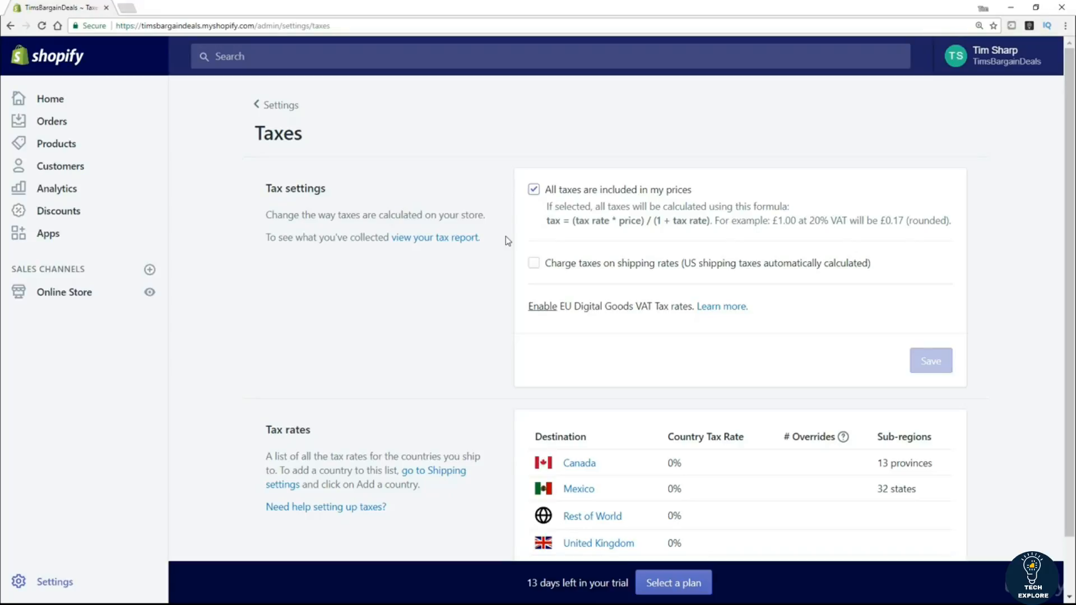
Scroll through the Taxes page, which shows all taxes included in prices.
{"action": "scroll", "coordinate": [504, 237], "scroll_direction": "down", "scroll_amount": 1}
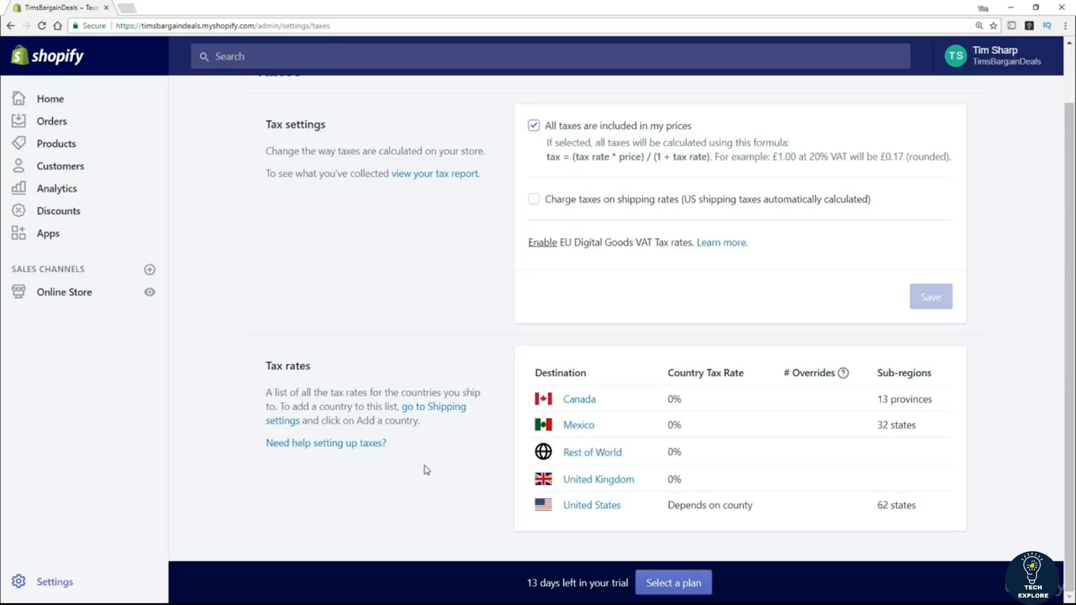
{"action": "scroll", "coordinate": [439, 469], "scroll_direction": "up", "scroll_amount": 1}
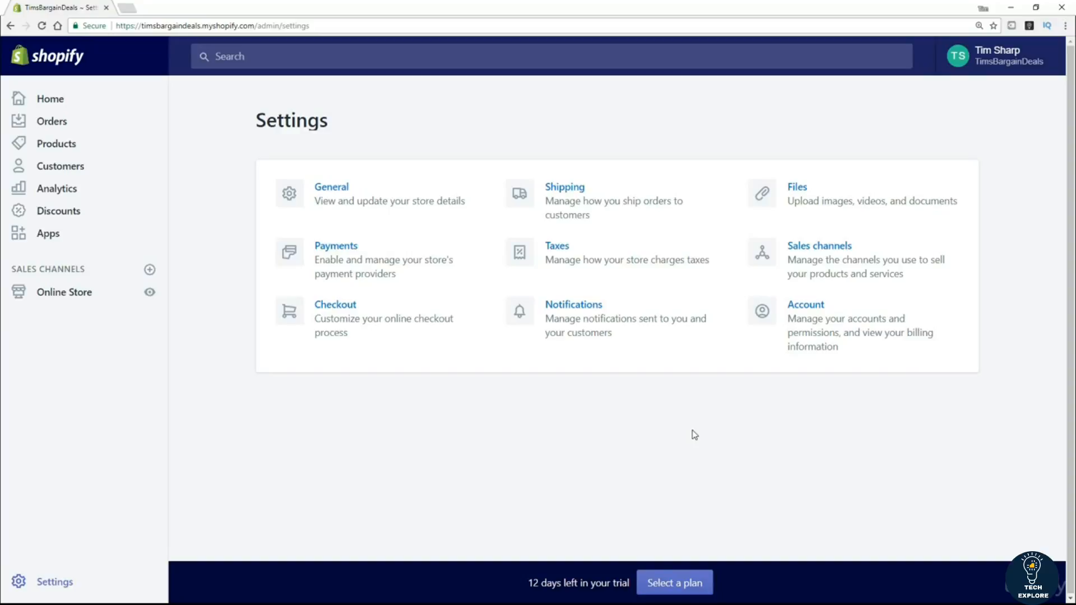
{"action": "left_click", "coordinate": [829, 252]}
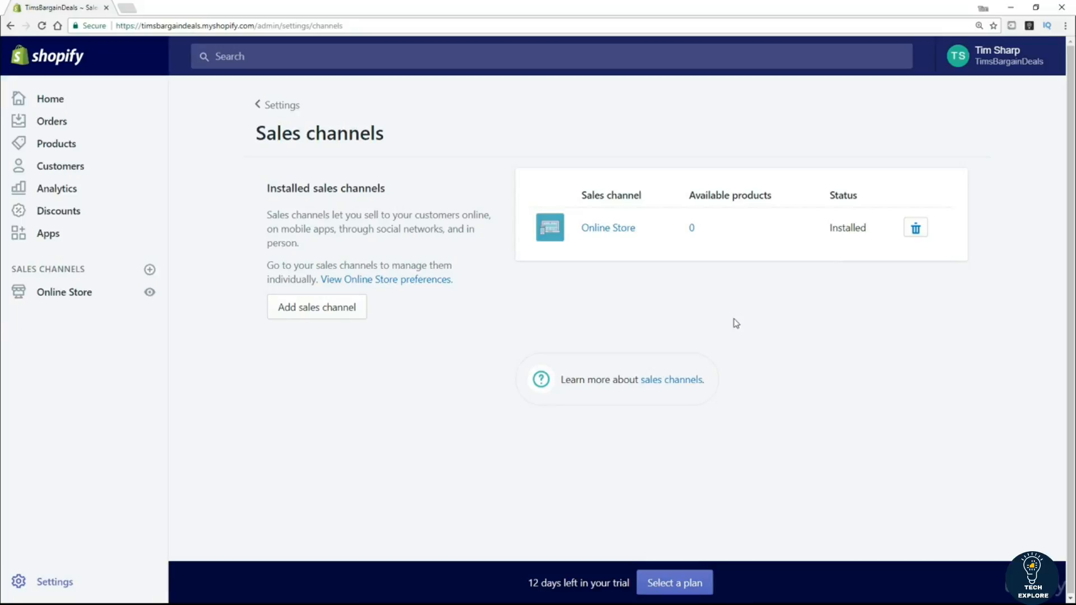
{"action": "left_click_drag", "start_coordinate": [91, 271], "coordinate": [10, 270]}
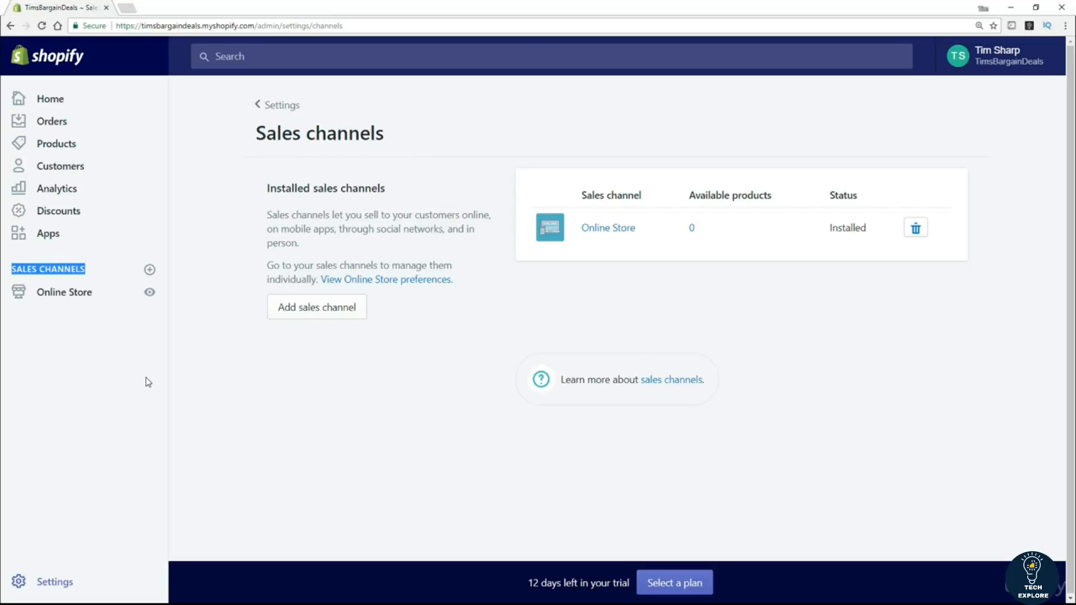
{"action": "left_click", "coordinate": [314, 312]}
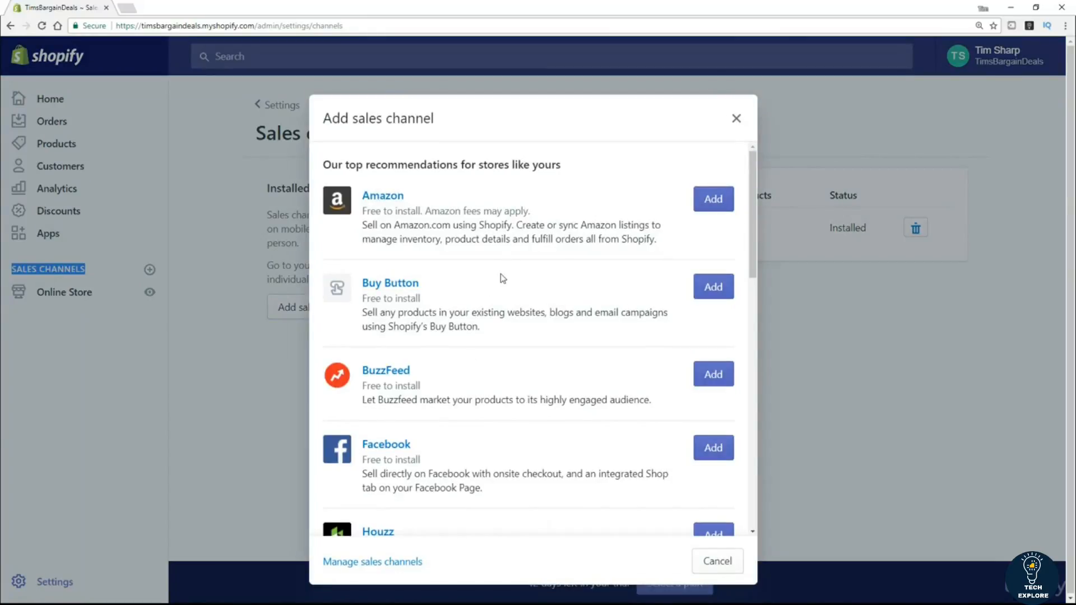
{"action": "scroll", "coordinate": [549, 333], "scroll_direction": "down", "scroll_amount": 10}
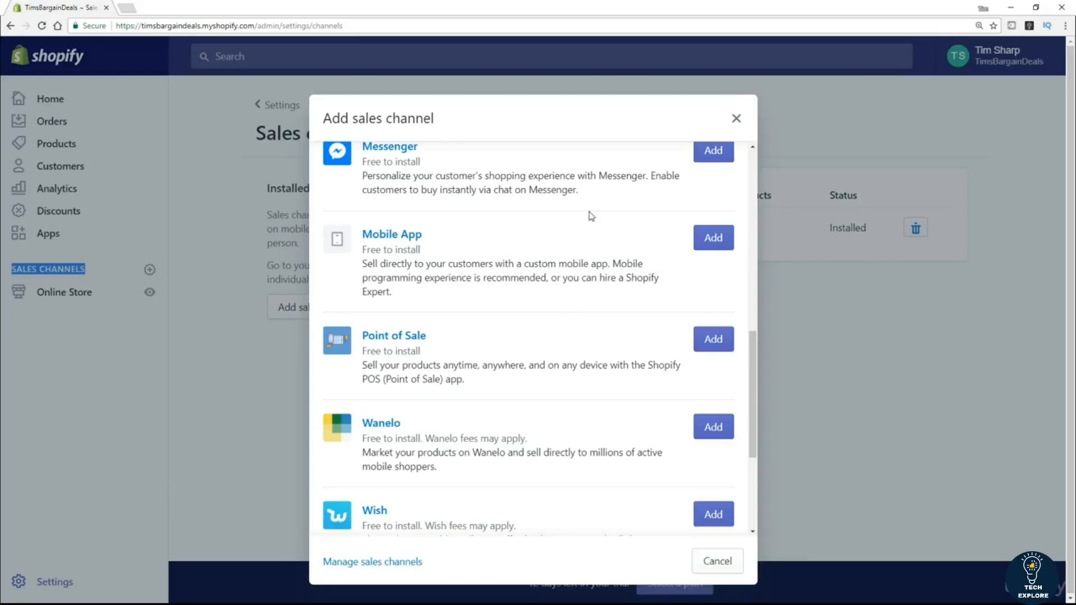
{"action": "left_click", "coordinate": [735, 118]}
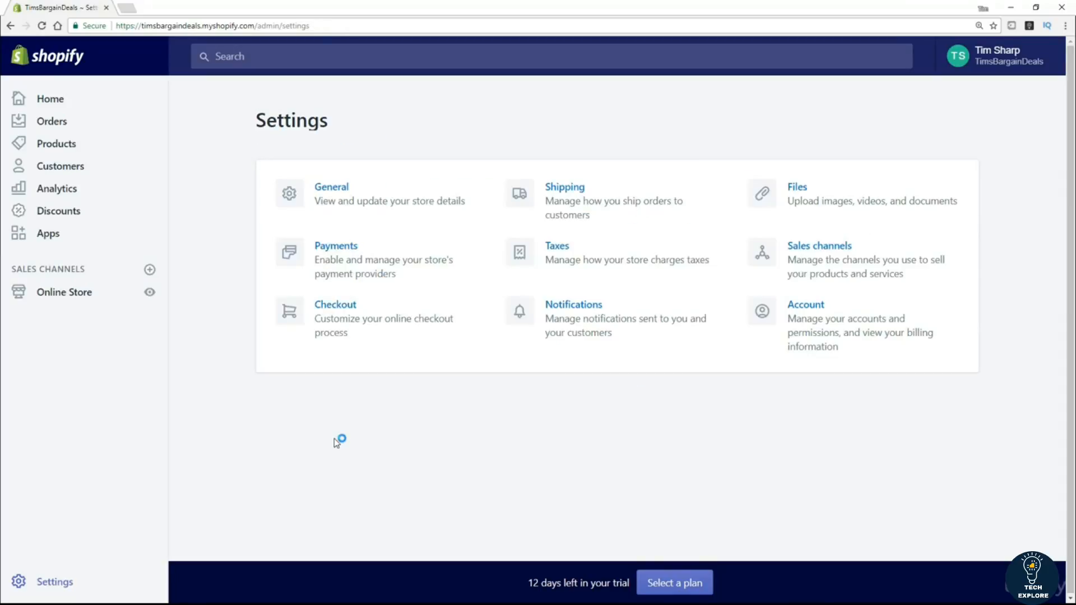
Open Checkout settings, showing customer accounts disabled and email-only checkout contact.
{"action": "left_click", "coordinate": [334, 308]}
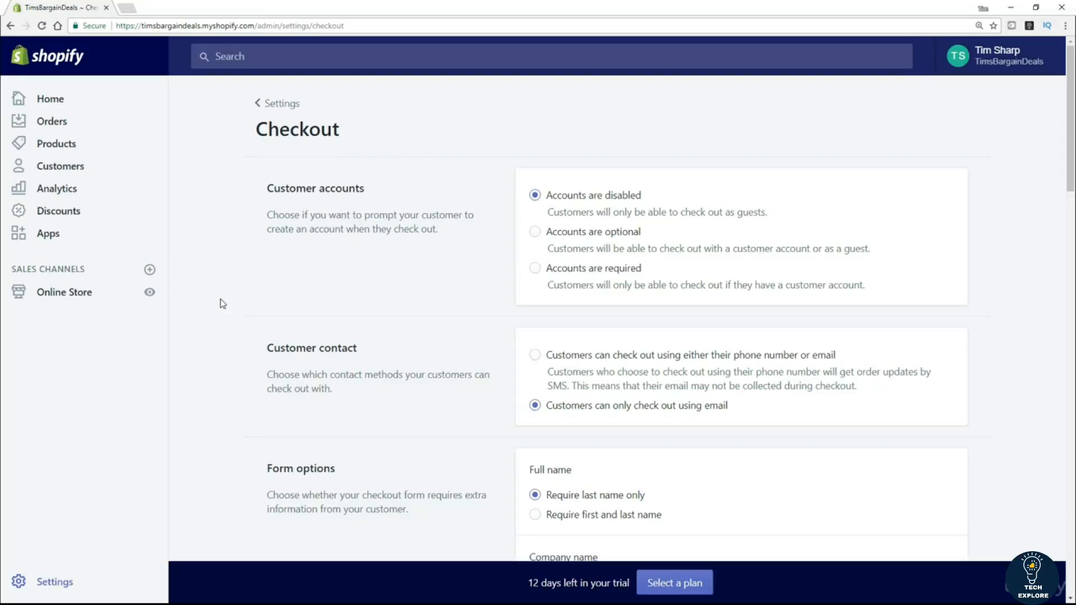
{"action": "left_click", "coordinate": [268, 186]}
{"action": "left_click_drag", "start_coordinate": [286, 188], "coordinate": [369, 203]}
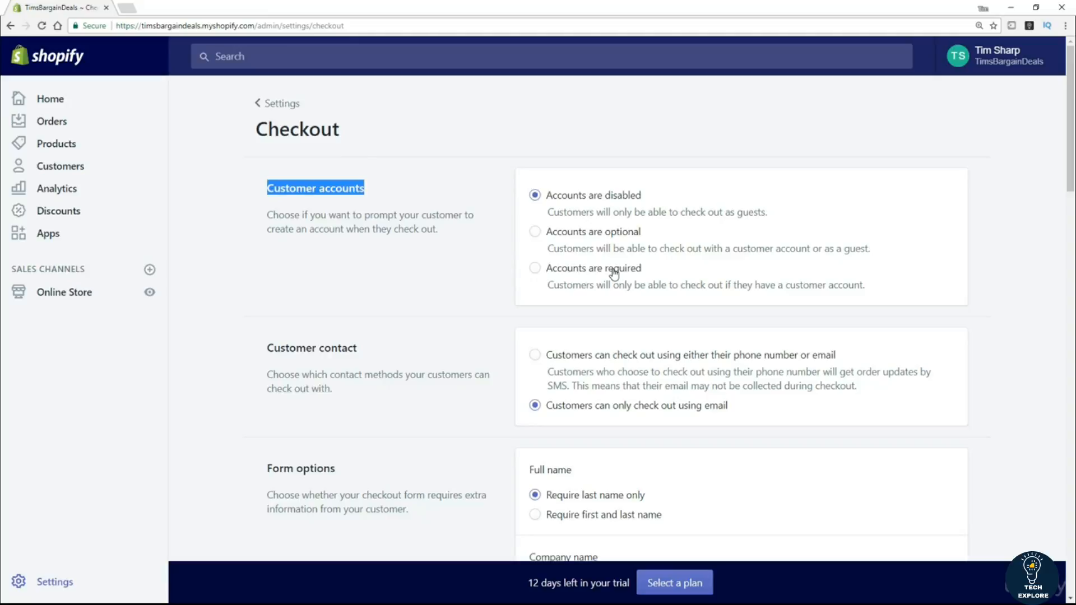
{"action": "left_click", "coordinate": [430, 189]}
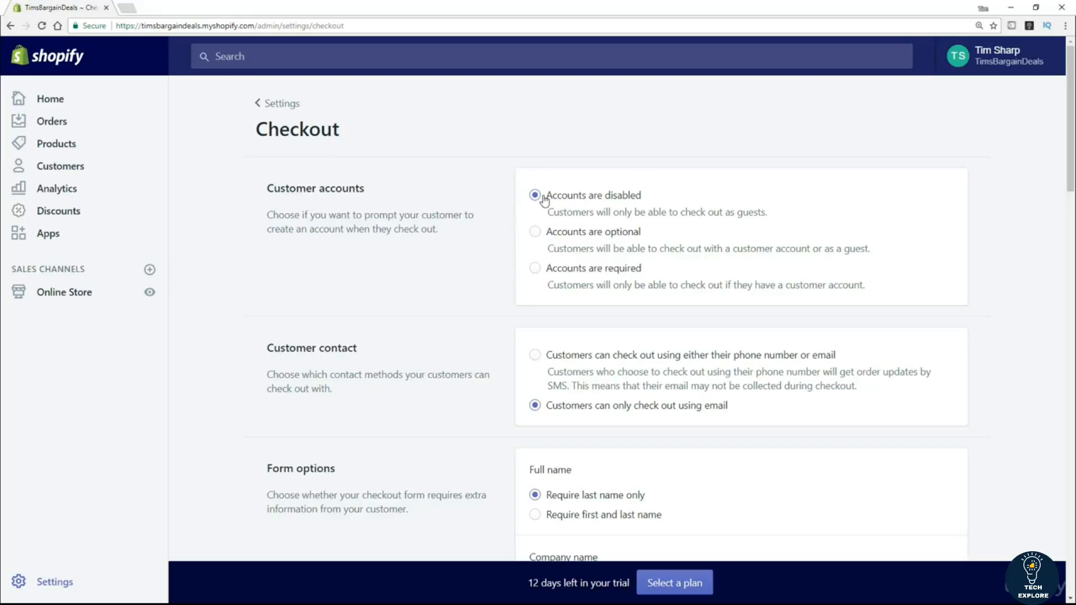
{"action": "scroll", "coordinate": [449, 237], "scroll_direction": "down", "scroll_amount": 2}
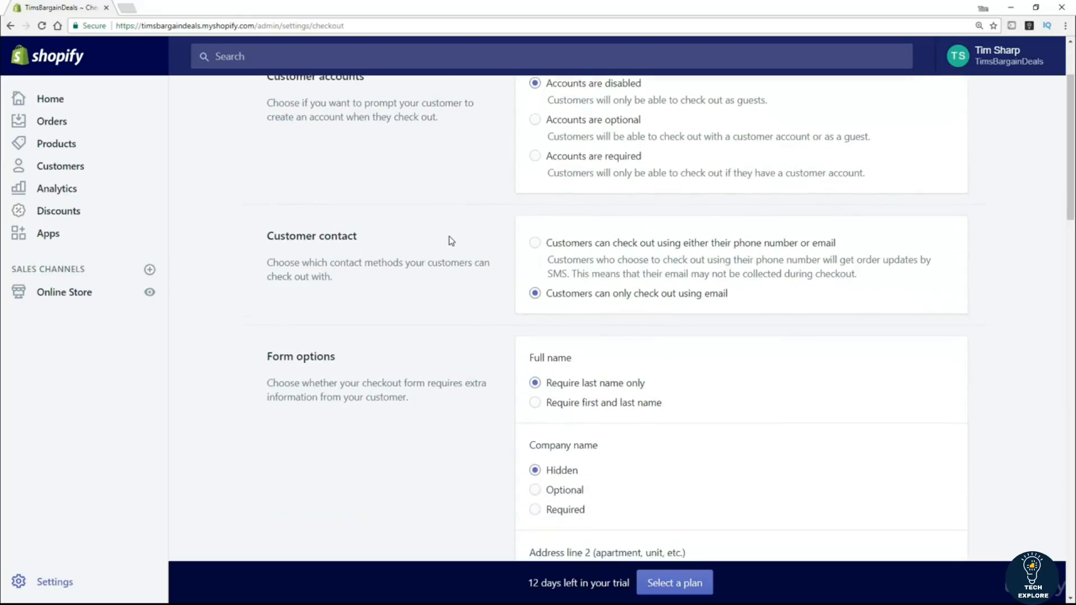
{"action": "scroll", "coordinate": [449, 237], "scroll_direction": "down", "scroll_amount": 1}
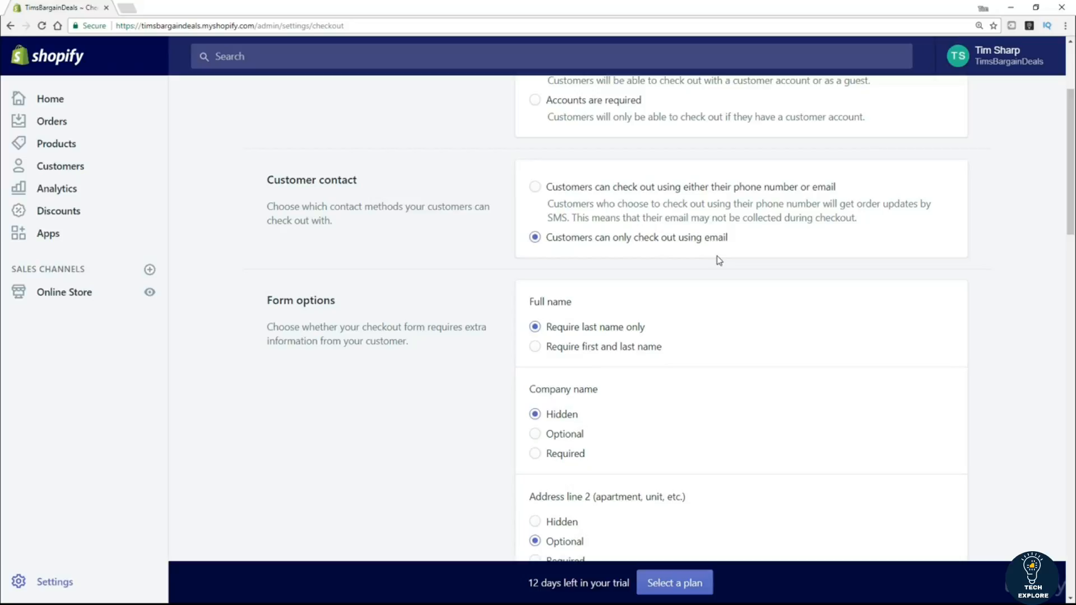
{"action": "scroll", "coordinate": [310, 411], "scroll_direction": "down", "scroll_amount": 2}
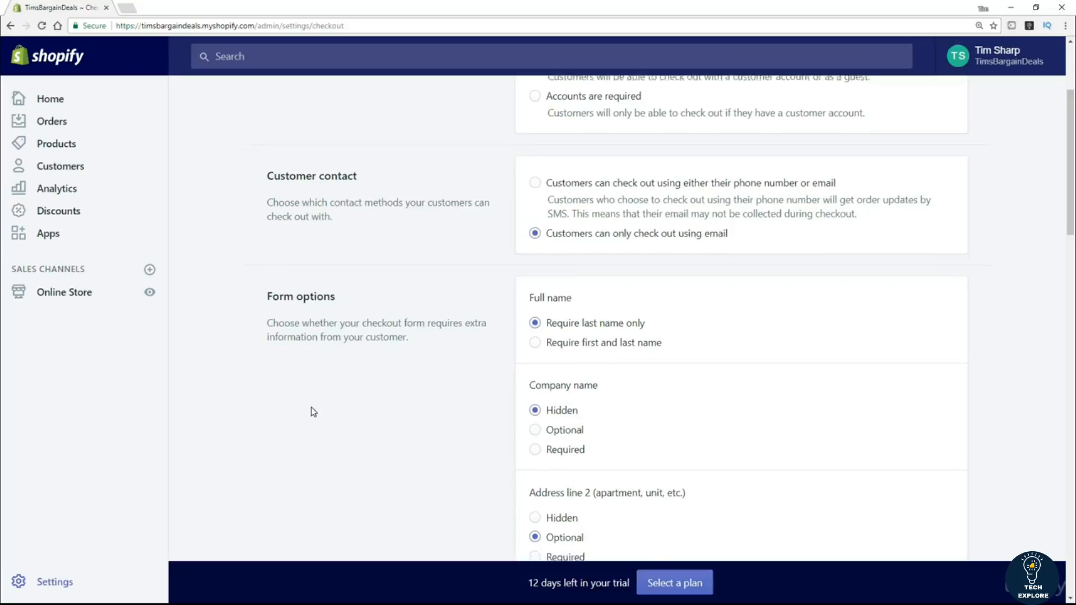
{"action": "scroll", "coordinate": [314, 412], "scroll_direction": "down", "scroll_amount": 1}
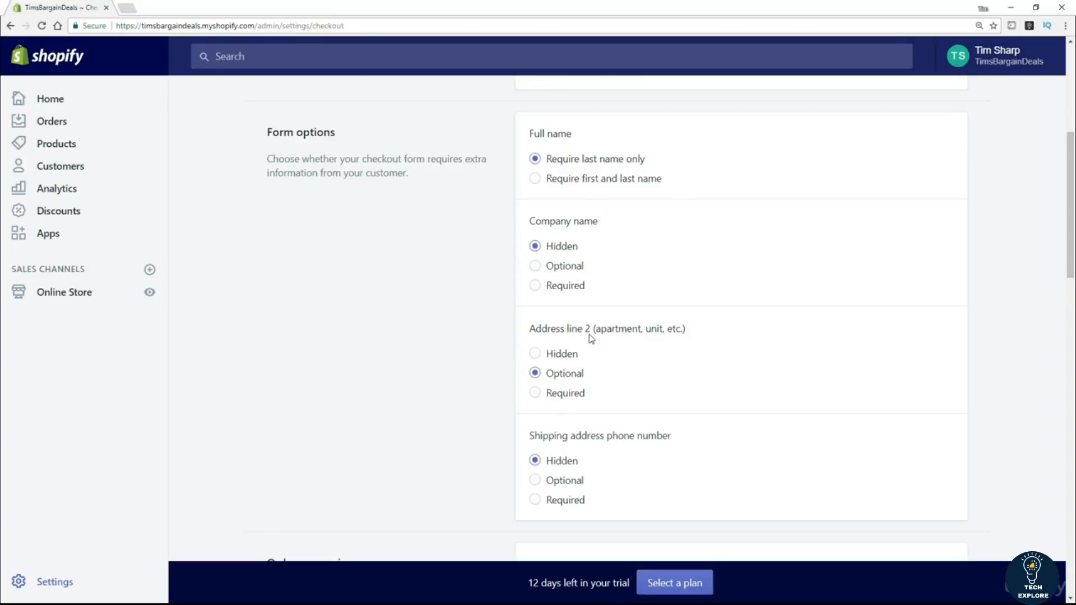
{"action": "scroll", "coordinate": [561, 381], "scroll_direction": "down", "scroll_amount": 2}
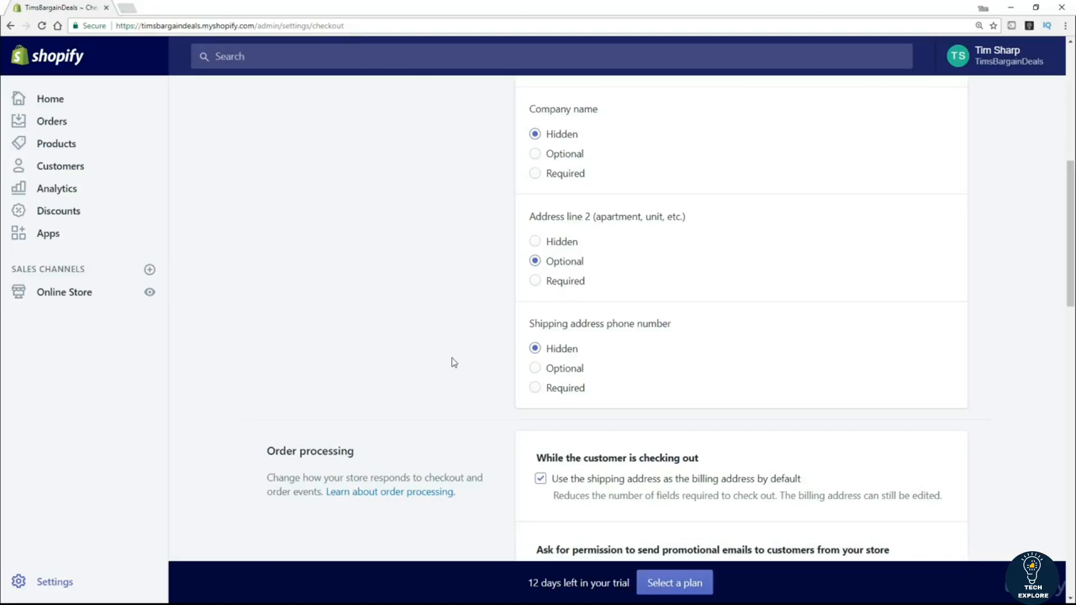
{"action": "scroll", "coordinate": [443, 364], "scroll_direction": "down", "scroll_amount": 4}
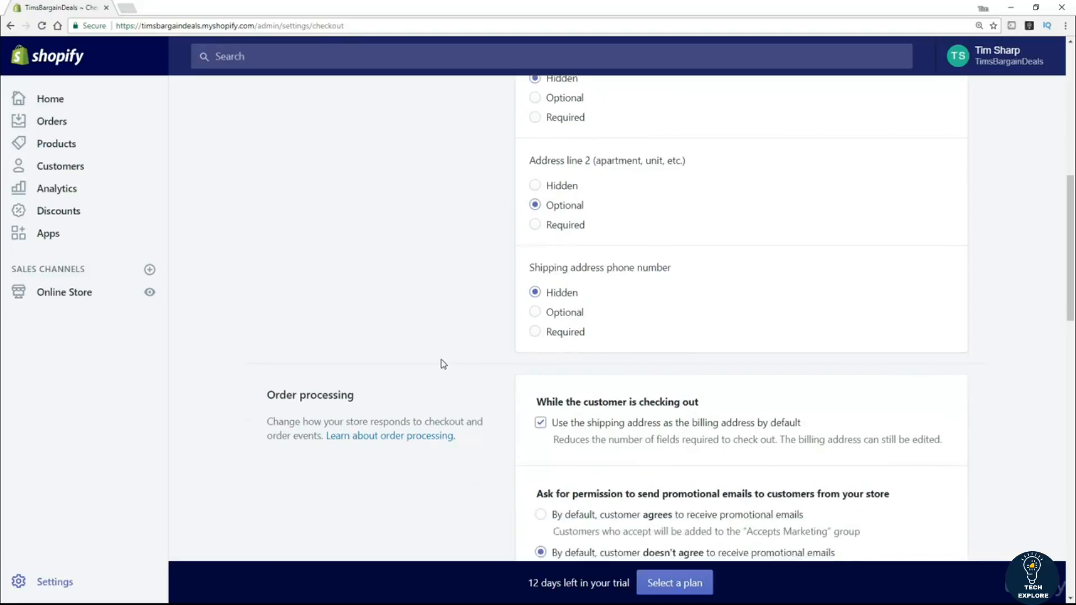
Make customers agree to receive promotional emails by default at checkout.
{"action": "scroll", "coordinate": [443, 363], "scroll_direction": "down", "scroll_amount": 1}
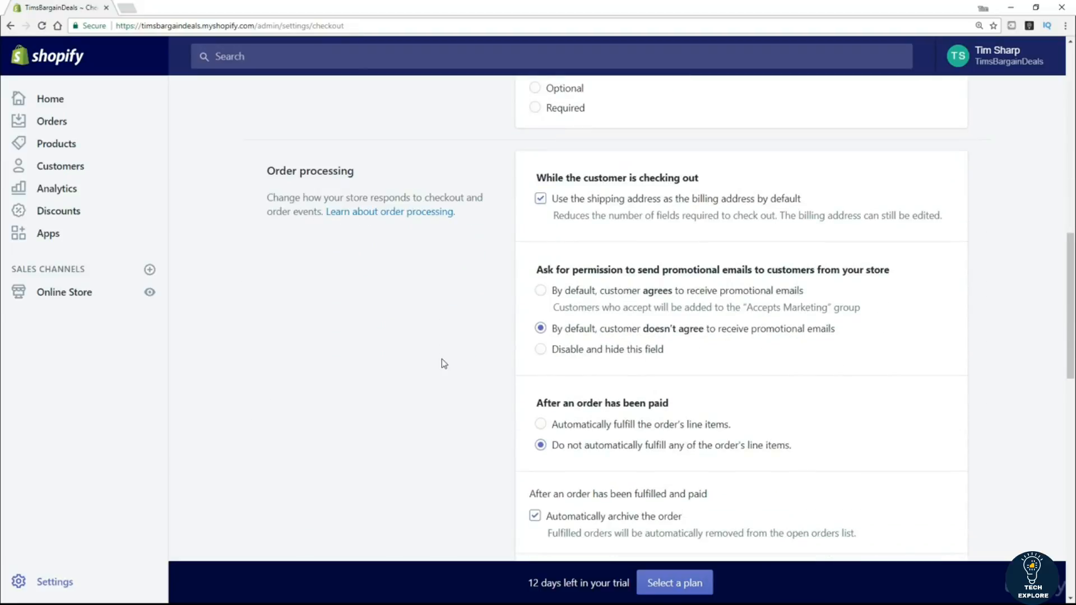
{"action": "scroll", "coordinate": [443, 363], "scroll_direction": "down", "scroll_amount": 1}
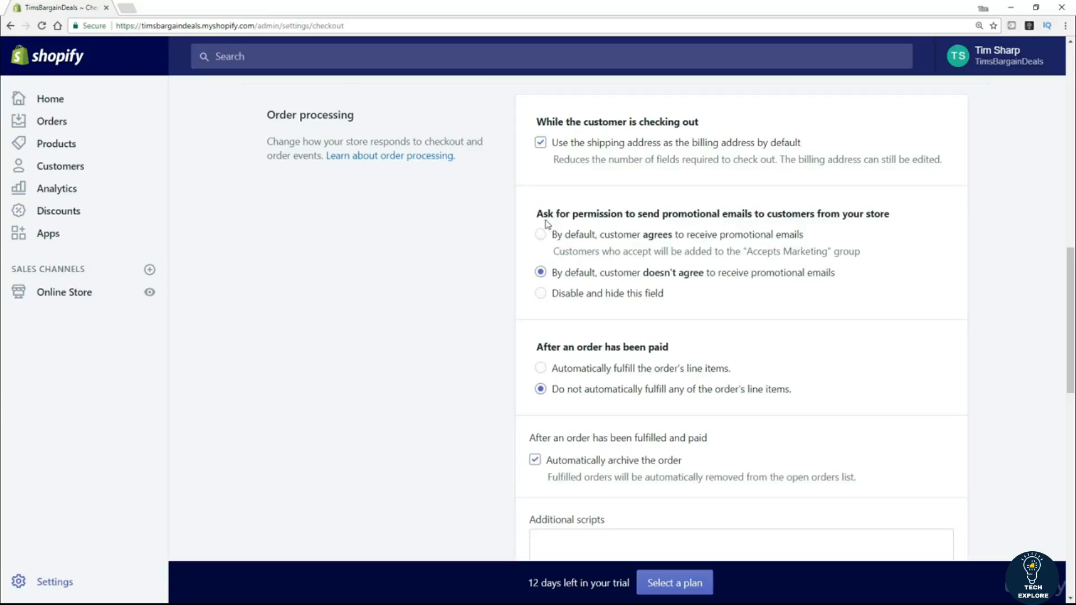
{"action": "left_click_drag", "start_coordinate": [537, 215], "coordinate": [897, 218]}
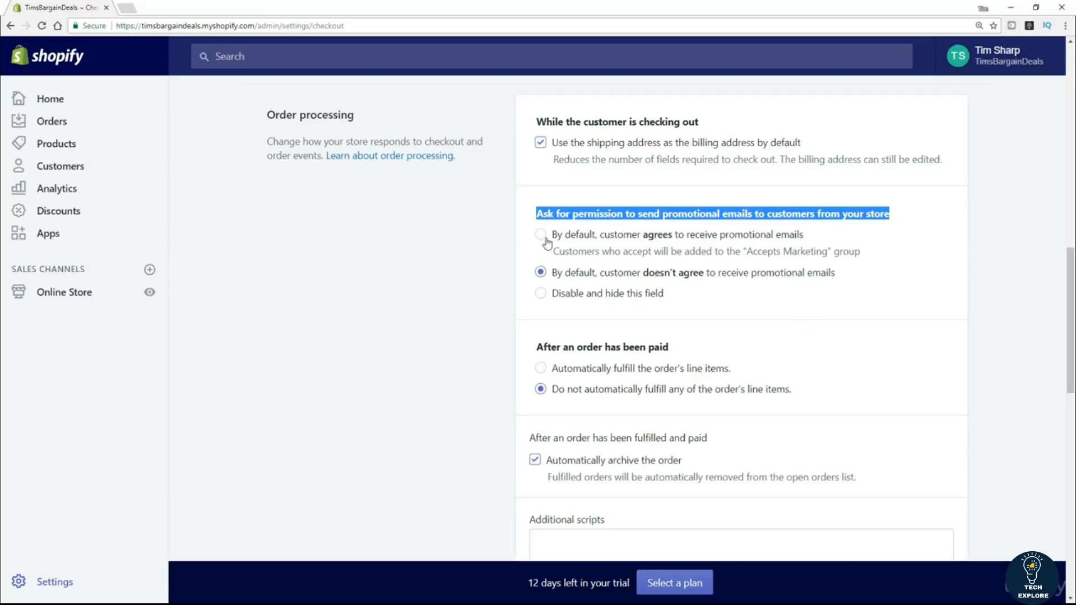
{"action": "left_click", "coordinate": [444, 257]}
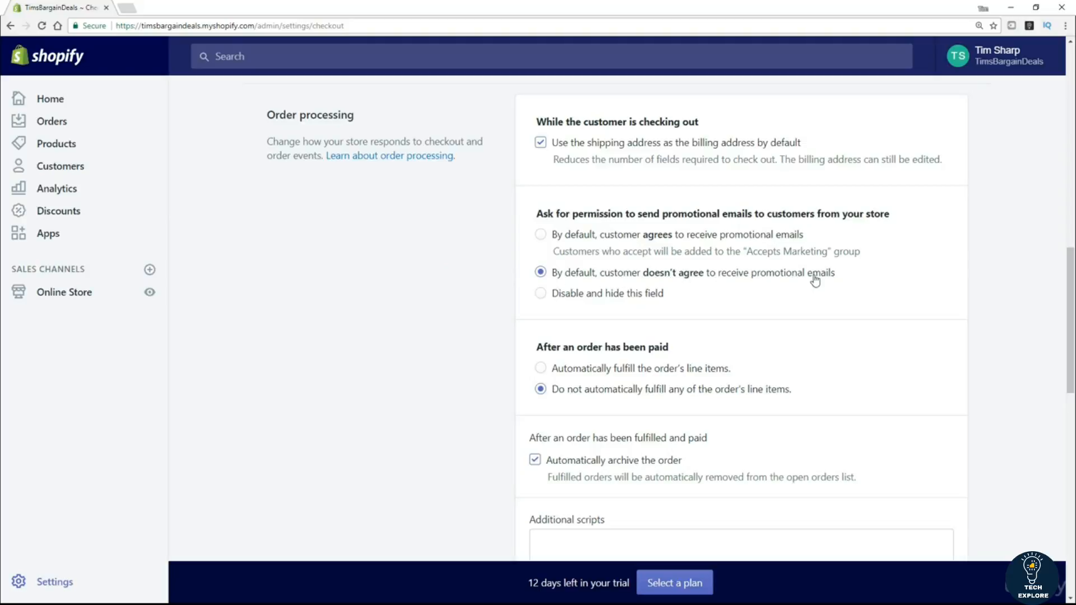
{"action": "left_click", "coordinate": [549, 236]}
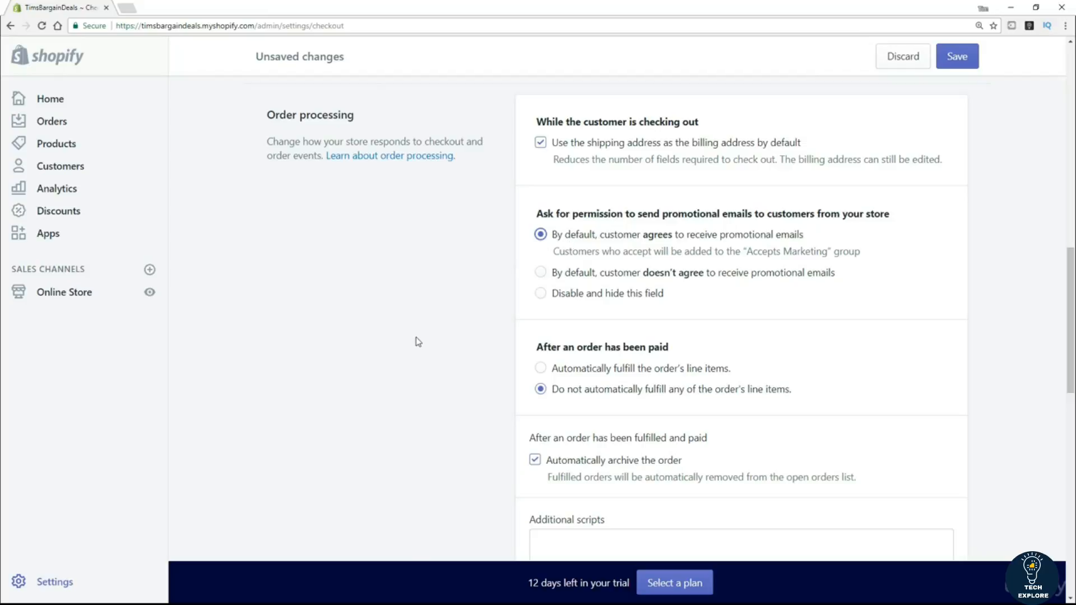
Scroll past Checkout language down to the Refund, privacy, and TOS statements section.
{"action": "scroll", "coordinate": [339, 346], "scroll_direction": "down", "scroll_amount": 3}
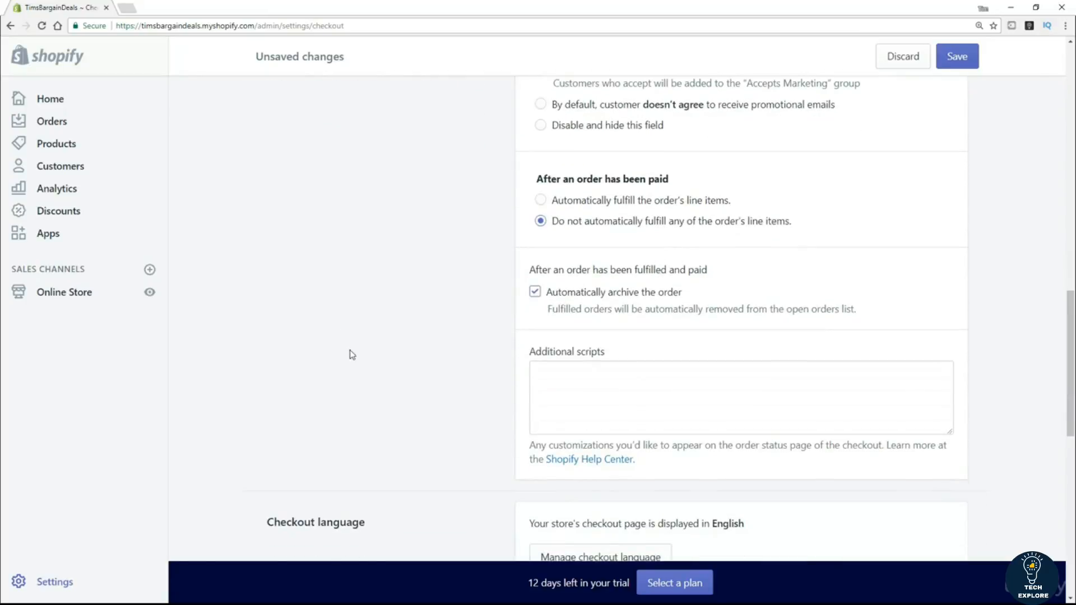
{"action": "scroll", "coordinate": [396, 330], "scroll_direction": "down", "scroll_amount": 2}
{"action": "scroll", "coordinate": [395, 330], "scroll_direction": "down", "scroll_amount": 4}
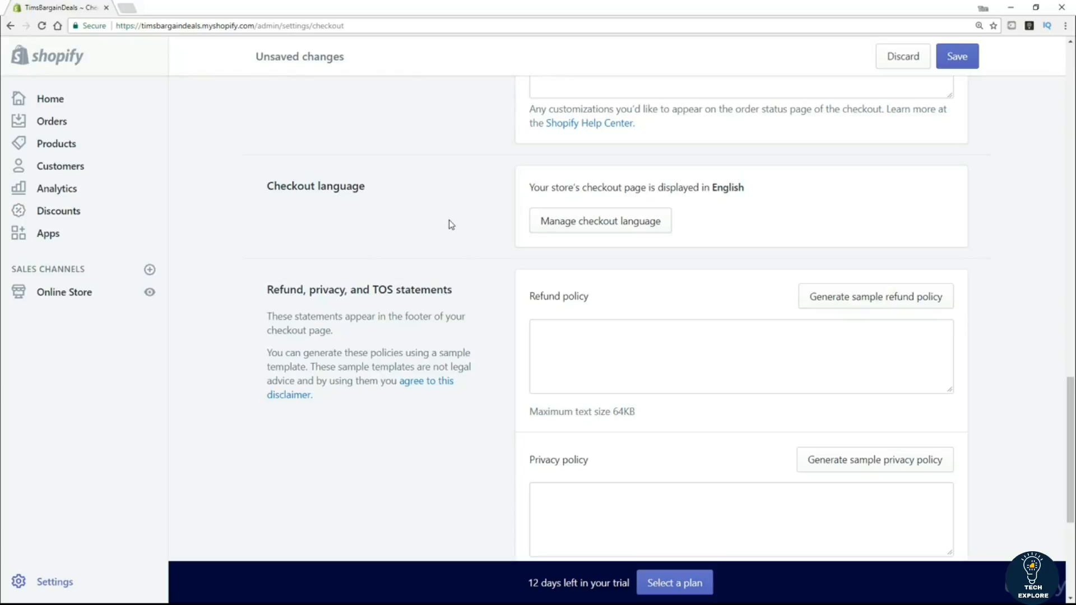
{"action": "scroll", "coordinate": [451, 224], "scroll_direction": "down", "scroll_amount": 2}
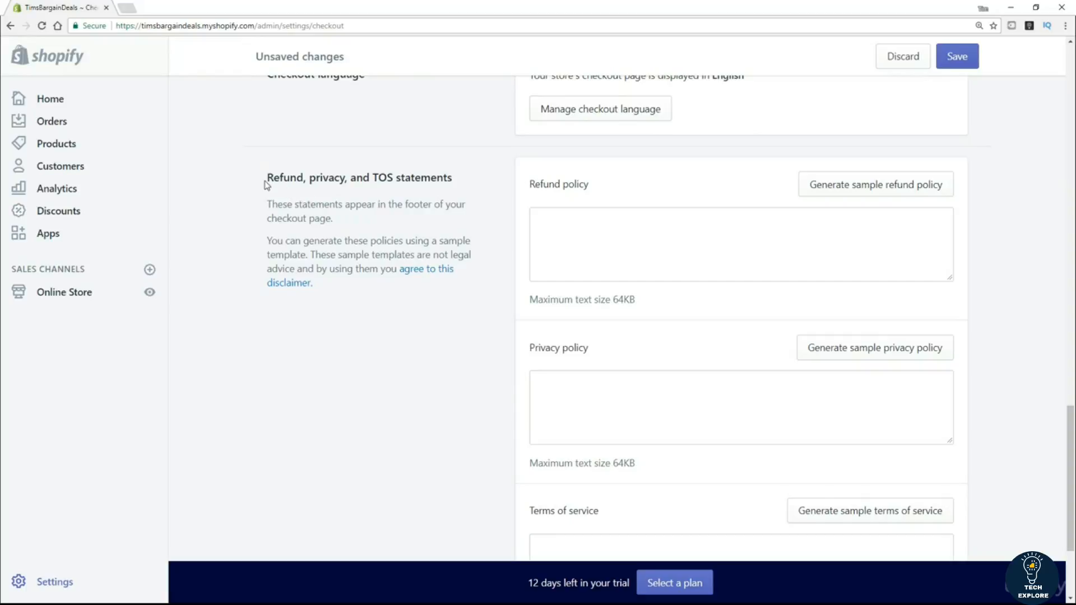
{"action": "left_click_drag", "start_coordinate": [267, 177], "coordinate": [453, 175]}
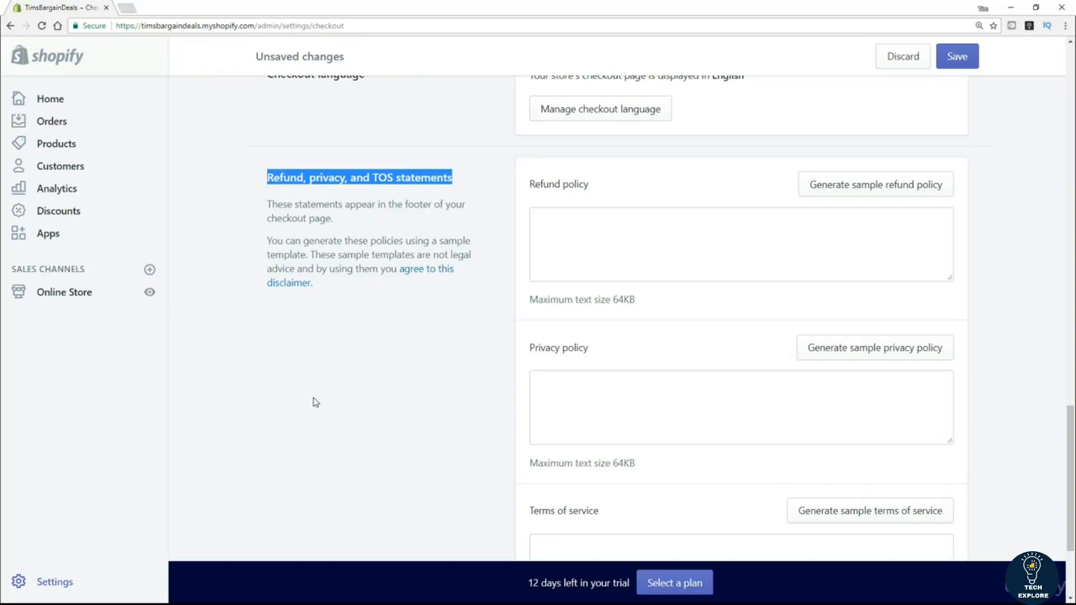
{"action": "scroll", "coordinate": [376, 346], "scroll_direction": "down", "scroll_amount": 1}
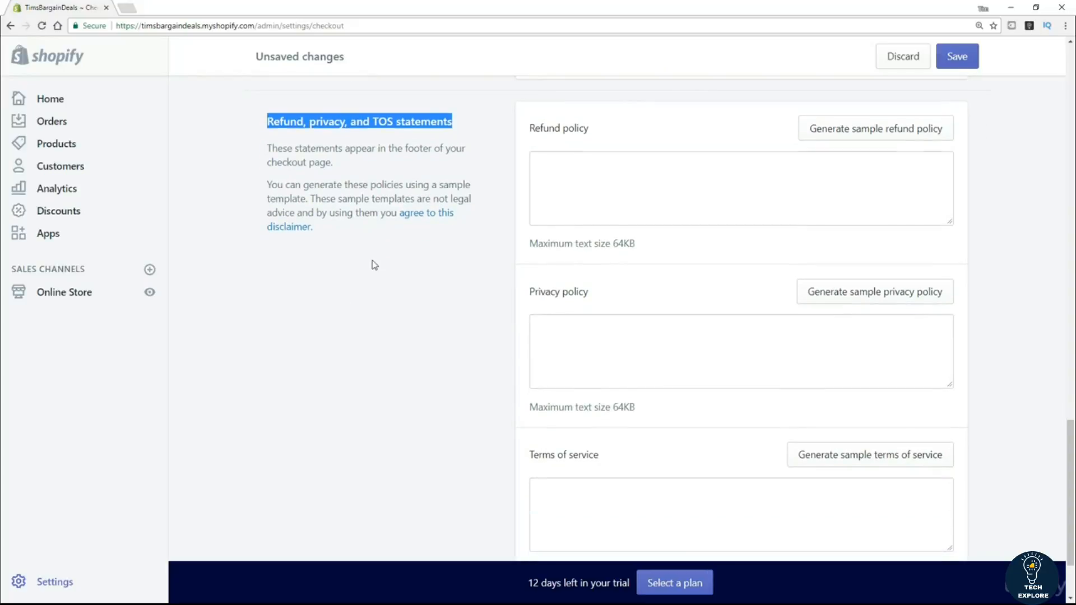
{"action": "left_click", "coordinate": [372, 293]}
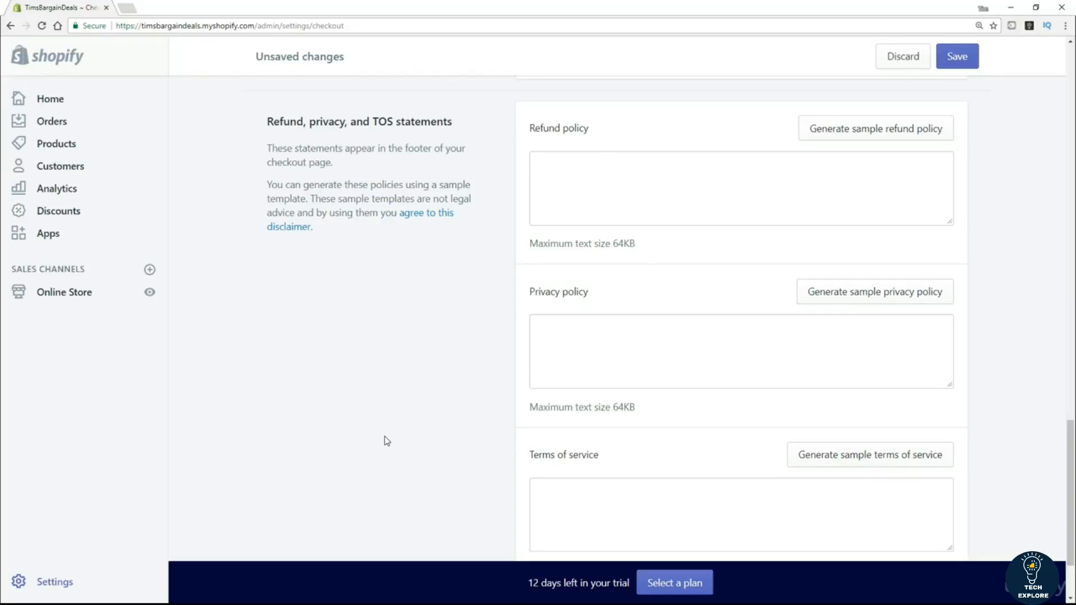
{"action": "left_click", "coordinate": [551, 171]}
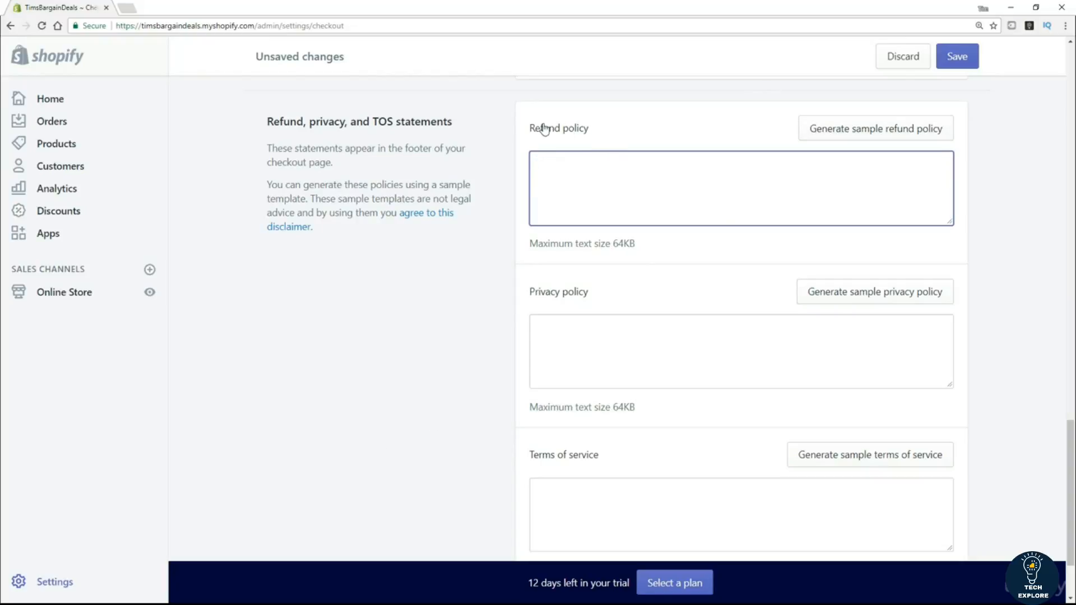
Generate a sample refund policy and select the return address in its Exchanges paragraph.
{"action": "left_click", "coordinate": [883, 136]}
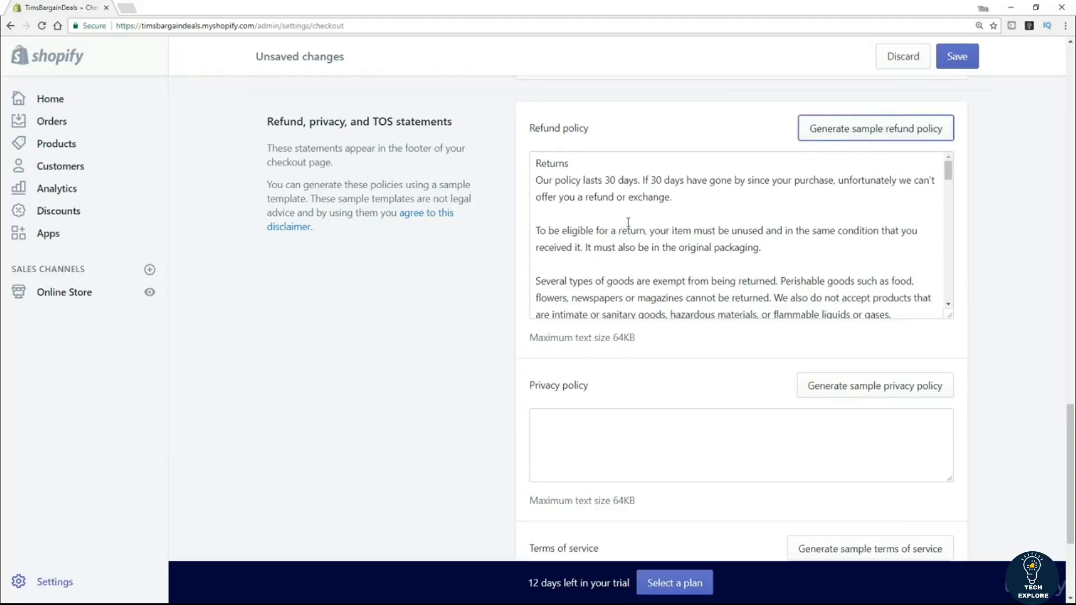
{"action": "scroll", "coordinate": [823, 231], "scroll_direction": "down", "scroll_amount": 4}
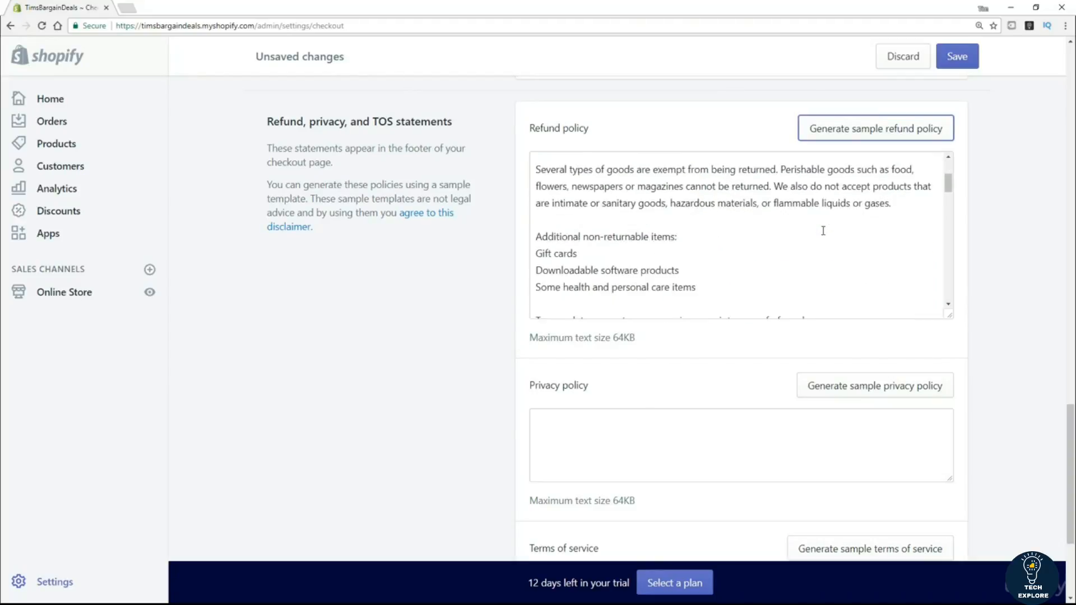
{"action": "scroll", "coordinate": [823, 230], "scroll_direction": "down", "scroll_amount": 5}
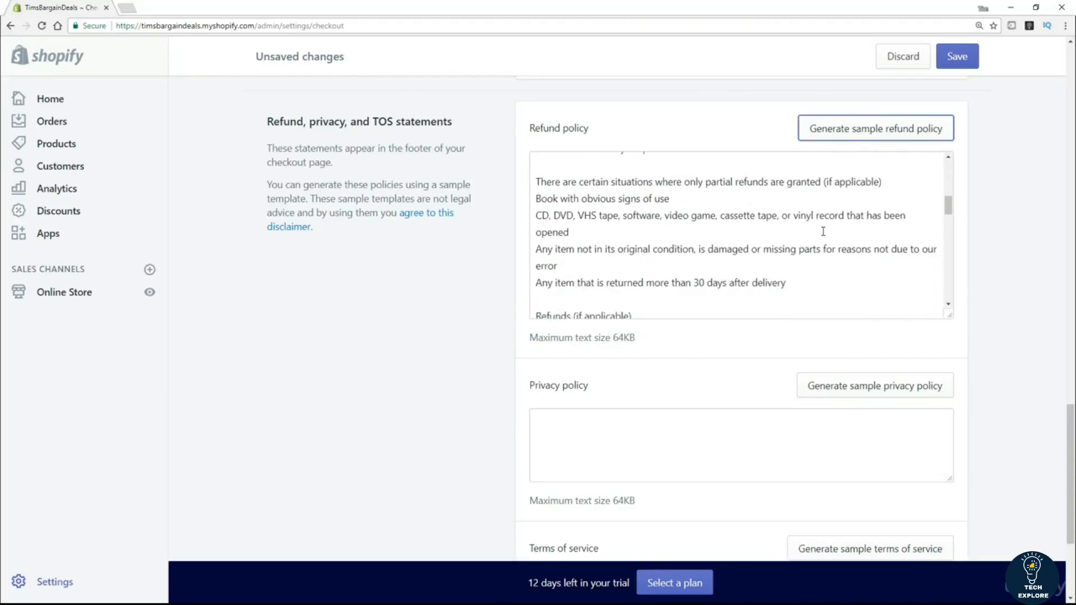
{"action": "scroll", "coordinate": [823, 231], "scroll_direction": "down", "scroll_amount": 4}
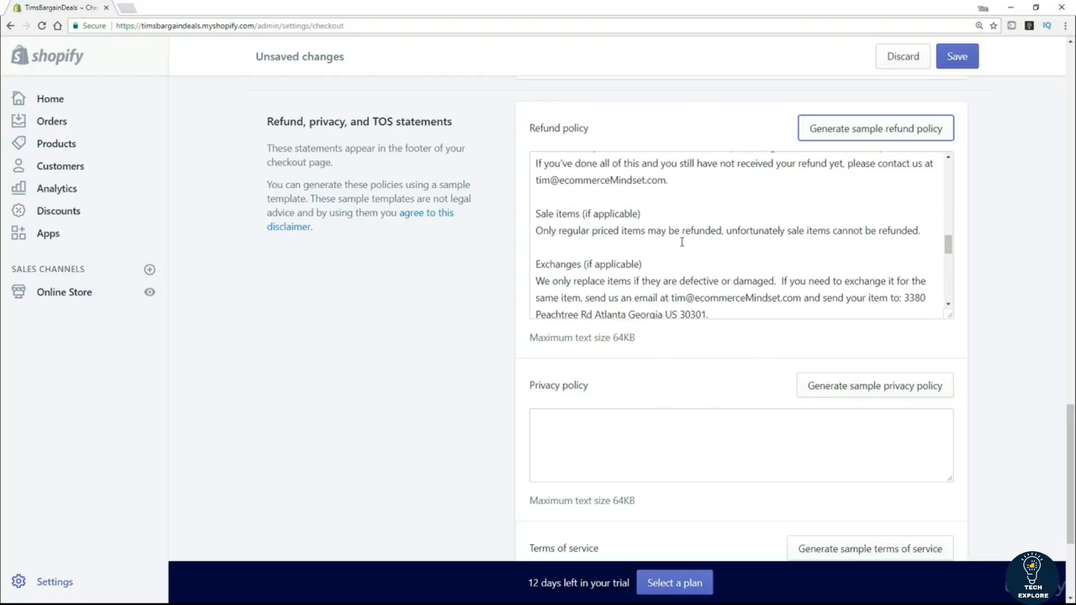
{"action": "scroll", "coordinate": [695, 243], "scroll_direction": "down", "scroll_amount": 2}
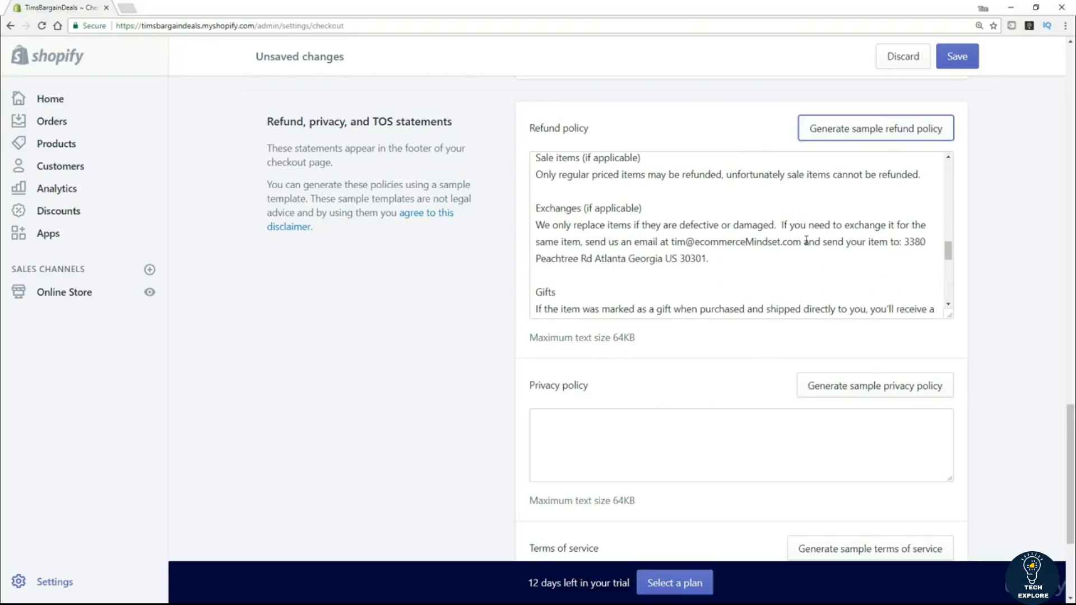
{"action": "left_click_drag", "start_coordinate": [903, 242], "coordinate": [707, 259]}
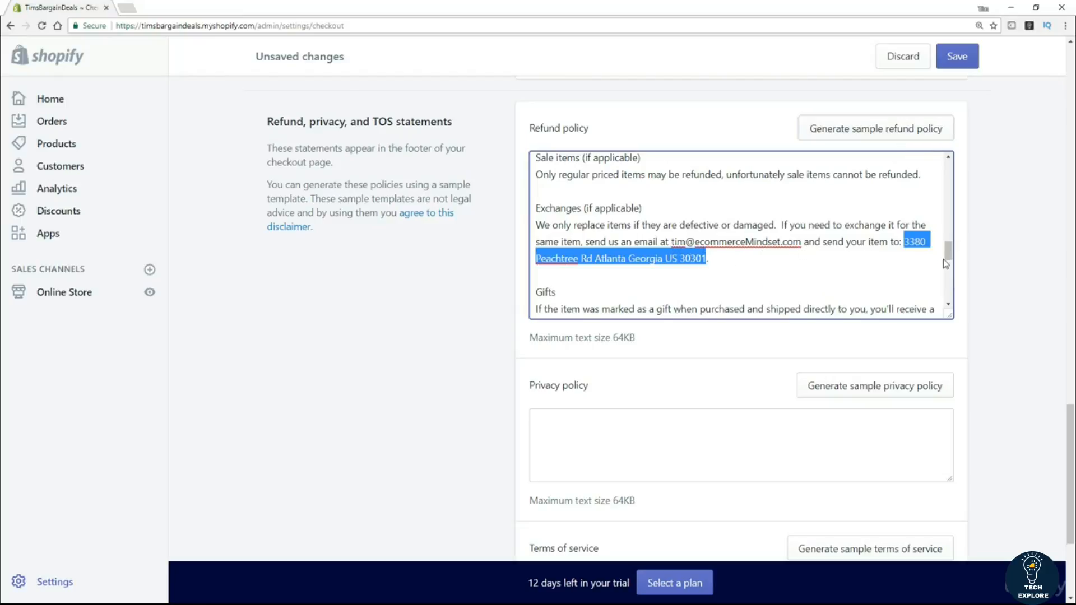
Generate sample privacy policy and terms of service texts, then save all three policies.
{"action": "left_click_drag", "start_coordinate": [947, 250], "coordinate": [948, 291]}
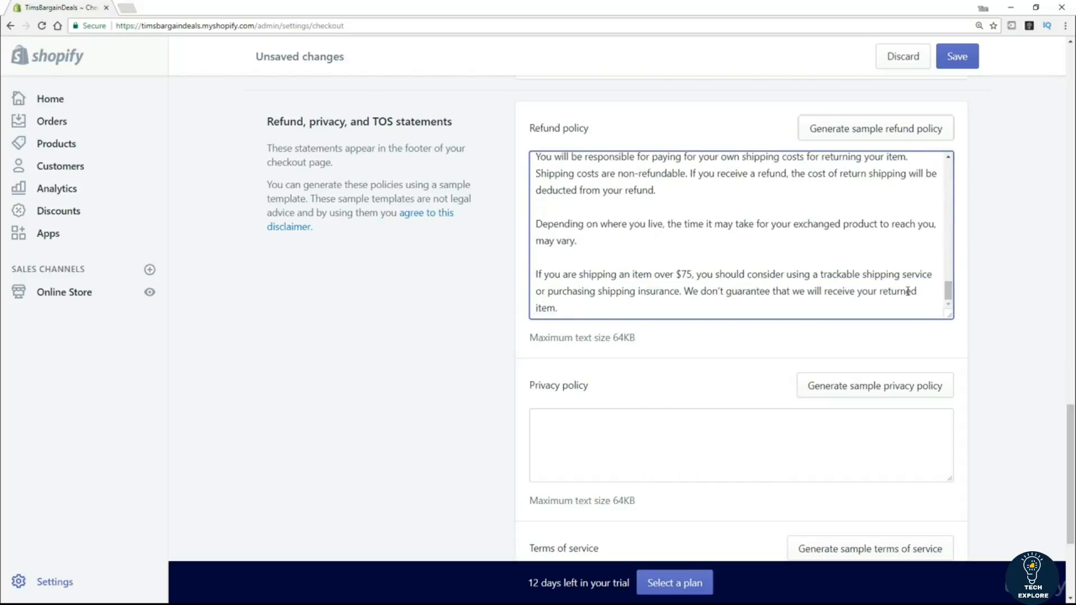
{"action": "scroll", "coordinate": [457, 341], "scroll_direction": "down", "scroll_amount": 4}
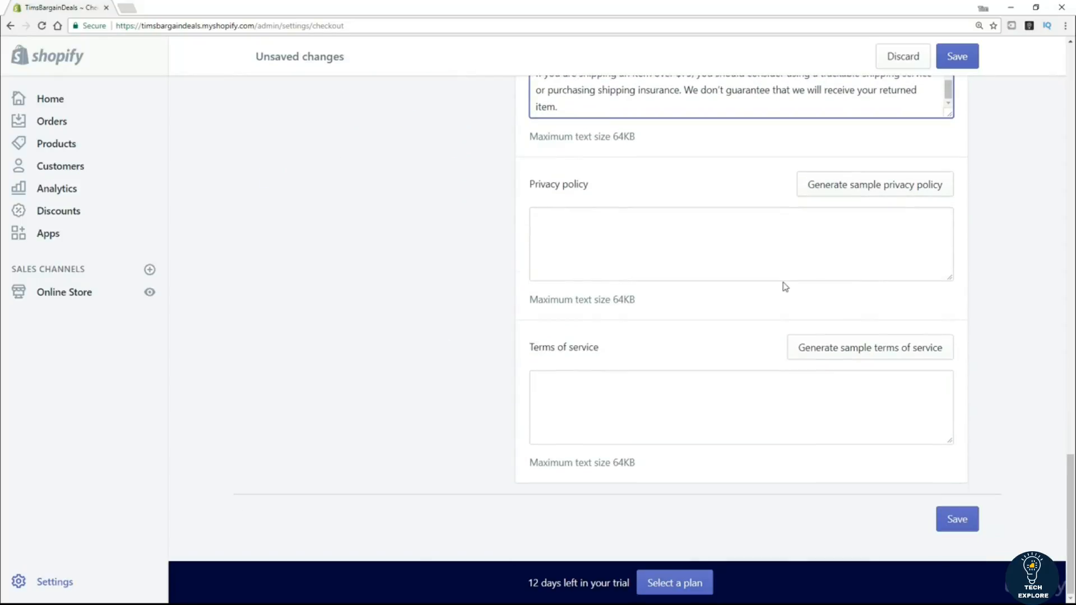
{"action": "left_click", "coordinate": [867, 193]}
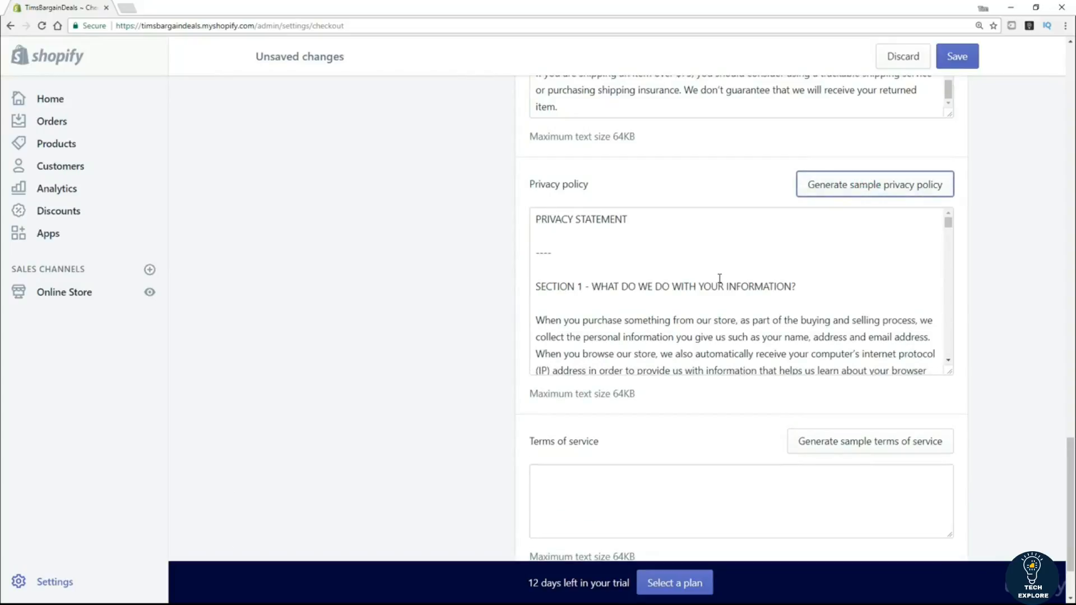
{"action": "scroll", "coordinate": [392, 336], "scroll_direction": "down", "scroll_amount": 2}
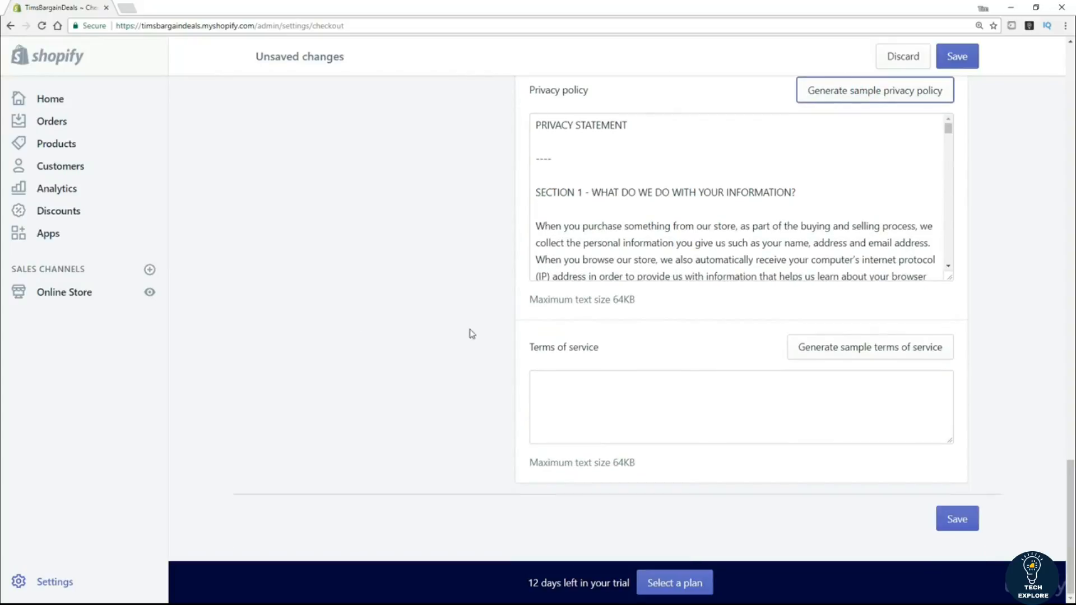
{"action": "left_click", "coordinate": [903, 347]}
{"action": "scroll", "coordinate": [307, 377], "scroll_direction": "down", "scroll_amount": 2}
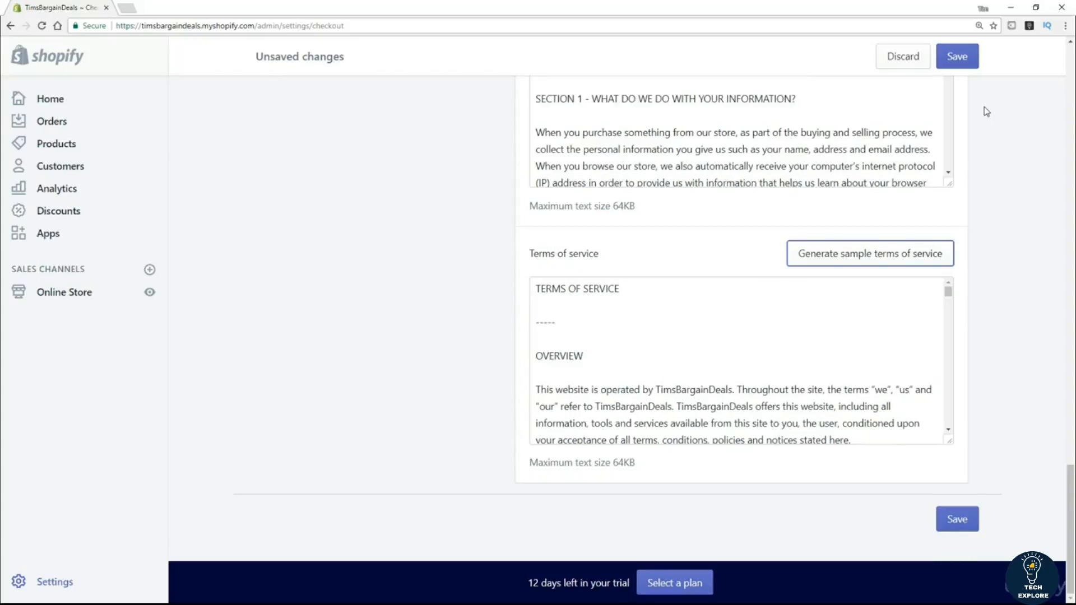
{"action": "left_click", "coordinate": [960, 55]}
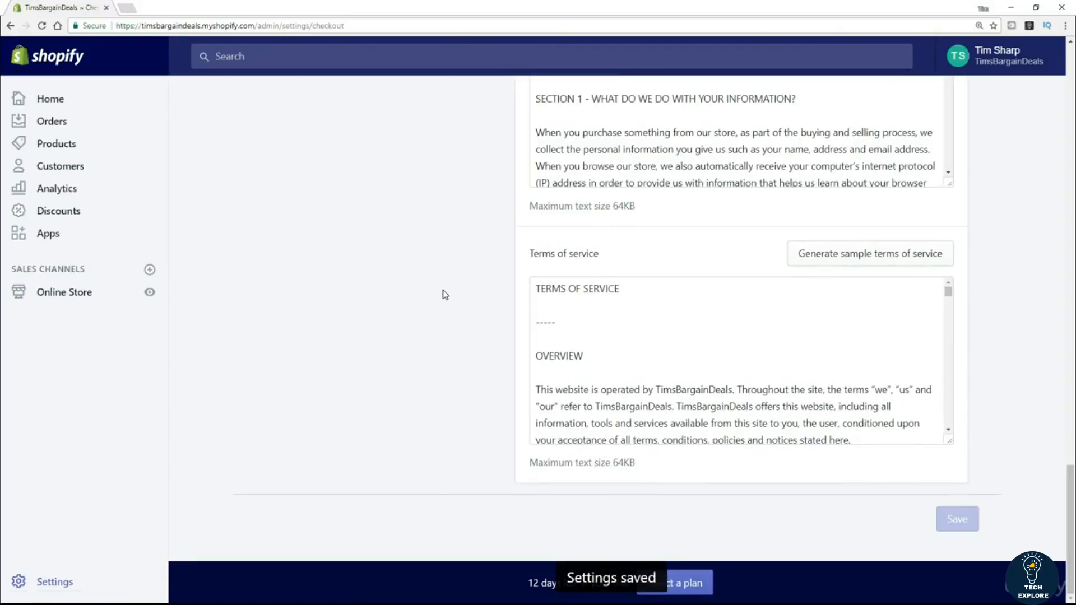
Go back to the Settings overview and open Notifications.
{"action": "left_click_drag", "start_coordinate": [1071, 469], "coordinate": [1074, 20]}
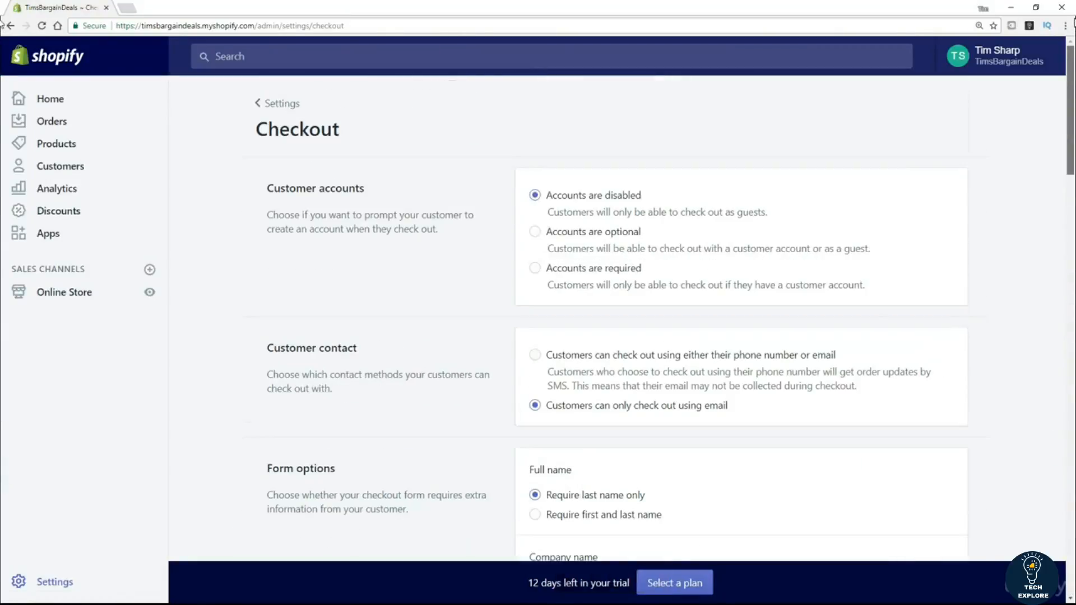
{"action": "left_click", "coordinate": [282, 106]}
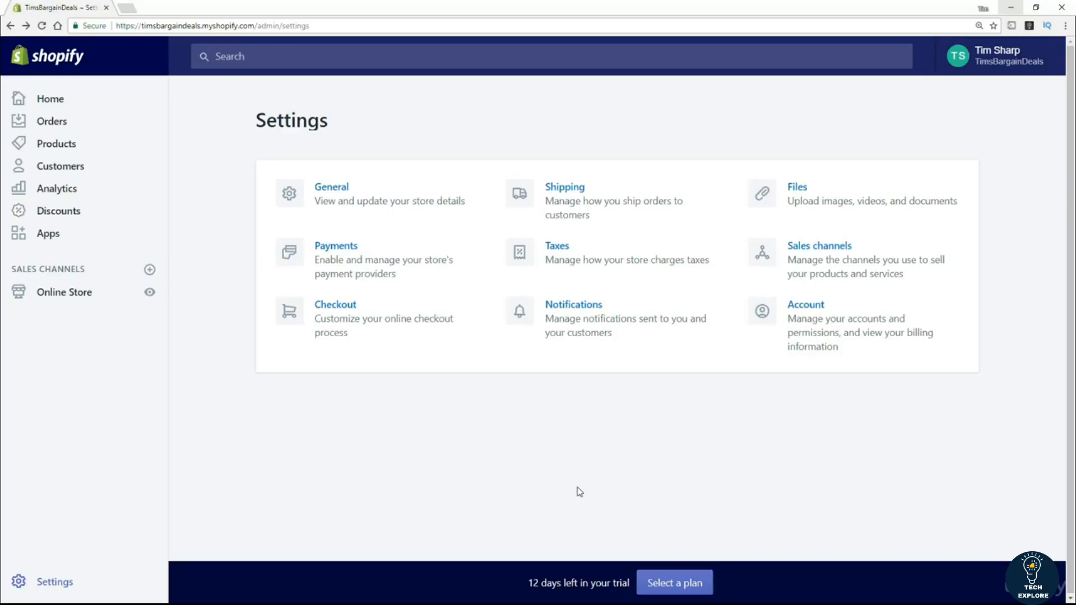
{"action": "left_click", "coordinate": [566, 308]}
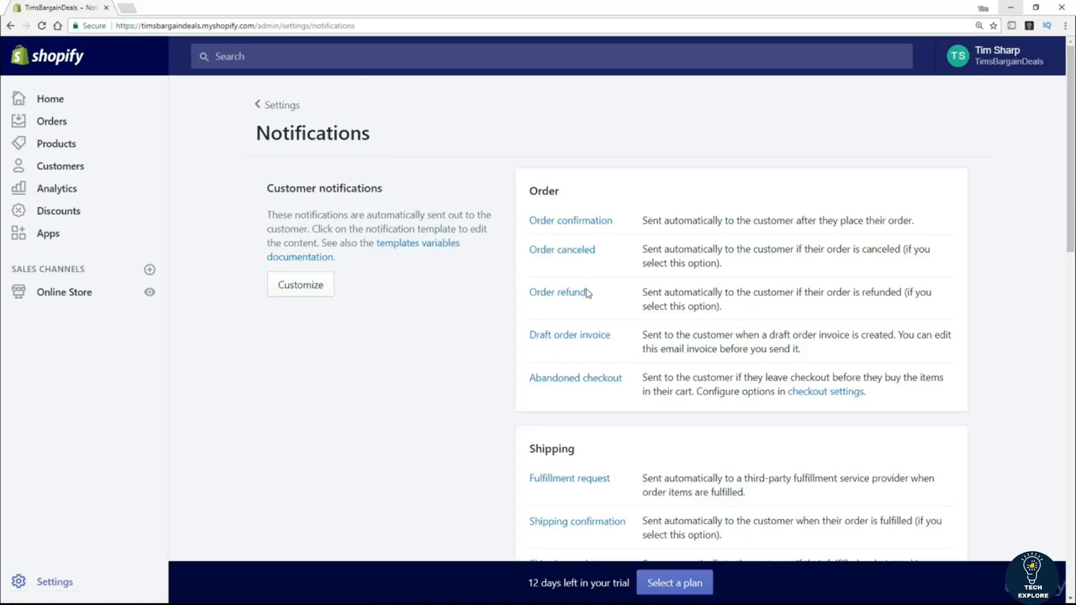
Scroll through the order, shipping, account and staff new-order notification templates and back up.
{"action": "scroll", "coordinate": [425, 433], "scroll_direction": "down", "scroll_amount": 2}
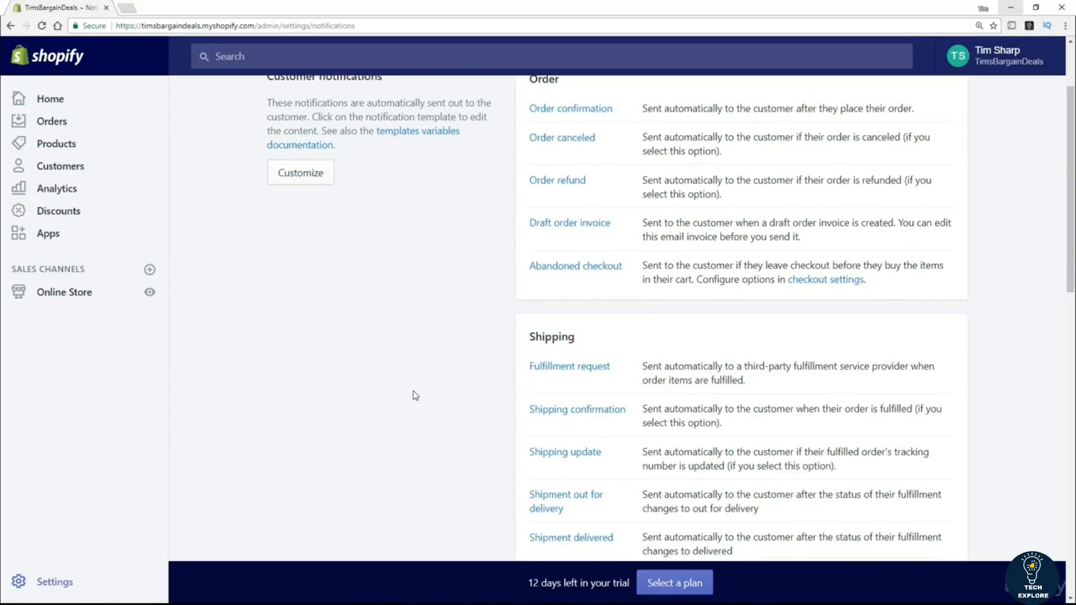
{"action": "scroll", "coordinate": [327, 458], "scroll_direction": "down", "scroll_amount": 5}
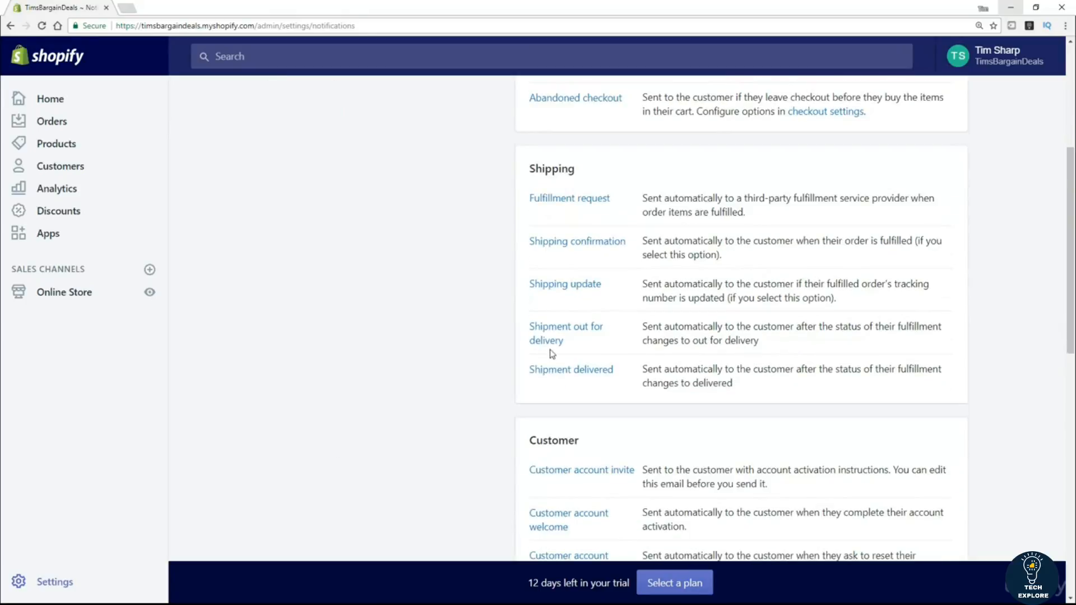
{"action": "scroll", "coordinate": [392, 428], "scroll_direction": "down", "scroll_amount": 1}
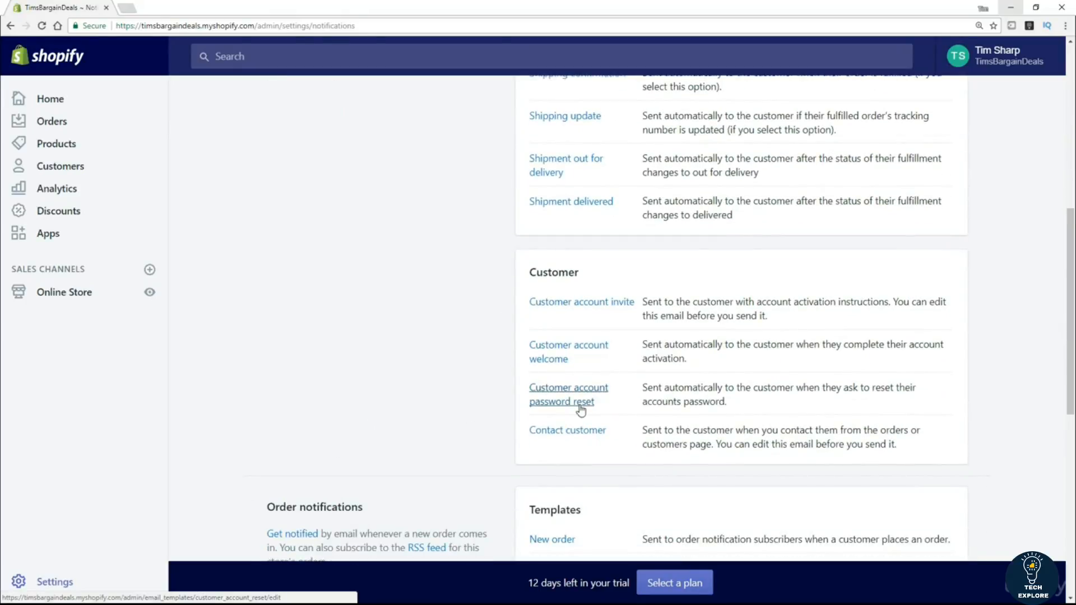
{"action": "scroll", "coordinate": [425, 421], "scroll_direction": "down", "scroll_amount": 1}
{"action": "scroll", "coordinate": [424, 422], "scroll_direction": "down", "scroll_amount": 1}
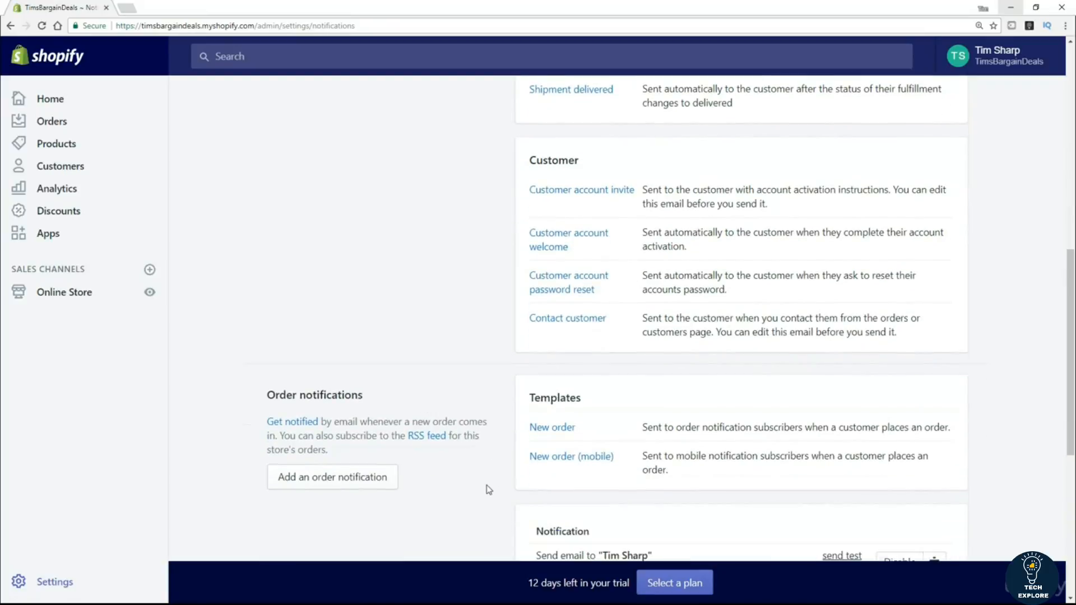
{"action": "scroll", "coordinate": [459, 292], "scroll_direction": "up", "scroll_amount": 8}
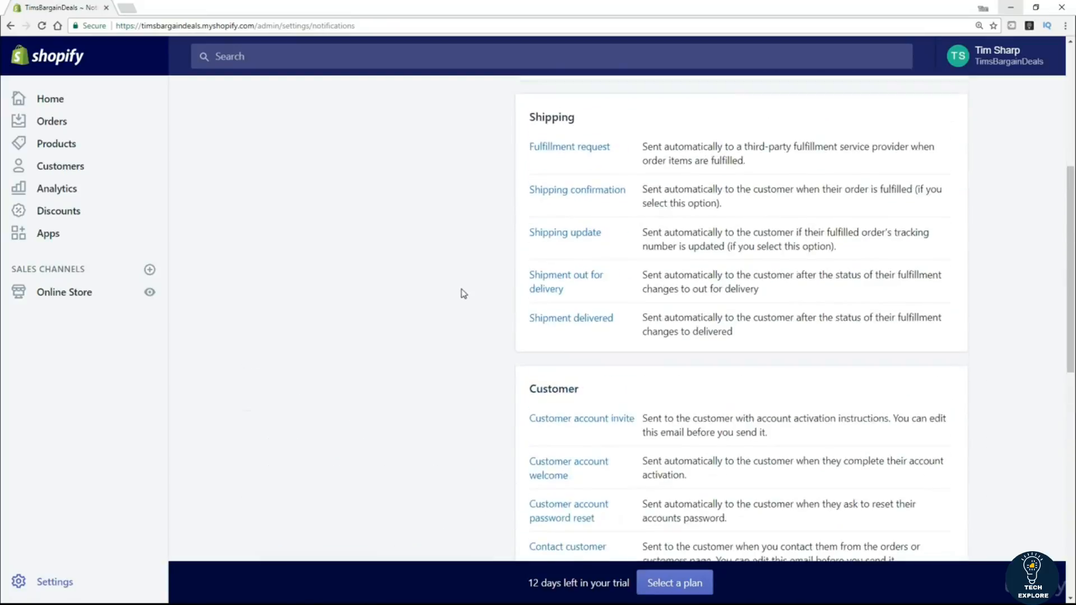
{"action": "scroll", "coordinate": [463, 297], "scroll_direction": "up", "scroll_amount": 2}
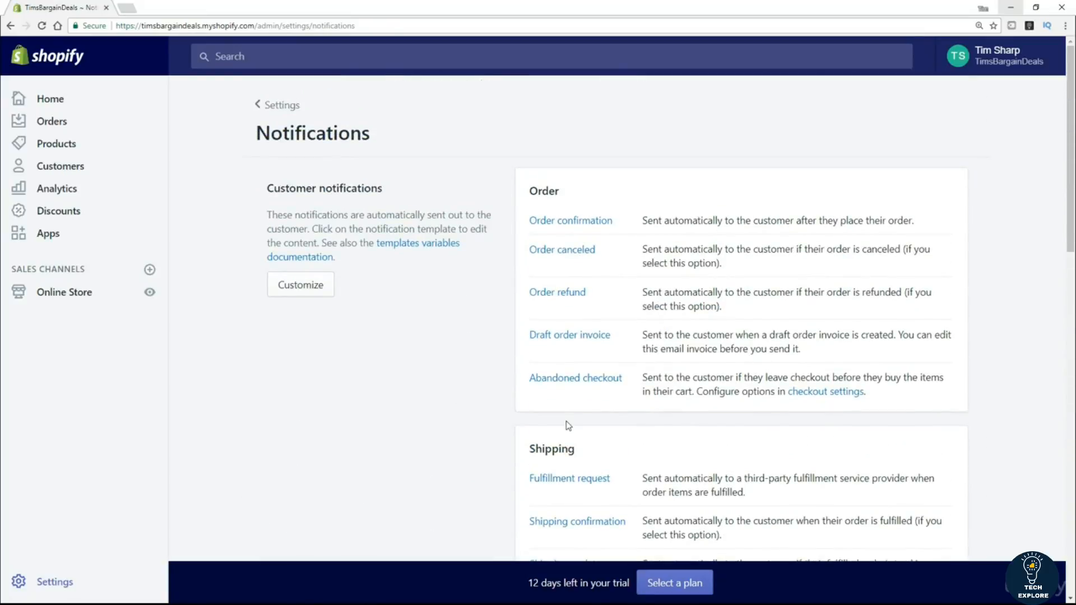
View the Order confirmation email template's subject and HTML body without changing it.
{"action": "left_click", "coordinate": [565, 224]}
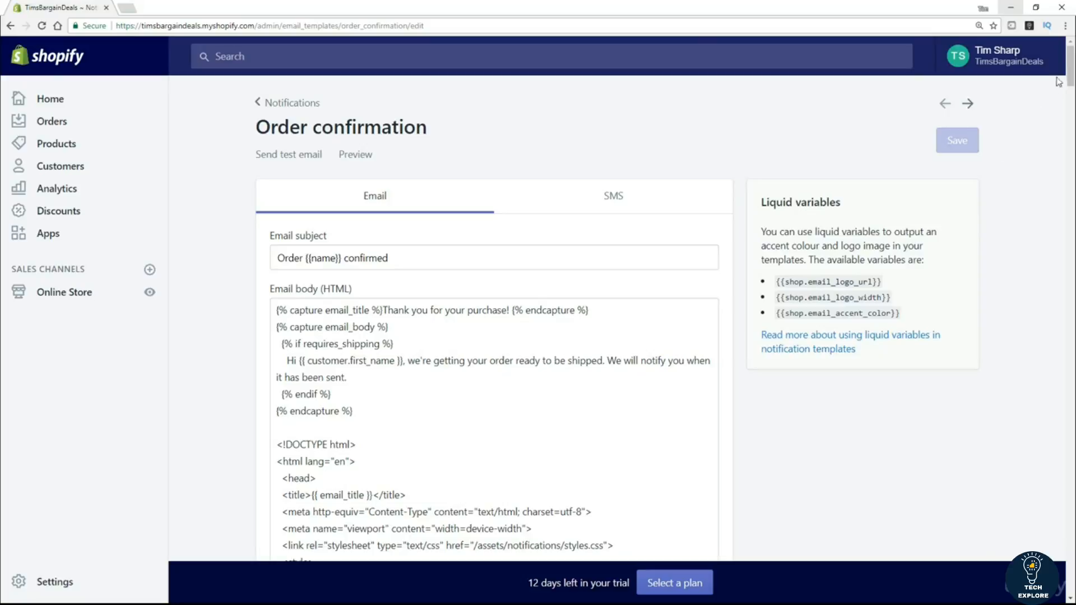
{"action": "left_click_drag", "start_coordinate": [1070, 73], "coordinate": [1072, 34]}
Return to the Notifications list and scroll down to Webhooks and back to the top.
{"action": "left_click", "coordinate": [268, 106]}
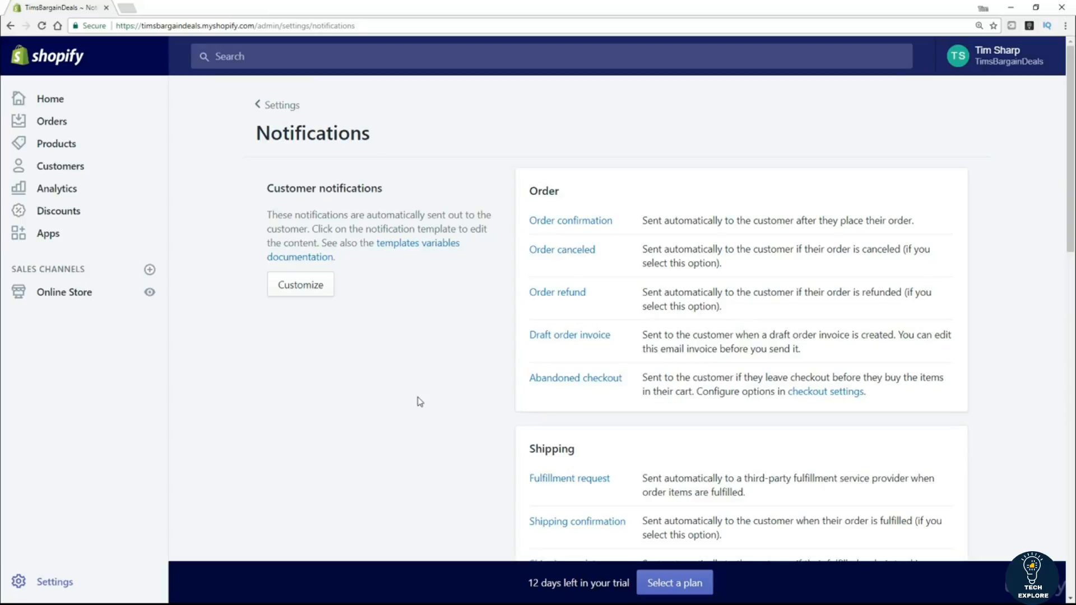
{"action": "scroll", "coordinate": [413, 398], "scroll_direction": "down", "scroll_amount": 5}
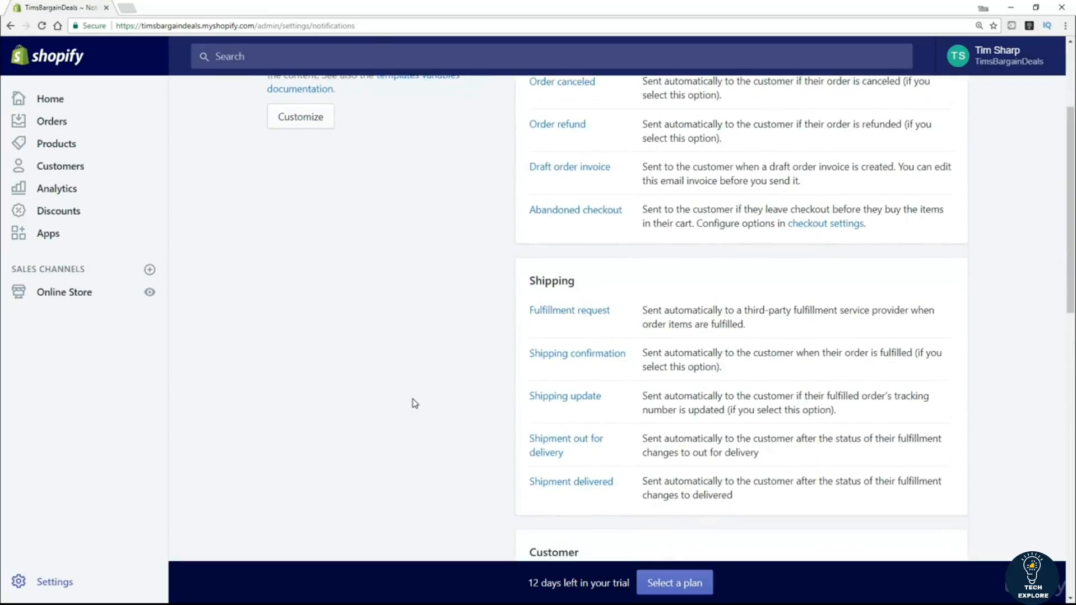
{"action": "scroll", "coordinate": [413, 403], "scroll_direction": "down", "scroll_amount": 5}
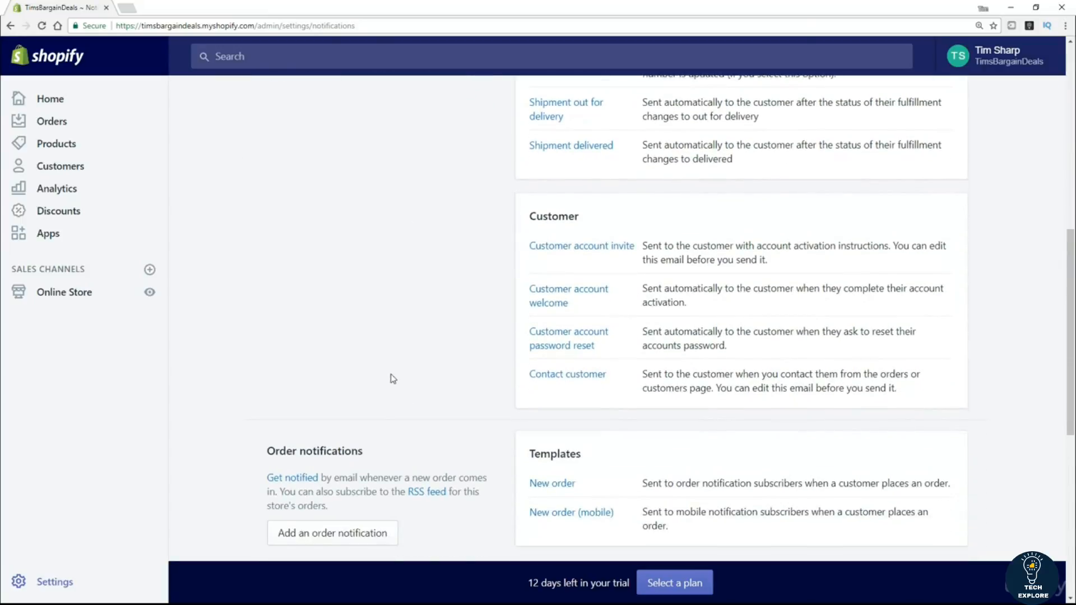
{"action": "scroll", "coordinate": [391, 382], "scroll_direction": "down", "scroll_amount": 4}
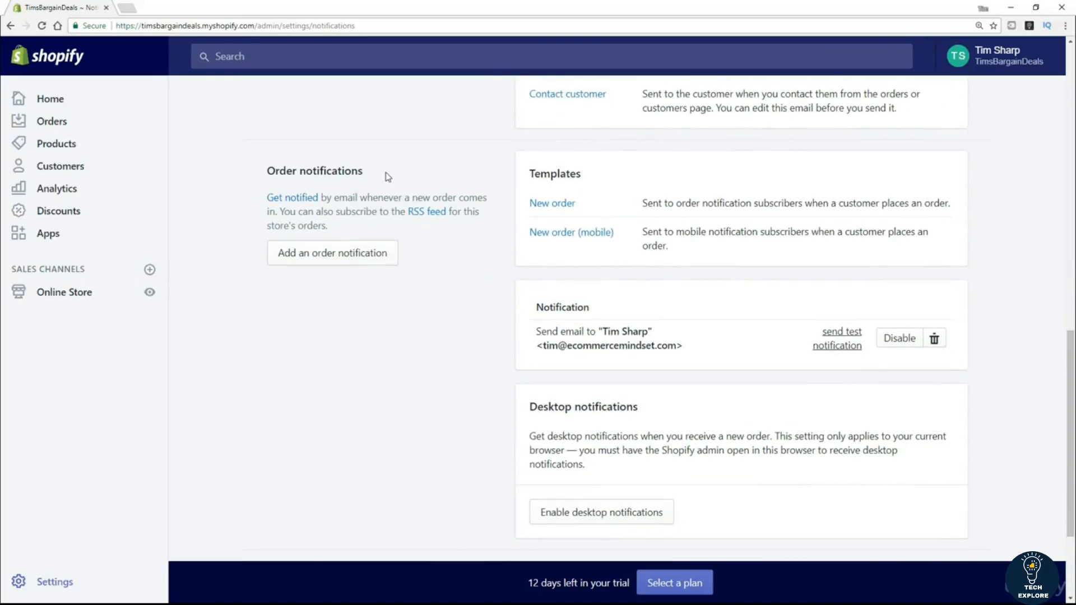
{"action": "scroll", "coordinate": [434, 388], "scroll_direction": "down", "scroll_amount": 2}
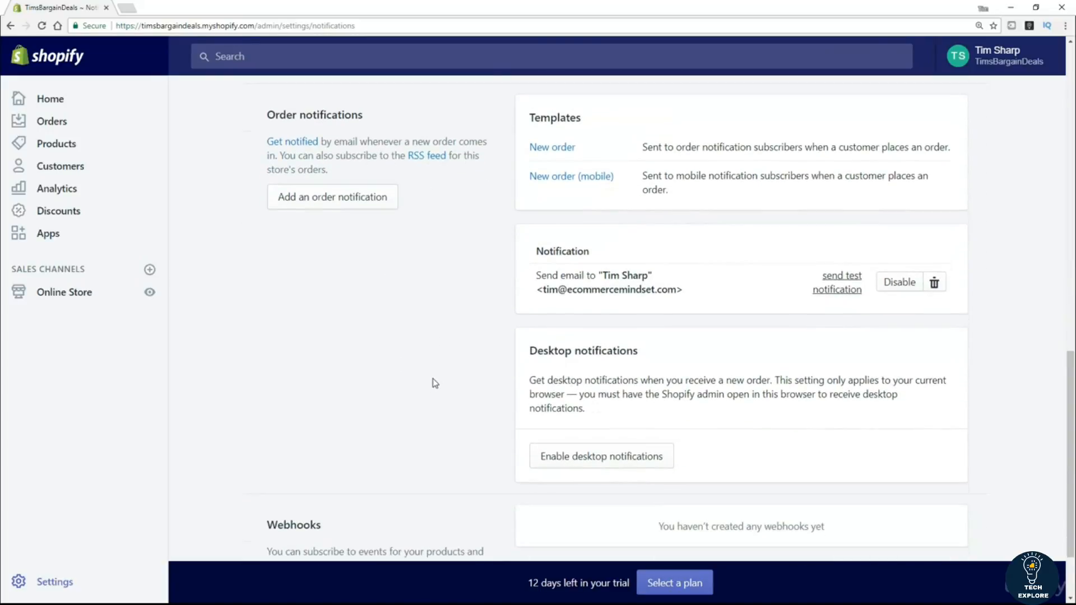
{"action": "scroll", "coordinate": [430, 375], "scroll_direction": "down", "scroll_amount": 1}
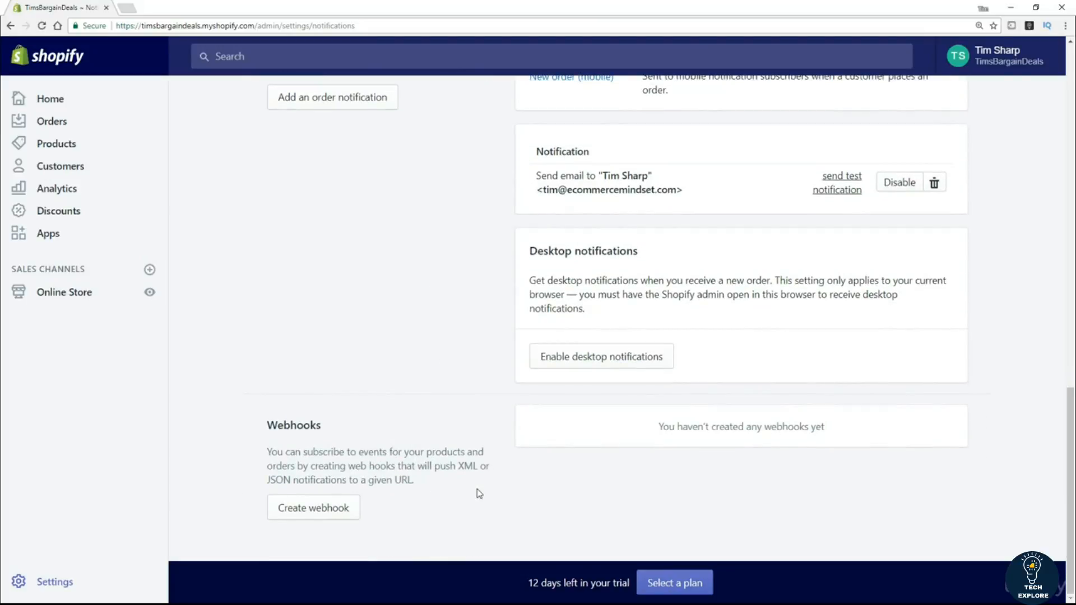
{"action": "scroll", "coordinate": [473, 427], "scroll_direction": "up", "scroll_amount": 6}
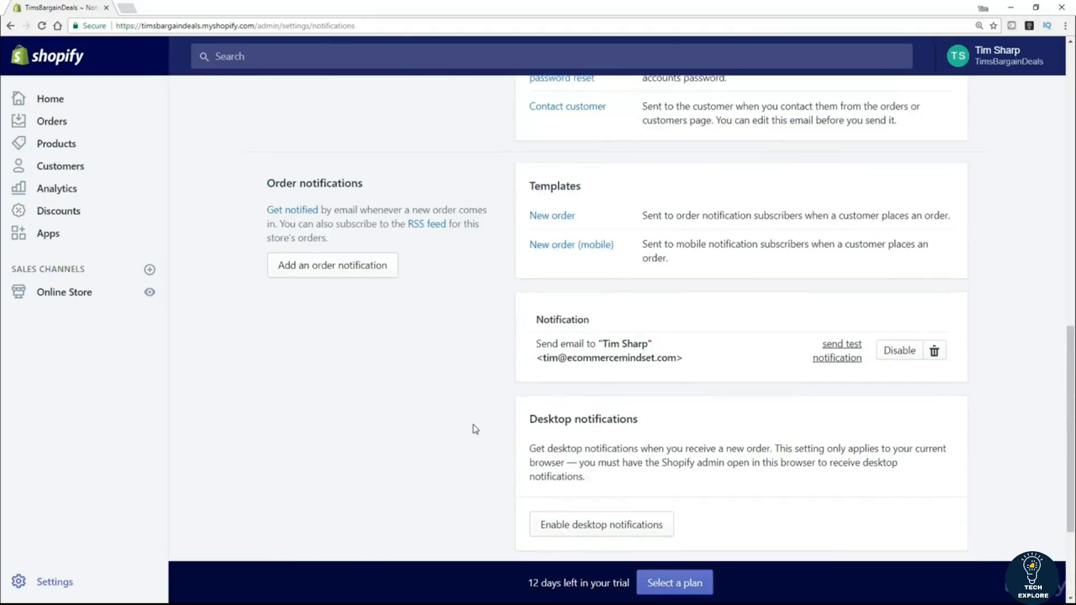
{"action": "scroll", "coordinate": [471, 425], "scroll_direction": "up", "scroll_amount": 12}
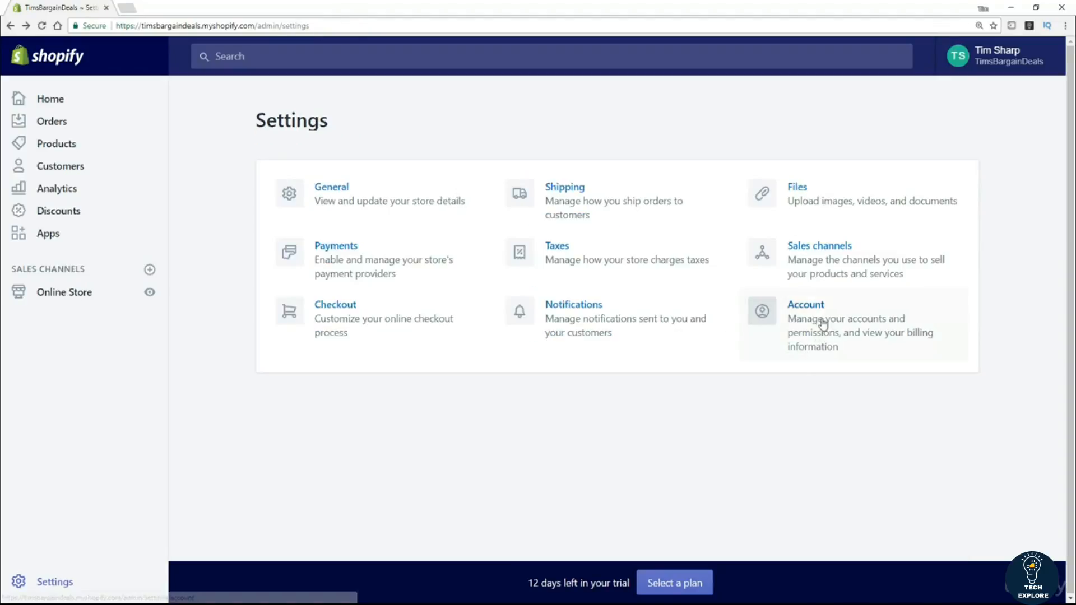
Open Account settings and review the Trial/Monthly plan, Active status and 0 of 2 staff accounts.
{"action": "left_click", "coordinate": [822, 312]}
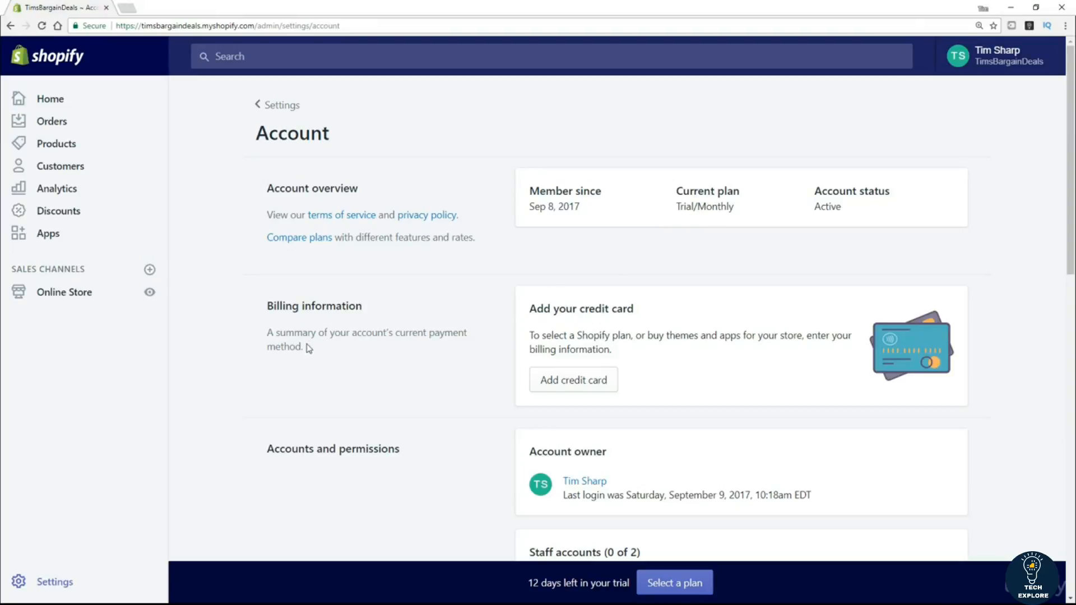
{"action": "scroll", "coordinate": [614, 243], "scroll_direction": "down", "scroll_amount": 2}
{"action": "scroll", "coordinate": [371, 434], "scroll_direction": "down", "scroll_amount": 1}
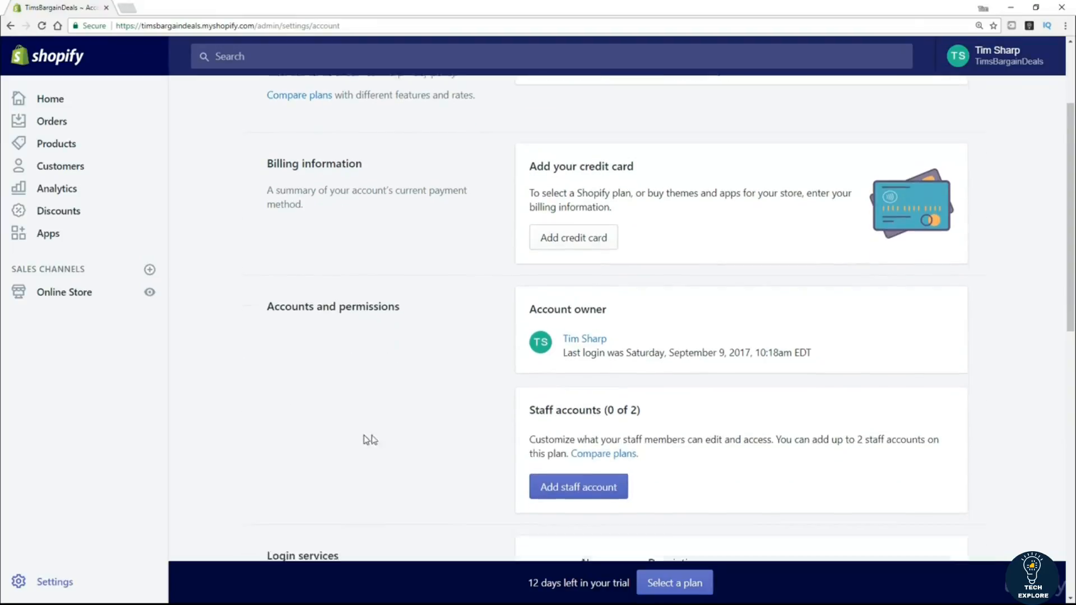
{"action": "scroll", "coordinate": [370, 439], "scroll_direction": "down", "scroll_amount": 1}
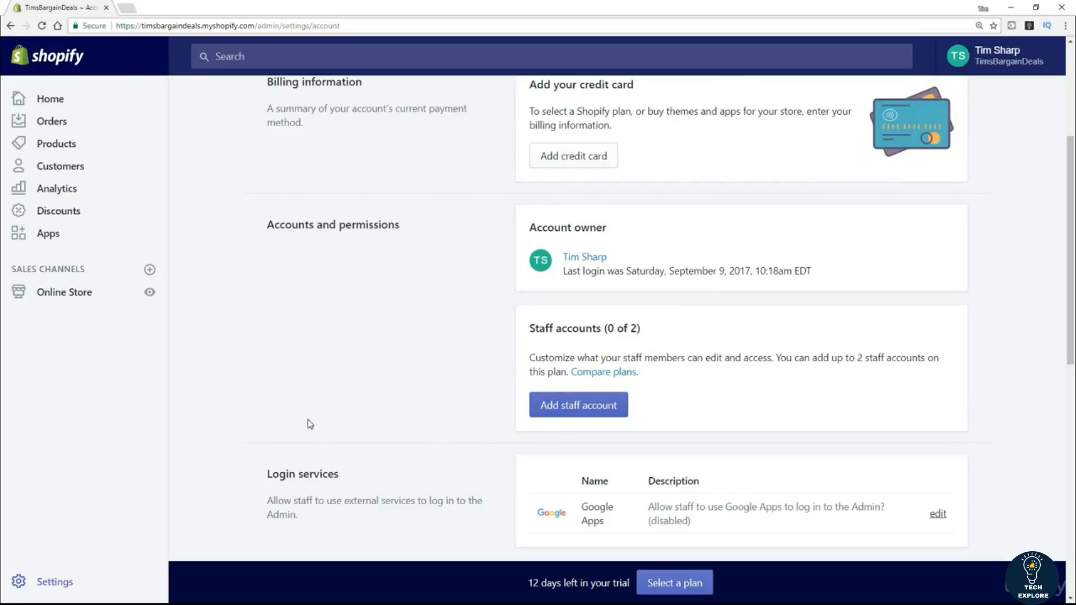
{"action": "scroll", "coordinate": [307, 419], "scroll_direction": "down", "scroll_amount": 5}
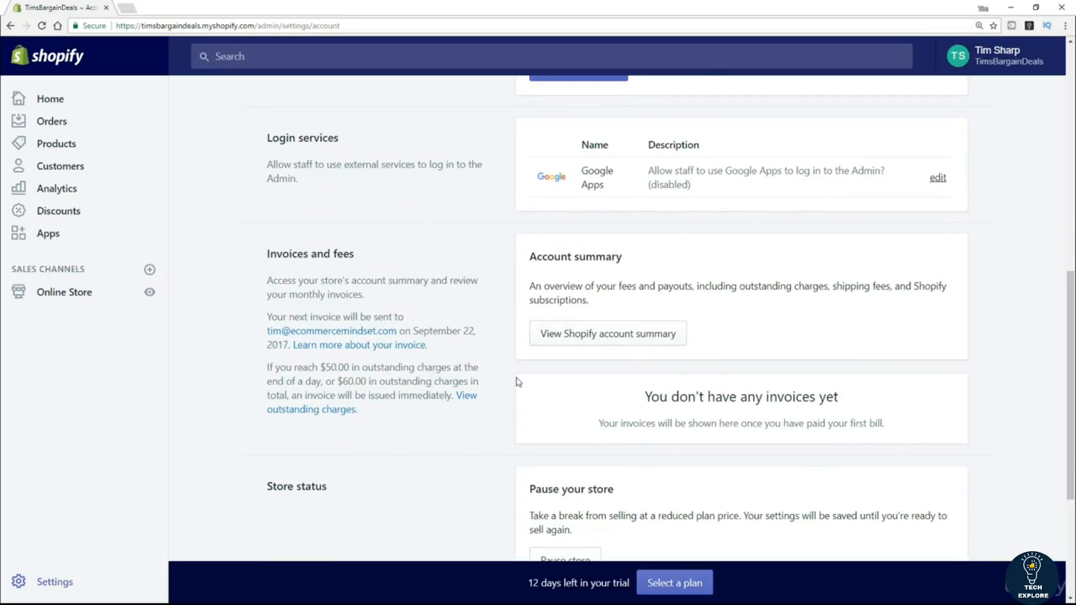
{"action": "scroll", "coordinate": [461, 432], "scroll_direction": "down", "scroll_amount": 3}
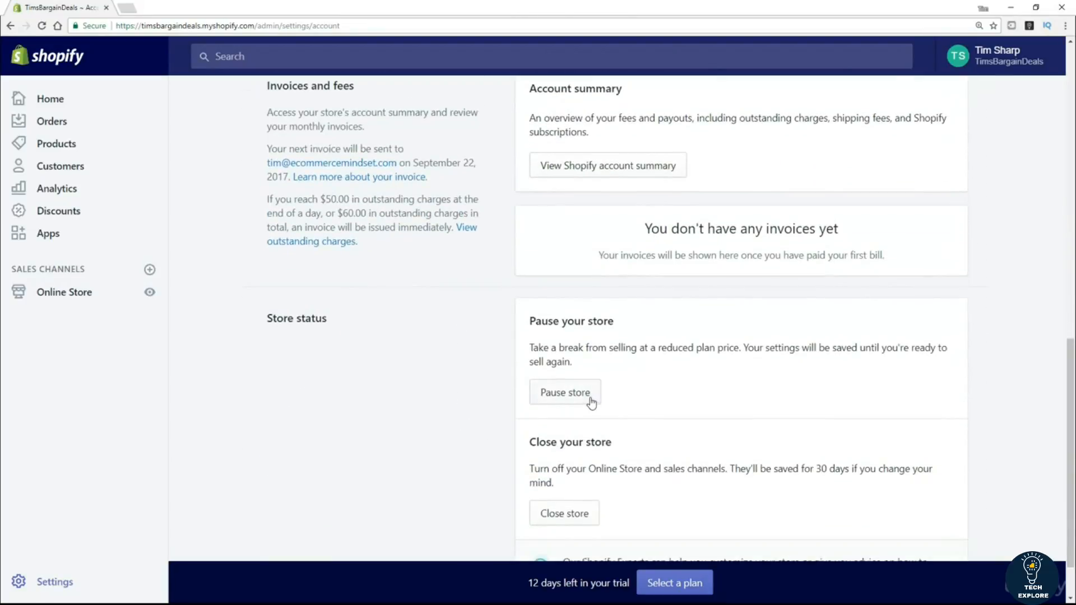
{"action": "scroll", "coordinate": [493, 440], "scroll_direction": "down", "scroll_amount": 1}
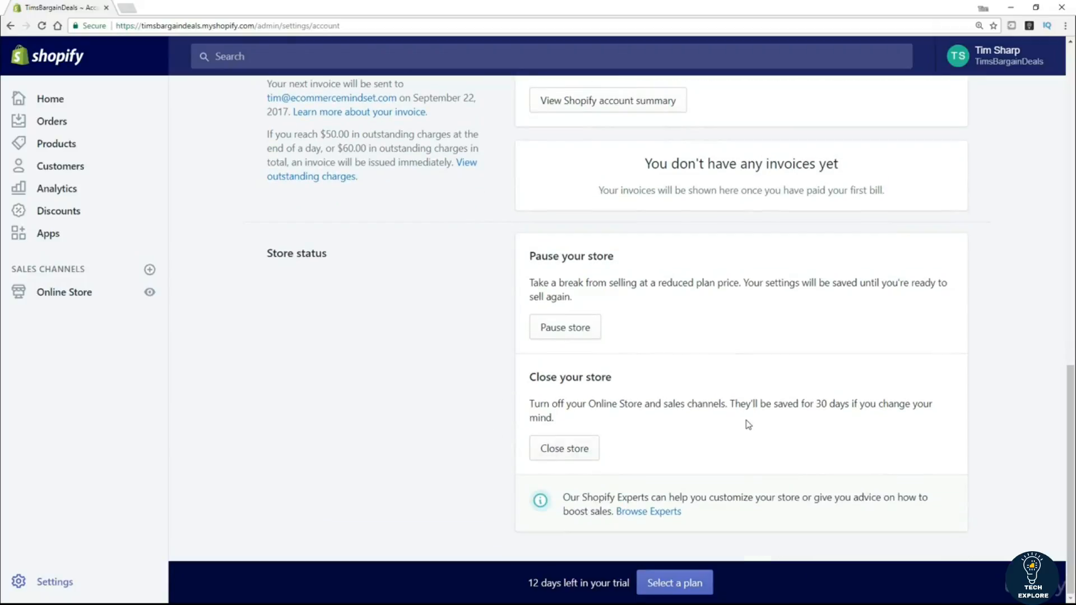
{"action": "scroll", "coordinate": [417, 448], "scroll_direction": "up", "scroll_amount": 10}
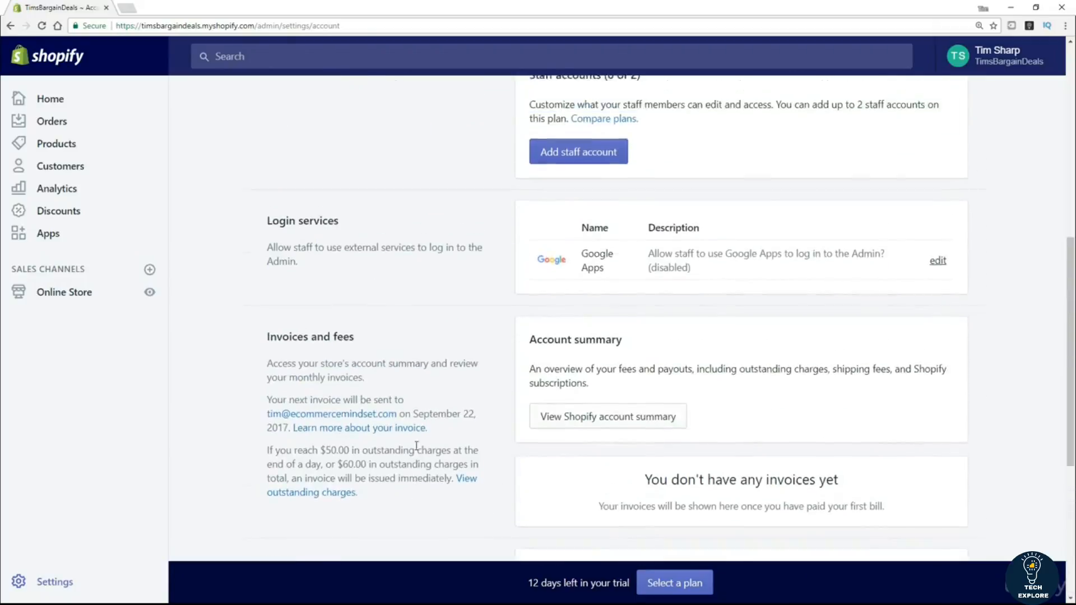
{"action": "scroll", "coordinate": [417, 448], "scroll_direction": "up", "scroll_amount": 3}
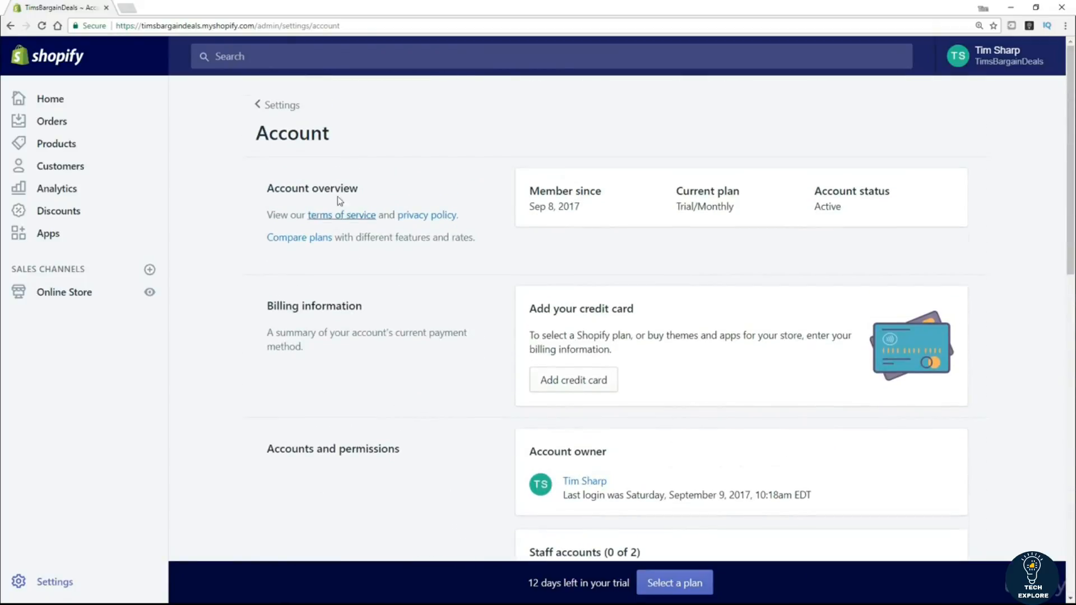
Leave account settings and return to the main Settings page.
{"action": "left_click", "coordinate": [283, 109]}
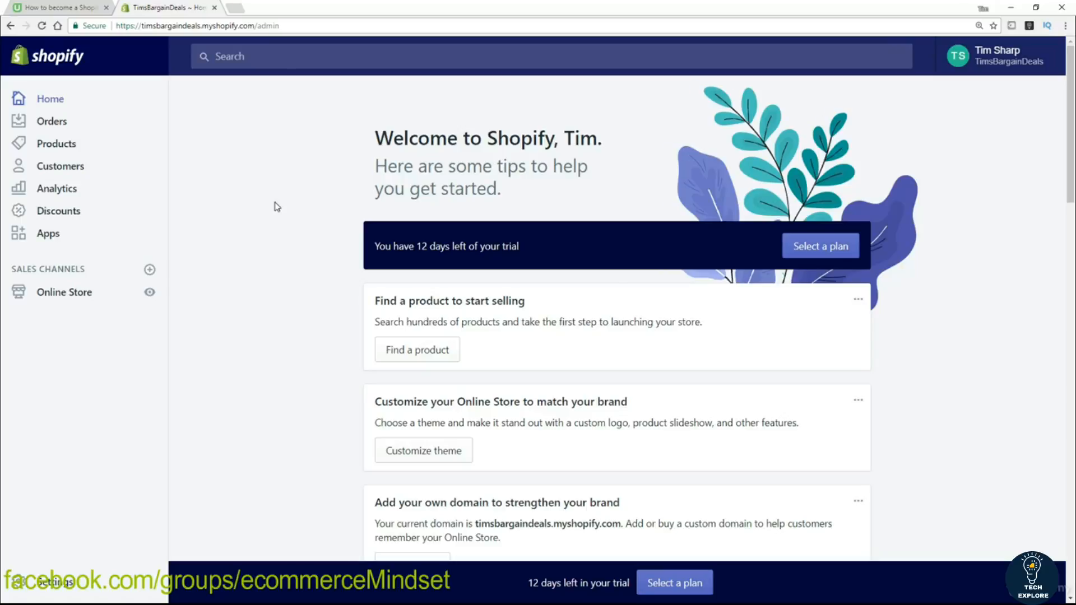
Open the live storefront in a new tab and select its web address and TIMSBARGAINDEALS name.
{"action": "left_click", "coordinate": [151, 293]}
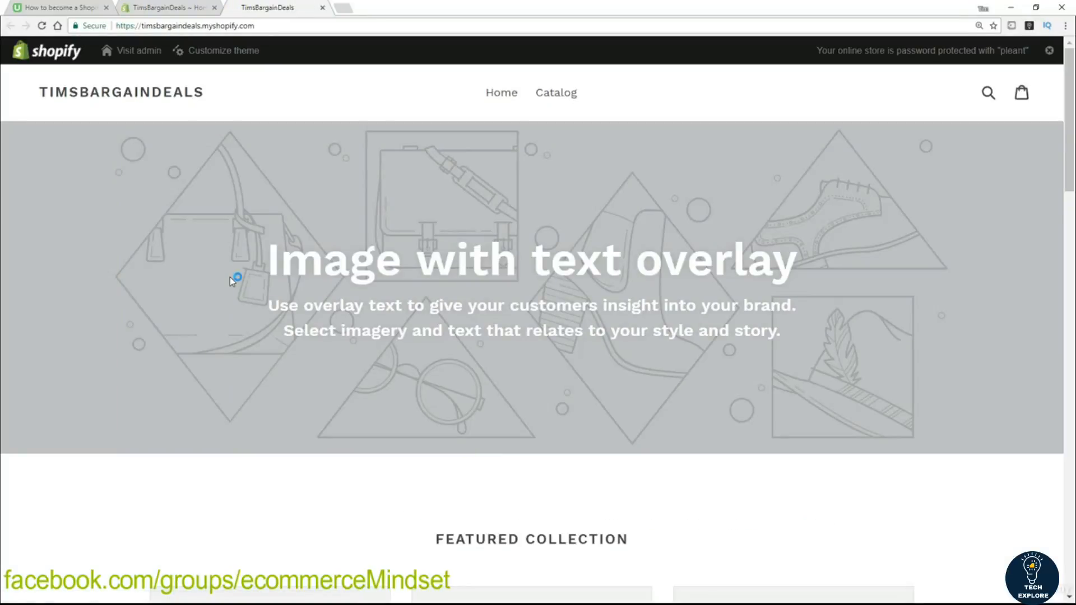
{"action": "left_click", "coordinate": [195, 26]}
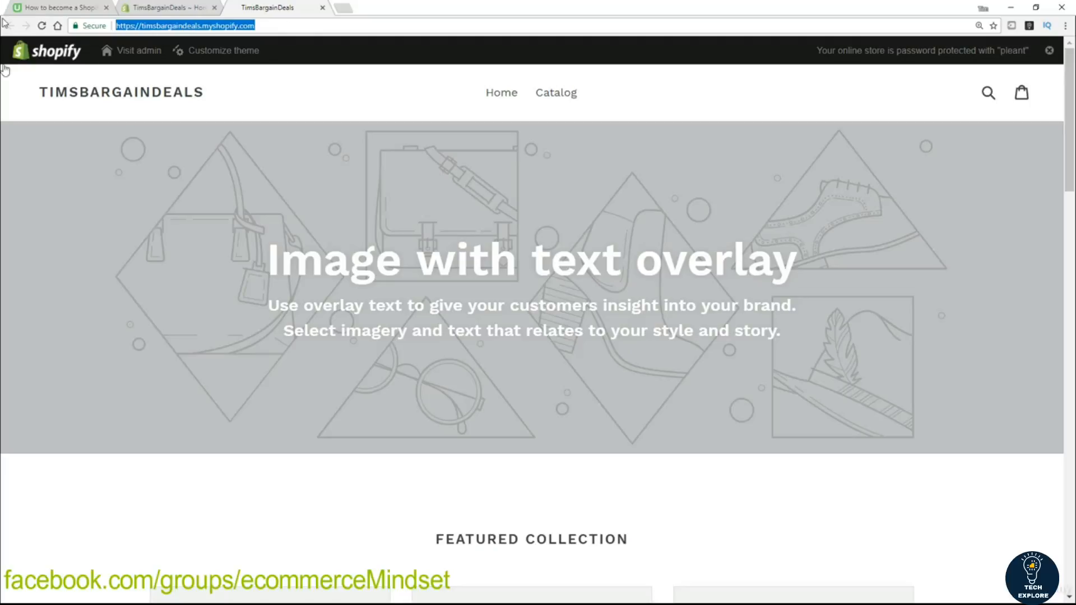
{"action": "left_click_drag", "start_coordinate": [214, 99], "coordinate": [40, 94]}
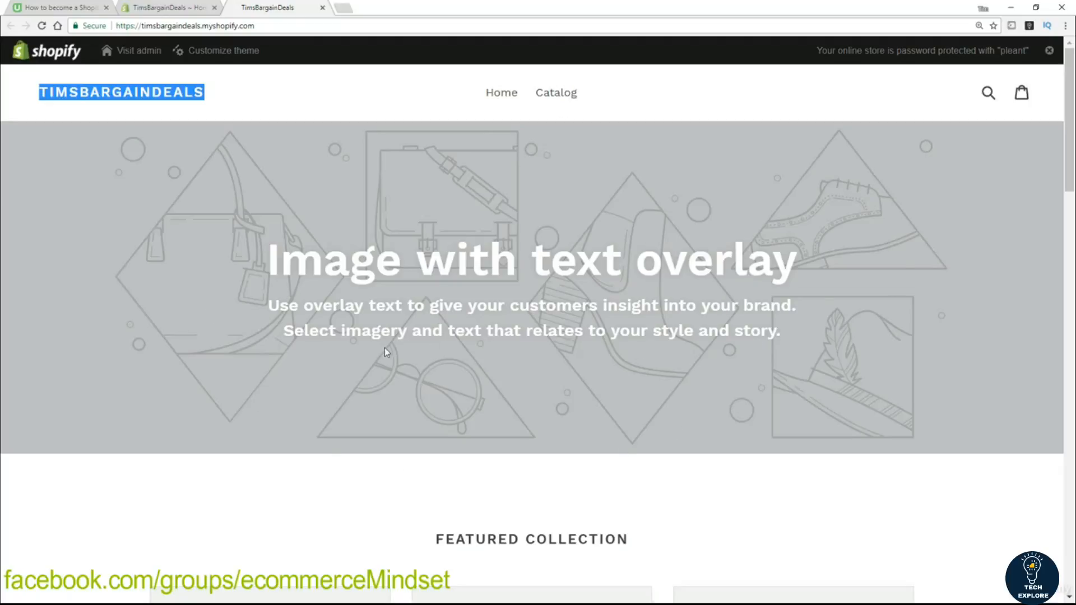
Scroll the storefront homepage from the hero banner down to the image slide and back up.
{"action": "scroll", "coordinate": [193, 332], "scroll_direction": "down", "scroll_amount": 1}
{"action": "scroll", "coordinate": [193, 333], "scroll_direction": "down", "scroll_amount": 2}
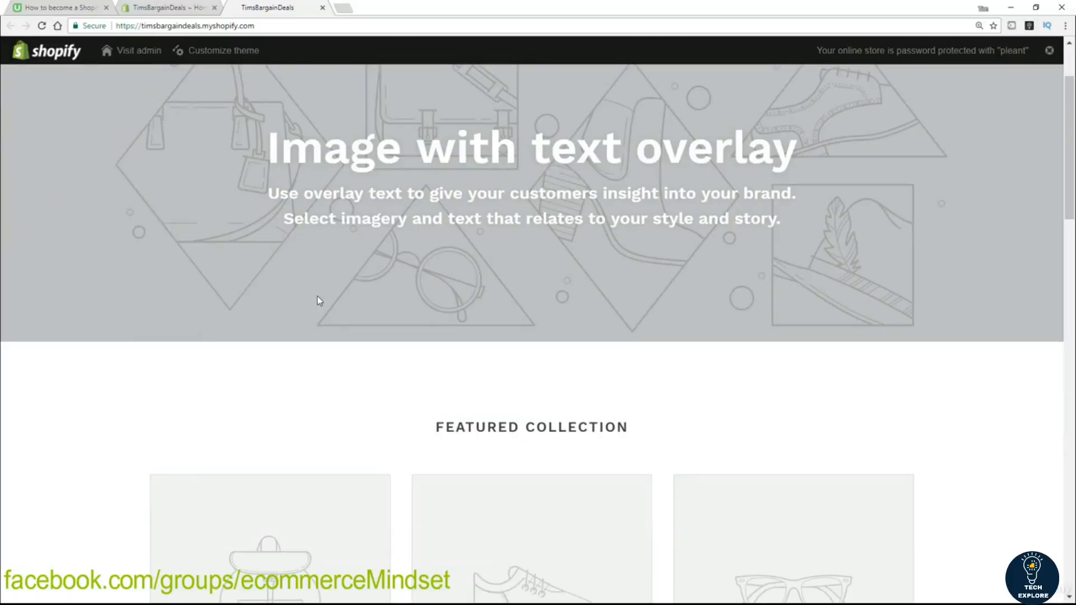
{"action": "scroll", "coordinate": [318, 305], "scroll_direction": "up", "scroll_amount": 2}
{"action": "scroll", "coordinate": [320, 310], "scroll_direction": "down", "scroll_amount": 4}
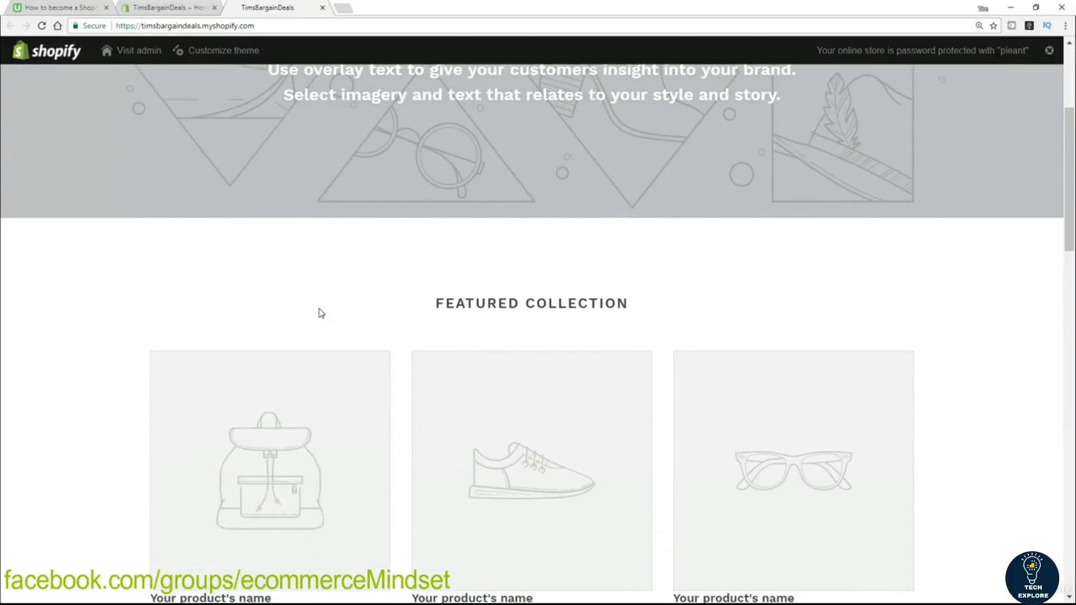
{"action": "scroll", "coordinate": [320, 312], "scroll_direction": "down", "scroll_amount": 3}
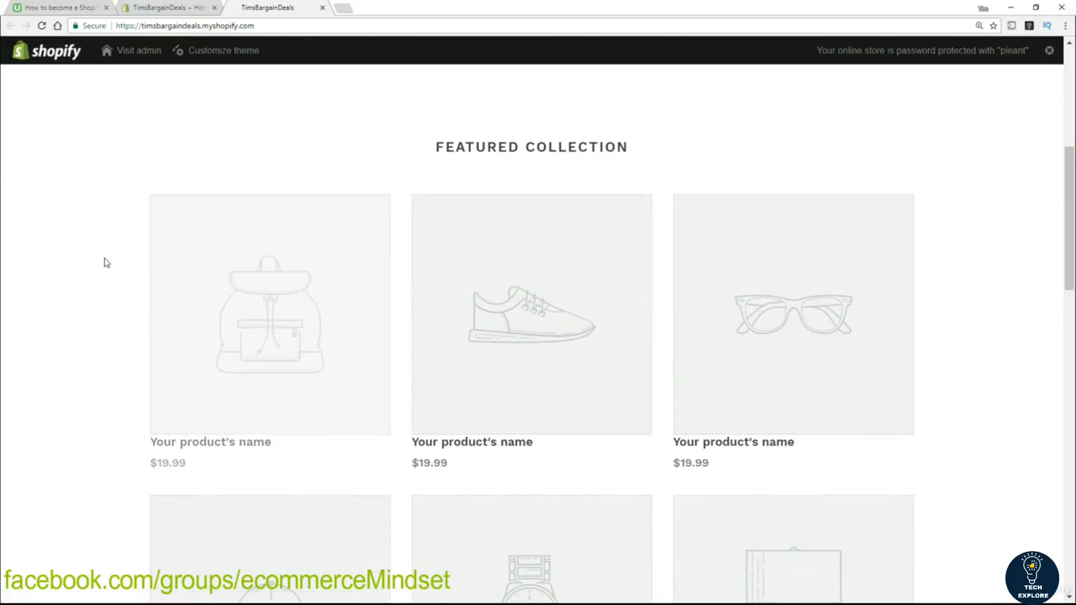
{"action": "scroll", "coordinate": [124, 364], "scroll_direction": "down", "scroll_amount": 1}
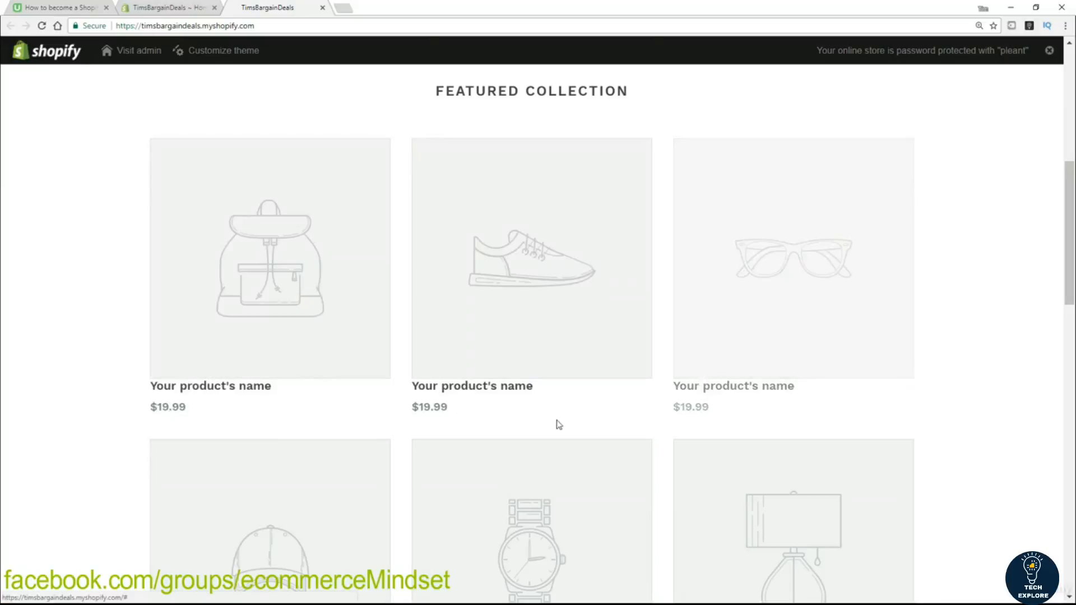
{"action": "scroll", "coordinate": [88, 430], "scroll_direction": "down", "scroll_amount": 9}
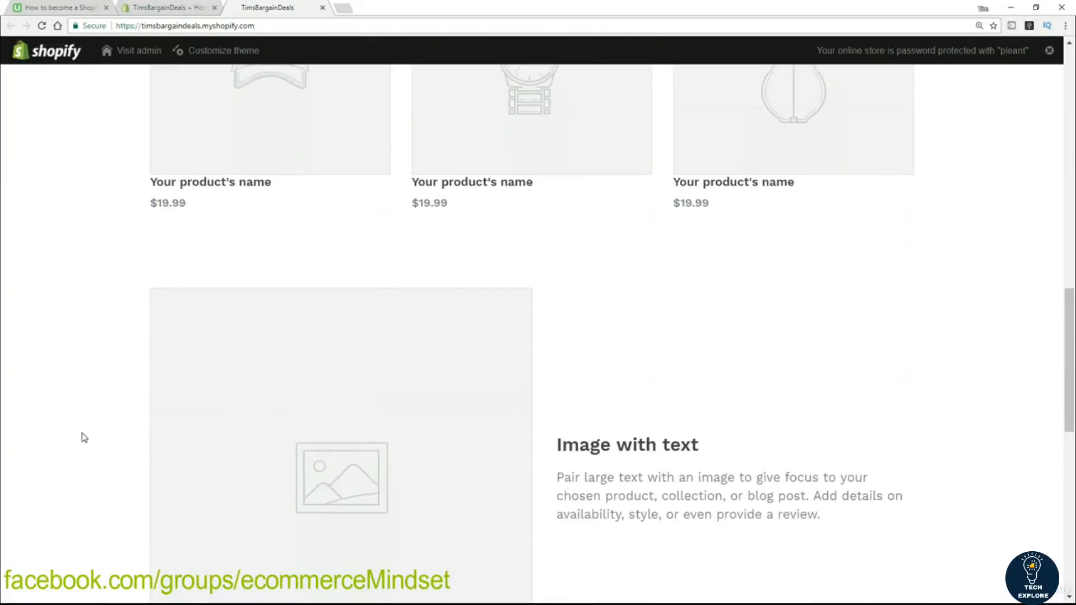
{"action": "scroll", "coordinate": [84, 438], "scroll_direction": "down", "scroll_amount": 3}
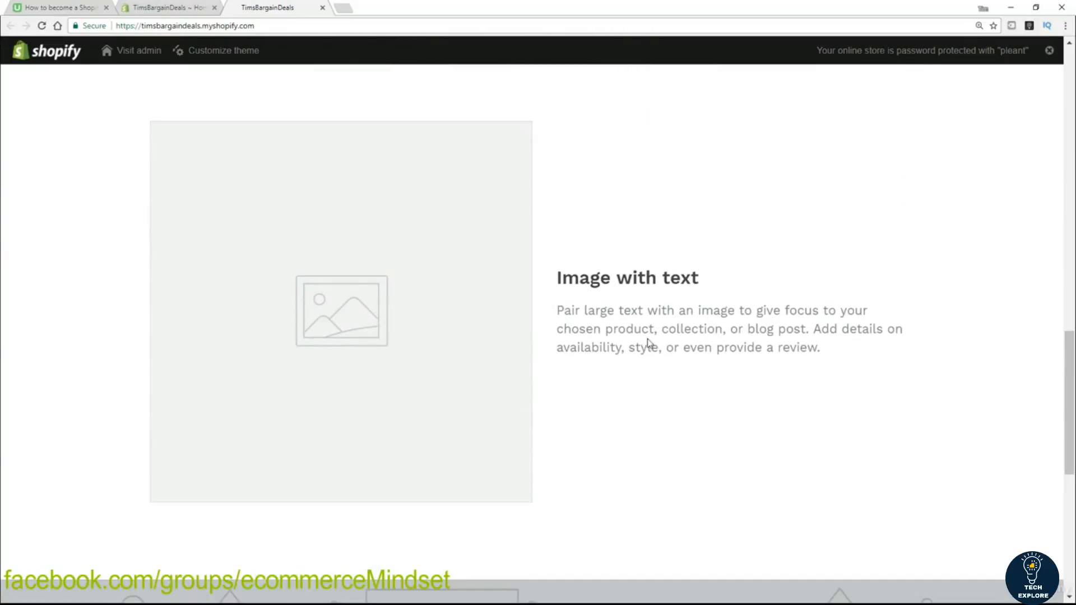
{"action": "scroll", "coordinate": [629, 360], "scroll_direction": "down", "scroll_amount": 6}
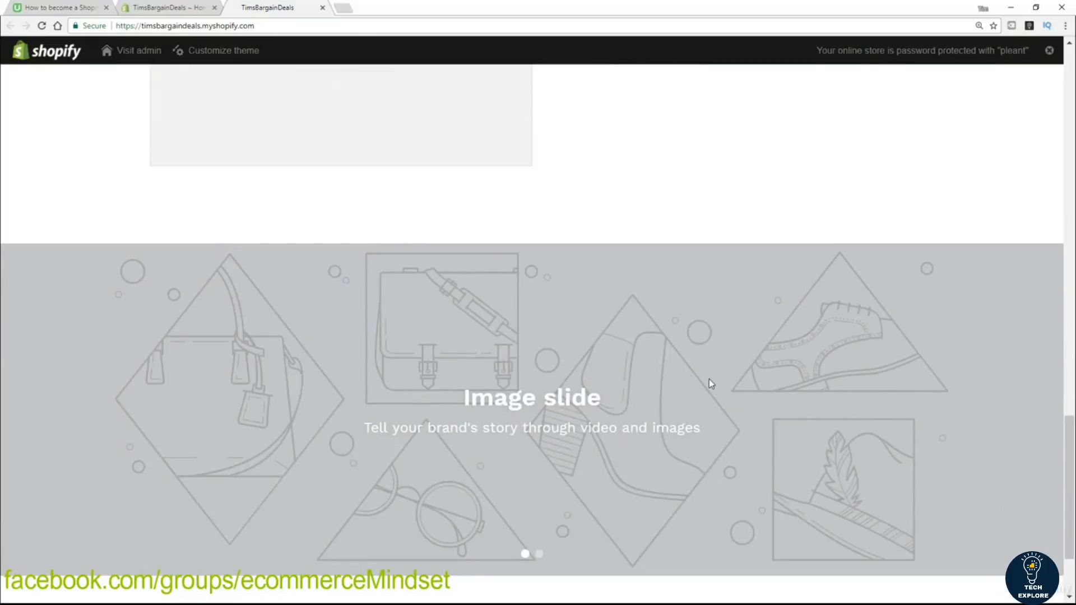
{"action": "scroll", "coordinate": [622, 546], "scroll_direction": "up", "scroll_amount": 13}
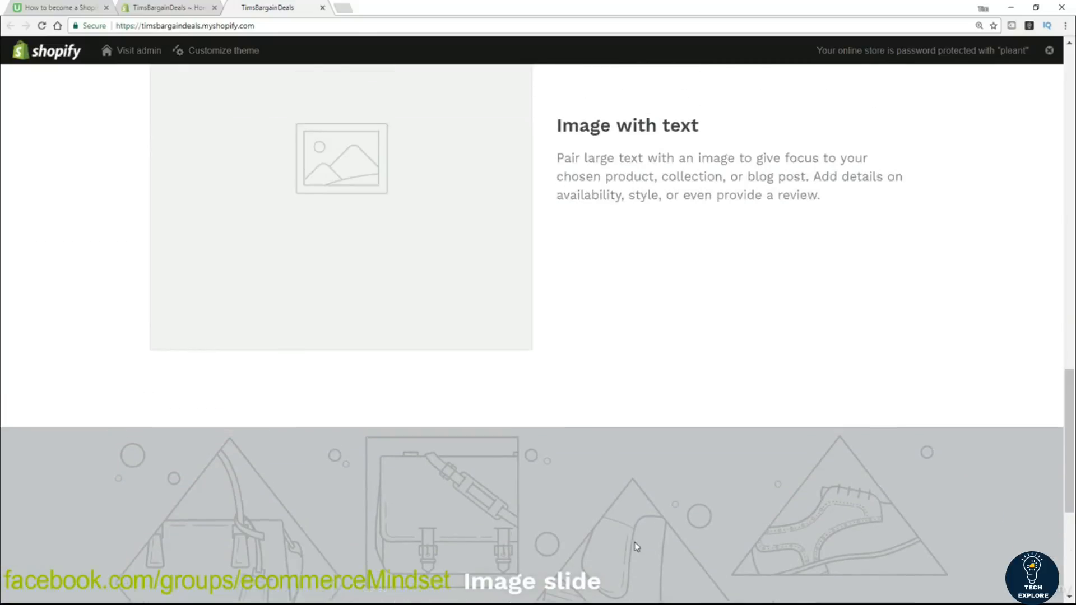
{"action": "scroll", "coordinate": [667, 542], "scroll_direction": "up", "scroll_amount": 13}
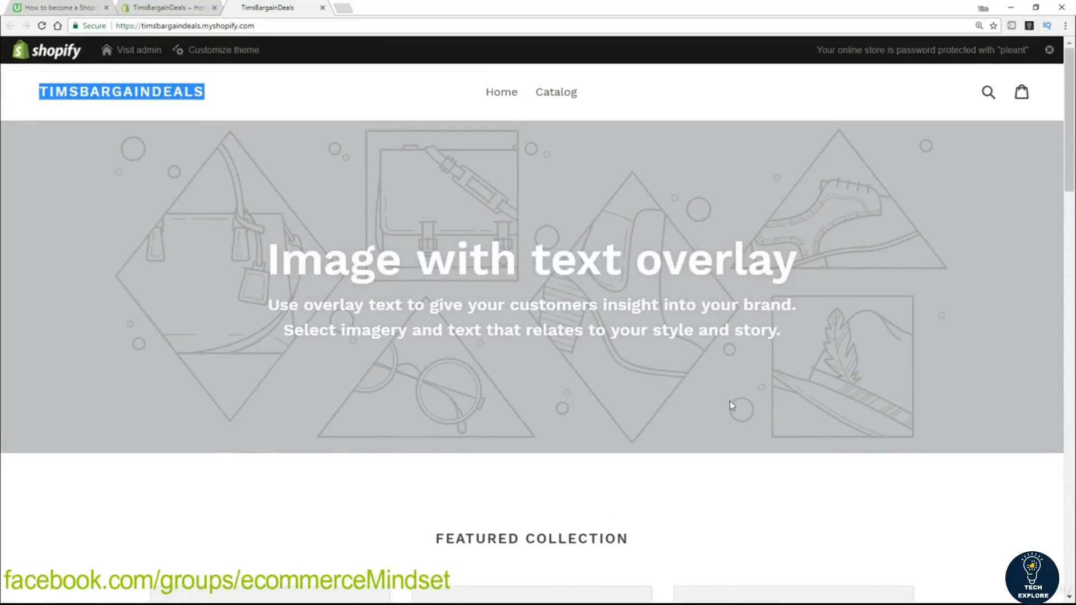
Browse the storefront Catalog page, try the search box, view the empty cart, and return home.
{"action": "left_click", "coordinate": [560, 96]}
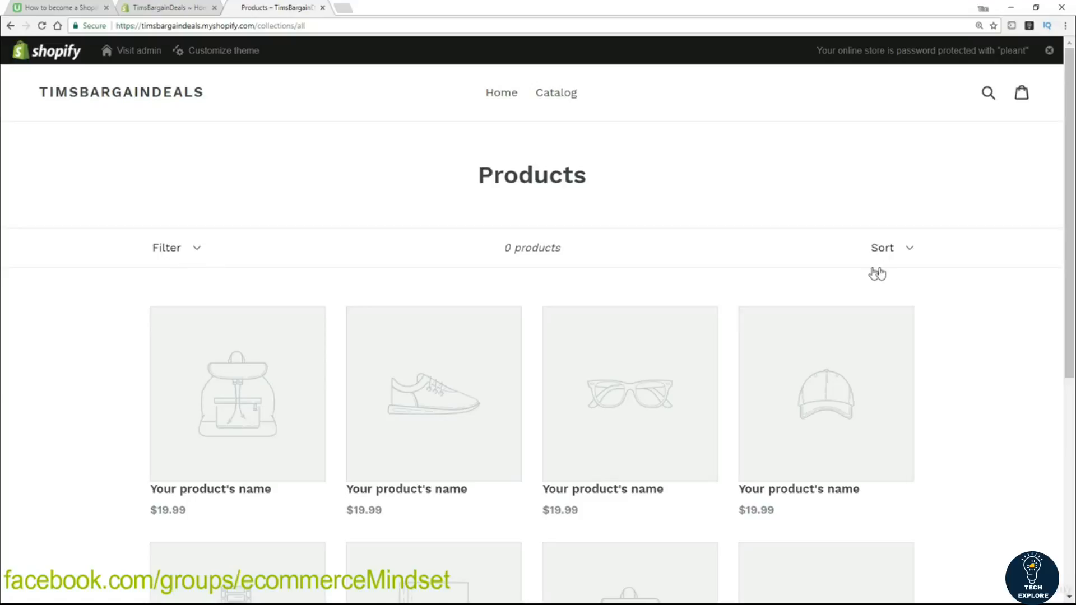
{"action": "scroll", "coordinate": [73, 339], "scroll_direction": "down", "scroll_amount": 6}
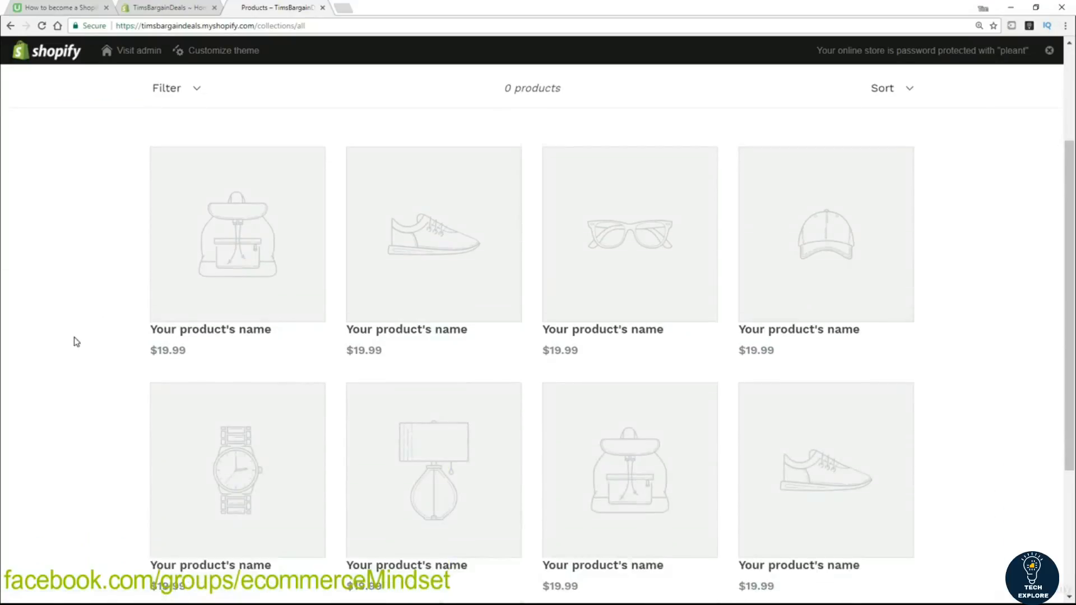
{"action": "scroll", "coordinate": [72, 343], "scroll_direction": "up", "scroll_amount": 7}
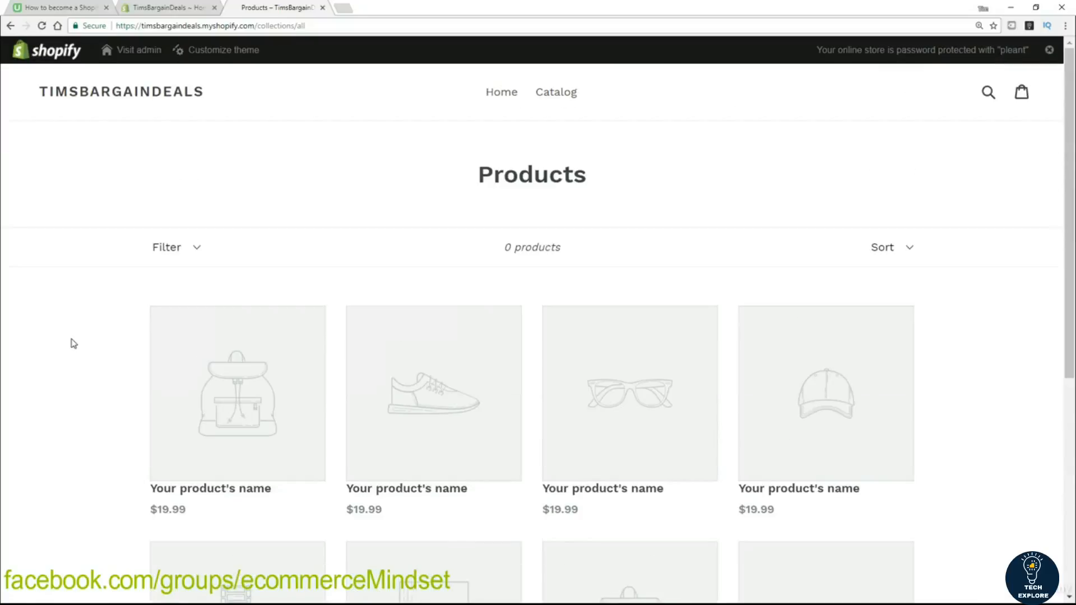
{"action": "left_click", "coordinate": [989, 94]}
{"action": "left_click", "coordinate": [951, 177]}
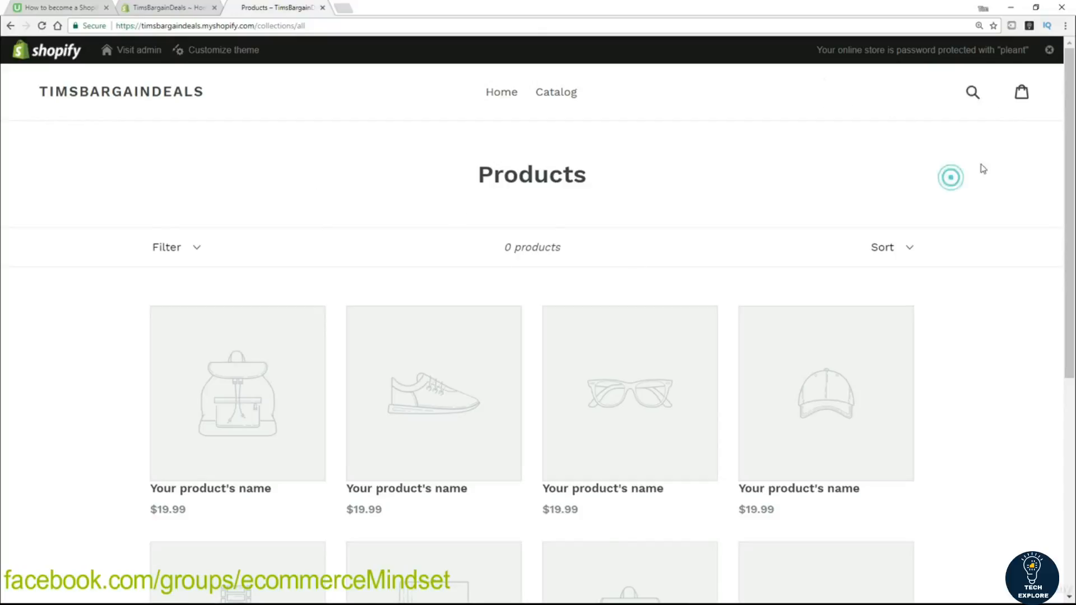
{"action": "left_click", "coordinate": [1023, 95]}
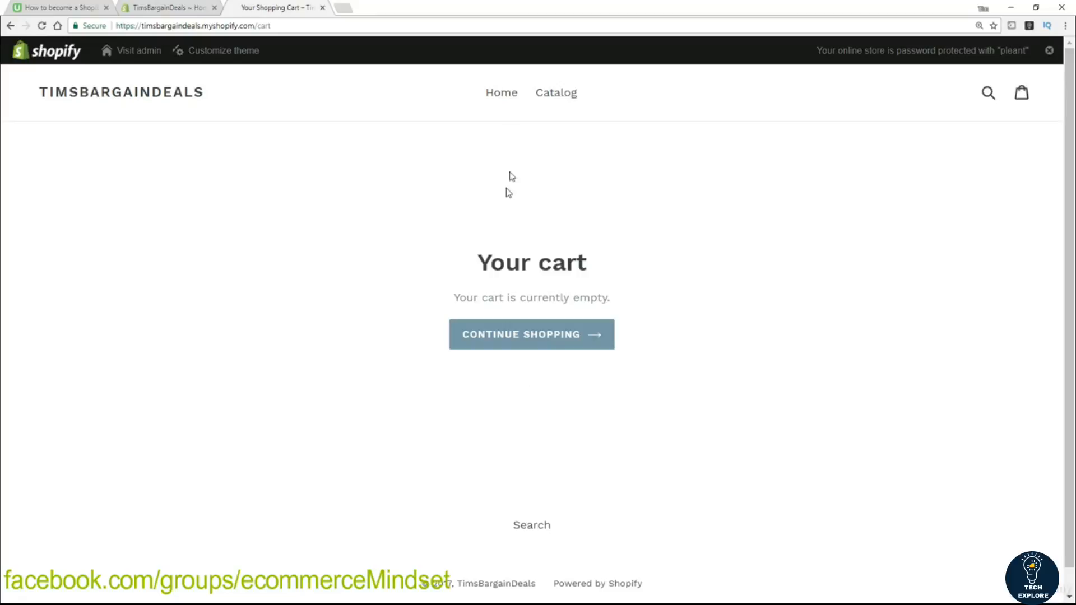
{"action": "left_click", "coordinate": [499, 94]}
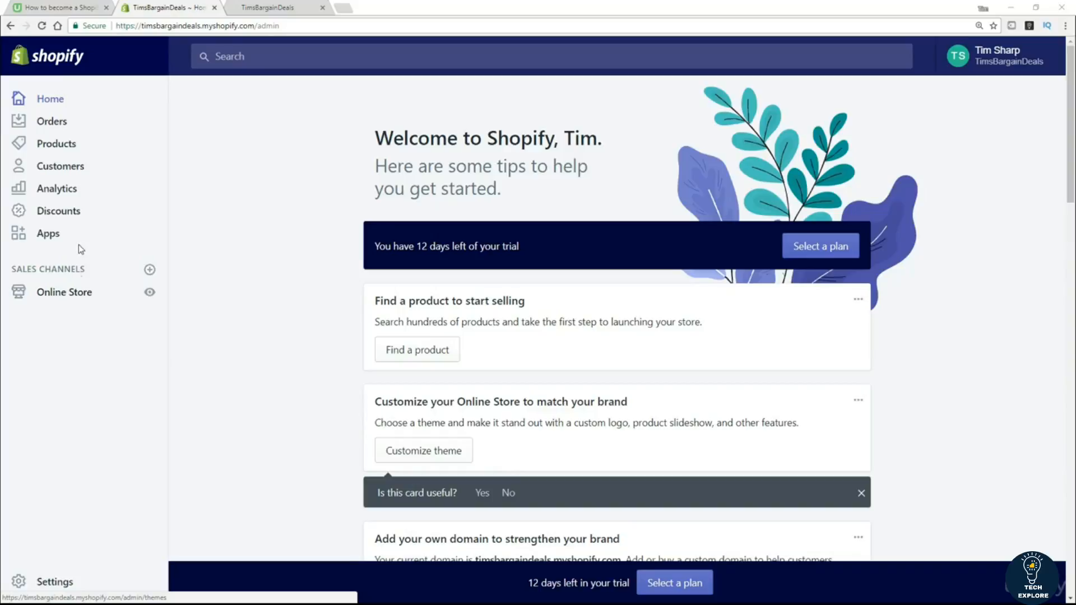
Open Online Store Preferences, showing empty homepage title, meta description and Google Analytics fields.
{"action": "left_click", "coordinate": [74, 292]}
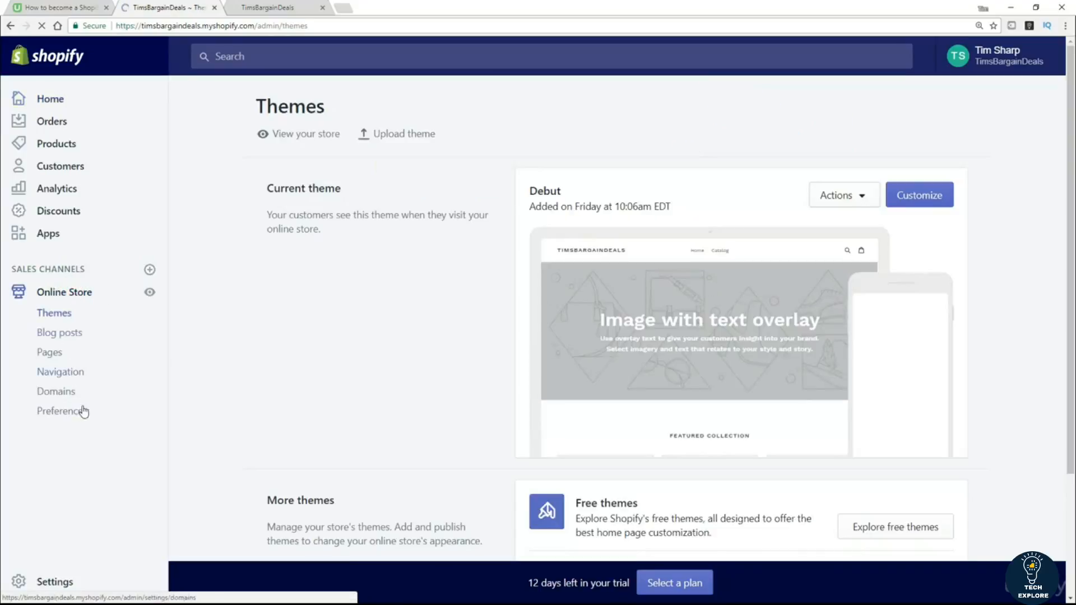
{"action": "left_click", "coordinate": [61, 413]}
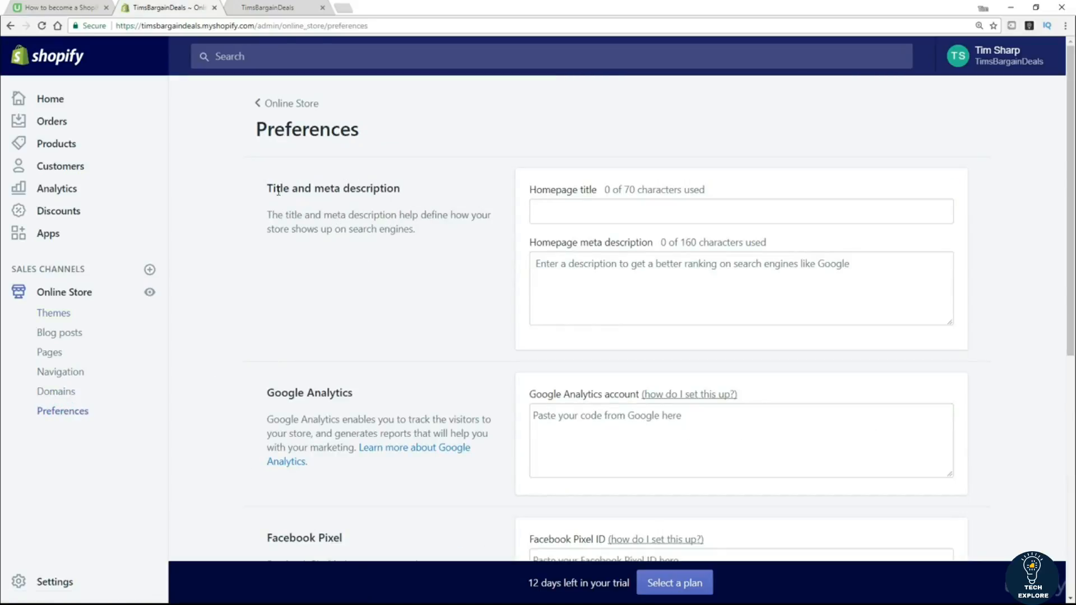
Enter homepage title 'Tims Bargain Deals' and meta description 'Get the best daily deals in town !'.
{"action": "left_click", "coordinate": [574, 211]}
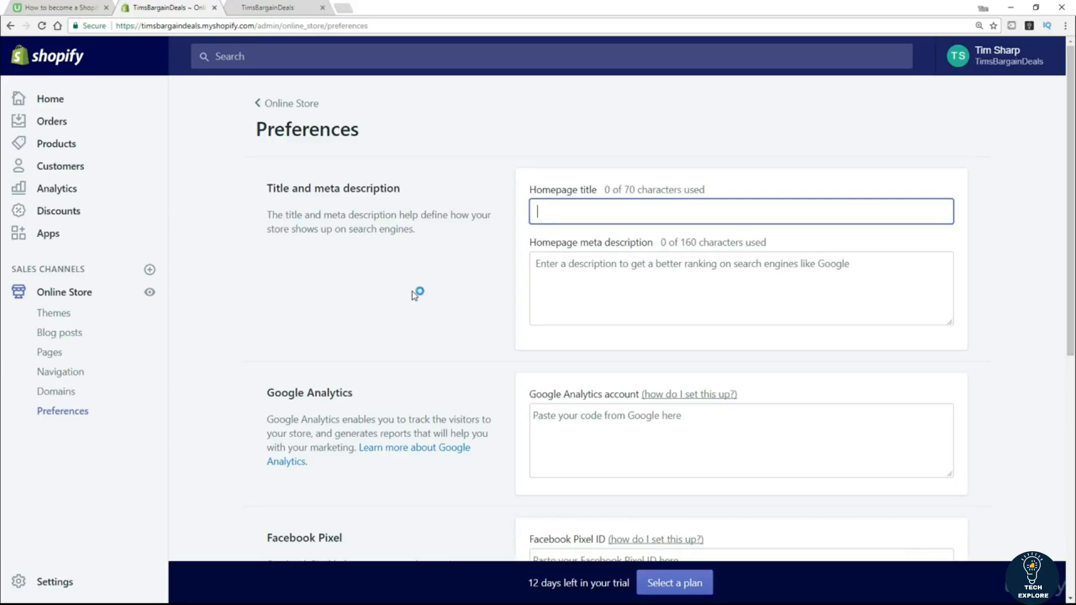
{"action": "type", "text": "Tims "}
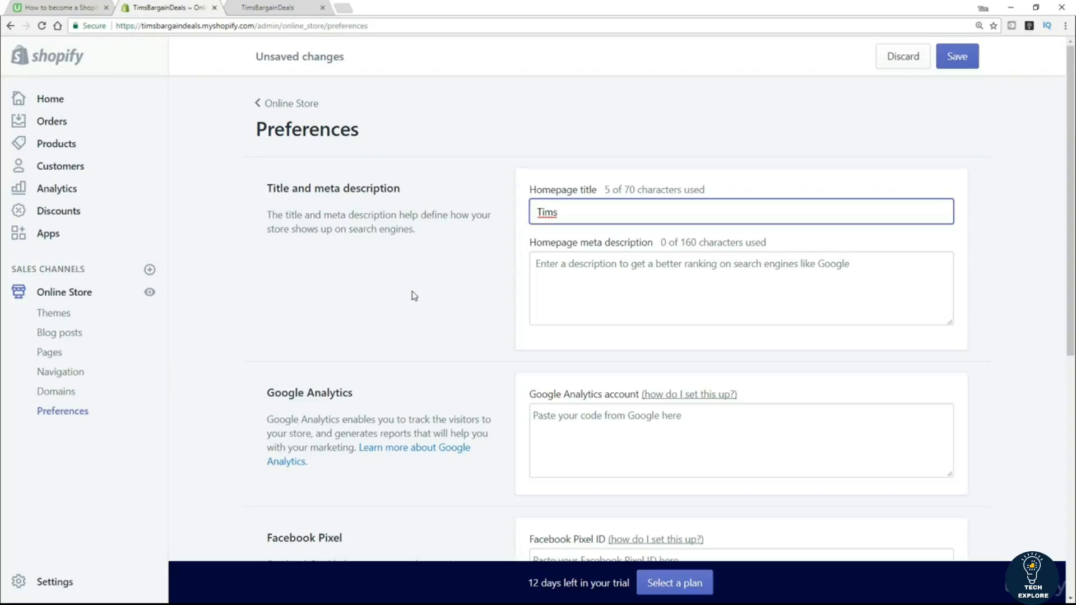
{"action": "type", "text": "Bargain"}
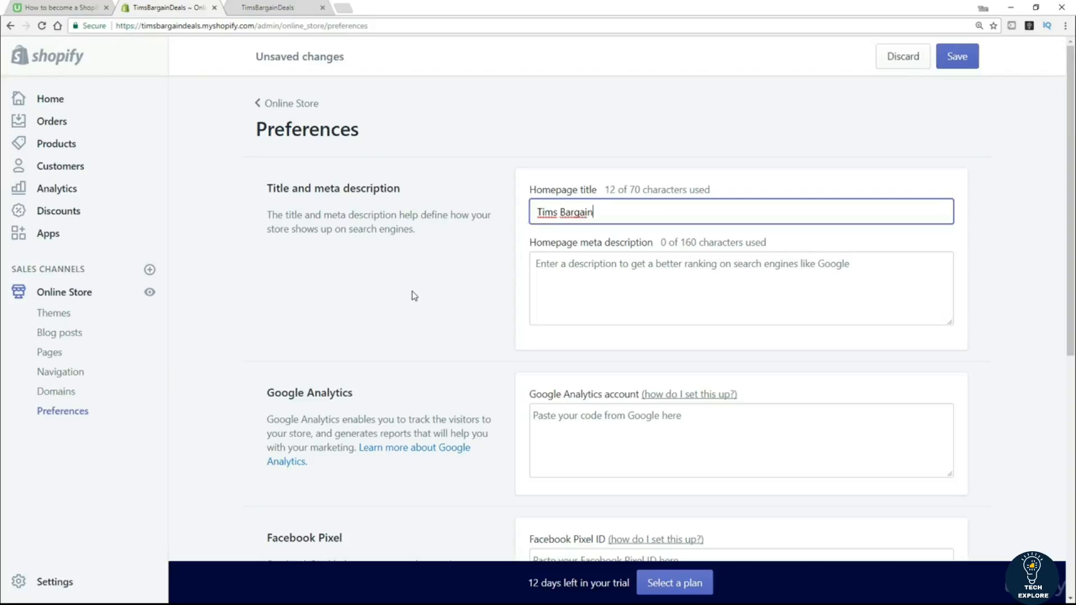
{"action": "type", "text": " Deals"}
{"action": "key", "text": "Tab"}
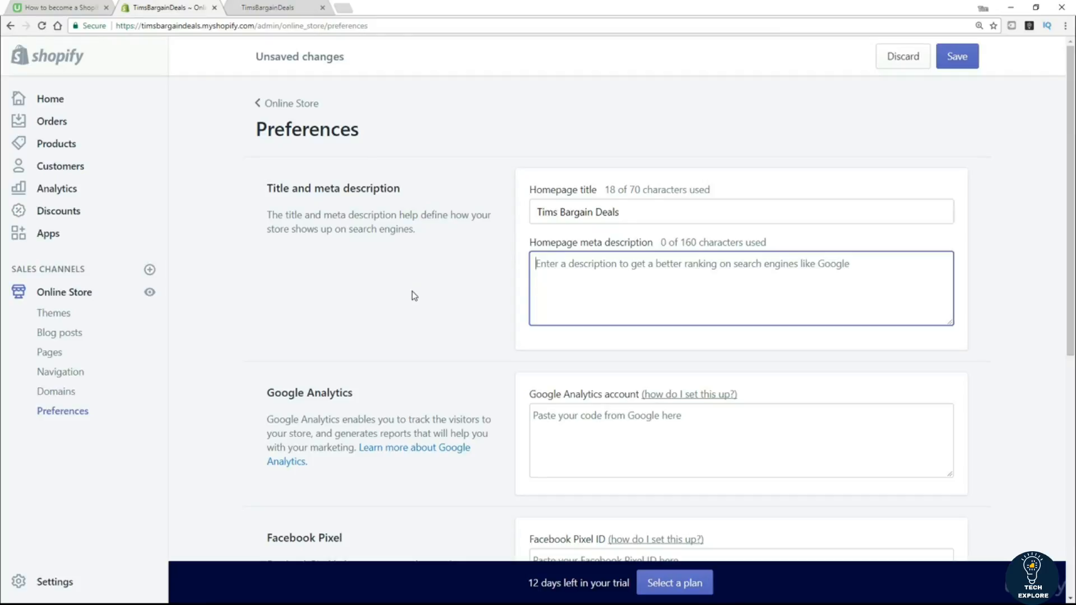
{"action": "type", "text": "Get te"}
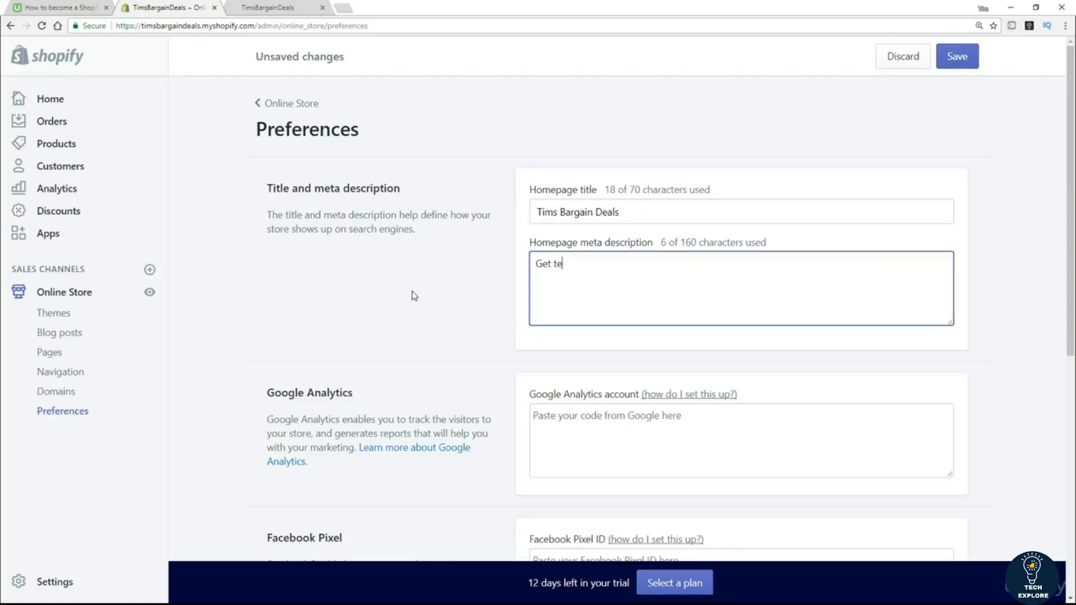
{"action": "key", "text": "BackSpace"}
{"action": "type", "text": "he best "}
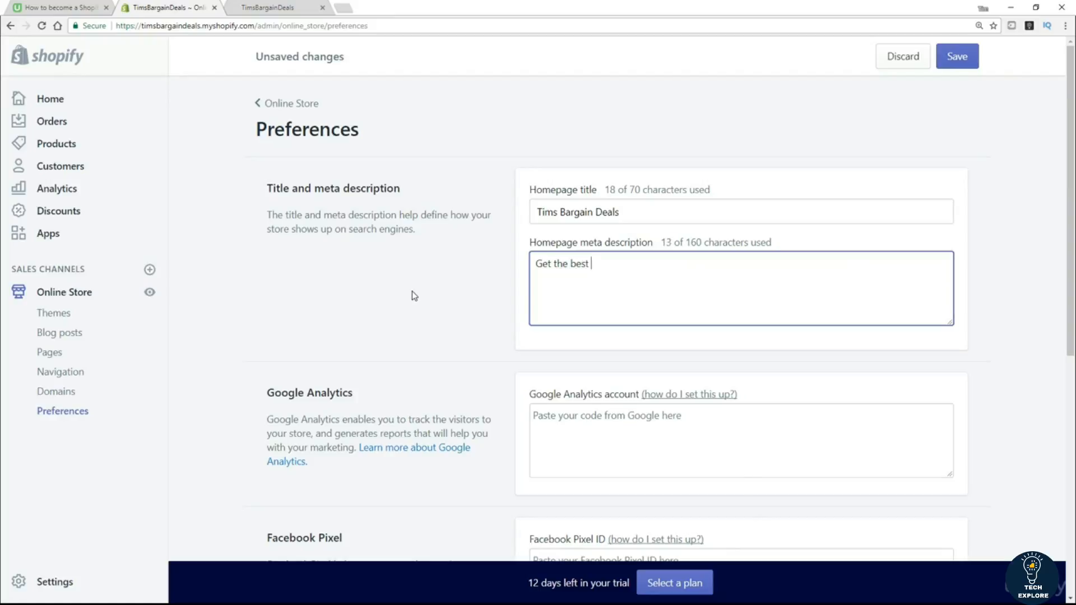
{"action": "type", "text": "daily deals in town !"}
Save the Preferences page with the new homepage title and meta description.
{"action": "scroll", "coordinate": [372, 342], "scroll_direction": "down", "scroll_amount": 2}
{"action": "scroll", "coordinate": [373, 337], "scroll_direction": "down", "scroll_amount": 1}
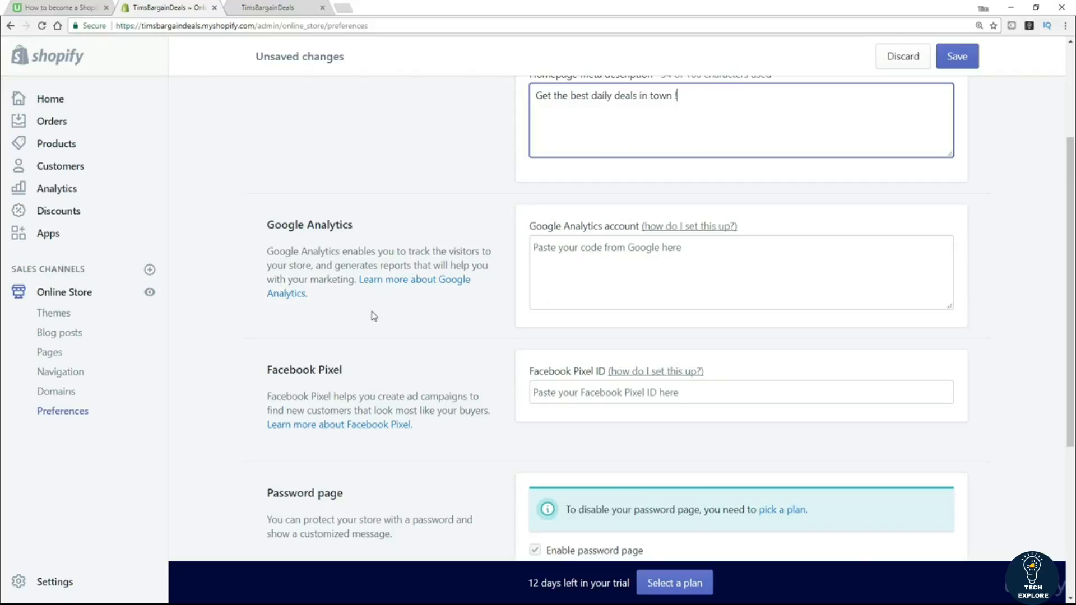
{"action": "scroll", "coordinate": [376, 311], "scroll_direction": "down", "scroll_amount": 3}
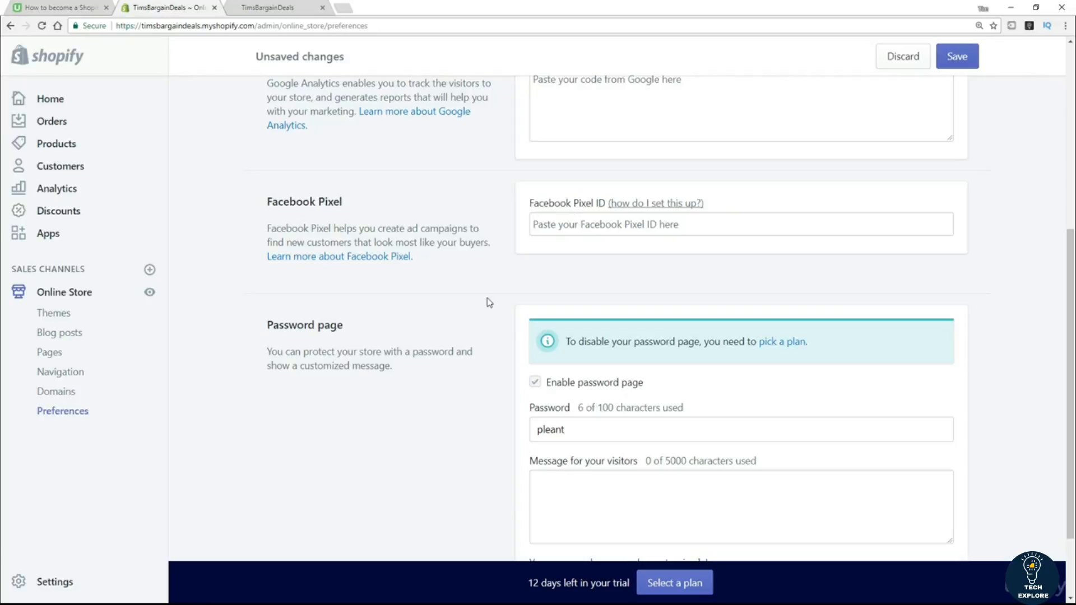
{"action": "scroll", "coordinate": [435, 273], "scroll_direction": "down", "scroll_amount": 3}
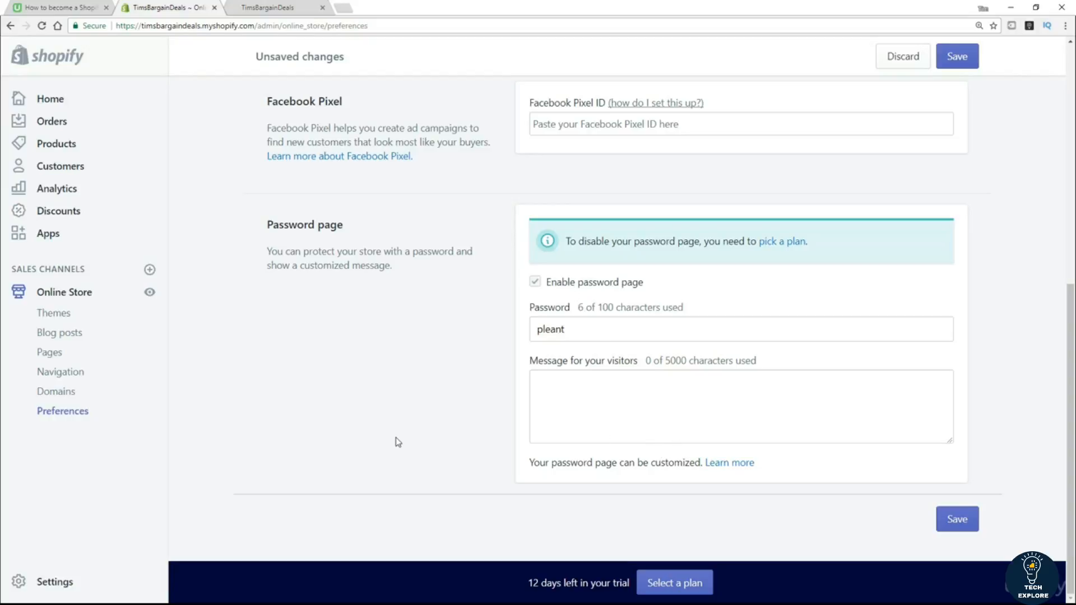
{"action": "left_click", "coordinate": [959, 524]}
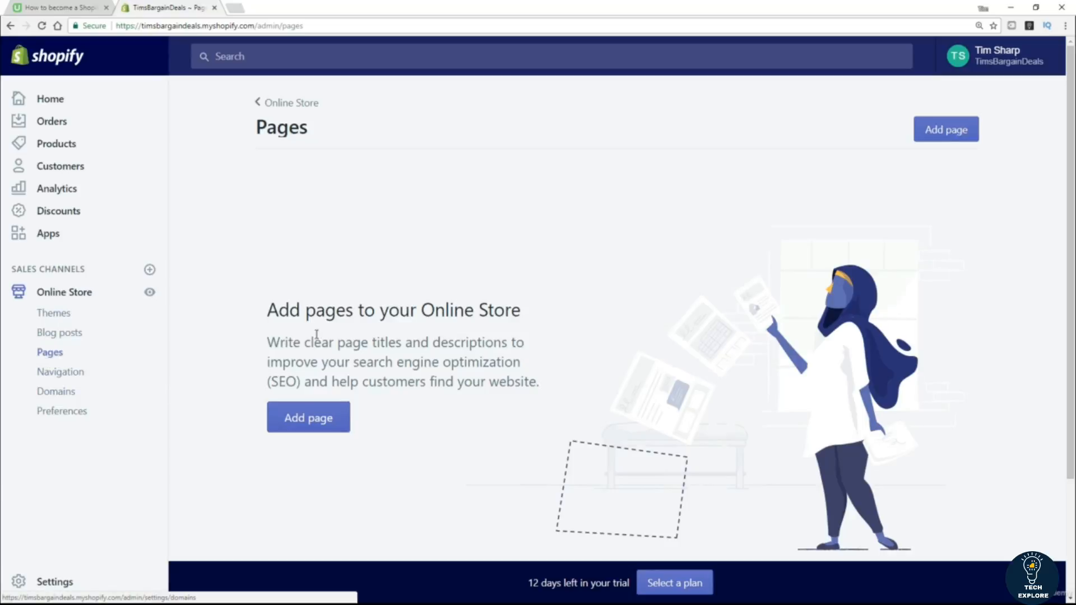
Add a new store page titled 'Terms of Service' with empty content and save it.
{"action": "left_click", "coordinate": [294, 419]}
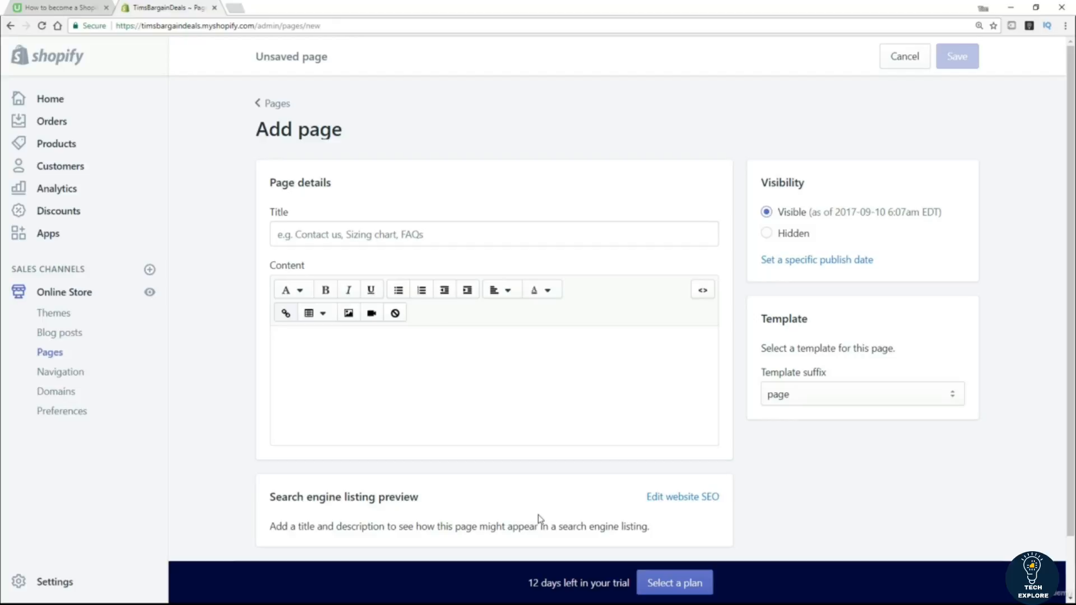
{"action": "left_click", "coordinate": [394, 238]}
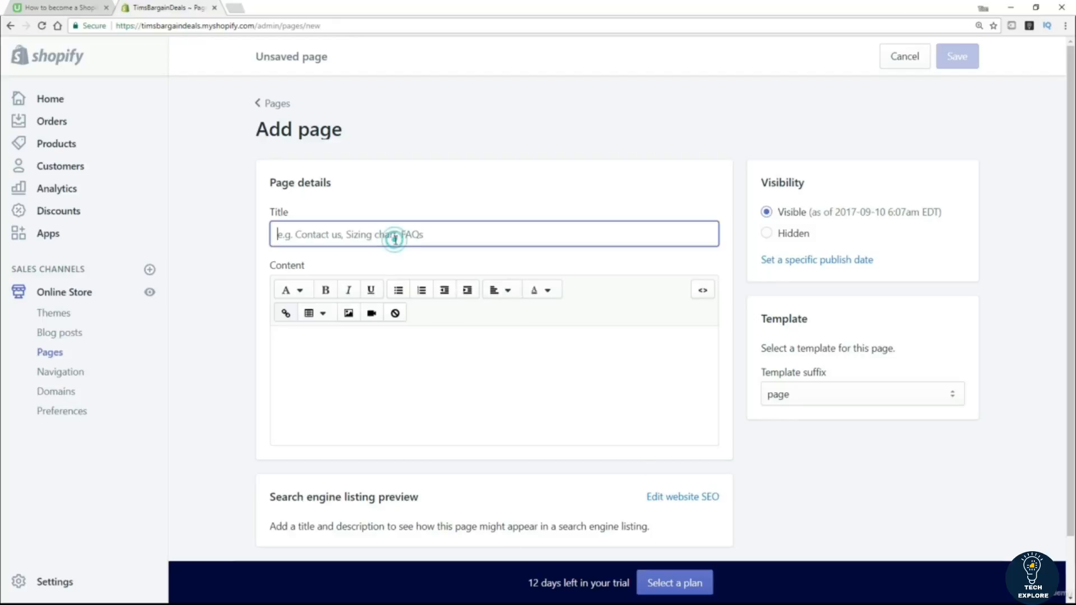
{"action": "left_click", "coordinate": [386, 392]}
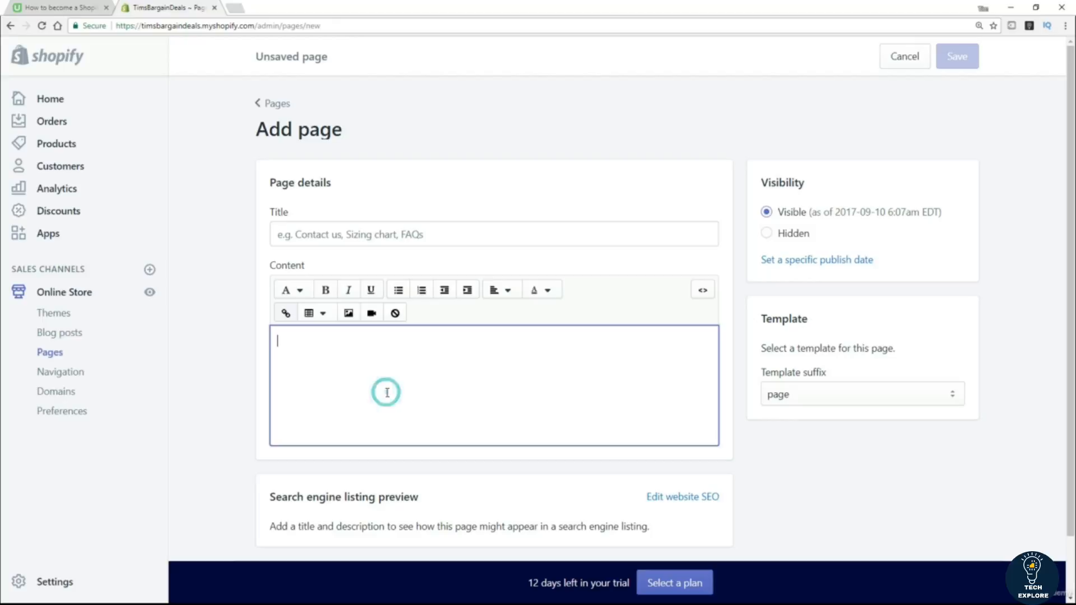
{"action": "scroll", "coordinate": [224, 420], "scroll_direction": "down", "scroll_amount": 1}
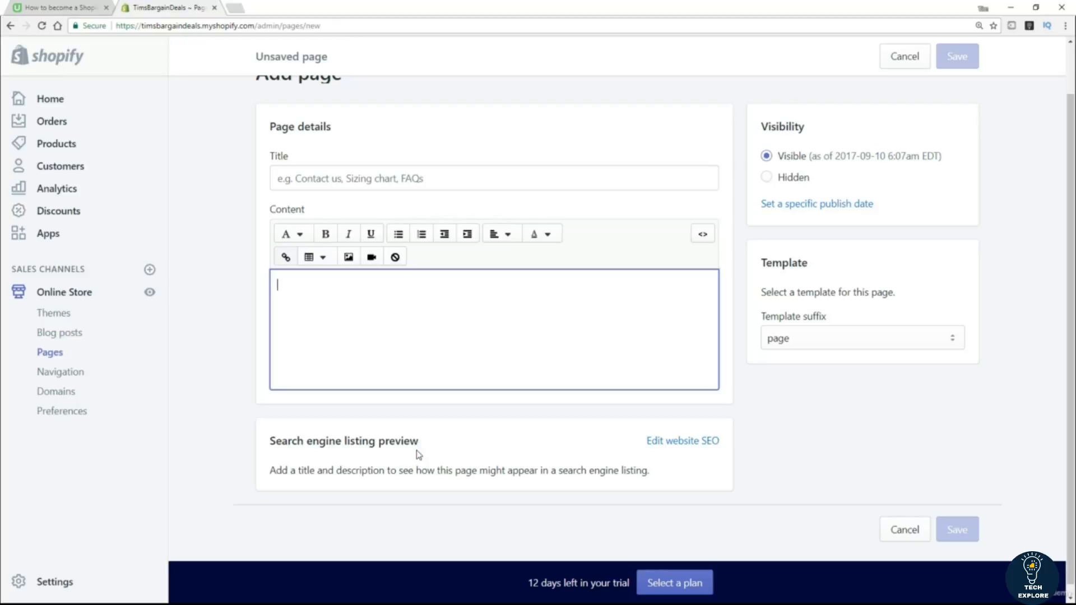
{"action": "scroll", "coordinate": [561, 308], "scroll_direction": "up", "scroll_amount": 1}
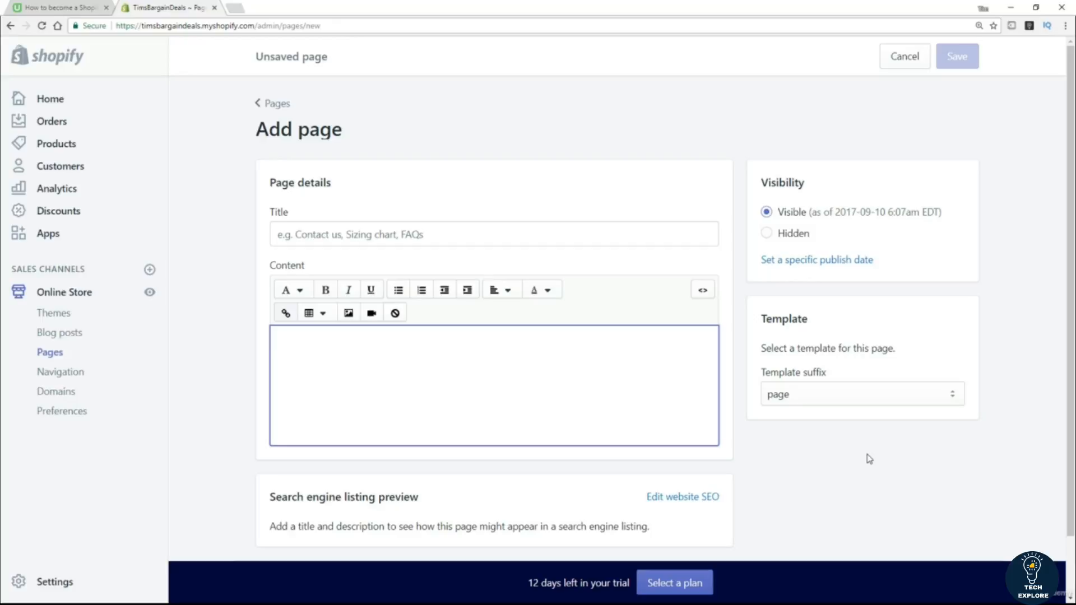
{"action": "left_click", "coordinate": [330, 238]}
{"action": "type", "text": "T"}
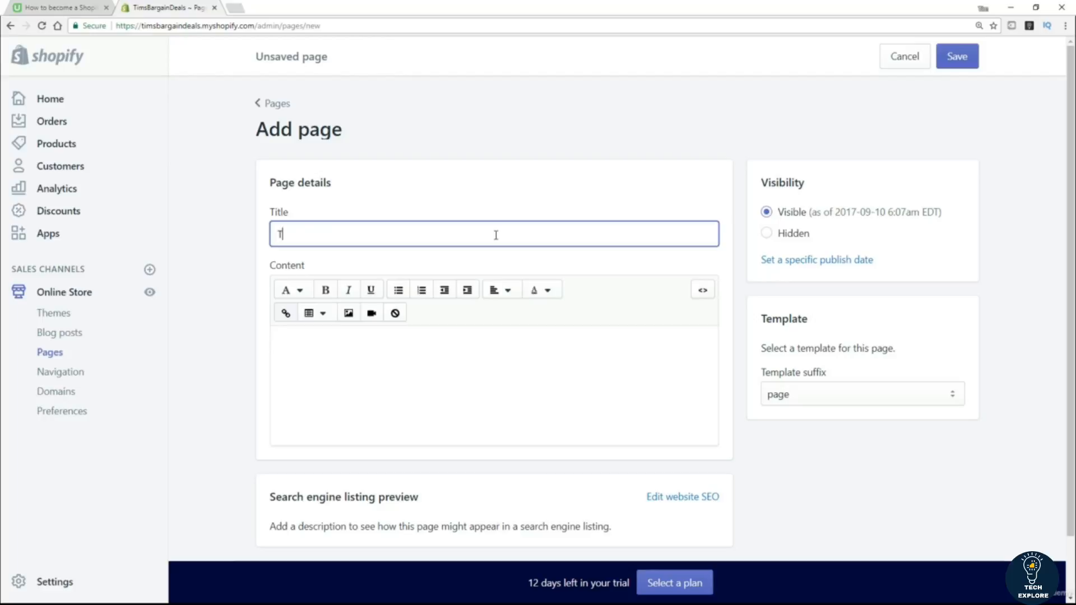
{"action": "type", "text": "erms of Service"}
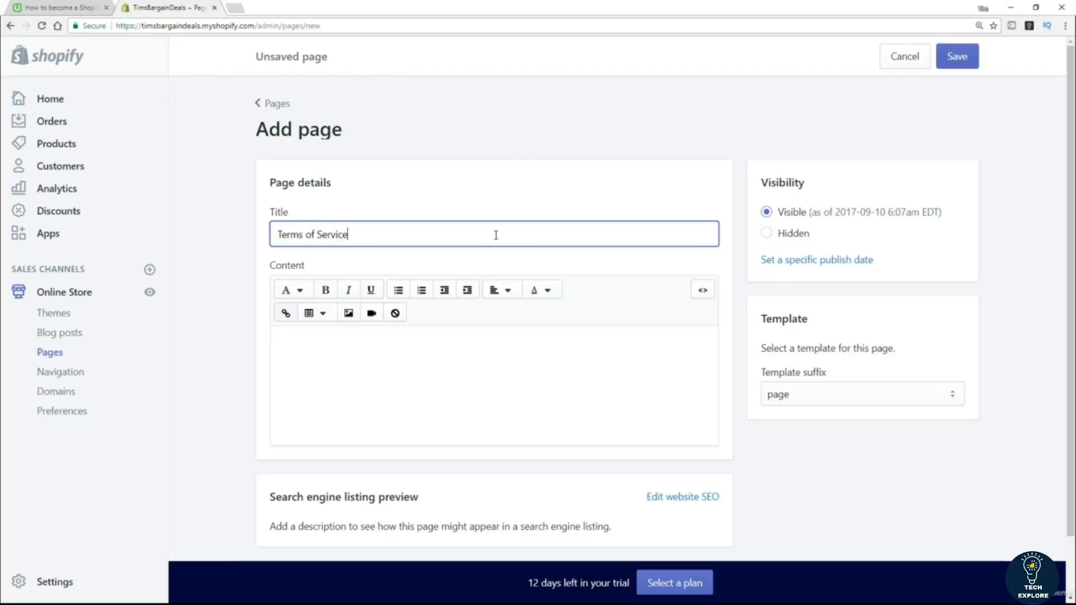
{"action": "left_click", "coordinate": [964, 61]}
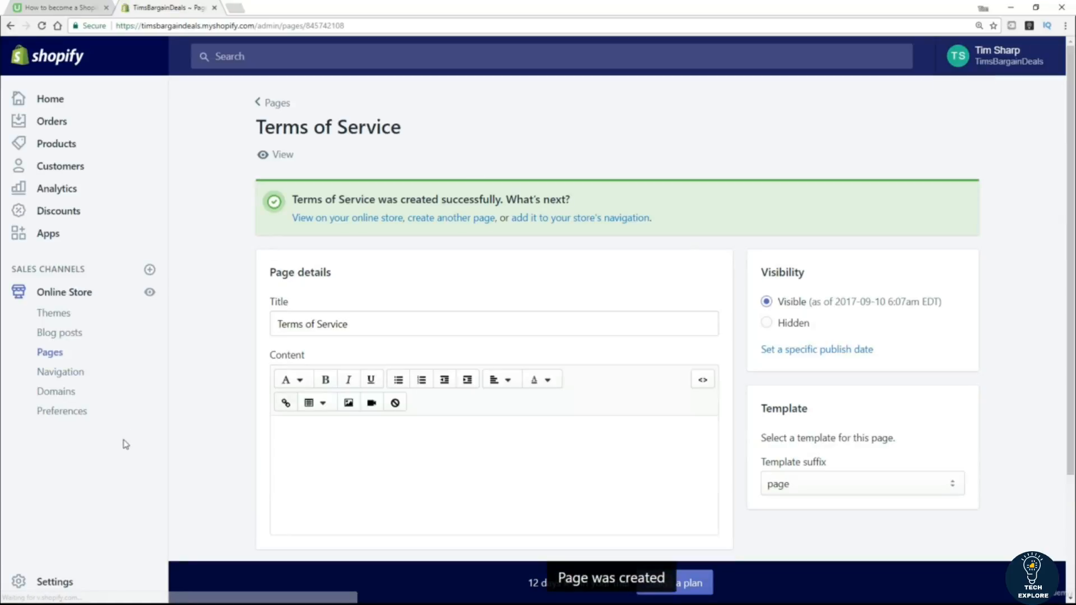
Copy the full generated terms of service text from the Checkout settings page.
{"action": "left_click", "coordinate": [48, 587]}
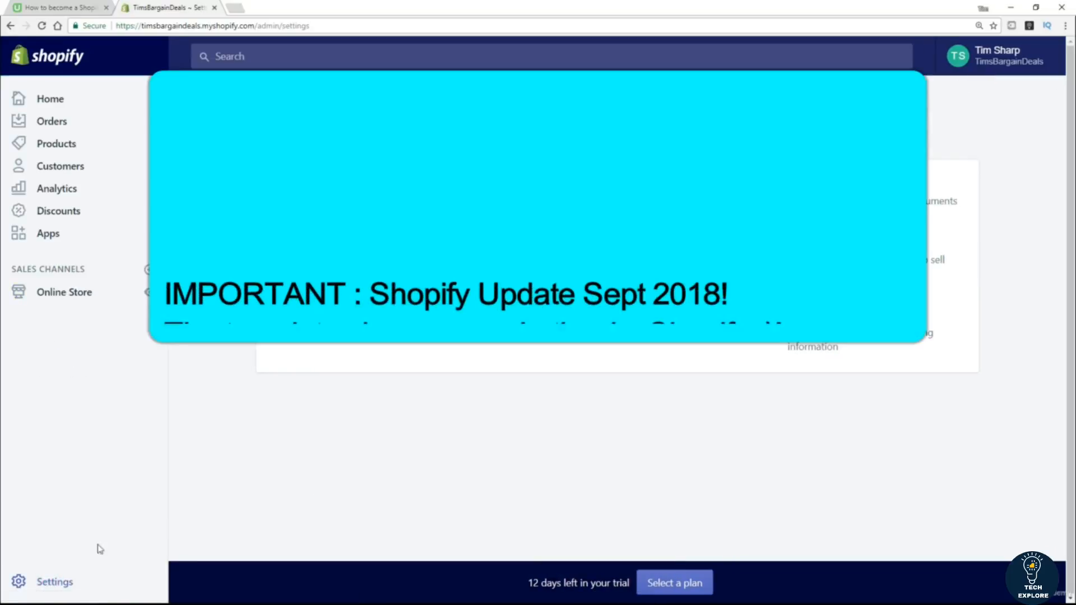
{"action": "left_click", "coordinate": [322, 330]}
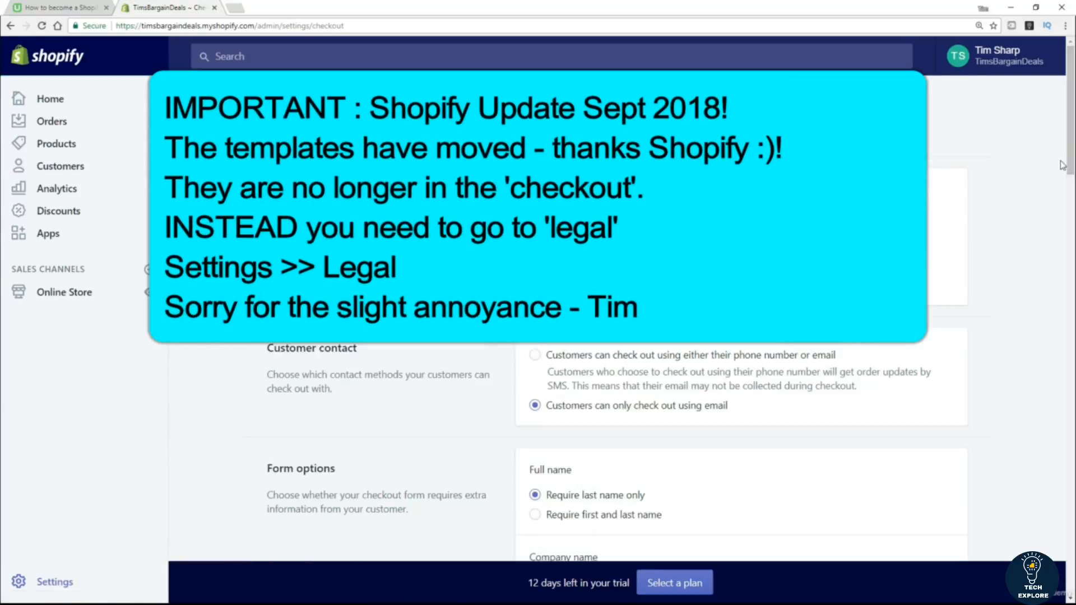
{"action": "scroll", "coordinate": [2, 150], "scroll_direction": "down", "scroll_amount": 15}
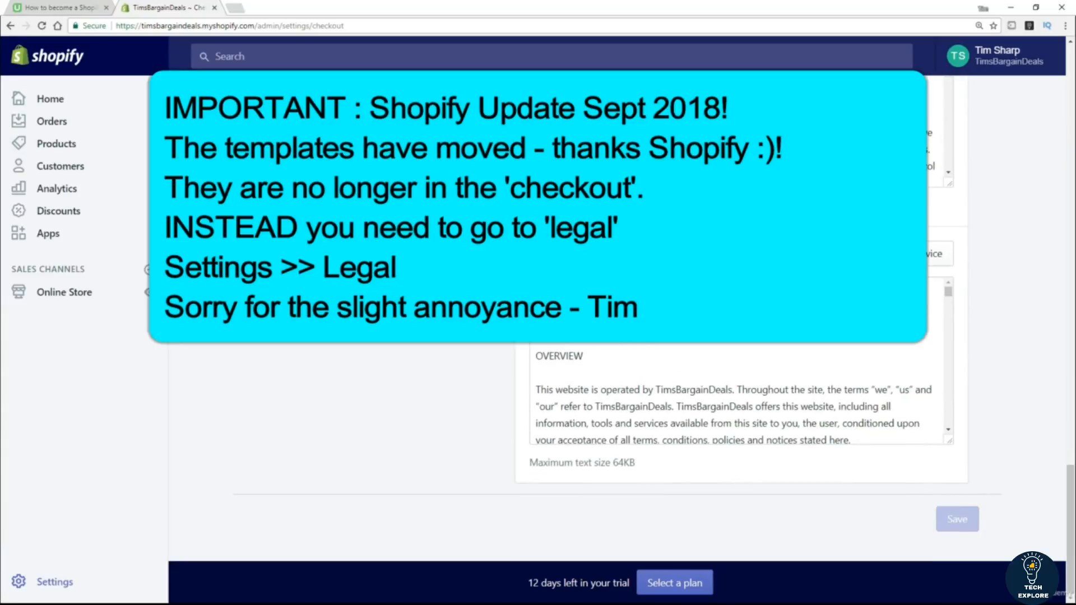
{"action": "left_click", "coordinate": [722, 314]}
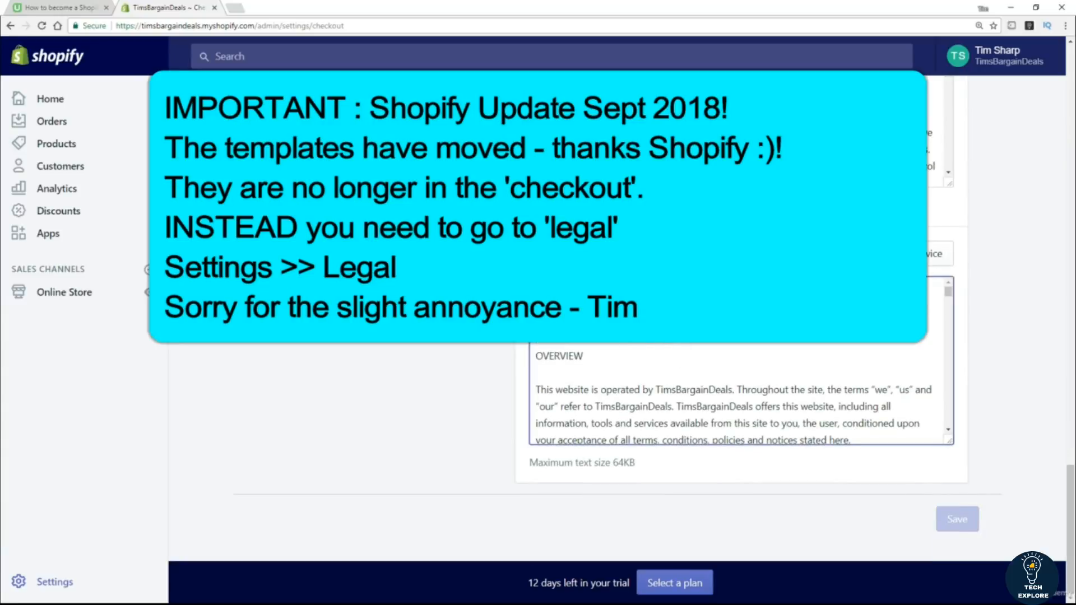
{"action": "key", "text": "ctrl+a"}
{"action": "right_click", "coordinate": [688, 332]}
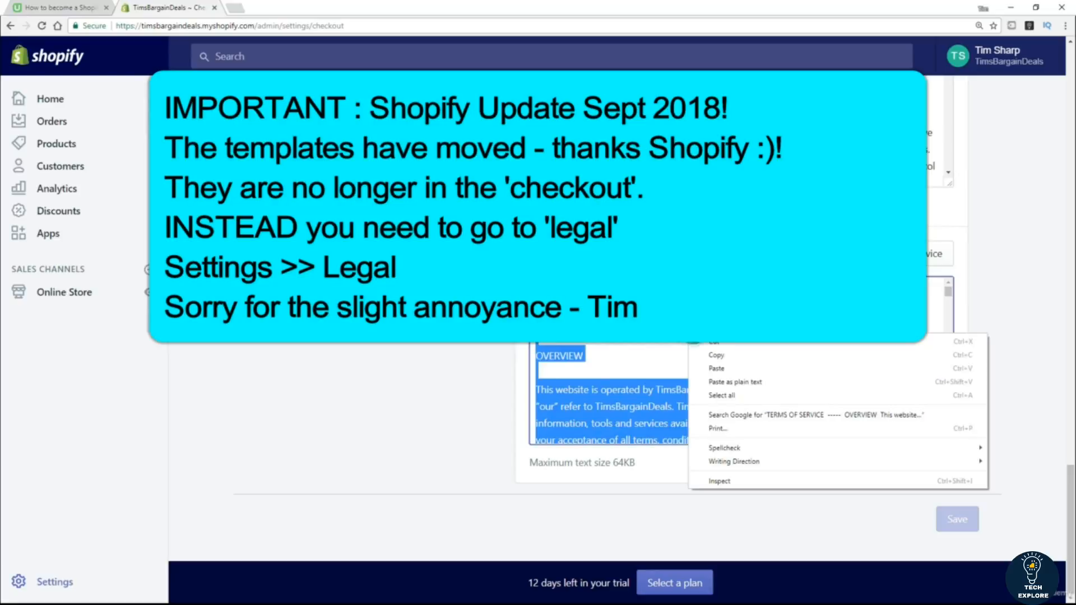
{"action": "left_click", "coordinate": [728, 357]}
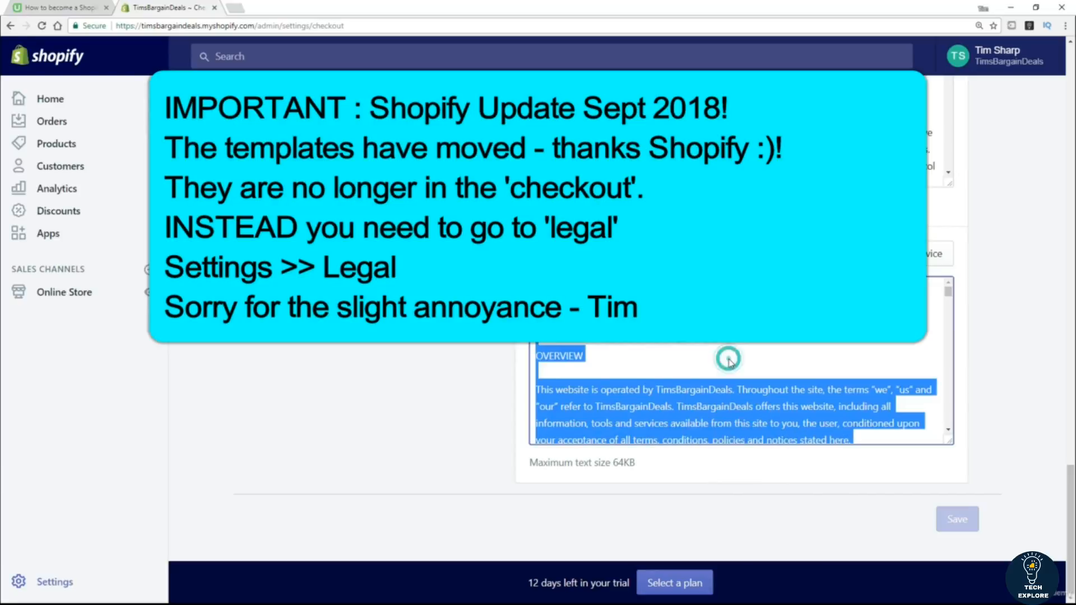
{"action": "left_click", "coordinate": [316, 397]}
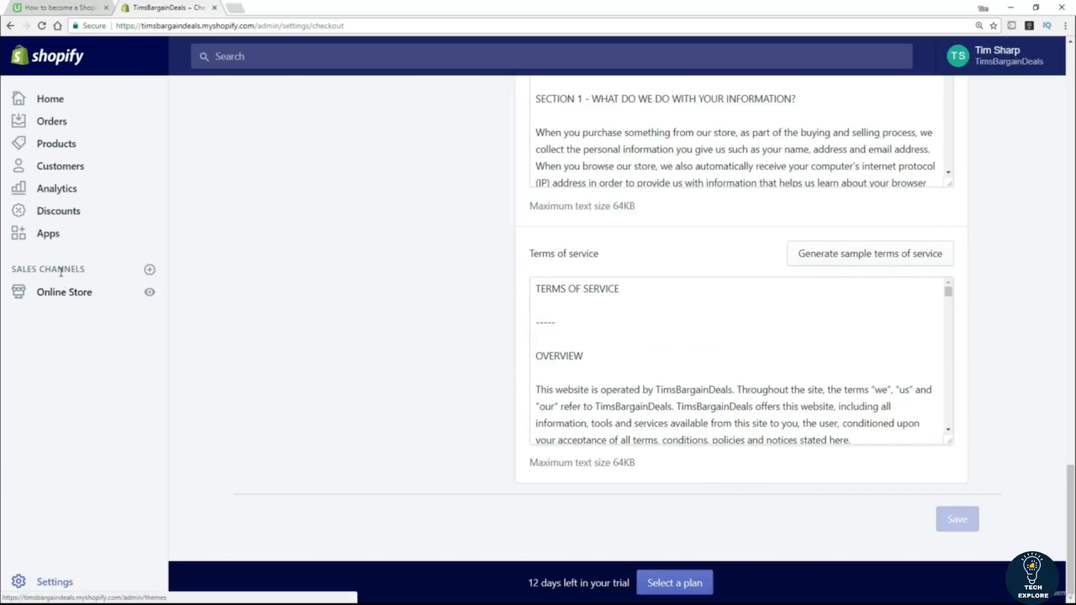
{"action": "left_click", "coordinate": [63, 296]}
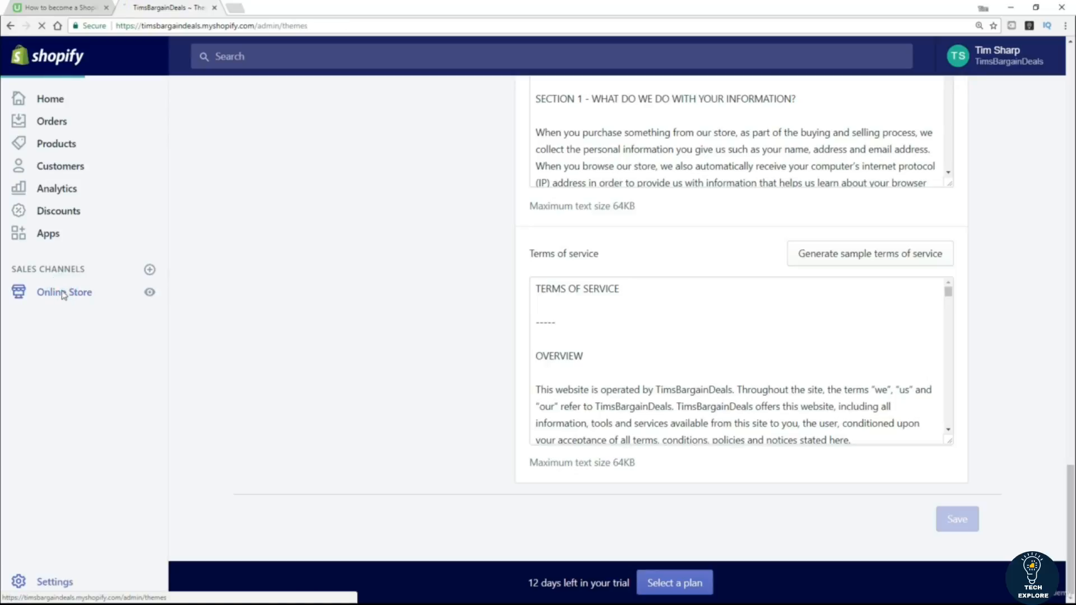
Open the Terms of Service page and paste the copied terms into its content.
{"action": "left_click", "coordinate": [50, 355]}
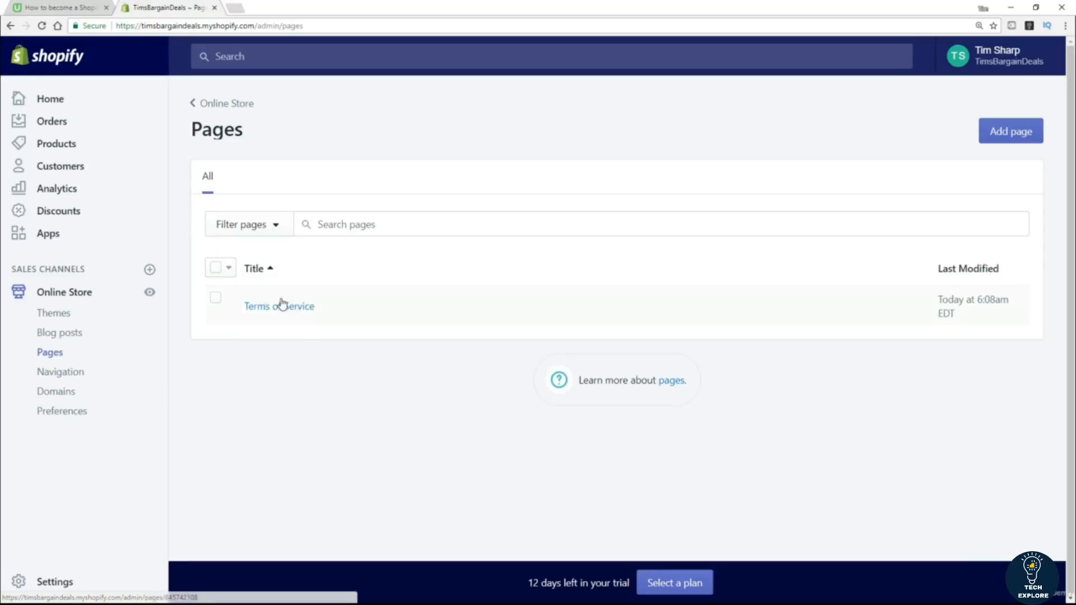
{"action": "left_click", "coordinate": [267, 310]}
{"action": "left_click", "coordinate": [465, 383]}
{"action": "key", "text": "ctrl+v"}
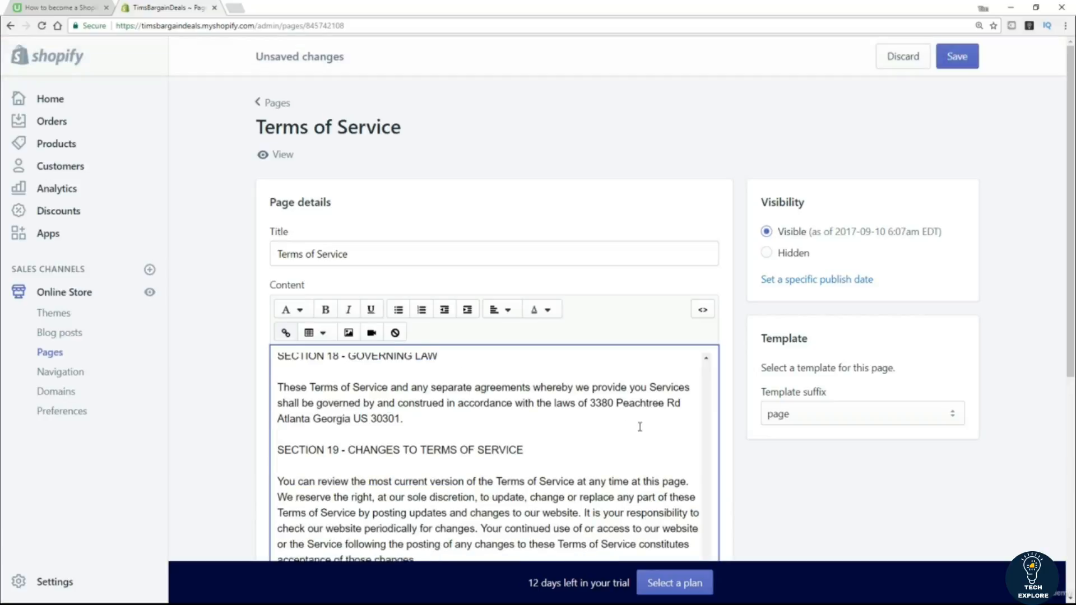
Review the pasted terms content and save the Terms of Service page.
{"action": "scroll", "coordinate": [672, 434], "scroll_direction": "up", "scroll_amount": 3}
{"action": "scroll", "coordinate": [686, 415], "scroll_direction": "up", "scroll_amount": 5}
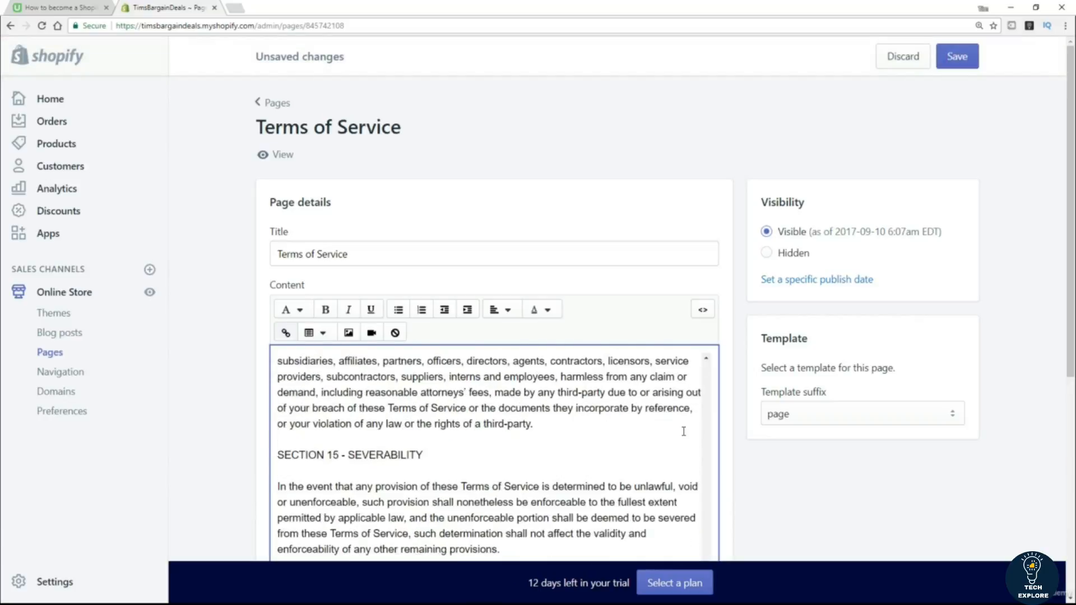
{"action": "scroll", "coordinate": [1071, 357], "scroll_direction": "down", "scroll_amount": 2}
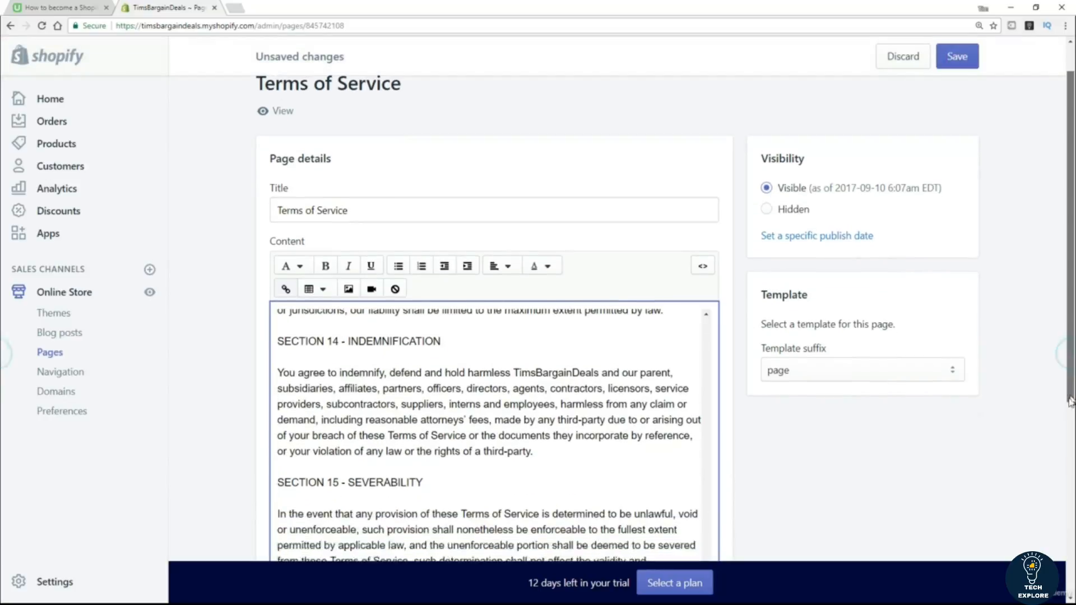
{"action": "left_click_drag", "start_coordinate": [711, 531], "coordinate": [707, 247]}
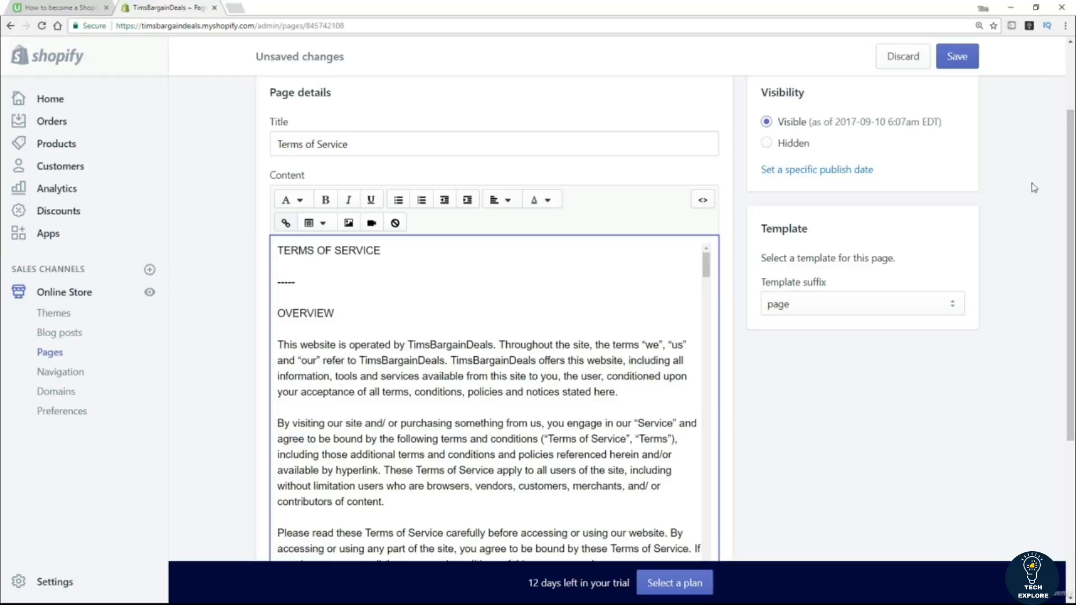
{"action": "scroll", "coordinate": [3, 257], "scroll_direction": "down", "scroll_amount": 2}
{"action": "scroll", "coordinate": [3, 258], "scroll_direction": "down", "scroll_amount": 3}
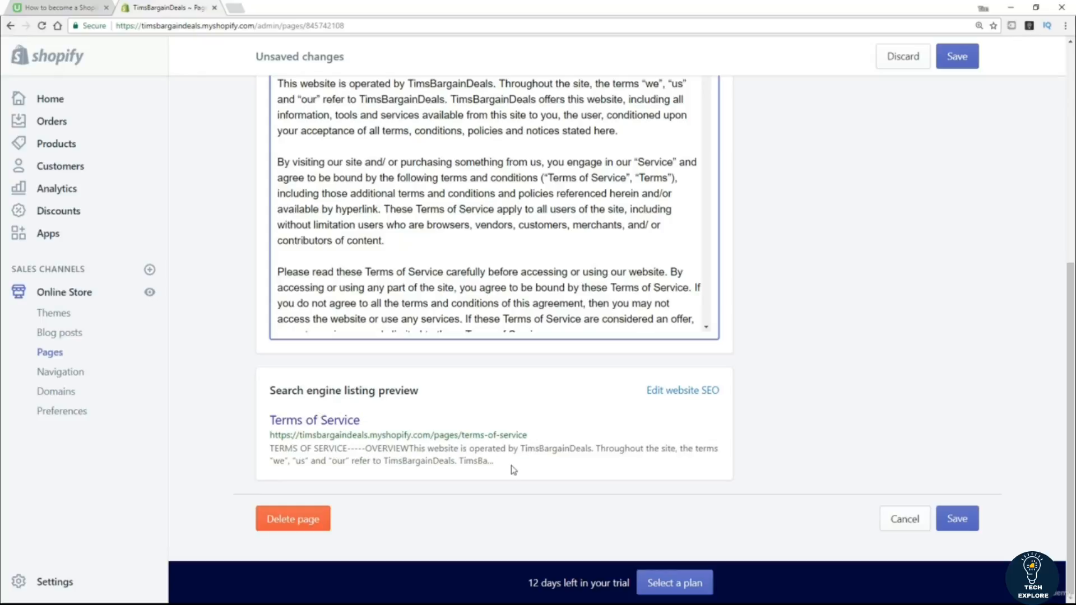
{"action": "left_click", "coordinate": [962, 521]}
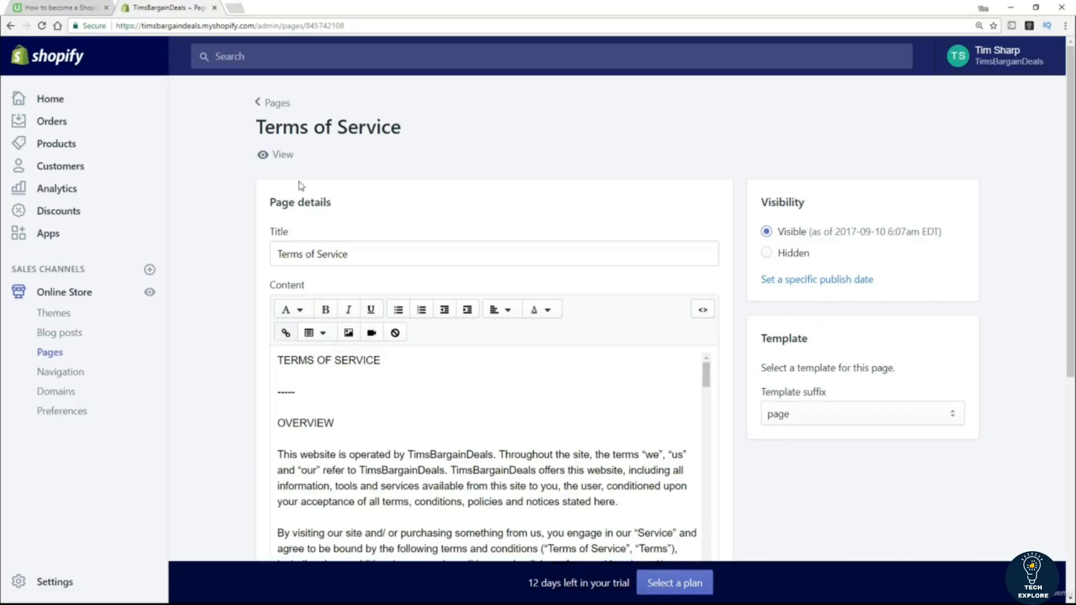
View the Terms of Service page on the live storefront and scroll through its text.
{"action": "left_click", "coordinate": [265, 155]}
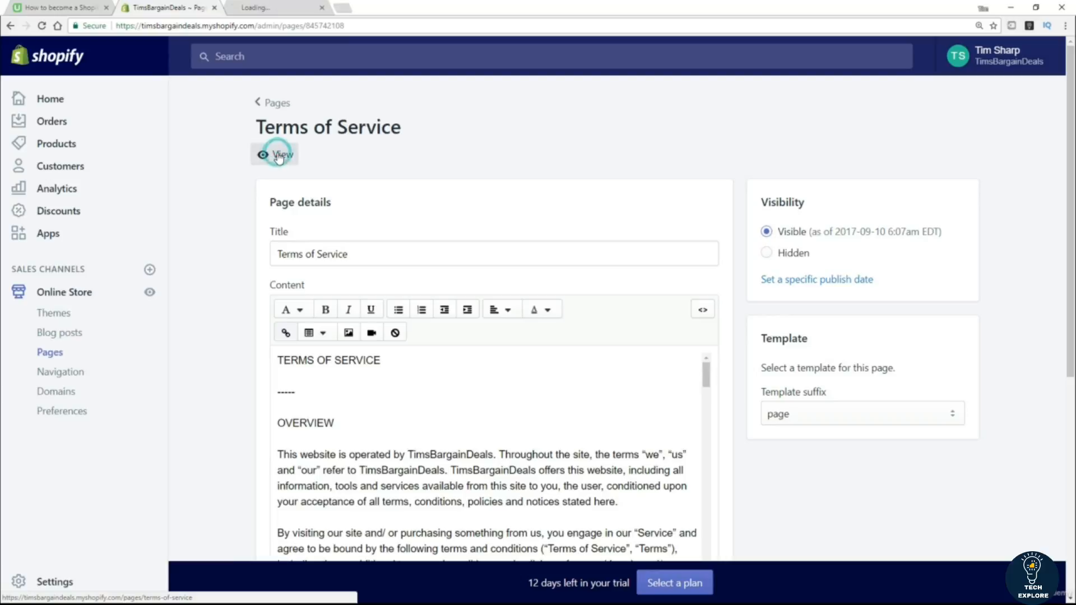
{"action": "left_click", "coordinate": [265, 9]}
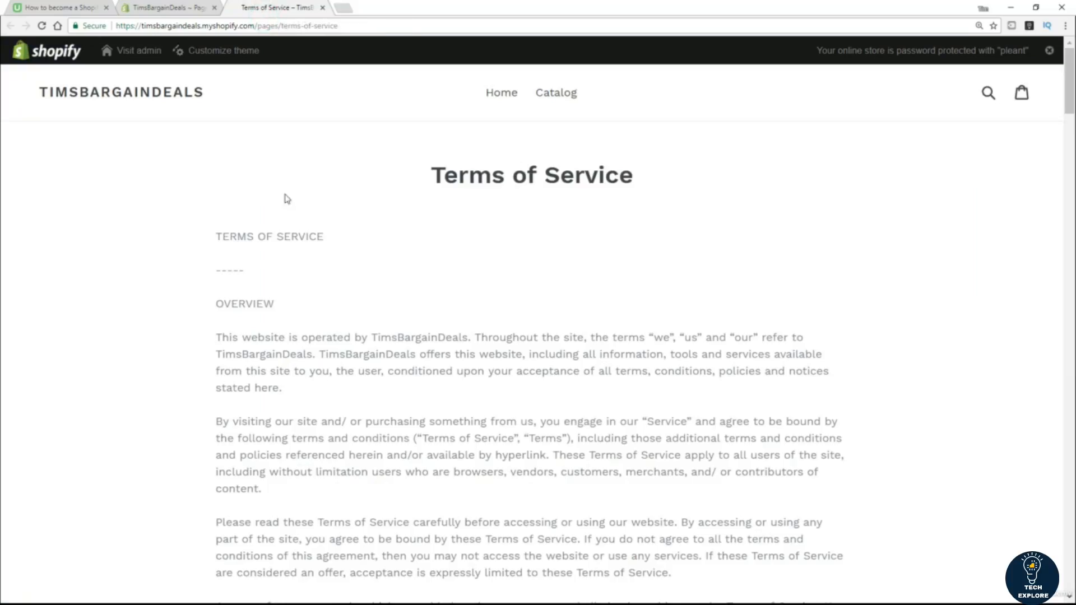
{"action": "scroll", "coordinate": [844, 221], "scroll_direction": "down", "scroll_amount": 2}
{"action": "scroll", "coordinate": [841, 213], "scroll_direction": "up", "scroll_amount": 2}
{"action": "scroll", "coordinate": [840, 213], "scroll_direction": "down", "scroll_amount": 7}
{"action": "left_click_drag", "start_coordinate": [1067, 122], "coordinate": [1068, 559]}
{"action": "left_click_drag", "start_coordinate": [1069, 490], "coordinate": [1069, 81]}
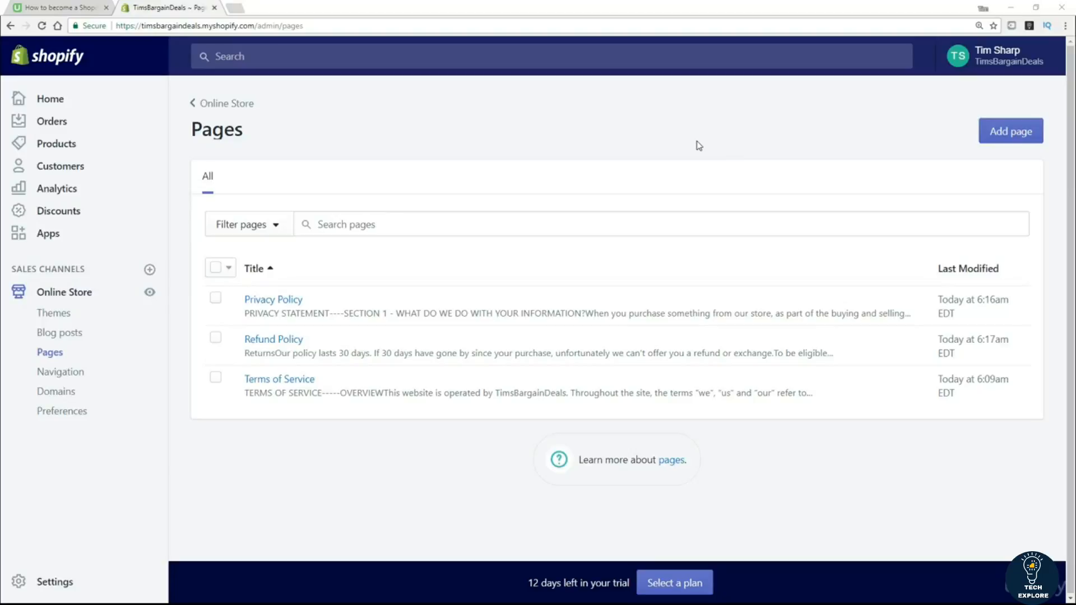
Start a new page titled 'About Us' and leave its content area empty.
{"action": "left_click", "coordinate": [1005, 140]}
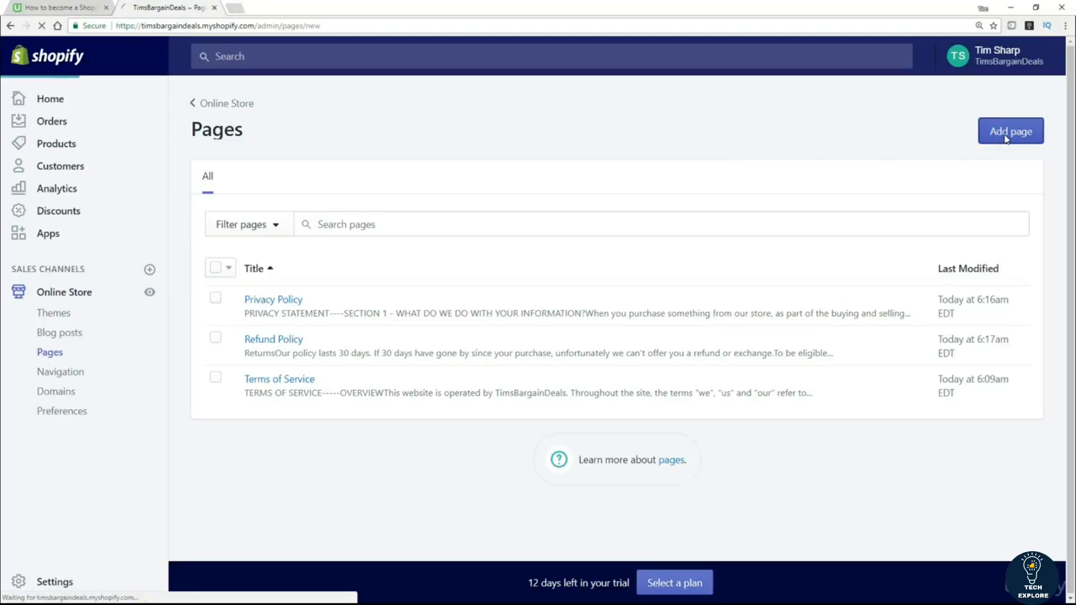
{"action": "left_click", "coordinate": [339, 231]}
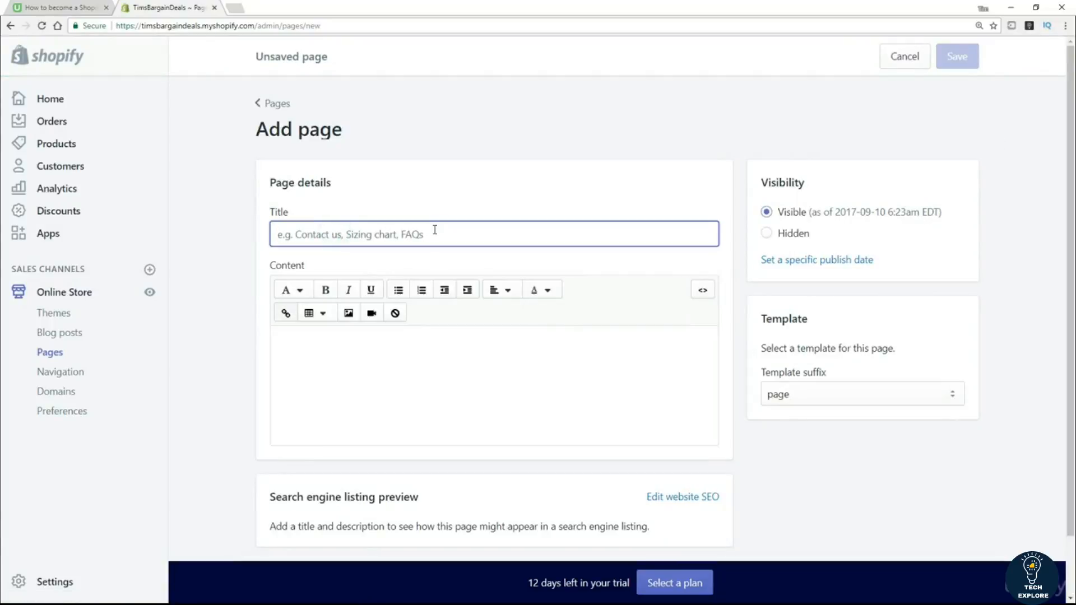
{"action": "type", "text": "About Us"}
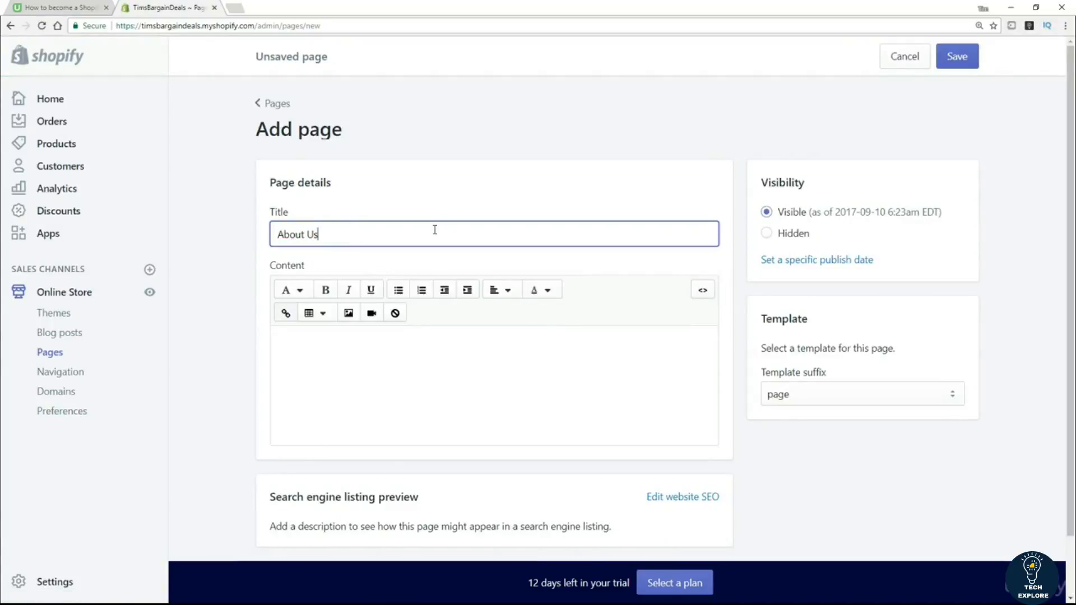
{"action": "key", "text": "Tab"}
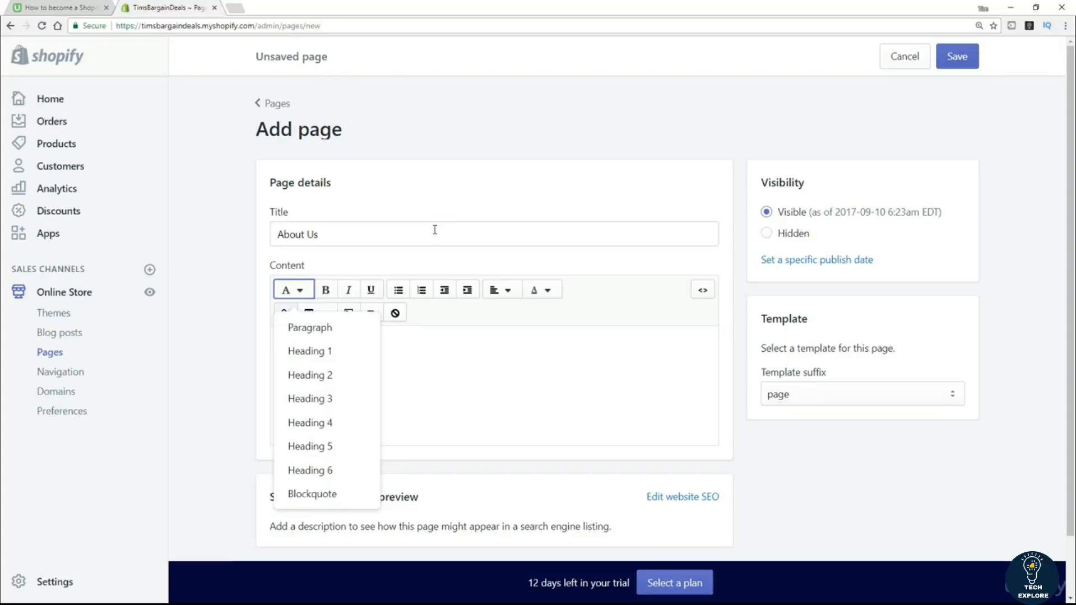
{"action": "left_click", "coordinate": [452, 372]}
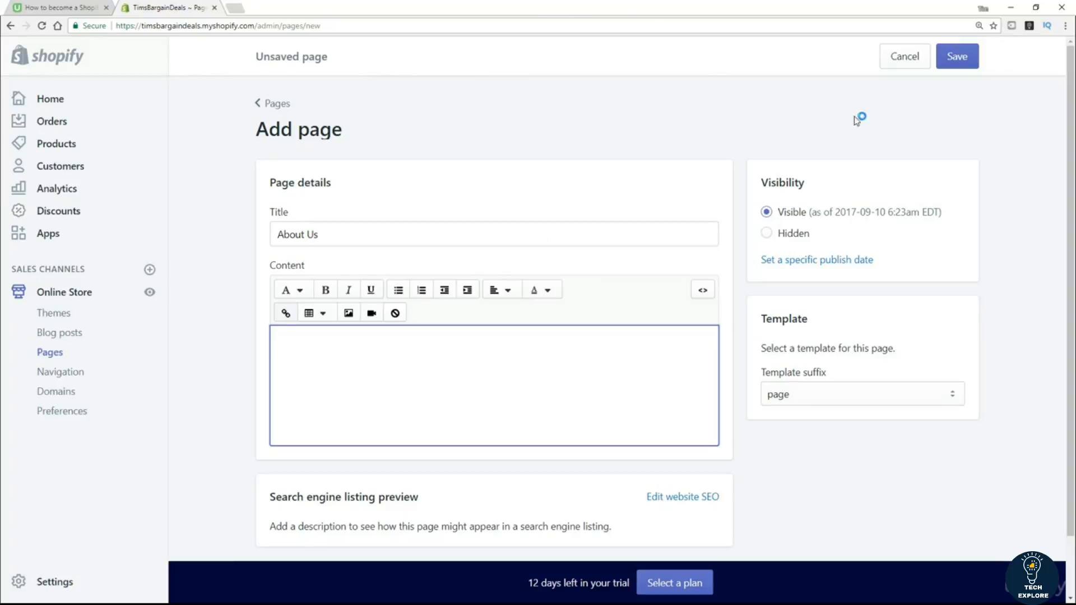
Save the About Us page, preview it on the storefront, then close the preview tab.
{"action": "left_click", "coordinate": [973, 66]}
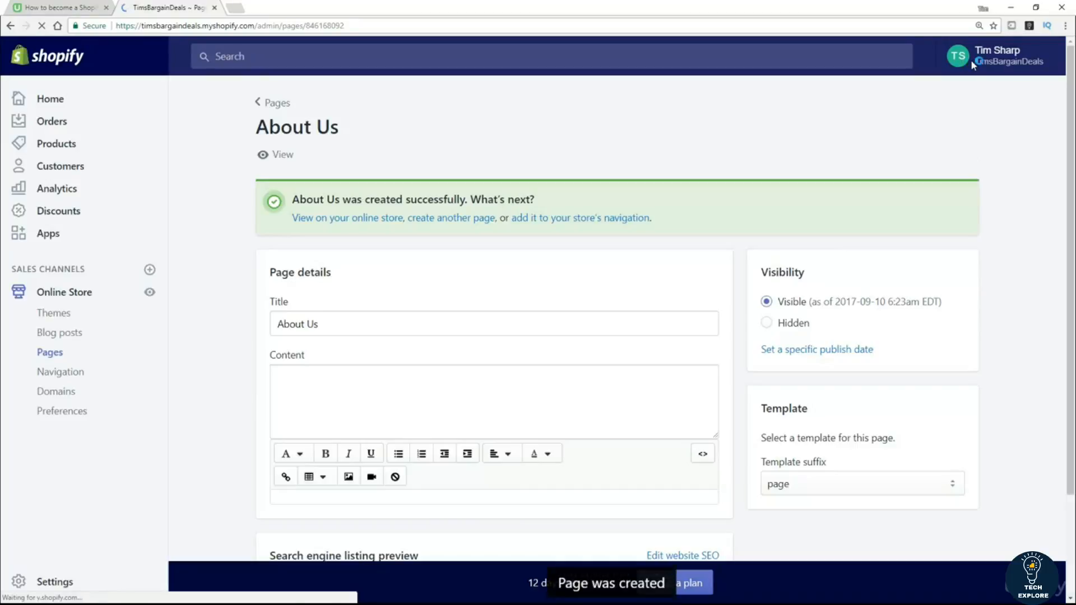
{"action": "left_click", "coordinate": [287, 157]}
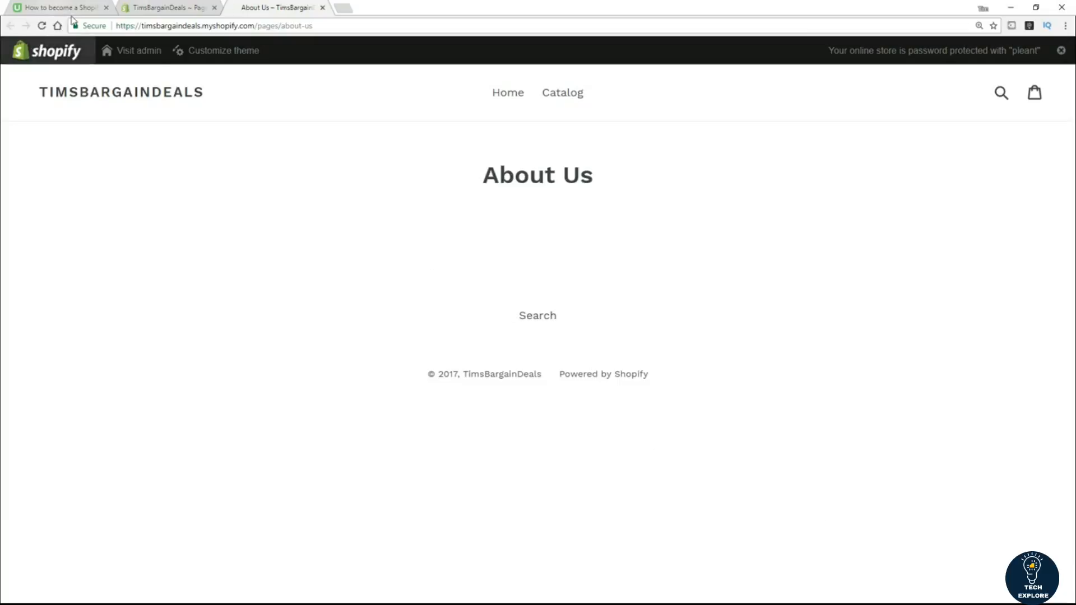
{"action": "key", "text": "ctrl+w"}
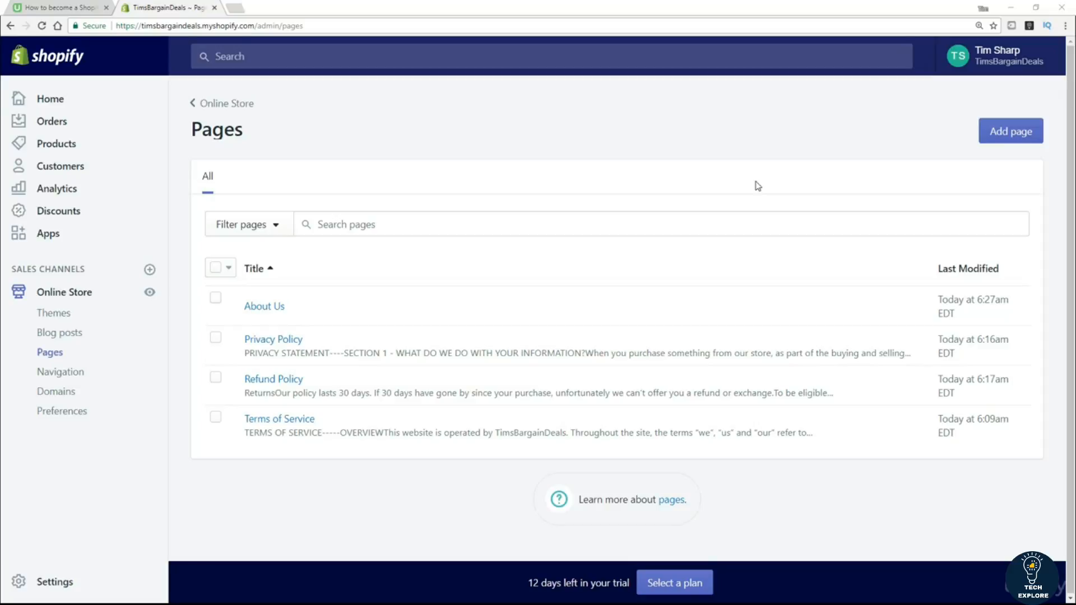
Create a page titled 'Contact Us' with the text 'Please use the form below to contact us :'.
{"action": "left_click", "coordinate": [1022, 132]}
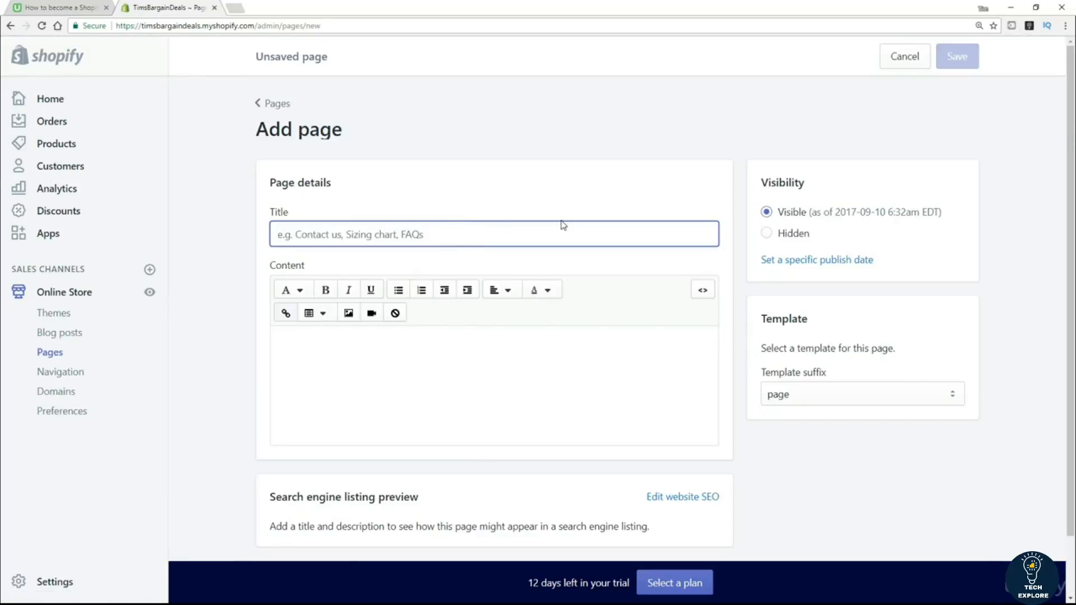
{"action": "type", "text": "Contact Us"}
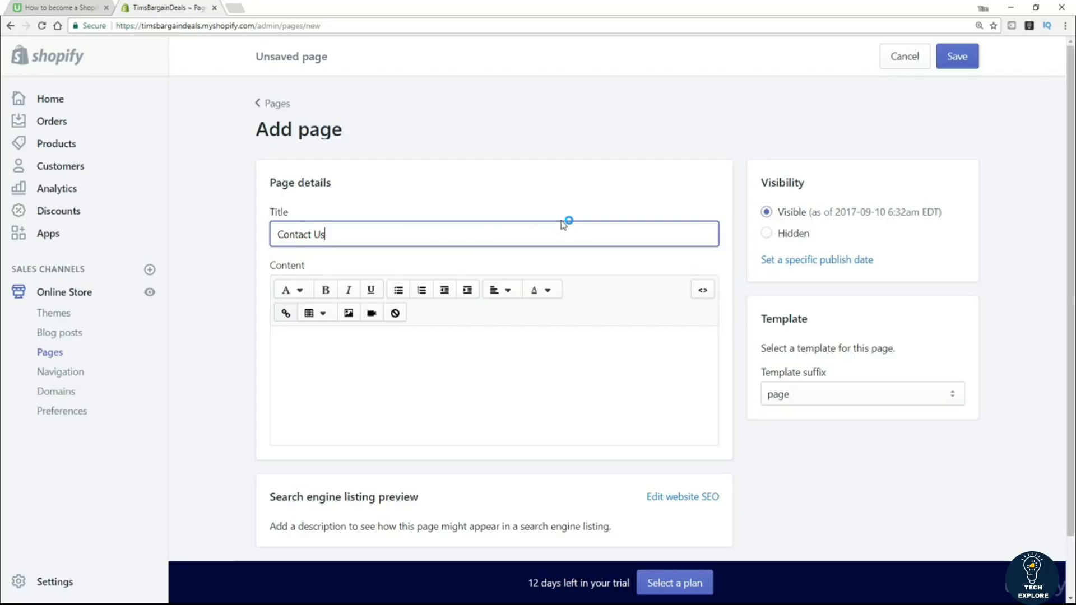
{"action": "left_click", "coordinate": [371, 369]}
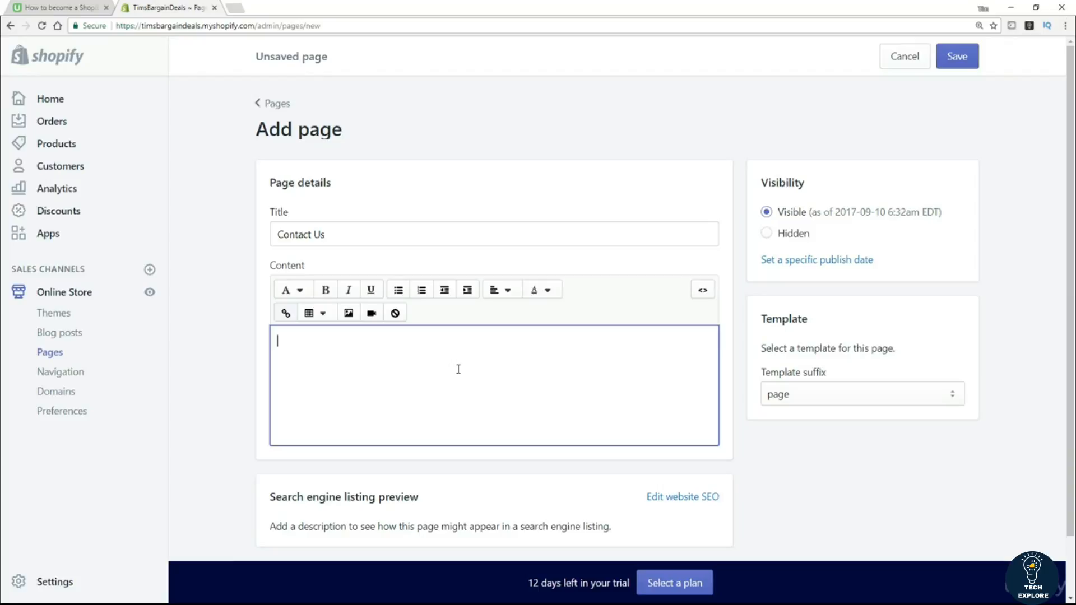
{"action": "type", "text": "Please use"}
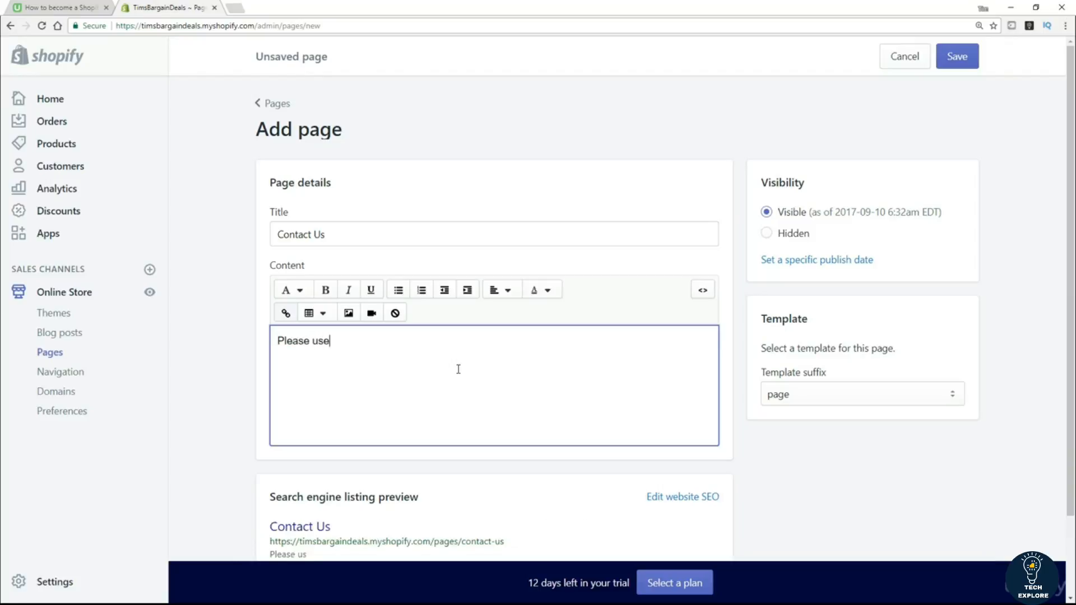
{"action": "type", "text": " the form below to contact us :"}
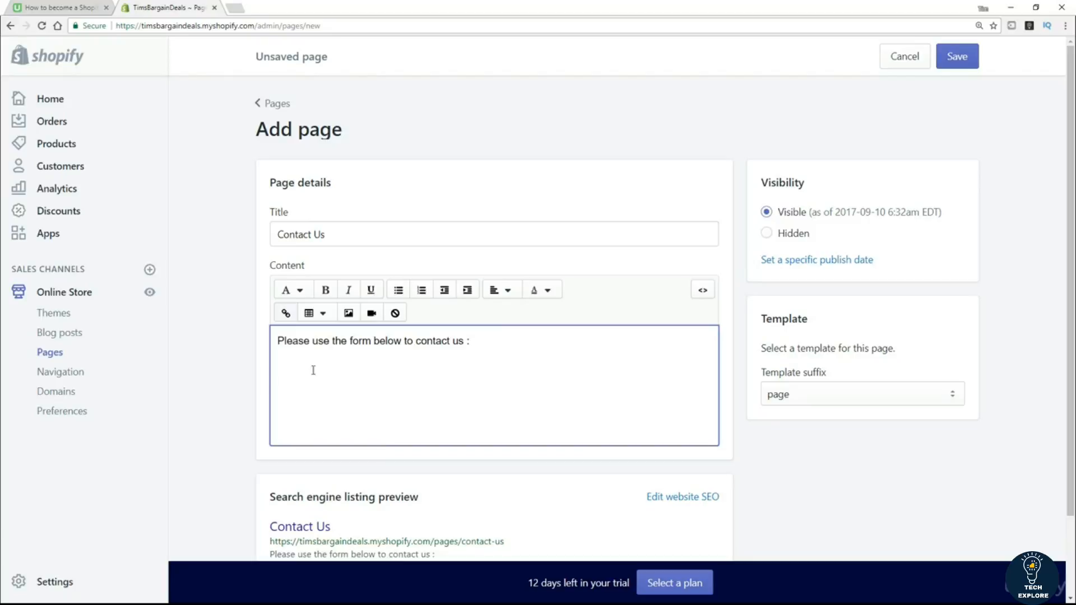
{"action": "left_click", "coordinate": [777, 488]}
Assign the page.contact template, save the page, and view it on the storefront.
{"action": "scroll", "coordinate": [897, 465], "scroll_direction": "down", "scroll_amount": 1}
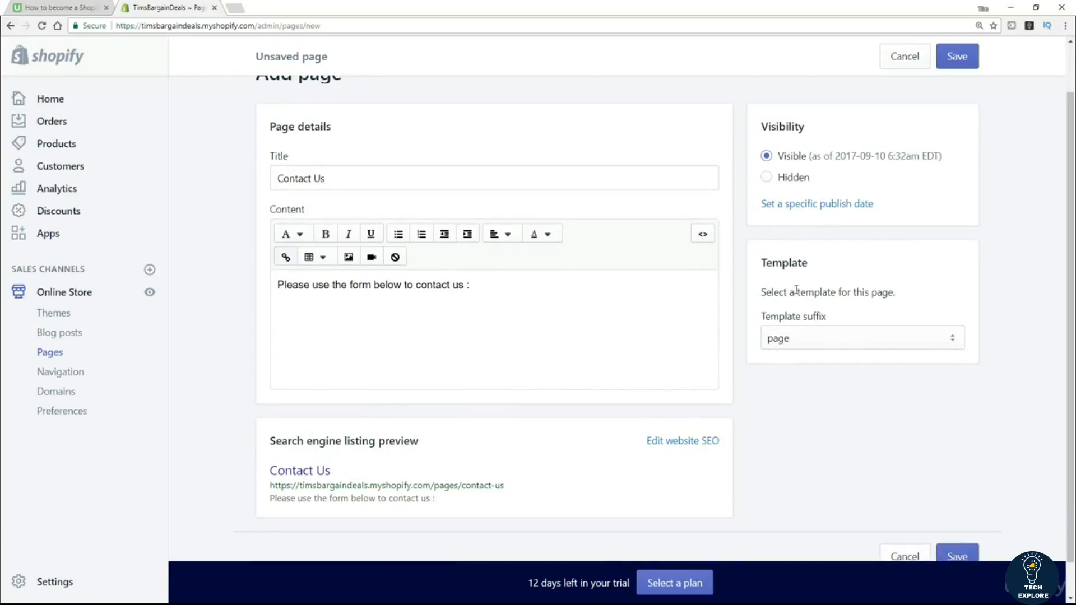
{"action": "left_click", "coordinate": [937, 339]}
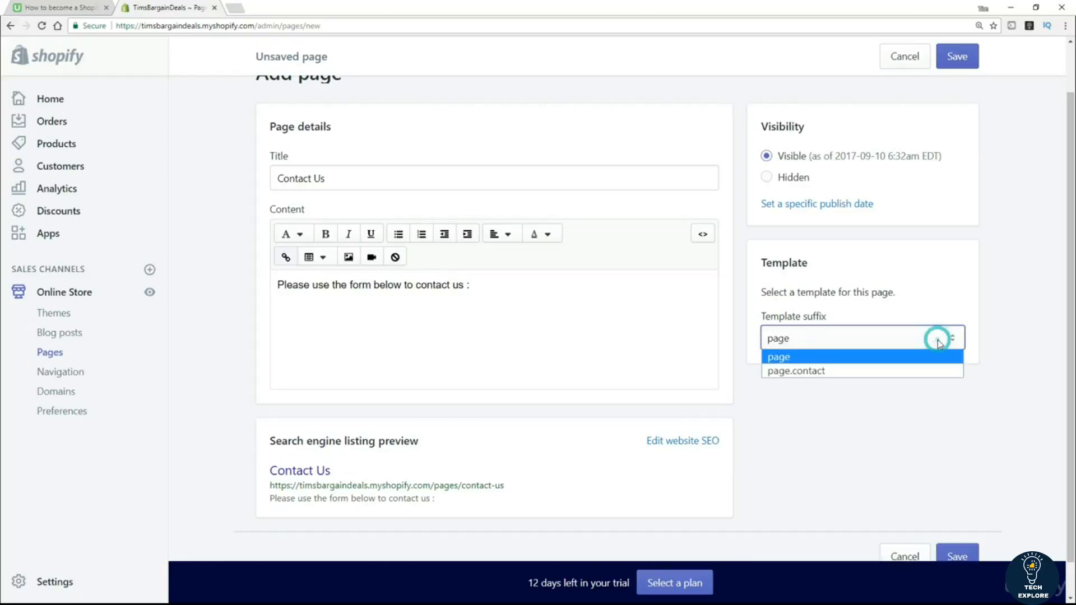
{"action": "left_click", "coordinate": [831, 372]}
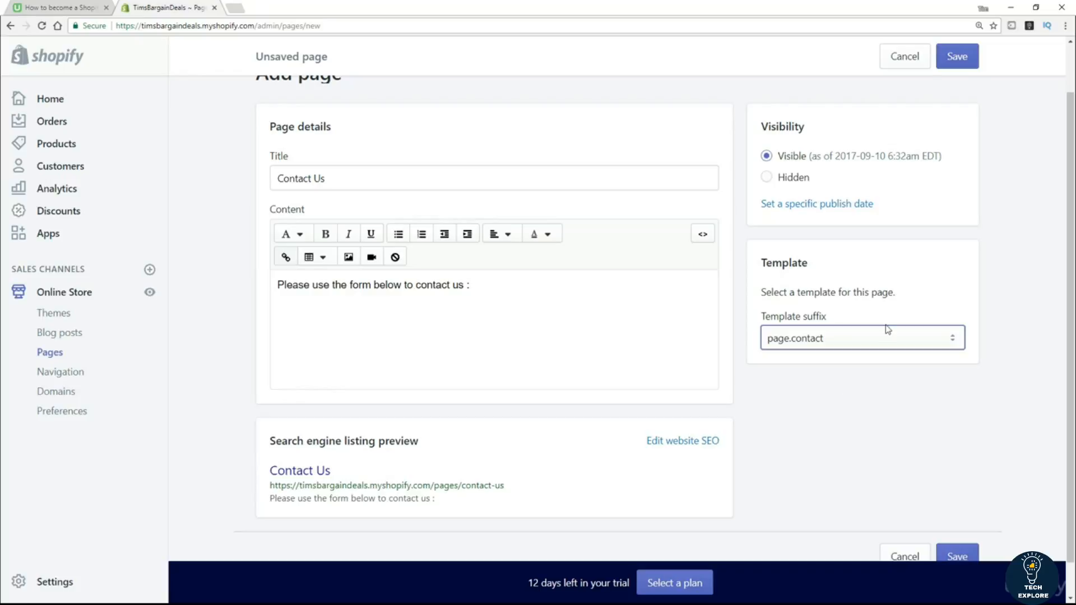
{"action": "left_click", "coordinate": [957, 58]}
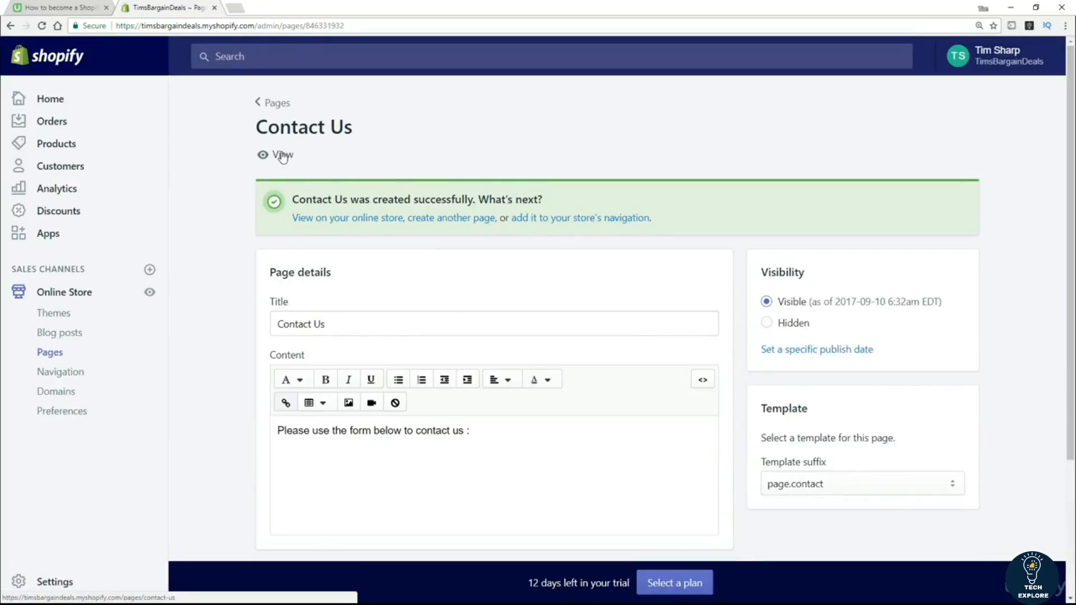
{"action": "left_click", "coordinate": [282, 156]}
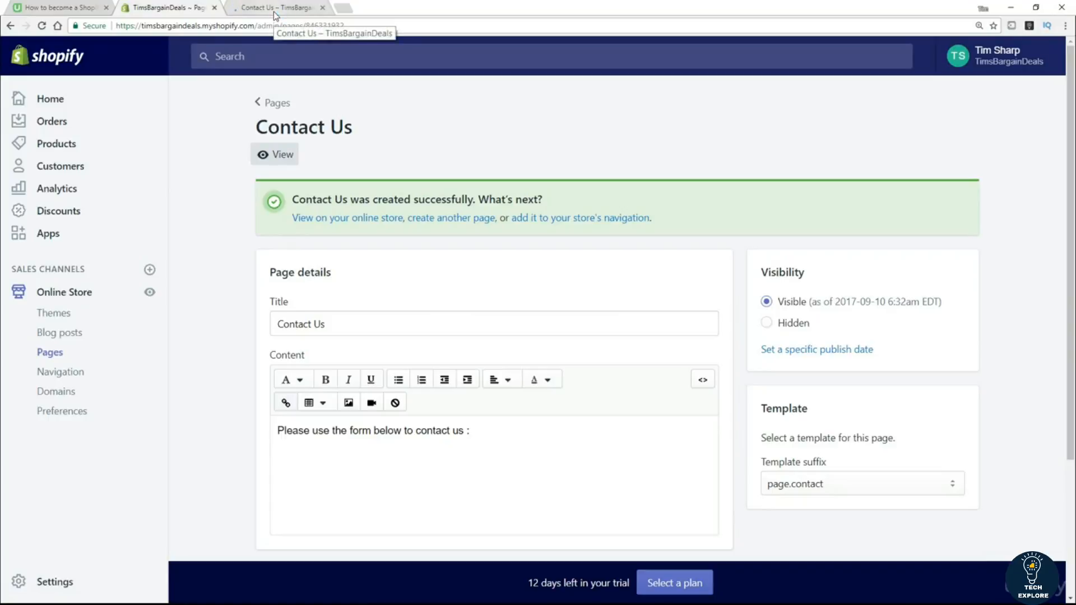
{"action": "left_click", "coordinate": [275, 12]}
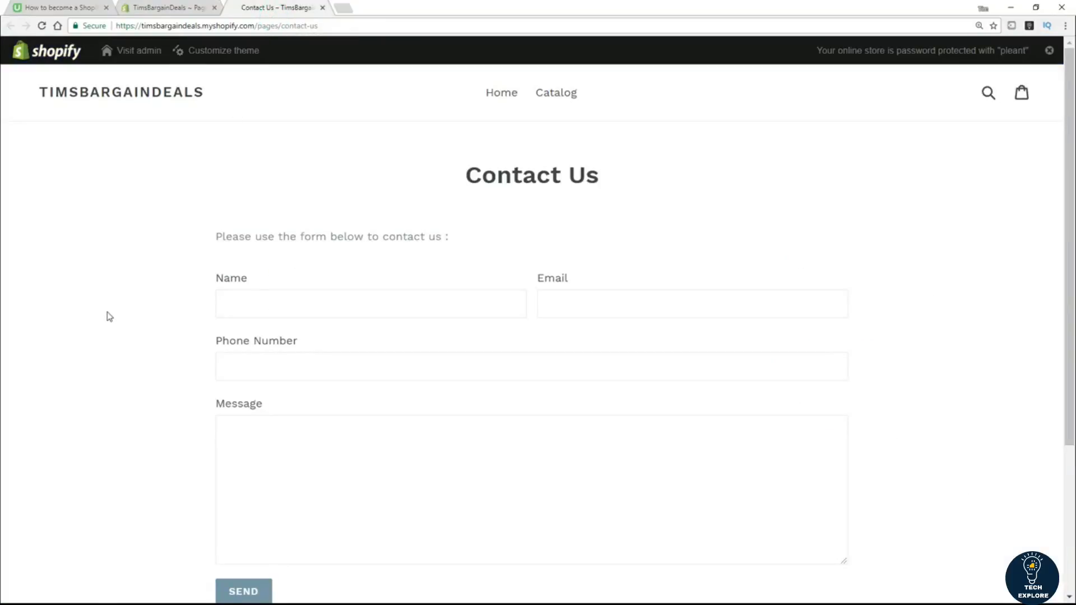
{"action": "scroll", "coordinate": [107, 319], "scroll_direction": "down", "scroll_amount": 1}
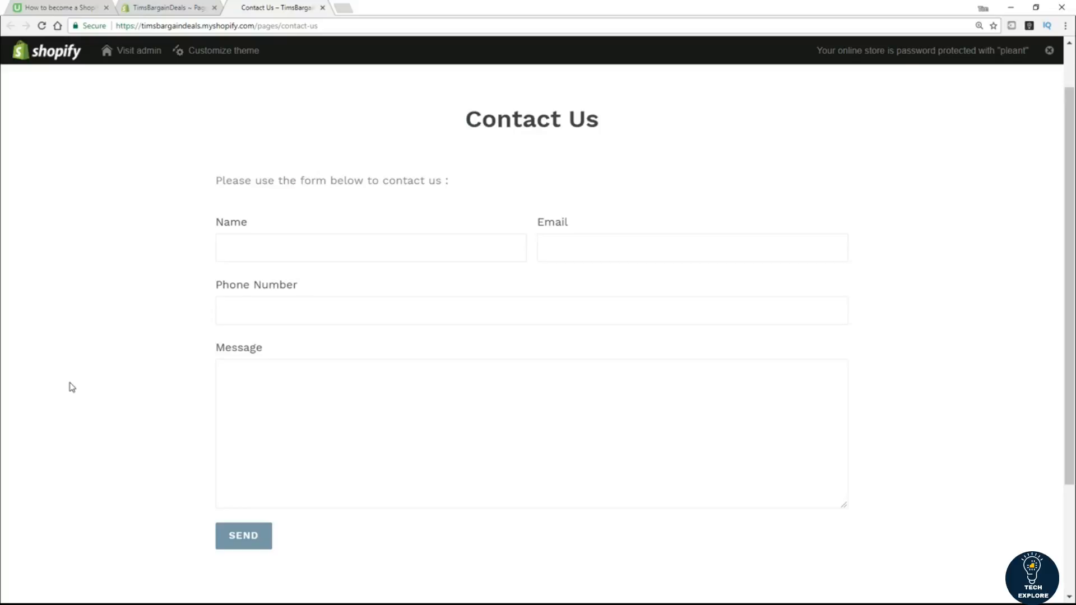
{"action": "left_click", "coordinate": [152, 7]}
{"action": "scroll", "coordinate": [837, 376], "scroll_direction": "down", "scroll_amount": 2}
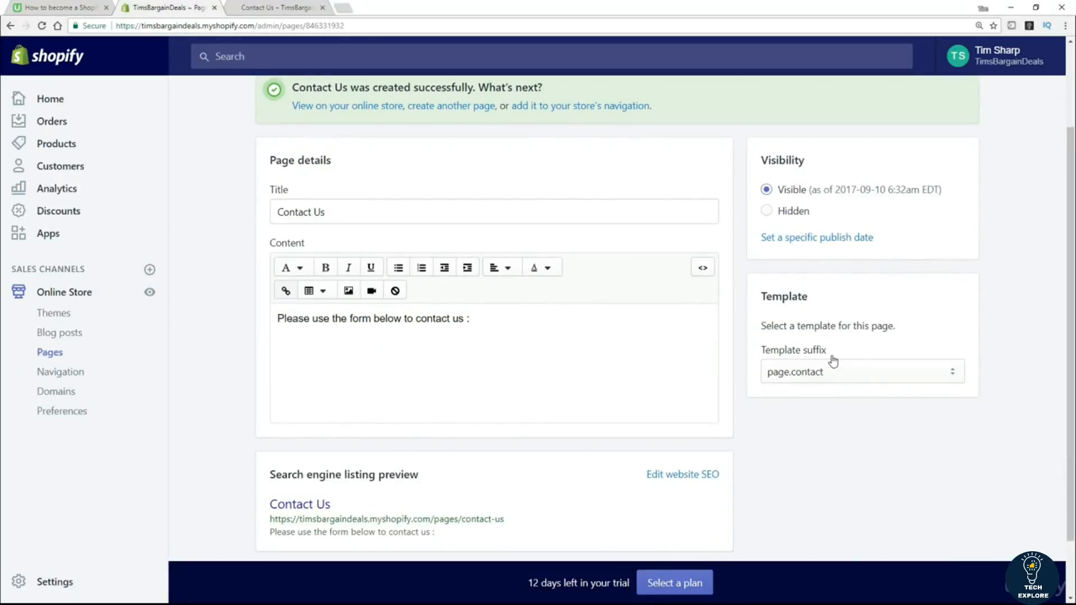
Keep page.contact as the Contact Us template and return to the Pages list.
{"action": "left_click", "coordinate": [812, 378]}
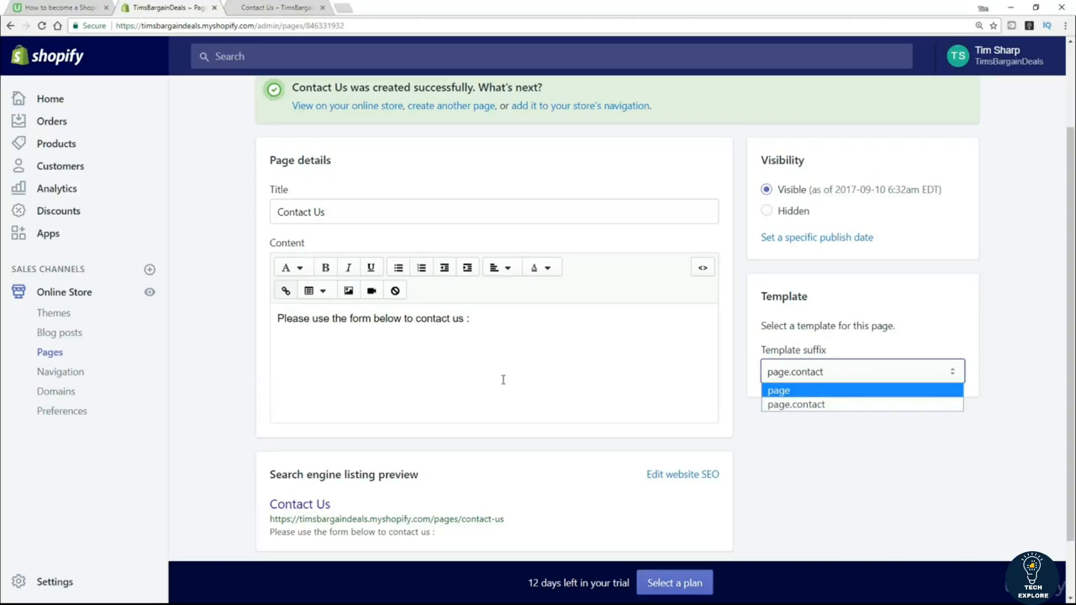
{"action": "left_click", "coordinate": [967, 507]}
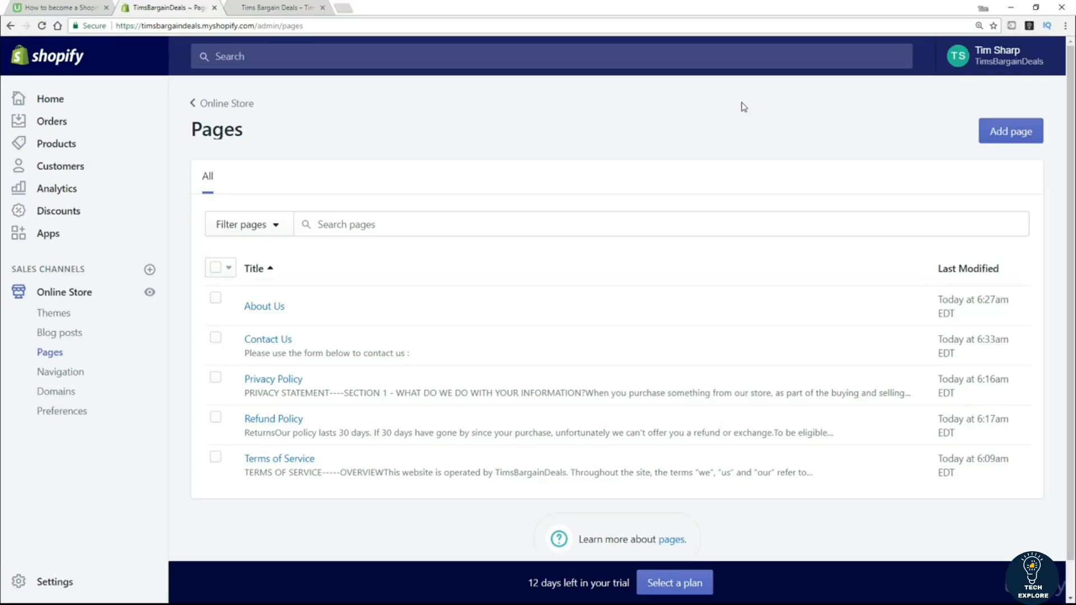
Scroll through the live storefront, then go to the admin's Navigation settings.
{"action": "left_click", "coordinate": [236, 9]}
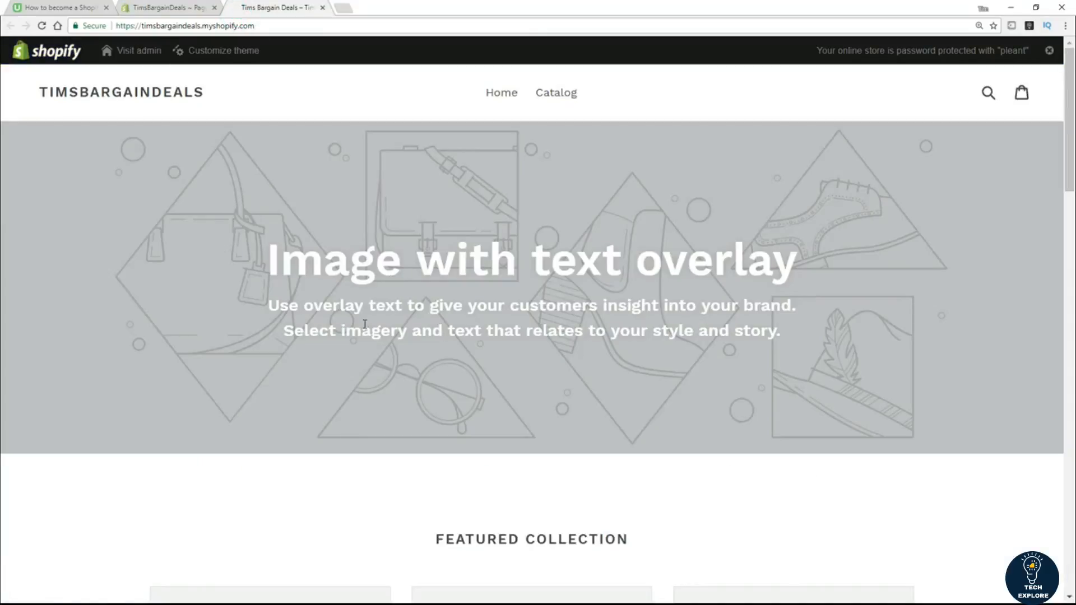
{"action": "scroll", "coordinate": [363, 336], "scroll_direction": "down", "scroll_amount": 1}
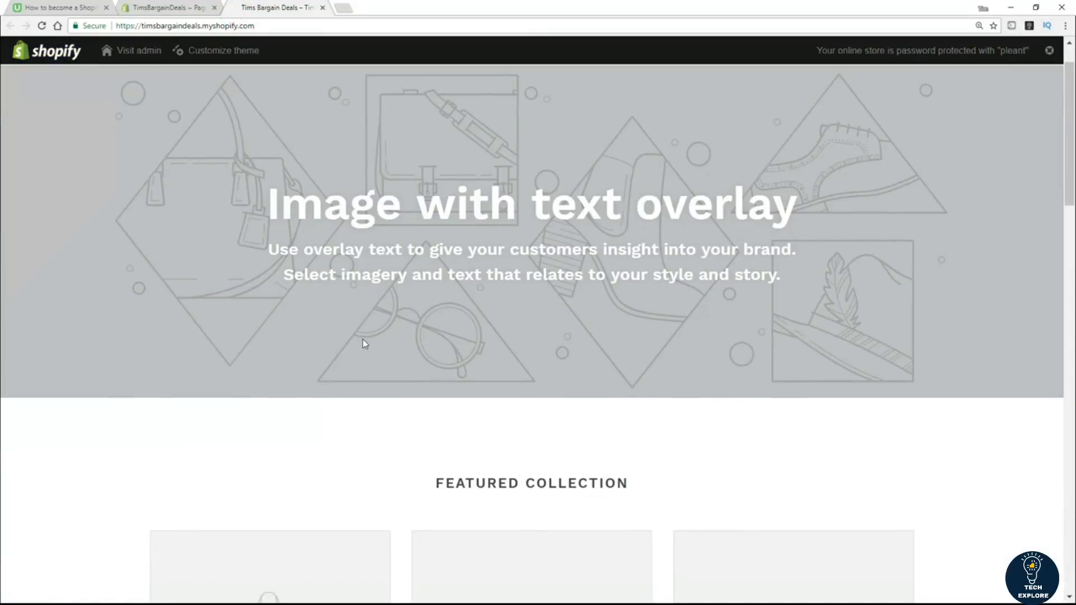
{"action": "scroll", "coordinate": [504, 348], "scroll_direction": "down", "scroll_amount": 6}
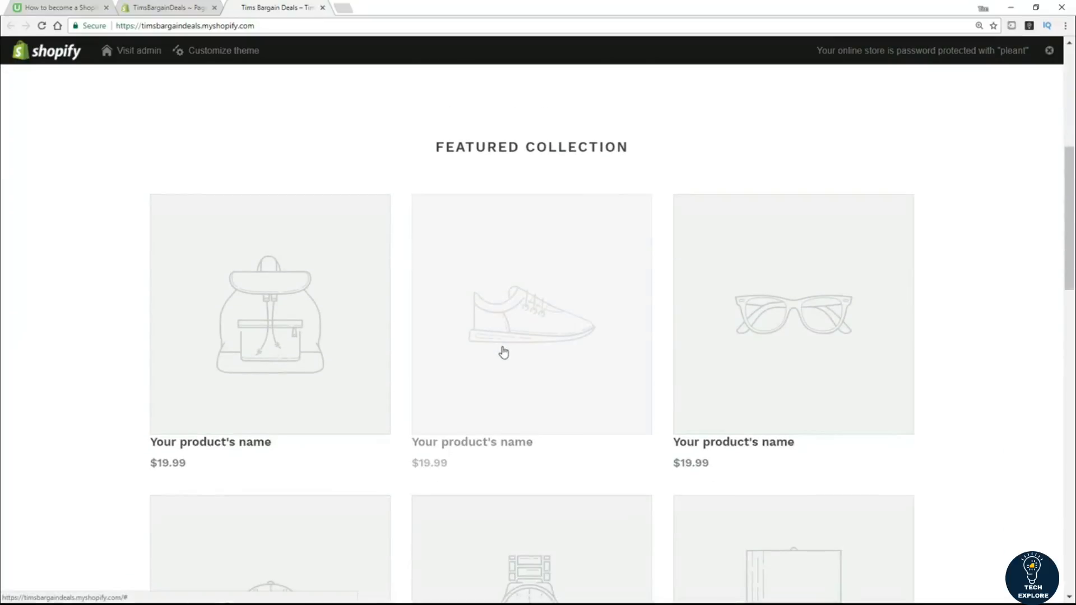
{"action": "scroll", "coordinate": [503, 352], "scroll_direction": "down", "scroll_amount": 2}
{"action": "left_click_drag", "start_coordinate": [1072, 267], "coordinate": [1060, 106]}
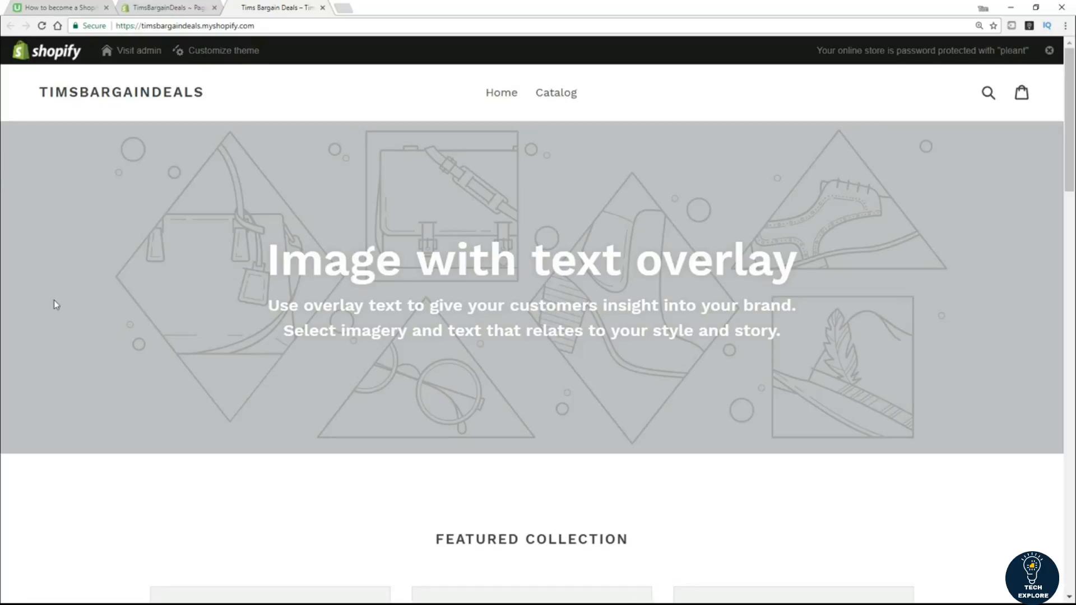
{"action": "left_click", "coordinate": [175, 9]}
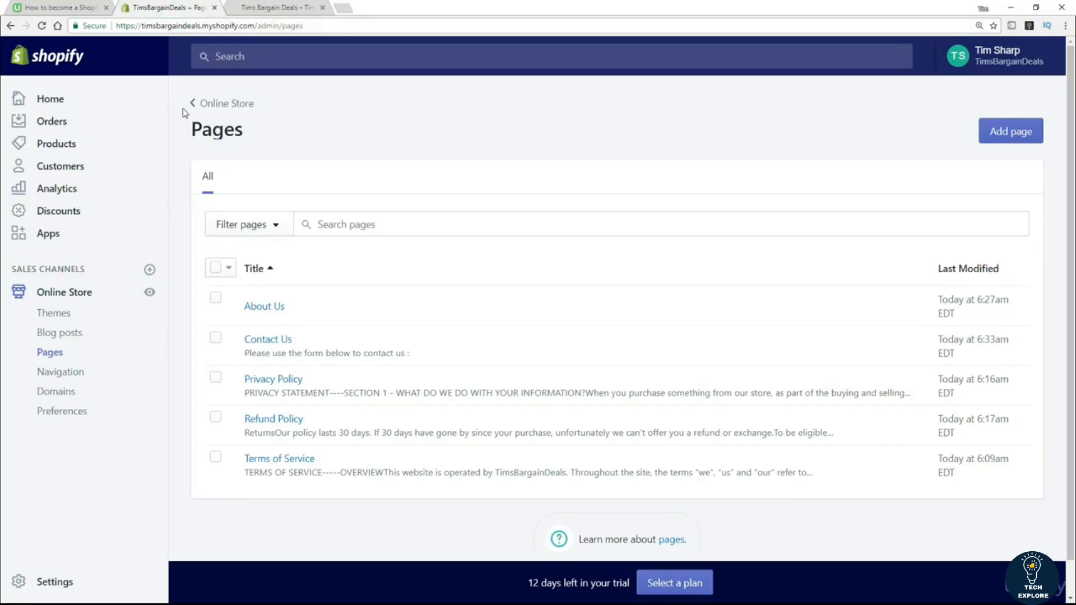
{"action": "left_click", "coordinate": [61, 377]}
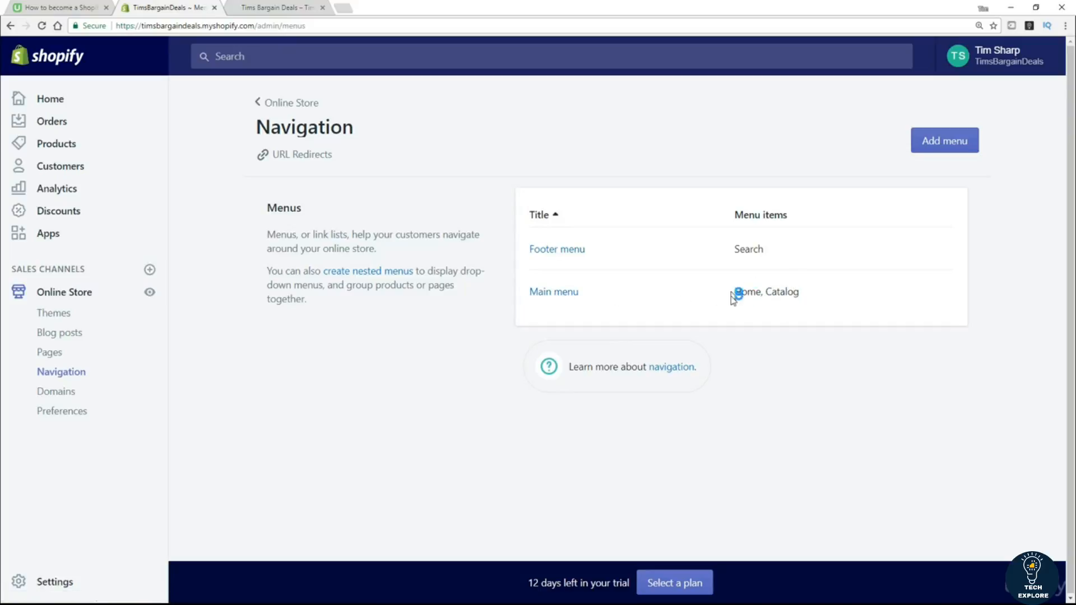
Compare the storefront's header and footer links, then open the Main menu with Home and Catalog.
{"action": "left_click", "coordinate": [255, 8]}
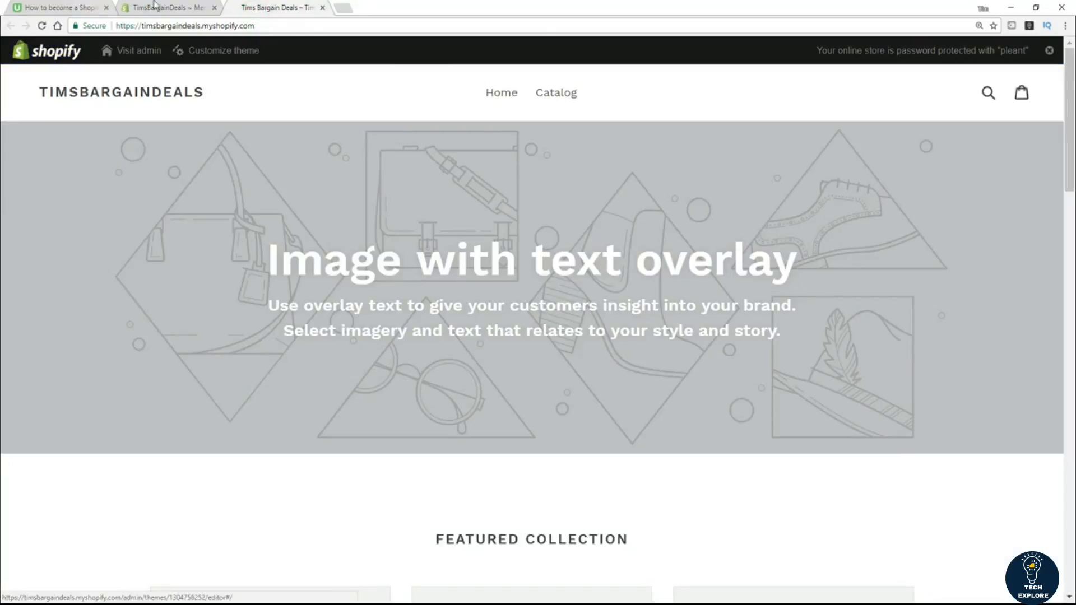
{"action": "left_click", "coordinate": [185, 8]}
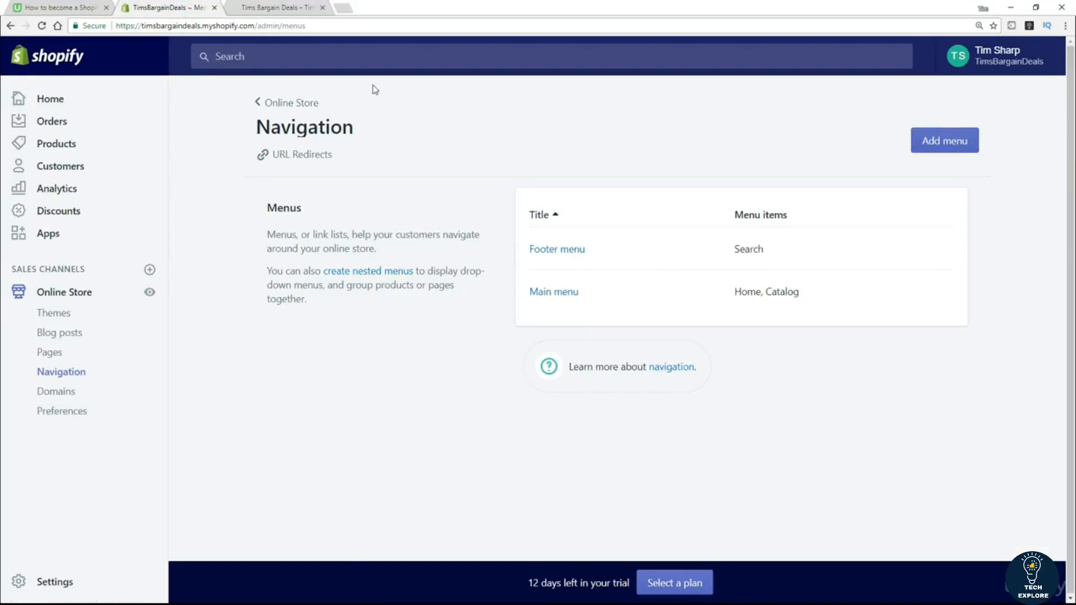
{"action": "left_click", "coordinate": [265, 8]}
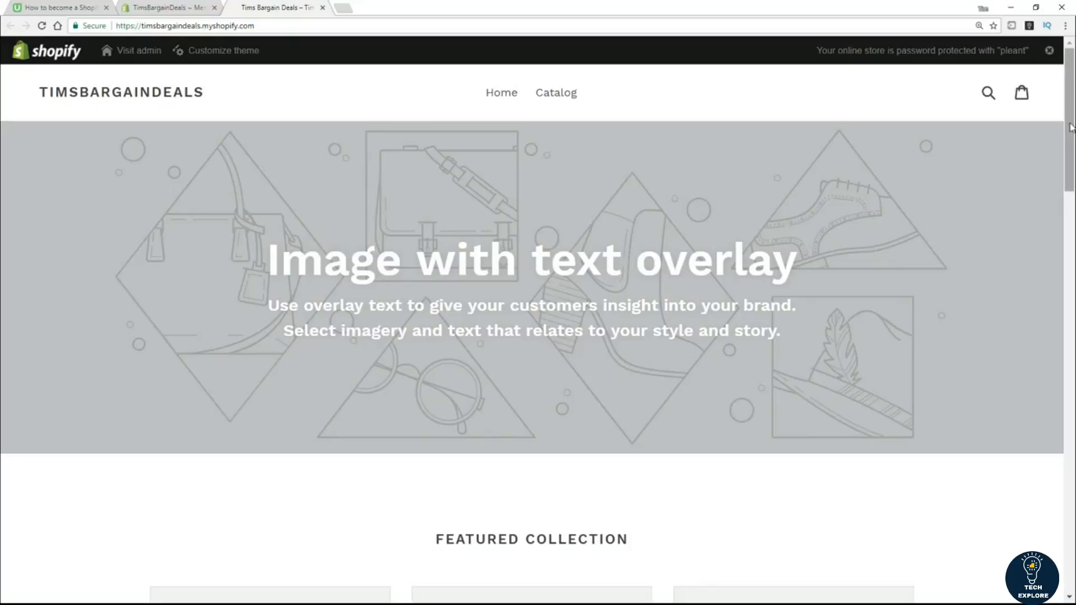
{"action": "scroll", "coordinate": [1067, 148], "scroll_direction": "down", "scroll_amount": 1}
{"action": "left_click_drag", "start_coordinate": [1066, 148], "coordinate": [1066, 544]}
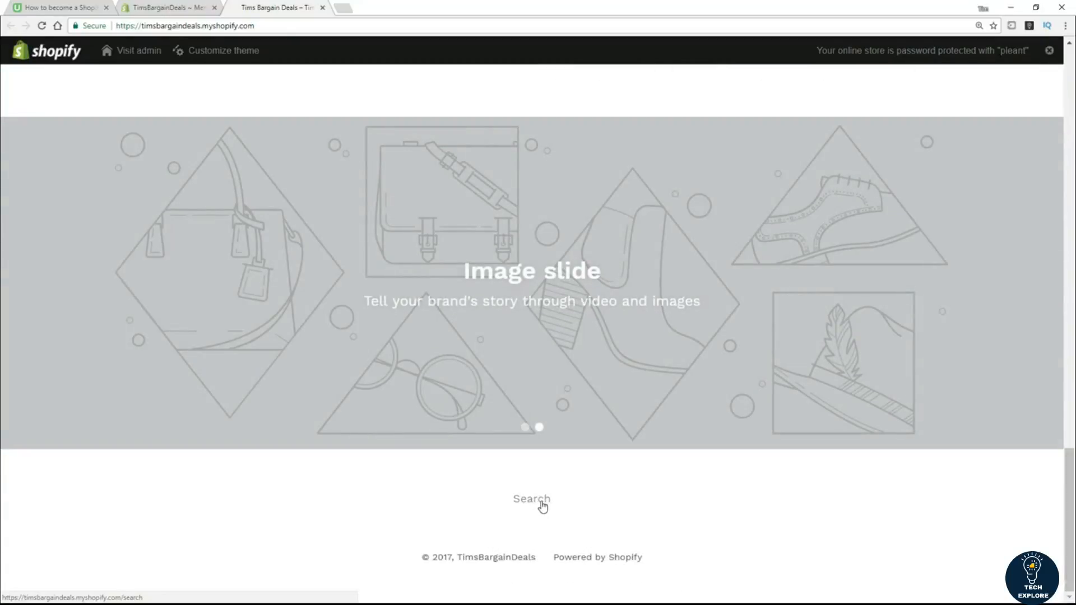
{"action": "left_click", "coordinate": [168, 8]}
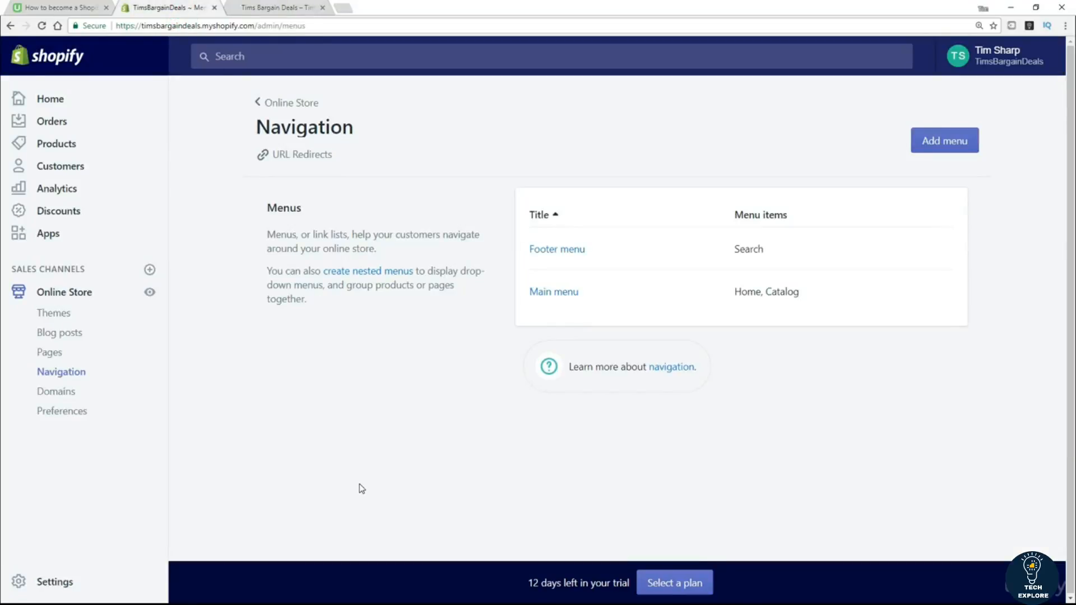
{"action": "left_click", "coordinate": [560, 296]}
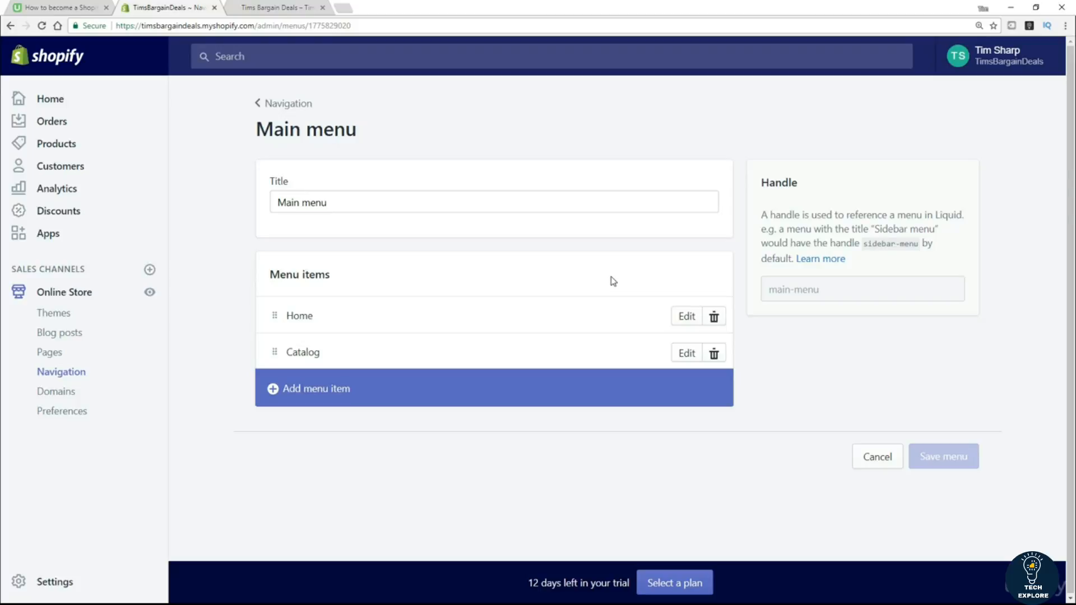
Add an 'About Us' Main menu item linked to Pages > About Us.
{"action": "left_click", "coordinate": [319, 395]}
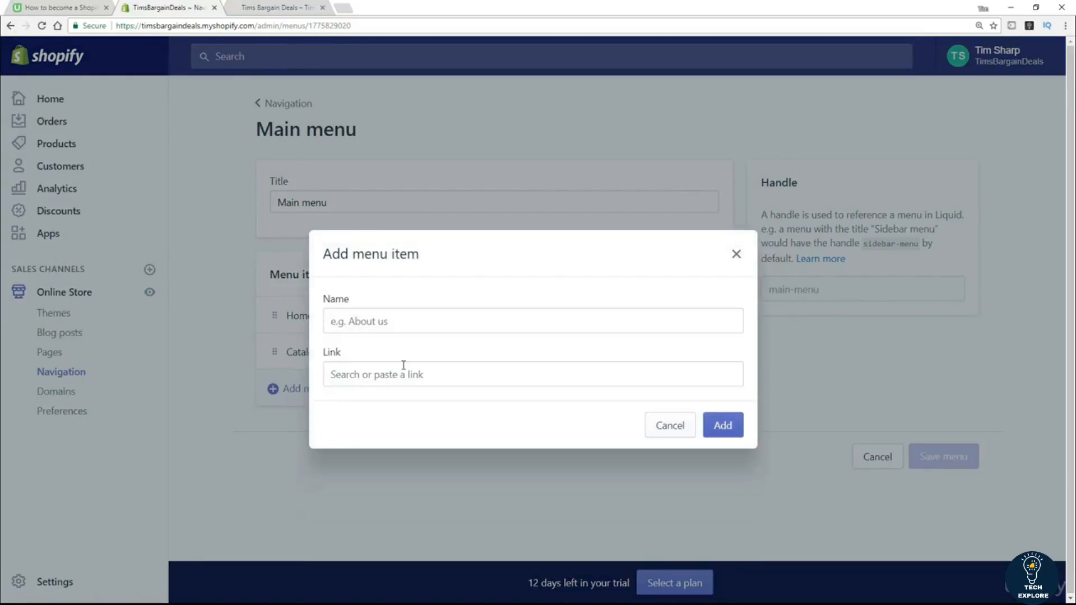
{"action": "left_click", "coordinate": [409, 321]}
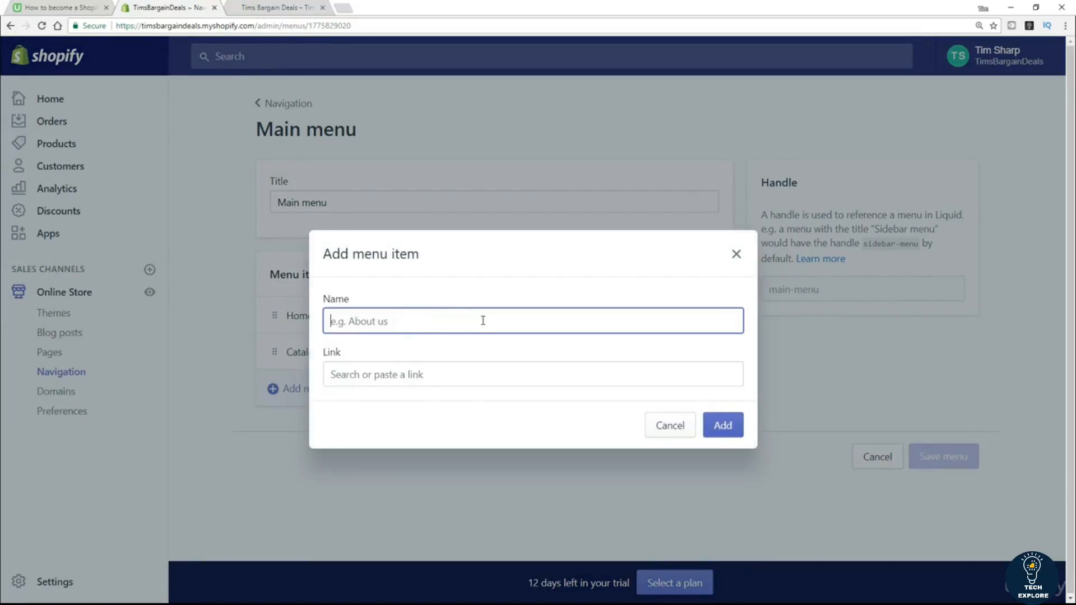
{"action": "type", "text": "bout Us"}
{"action": "left_click", "coordinate": [435, 375]}
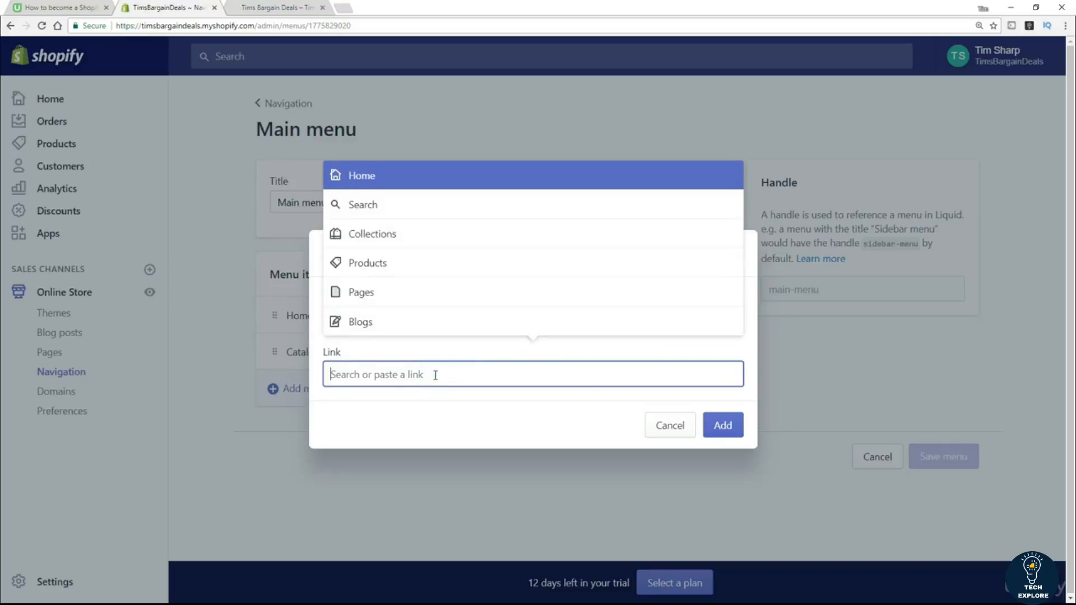
{"action": "left_click", "coordinate": [359, 295]}
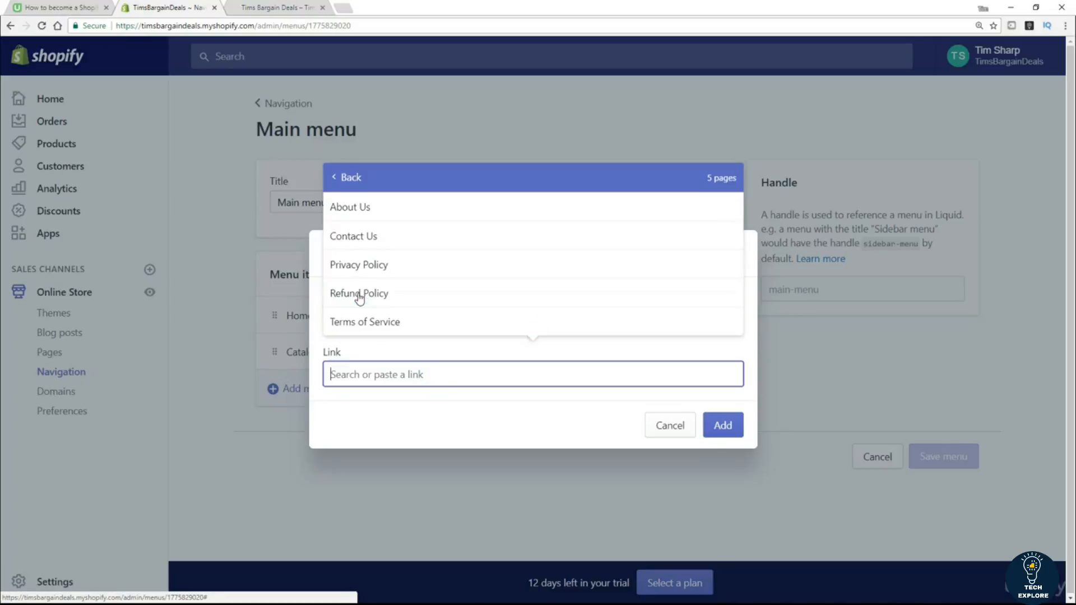
{"action": "left_click", "coordinate": [384, 218]}
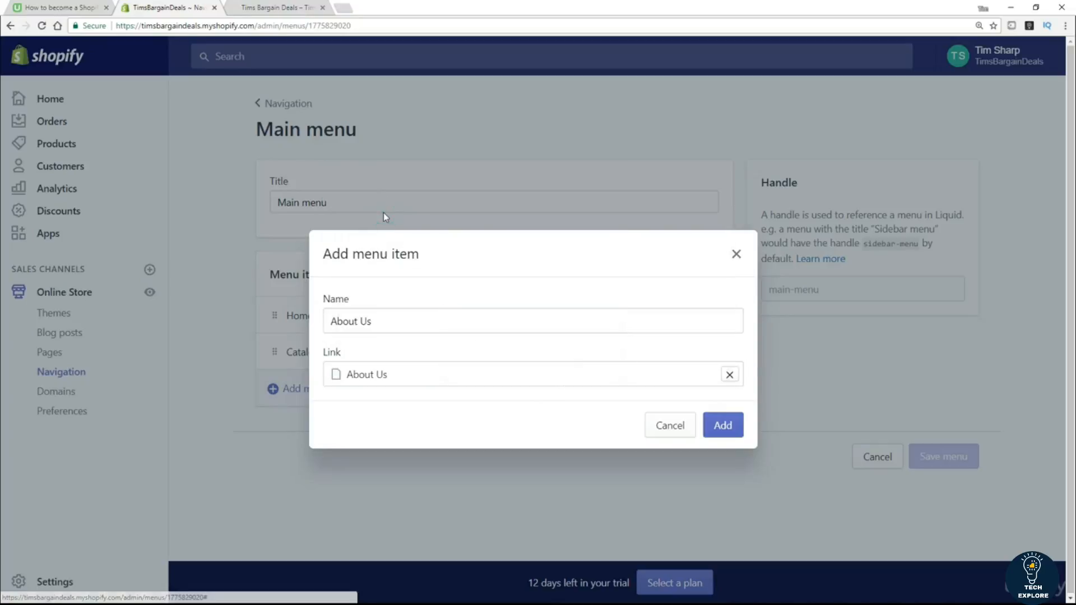
{"action": "left_click", "coordinate": [723, 435]}
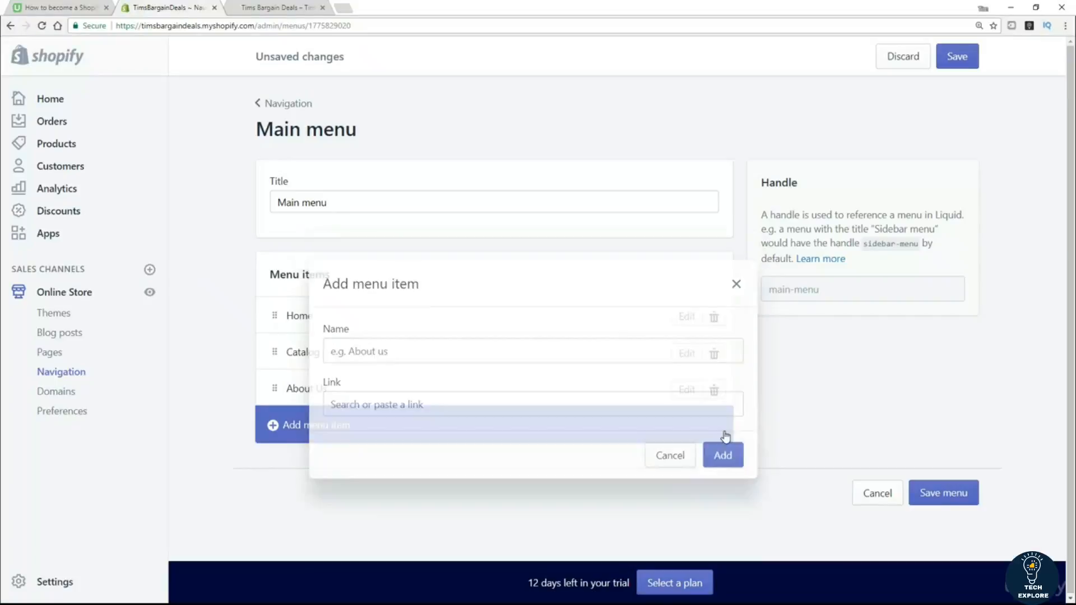
Add a 'Contact Us' item linked to Pages > Contact Us and save the Main menu.
{"action": "left_click", "coordinate": [302, 430]}
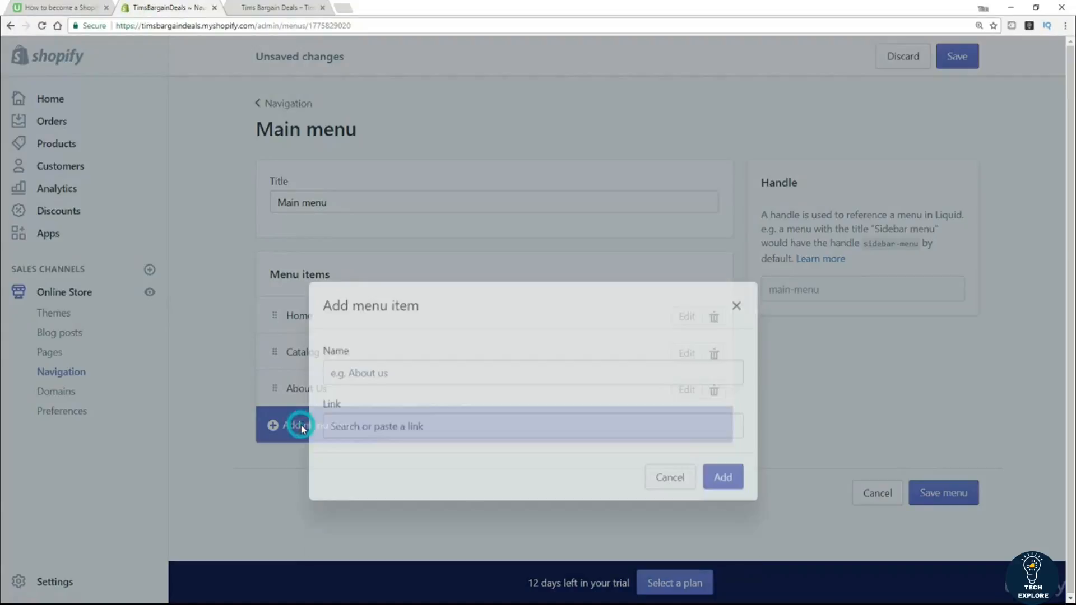
{"action": "left_click", "coordinate": [364, 327]}
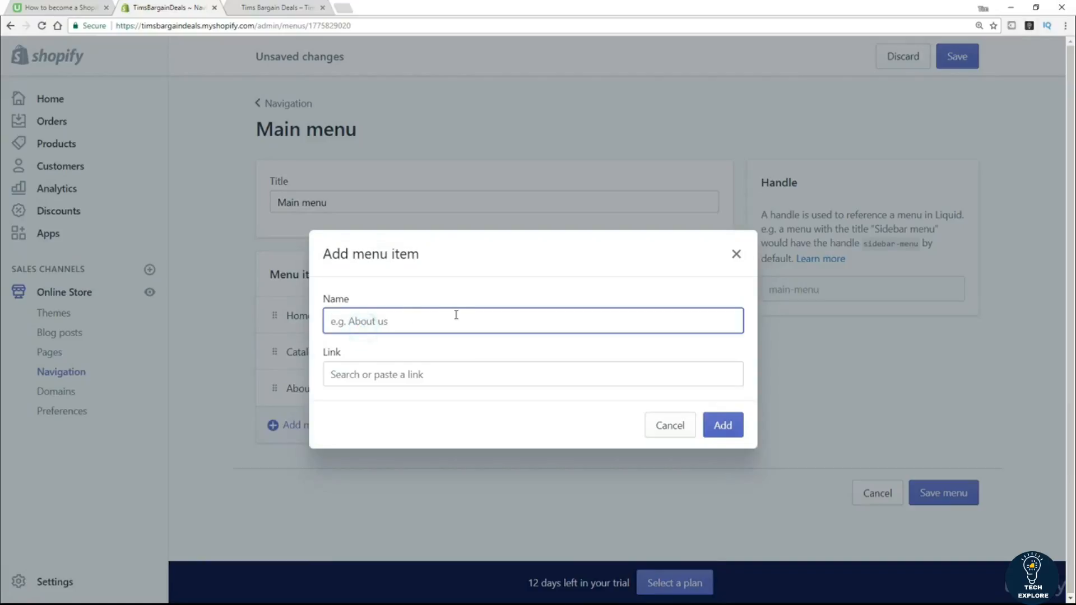
{"action": "type", "text": "Contact Us"}
{"action": "left_click", "coordinate": [429, 373]}
{"action": "left_click", "coordinate": [374, 293]}
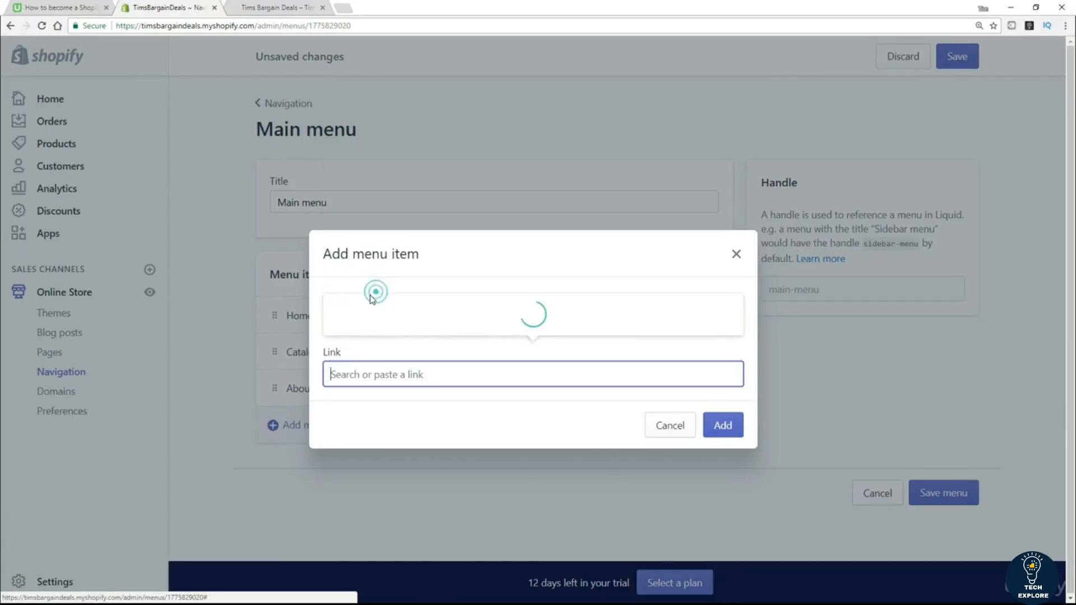
{"action": "left_click", "coordinate": [362, 245]}
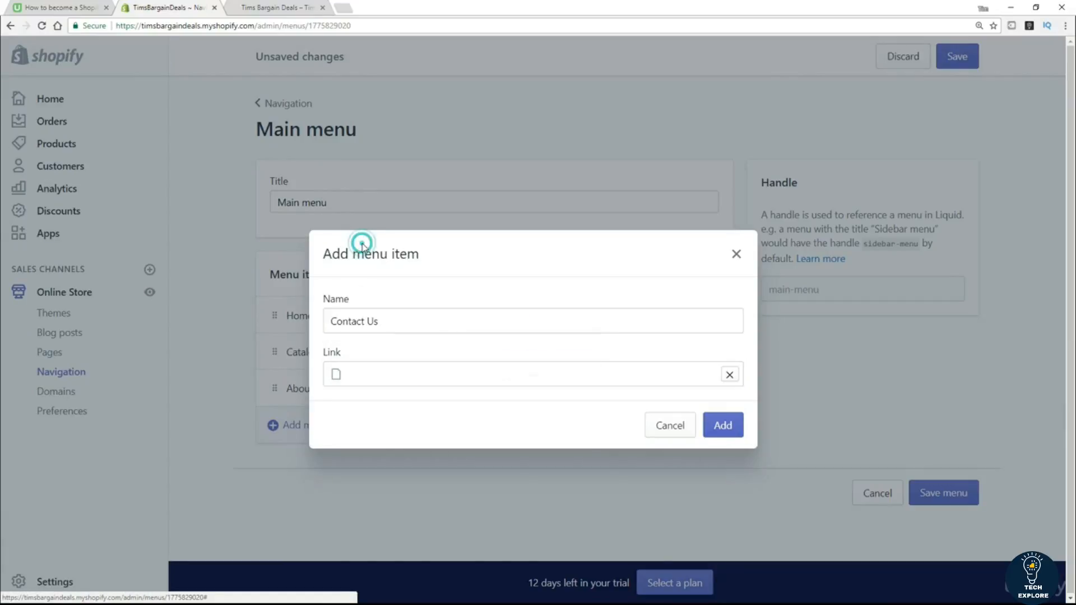
{"action": "left_click", "coordinate": [722, 432]}
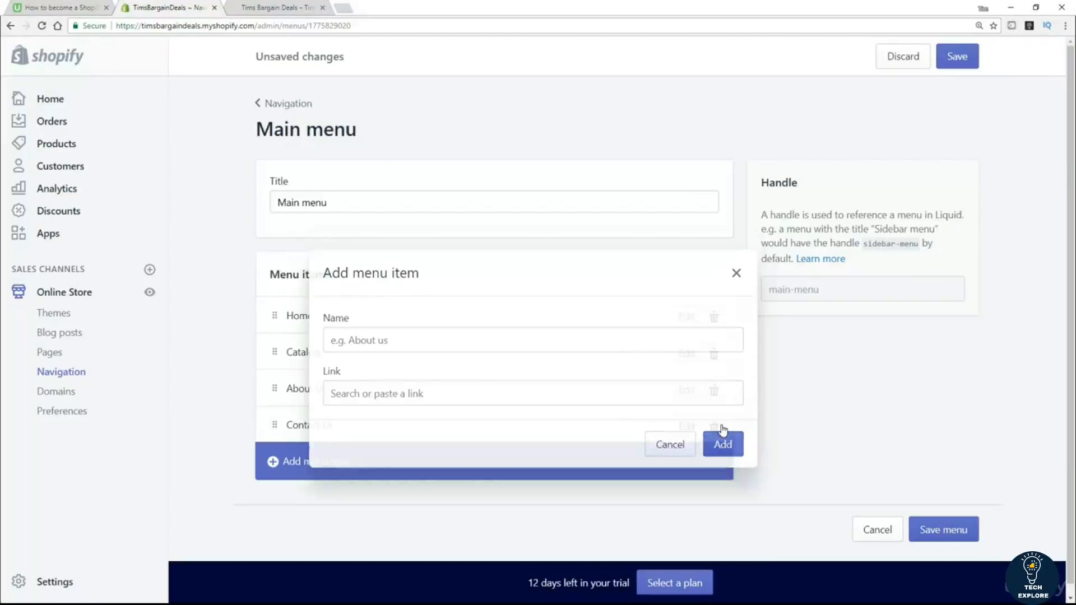
{"action": "left_click", "coordinate": [960, 59]}
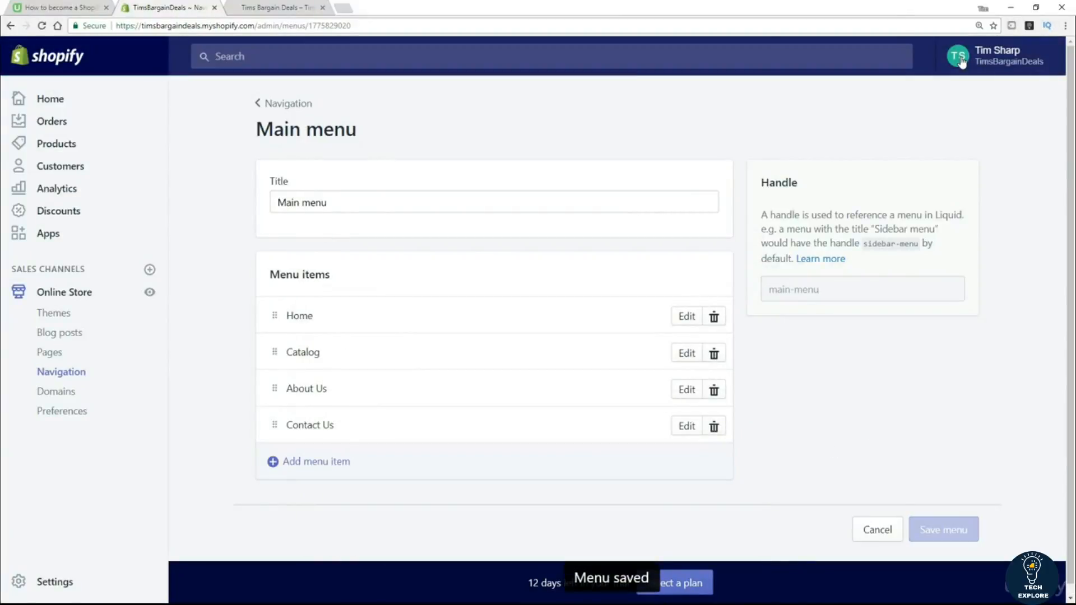
Reload the storefront, open its About Us and Contact Us header links, then return to the admin.
{"action": "left_click", "coordinate": [263, 8]}
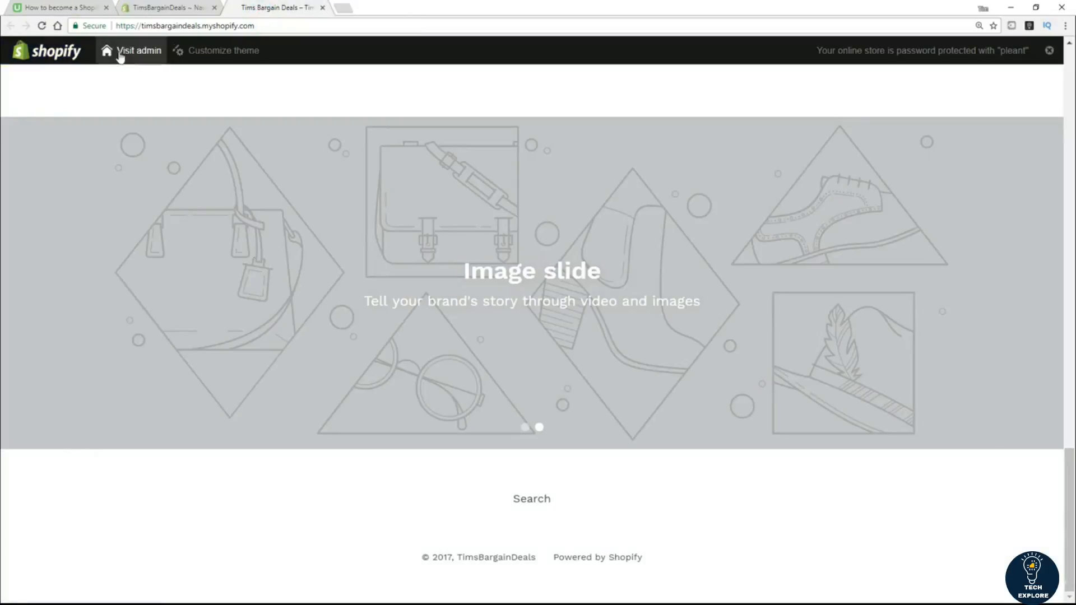
{"action": "scroll", "coordinate": [280, 235], "scroll_direction": "up", "scroll_amount": 3}
{"action": "scroll", "coordinate": [296, 234], "scroll_direction": "up", "scroll_amount": 4}
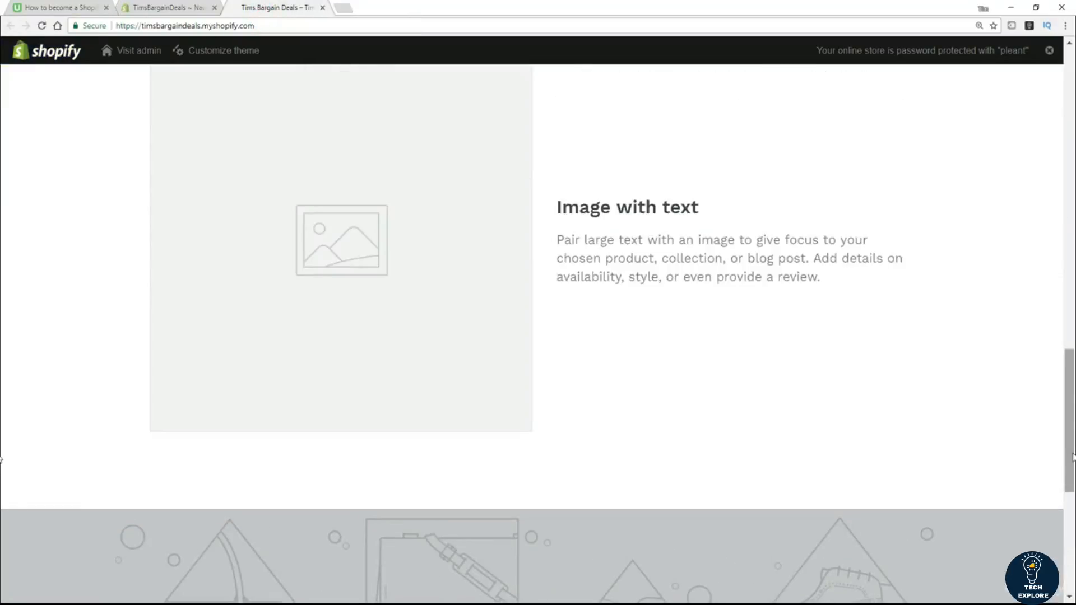
{"action": "scroll", "coordinate": [1072, 457], "scroll_direction": "up", "scroll_amount": 15}
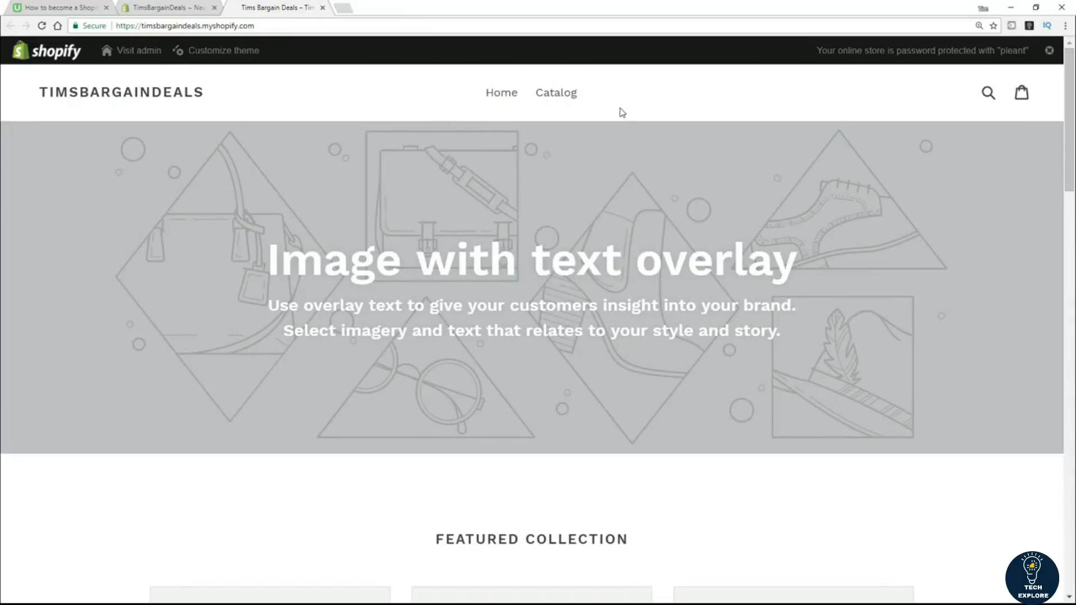
{"action": "left_click", "coordinate": [42, 26]}
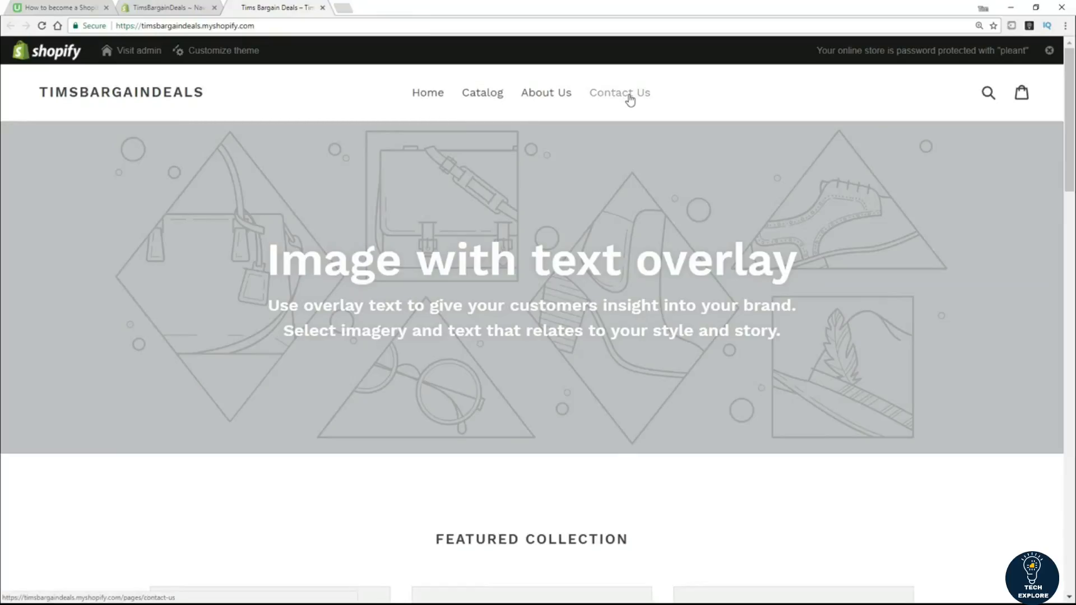
{"action": "left_click", "coordinate": [550, 95]}
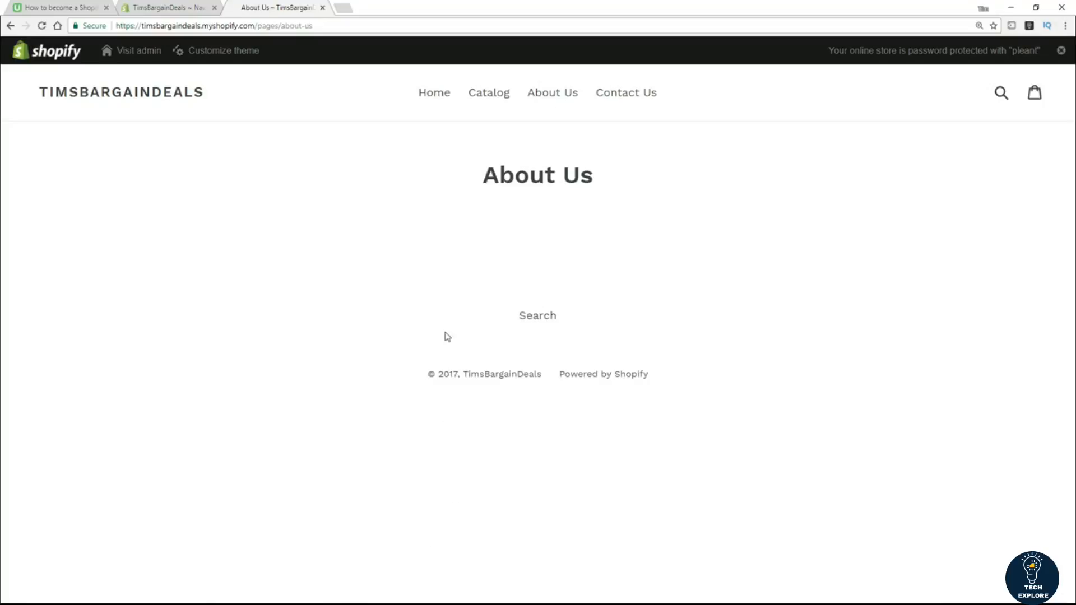
{"action": "left_click", "coordinate": [616, 97]}
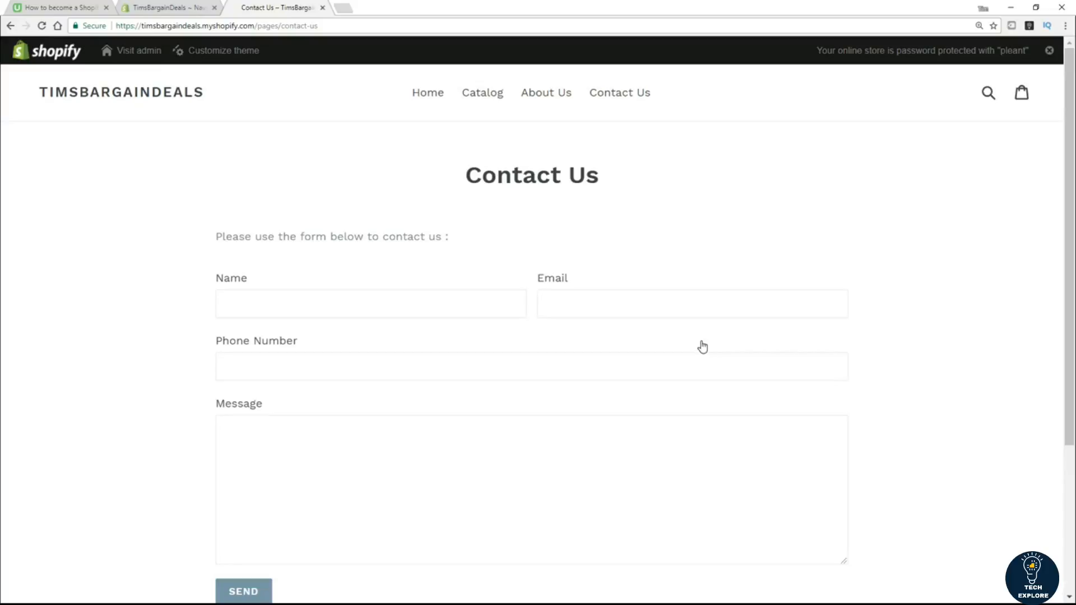
{"action": "left_click", "coordinate": [180, 13]}
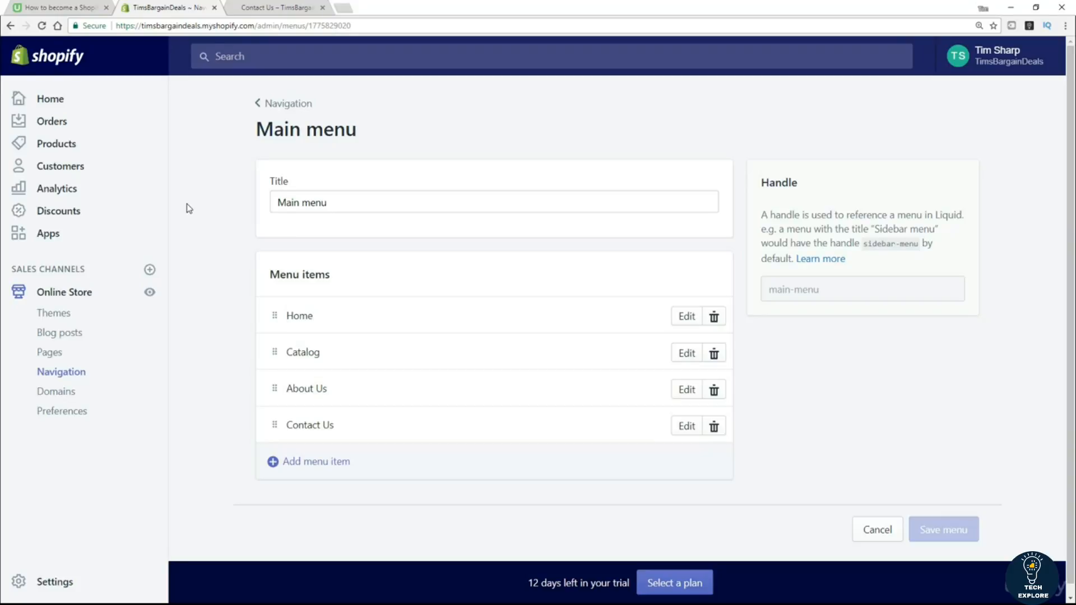
Open the Footer menu and add a 'Privacy Policy' item linked to Pages > Privacy Policy.
{"action": "left_click", "coordinate": [285, 105]}
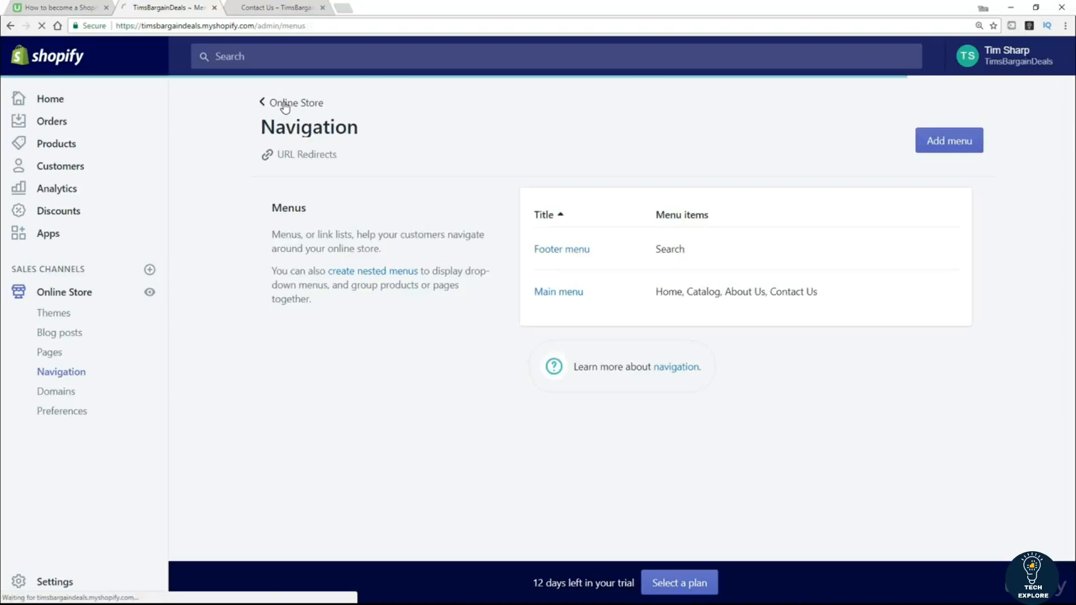
{"action": "left_click", "coordinate": [560, 250]}
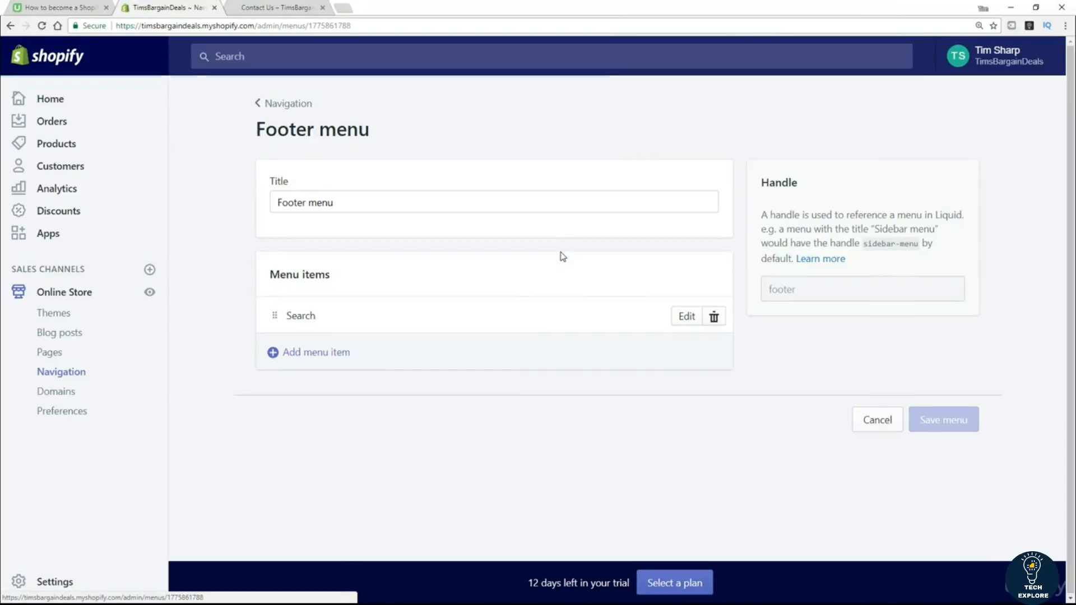
{"action": "left_click", "coordinate": [295, 353]}
{"action": "left_click", "coordinate": [348, 320]}
{"action": "type", "text": "Privacy"}
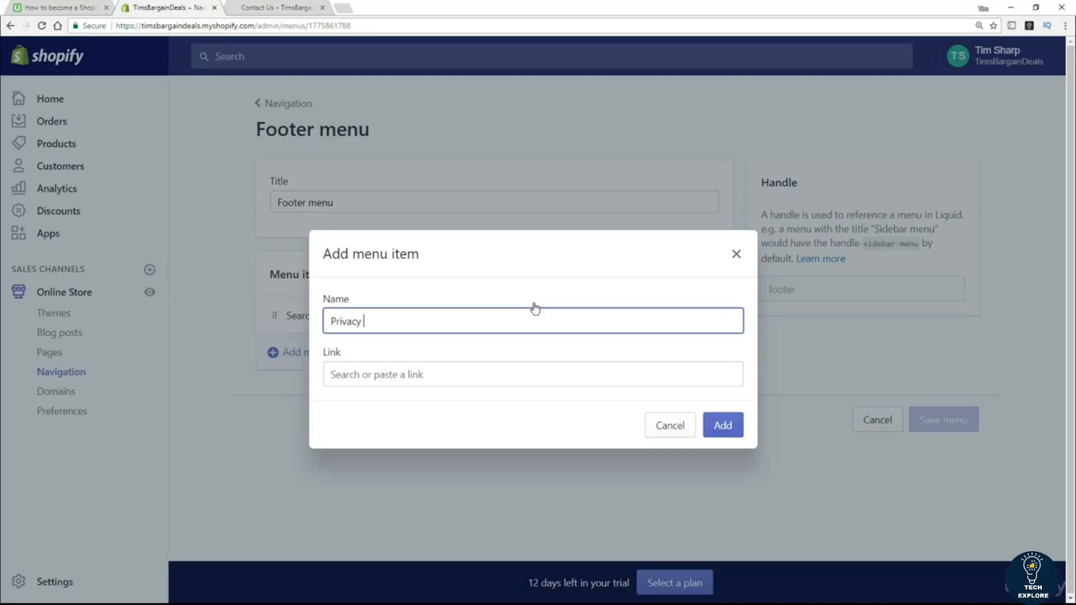
{"action": "type", "text": " Policy"}
{"action": "left_click", "coordinate": [355, 374]}
{"action": "left_click", "coordinate": [369, 301]}
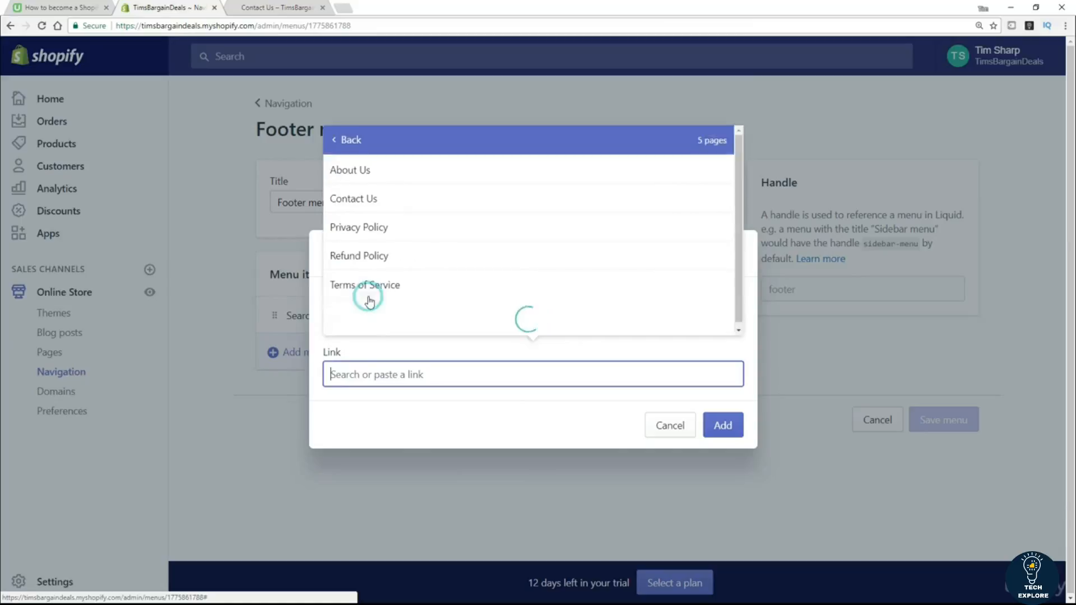
{"action": "left_click", "coordinate": [364, 263]}
{"action": "left_click", "coordinate": [727, 427]}
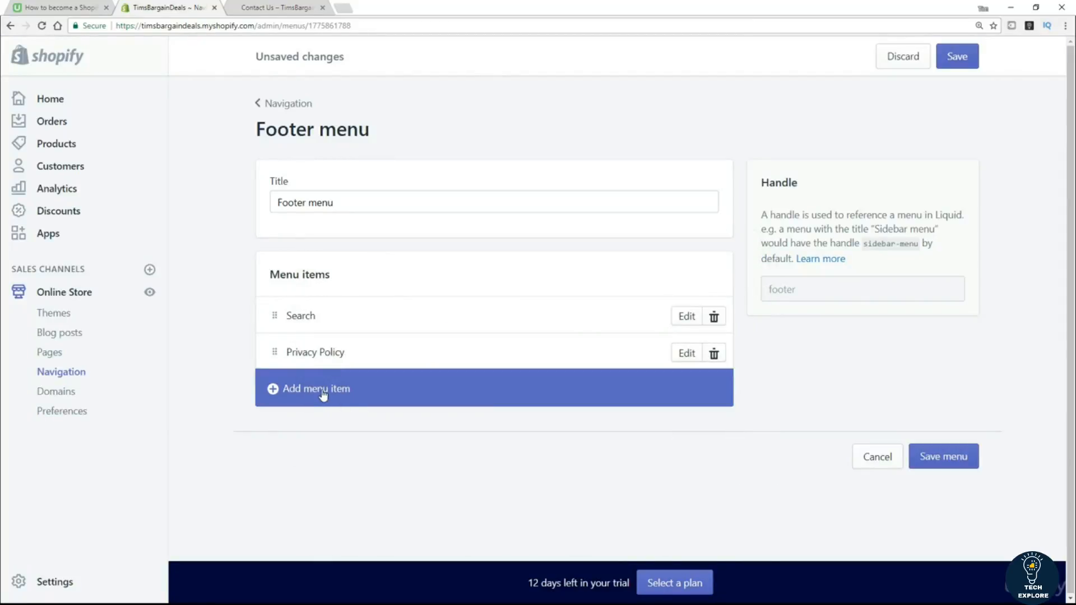
Add a 'Terms of Service' Footer menu item linked to the Terms of Service page.
{"action": "left_click", "coordinate": [320, 388]}
{"action": "left_click", "coordinate": [357, 325]}
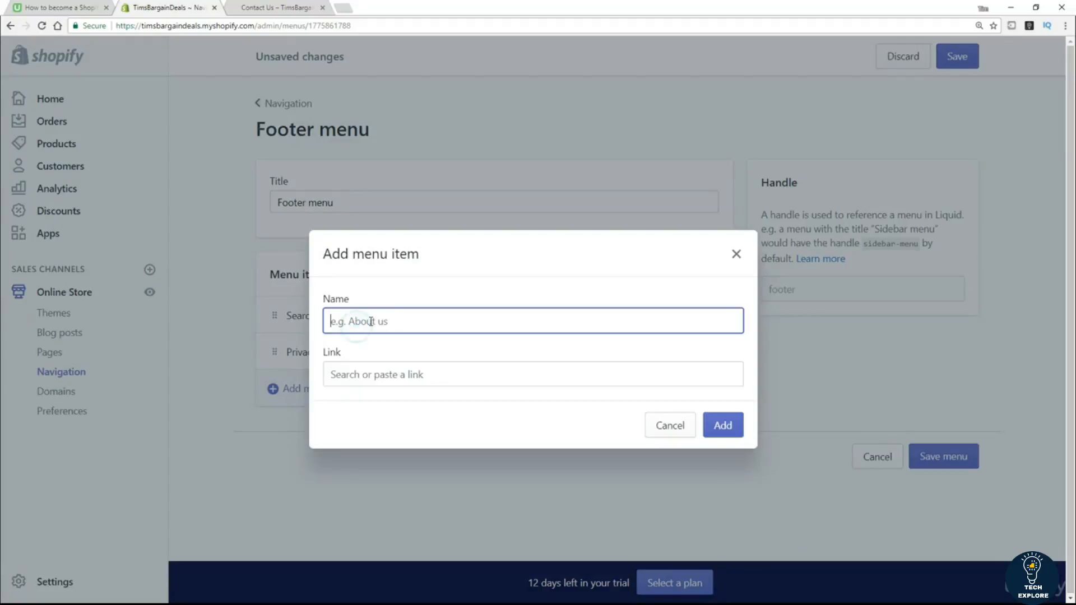
{"action": "type", "text": "Terms of Service"}
{"action": "left_click", "coordinate": [380, 373]}
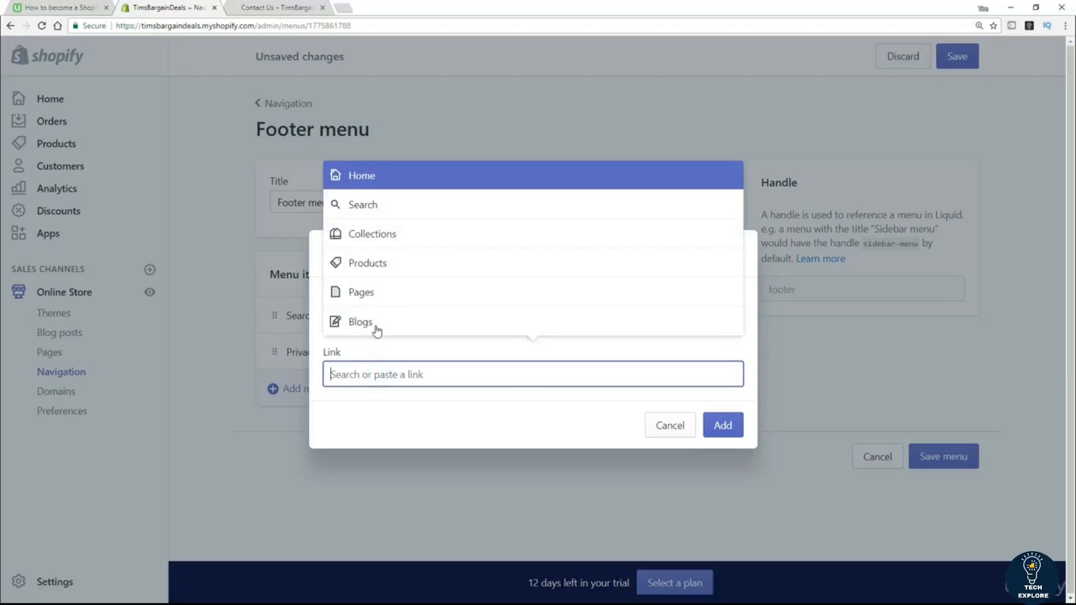
{"action": "left_click", "coordinate": [378, 291]}
{"action": "left_click", "coordinate": [381, 328]}
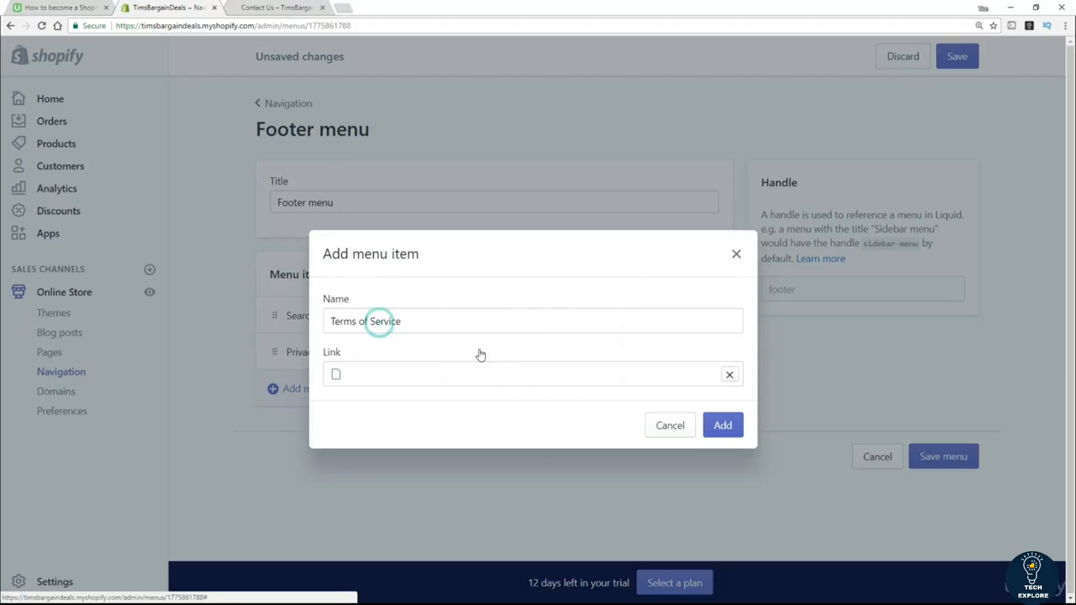
{"action": "left_click", "coordinate": [727, 430]}
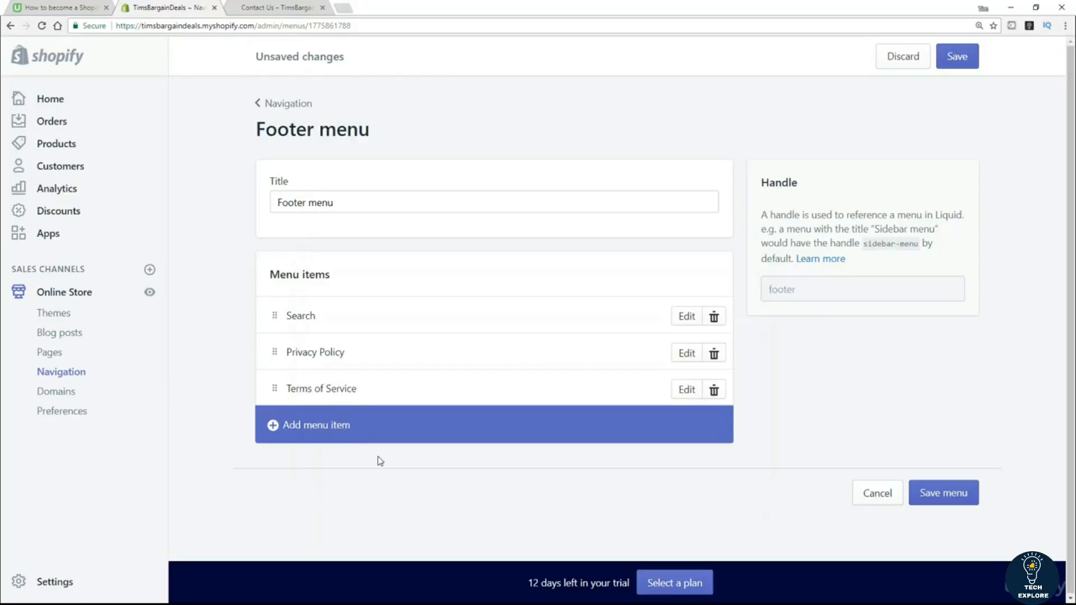
Add a 'Refund Policy' item linked to the Refund Policy page, then save the Footer menu.
{"action": "left_click", "coordinate": [317, 426]}
{"action": "left_click", "coordinate": [373, 322]}
{"action": "type", "text": "Refu"}
{"action": "key", "text": "BackSpace"}
{"action": "type", "text": "nd Pol"}
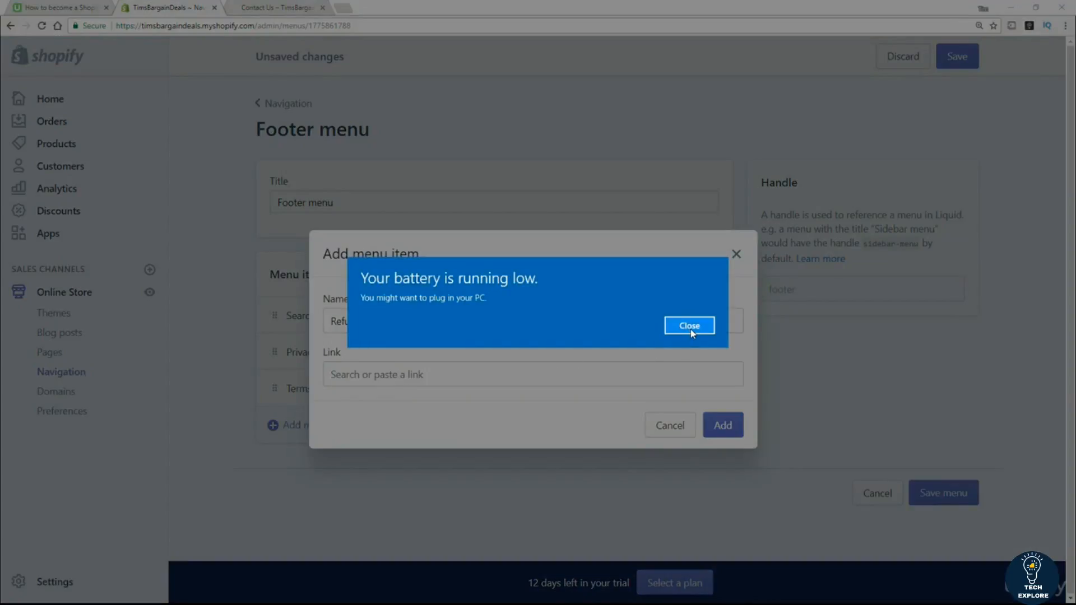
{"action": "left_click", "coordinate": [691, 328]}
{"action": "left_click", "coordinate": [414, 367]}
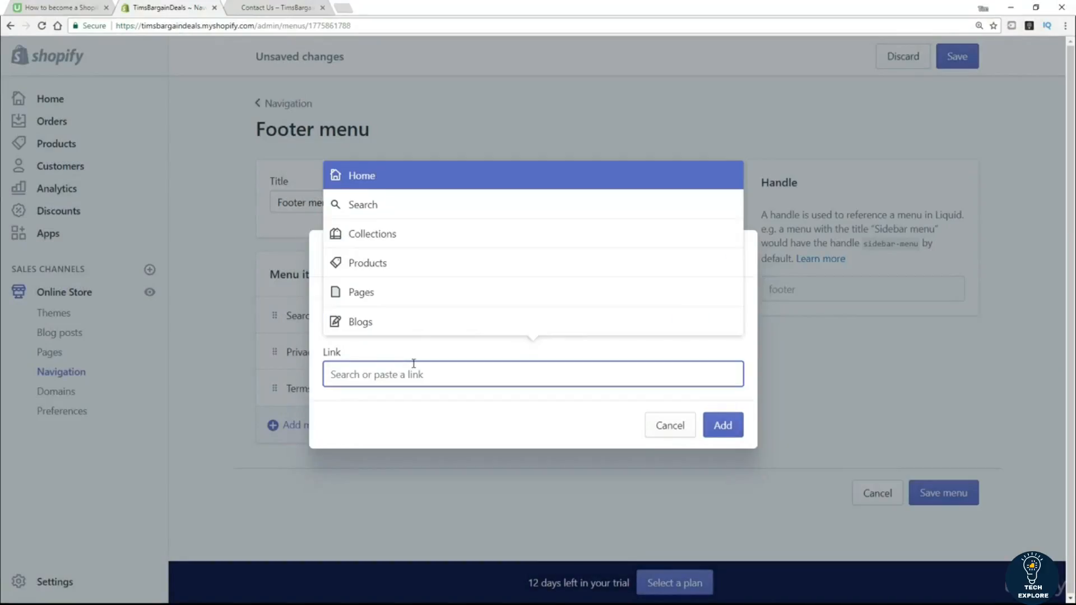
{"action": "left_click", "coordinate": [384, 300]}
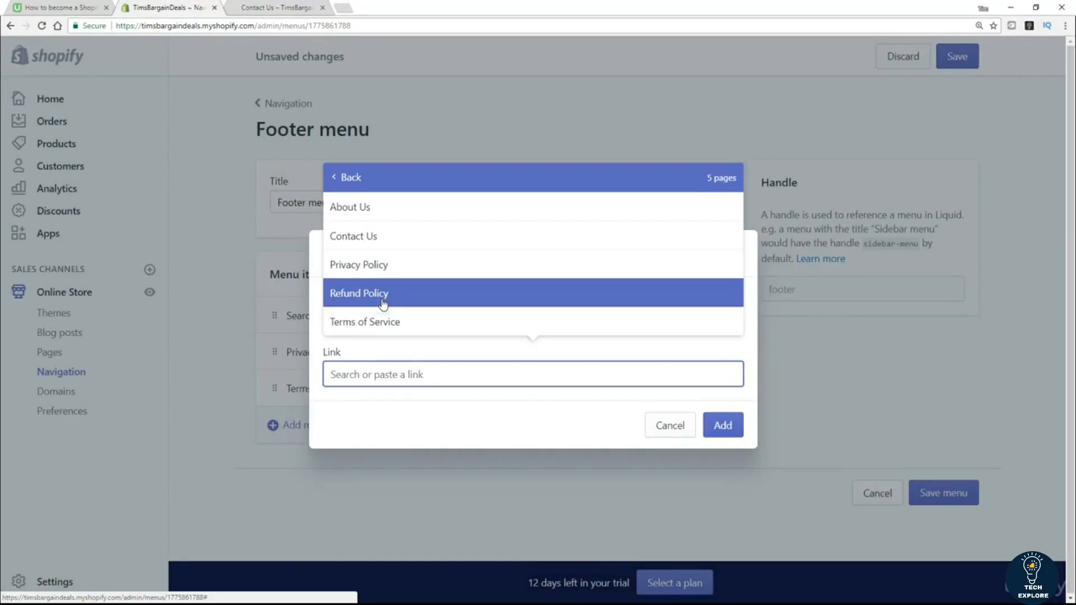
{"action": "left_click", "coordinate": [383, 297]}
{"action": "left_click", "coordinate": [721, 430]}
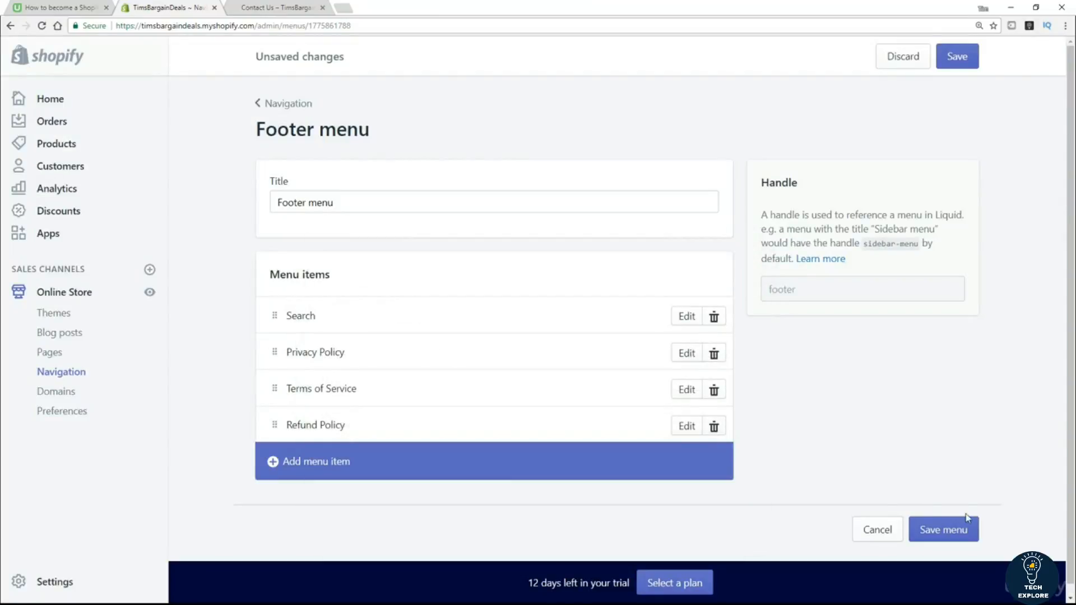
{"action": "left_click", "coordinate": [956, 533]}
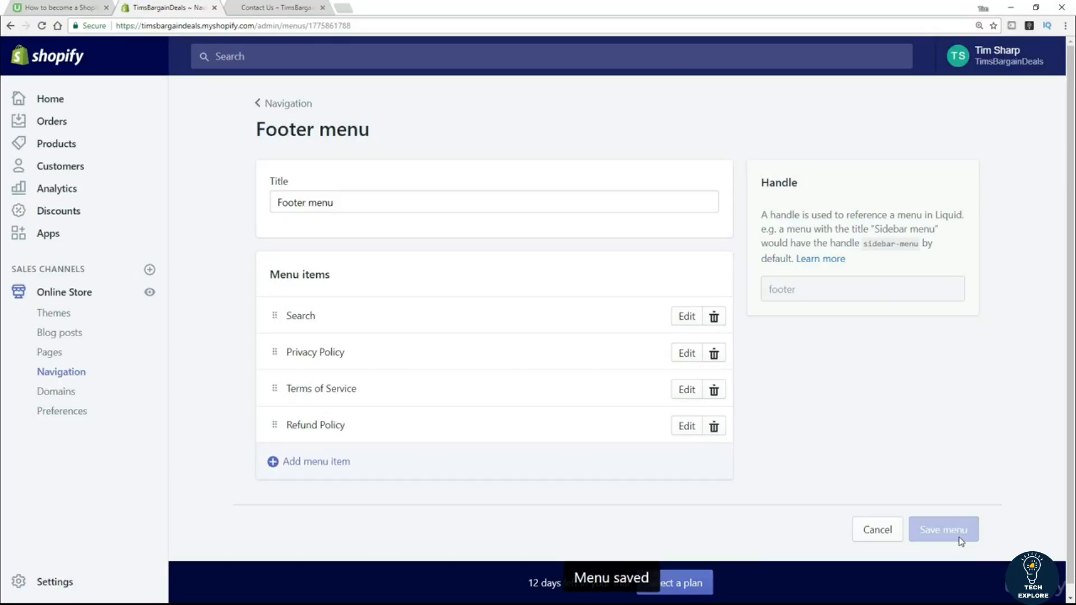
{"action": "left_click", "coordinate": [268, 10]}
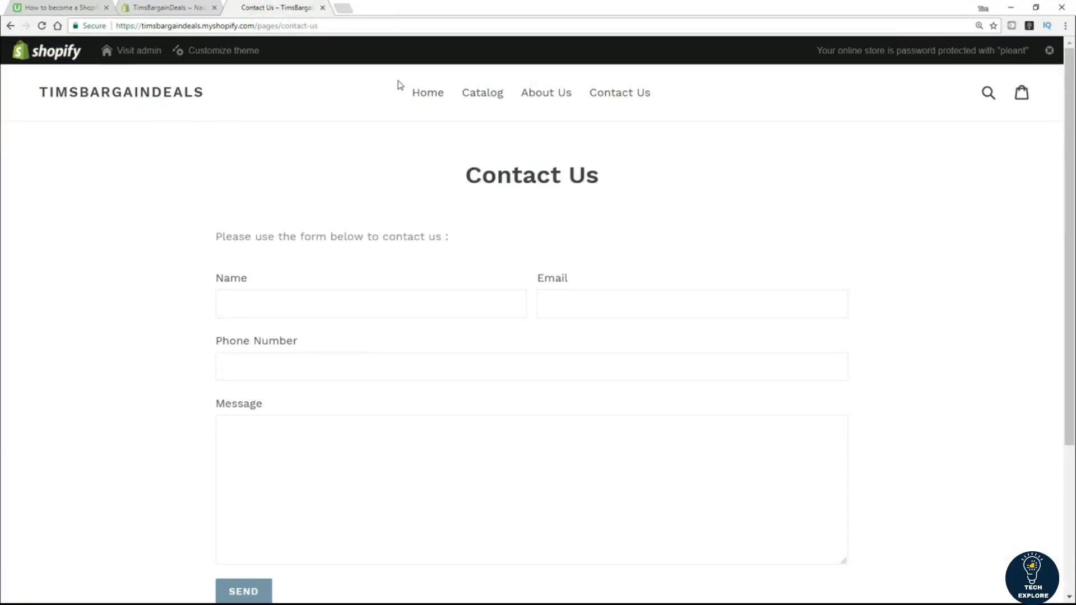
{"action": "left_click", "coordinate": [418, 95]}
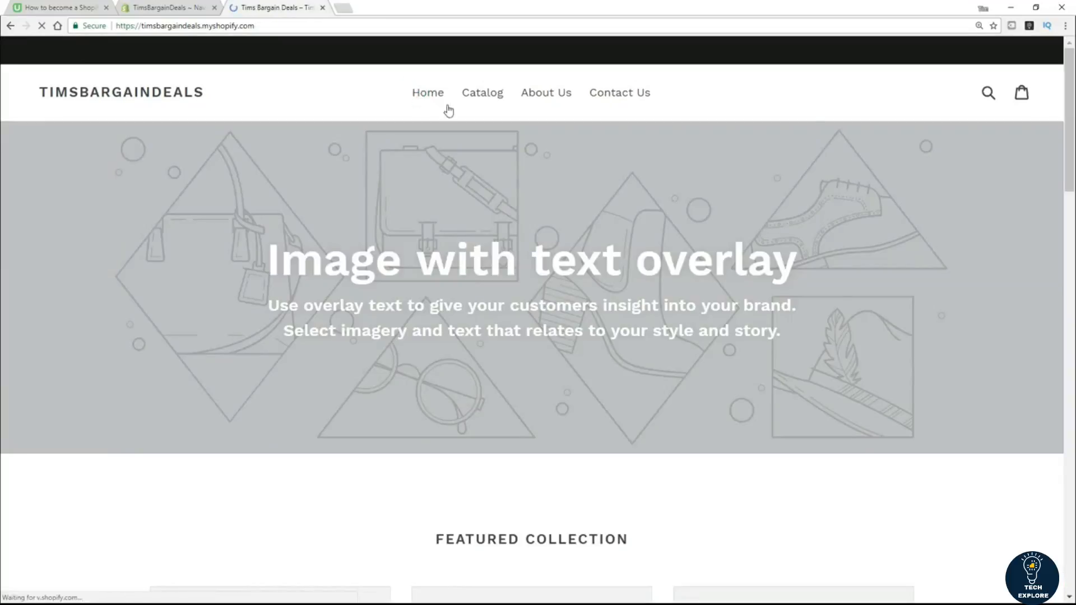
{"action": "scroll", "coordinate": [2, 228], "scroll_direction": "down", "scroll_amount": 15}
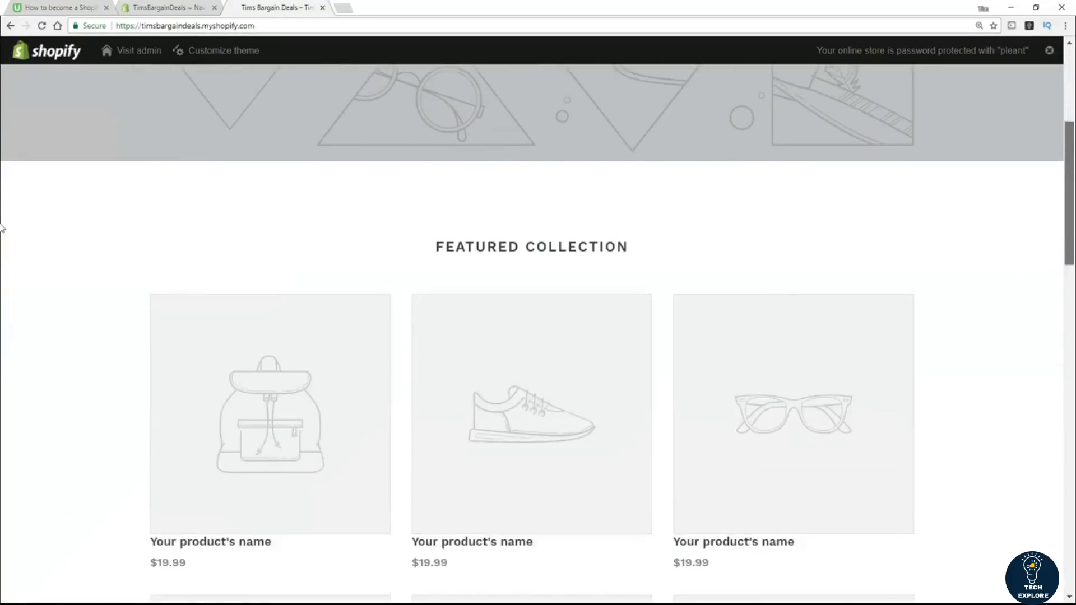
{"action": "scroll", "coordinate": [2, 430], "scroll_direction": "down", "scroll_amount": 6}
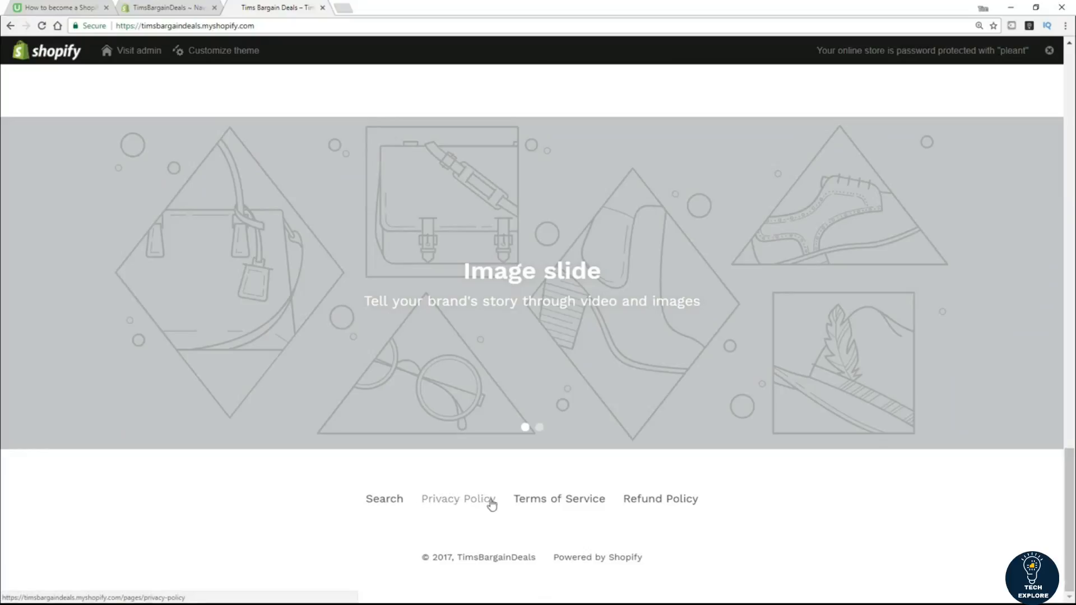
{"action": "left_click", "coordinate": [567, 502]}
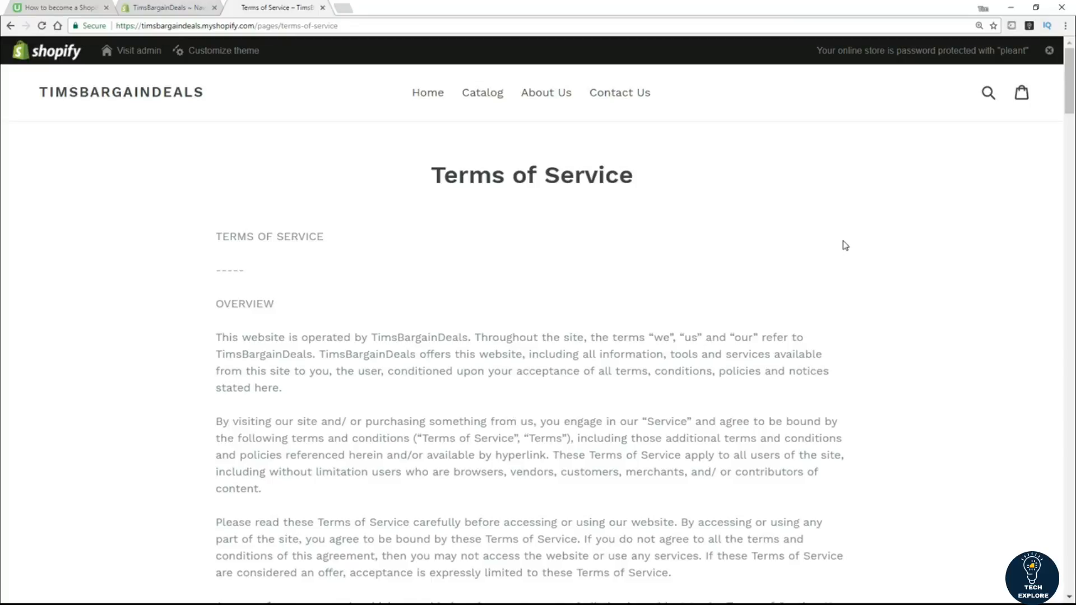
{"action": "left_click", "coordinate": [173, 7]}
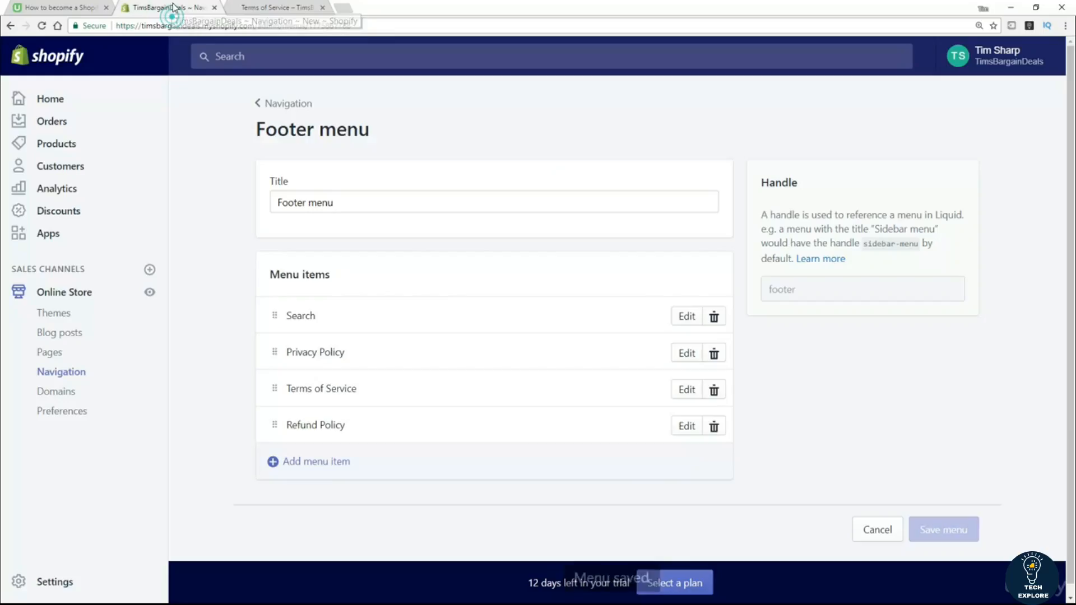
Go back to the Navigation menu list, opening and then cancelling a new Add menu form.
{"action": "left_click", "coordinate": [280, 111]}
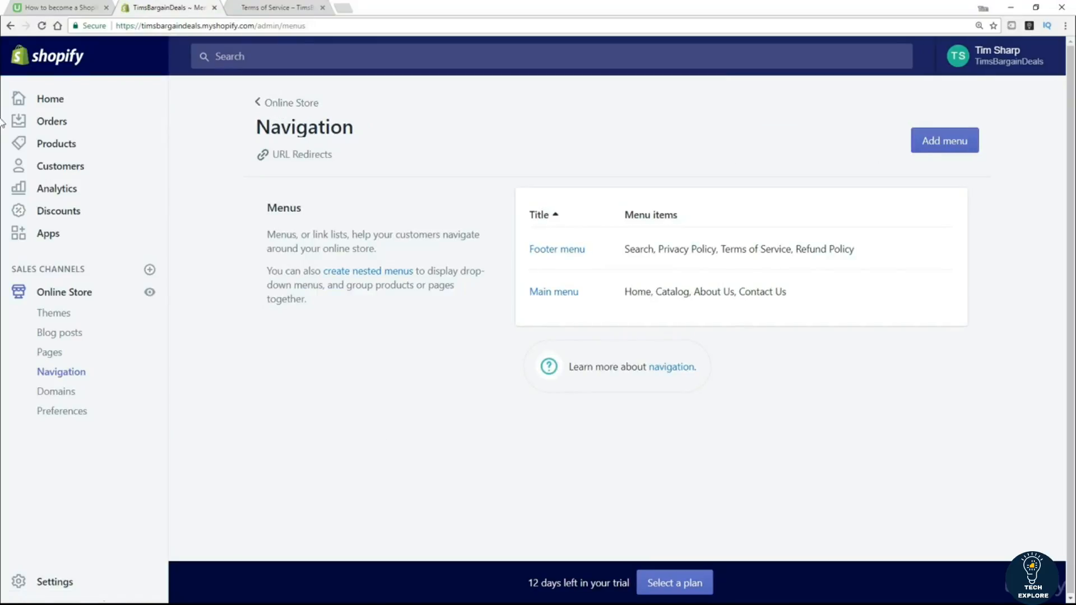
{"action": "left_click", "coordinate": [947, 145]}
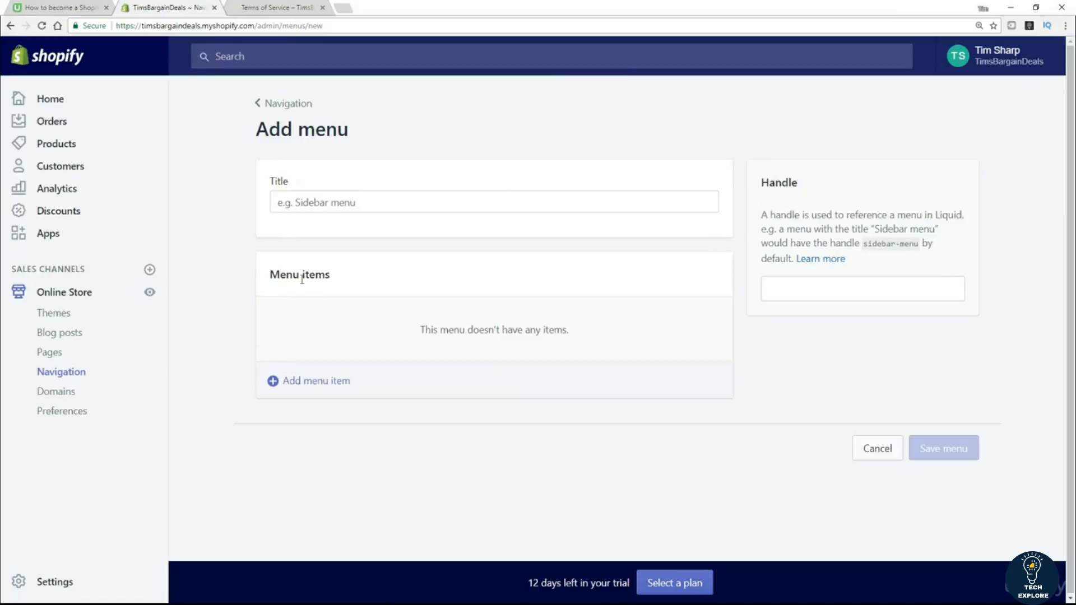
{"action": "left_click", "coordinate": [877, 448]}
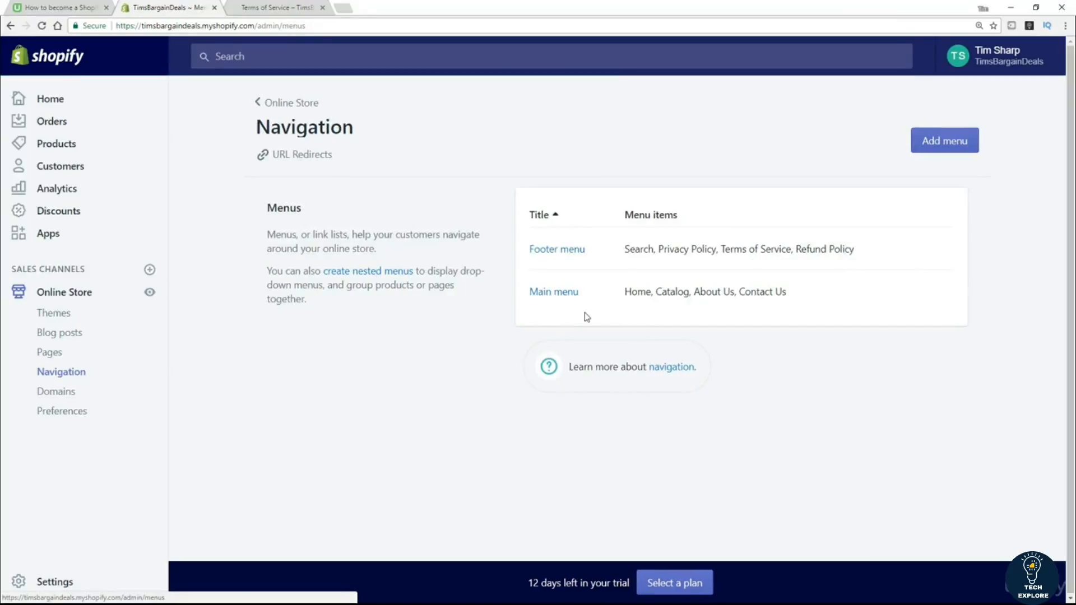
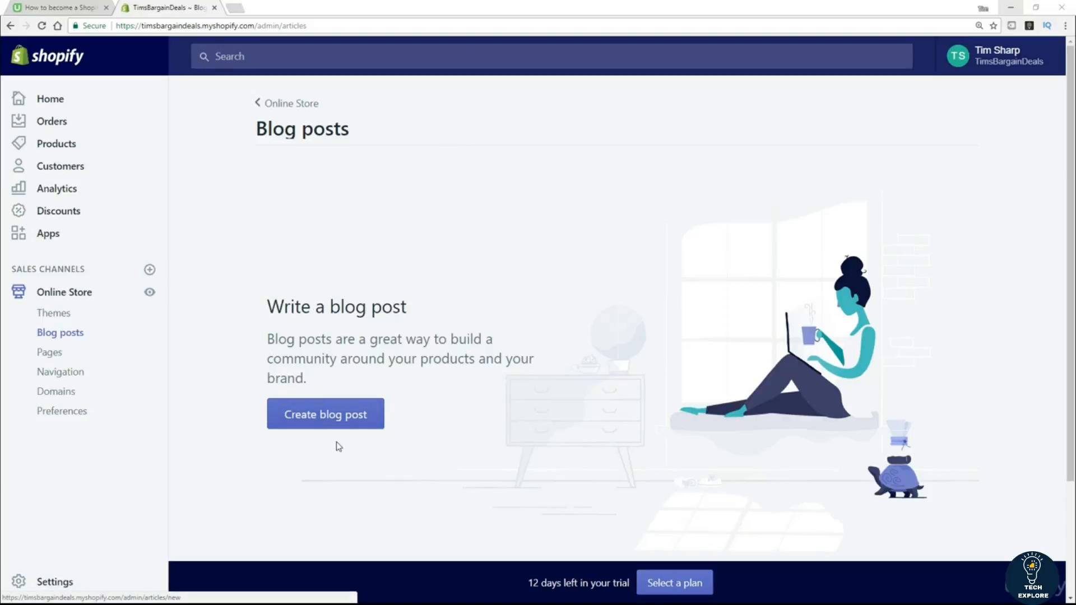
Create a blog post titled 'New product review !' with body text 'blah blah'.
{"action": "left_click", "coordinate": [332, 420]}
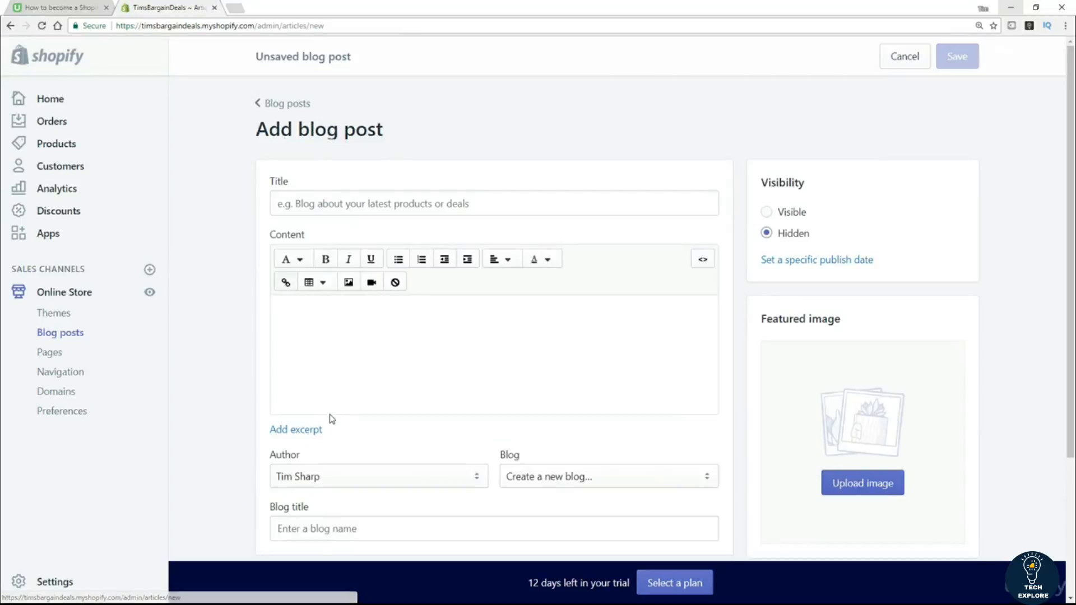
{"action": "left_click", "coordinate": [329, 205]}
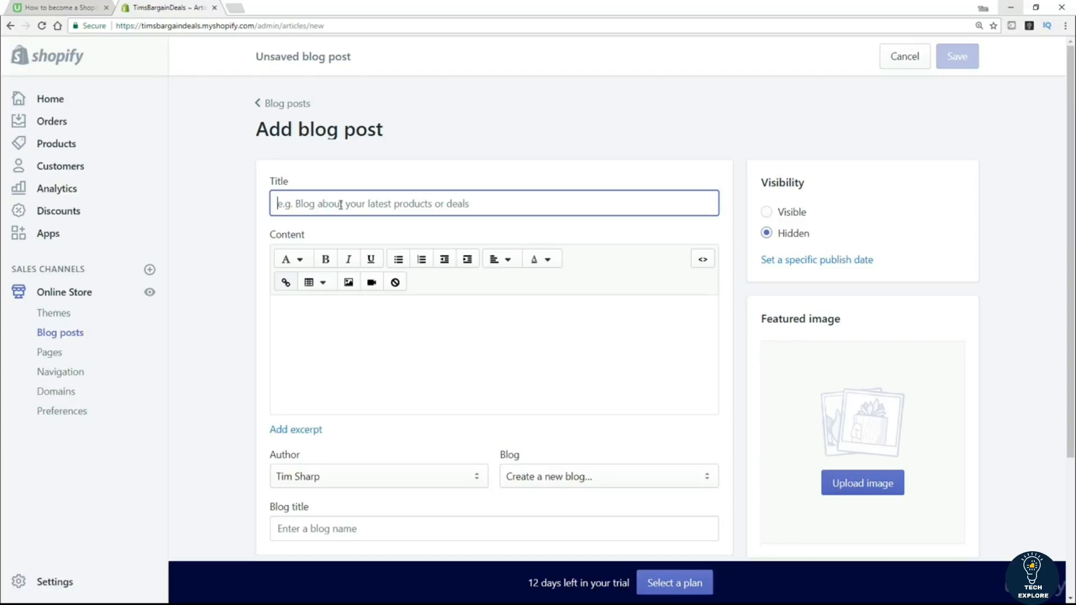
{"action": "type", "text": "Ne"}
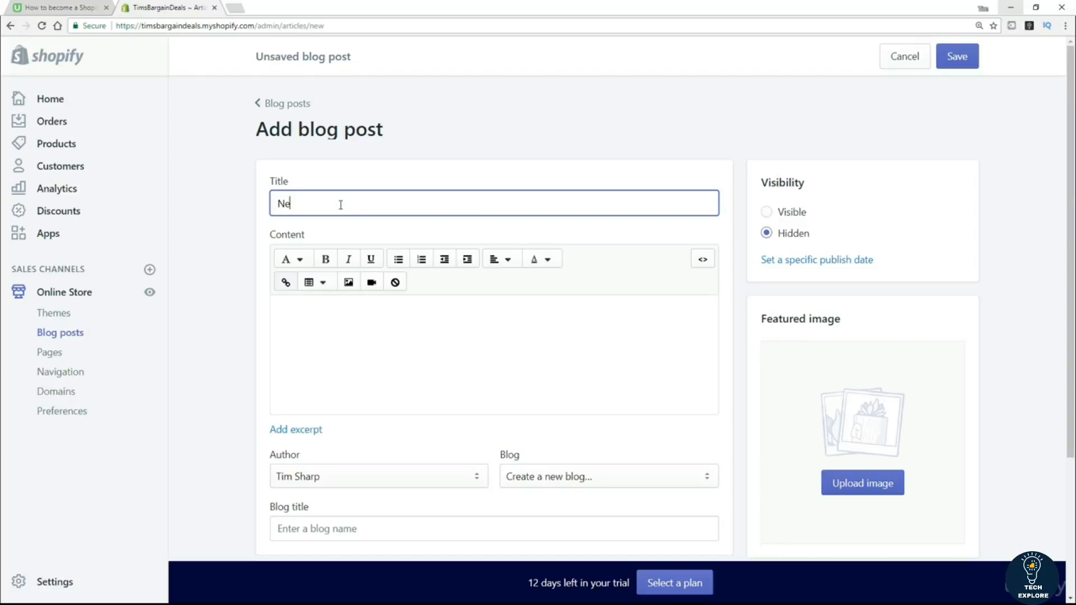
{"action": "type", "text": "w product review !"}
{"action": "left_click", "coordinate": [341, 332]}
{"action": "type", "text": "bl"}
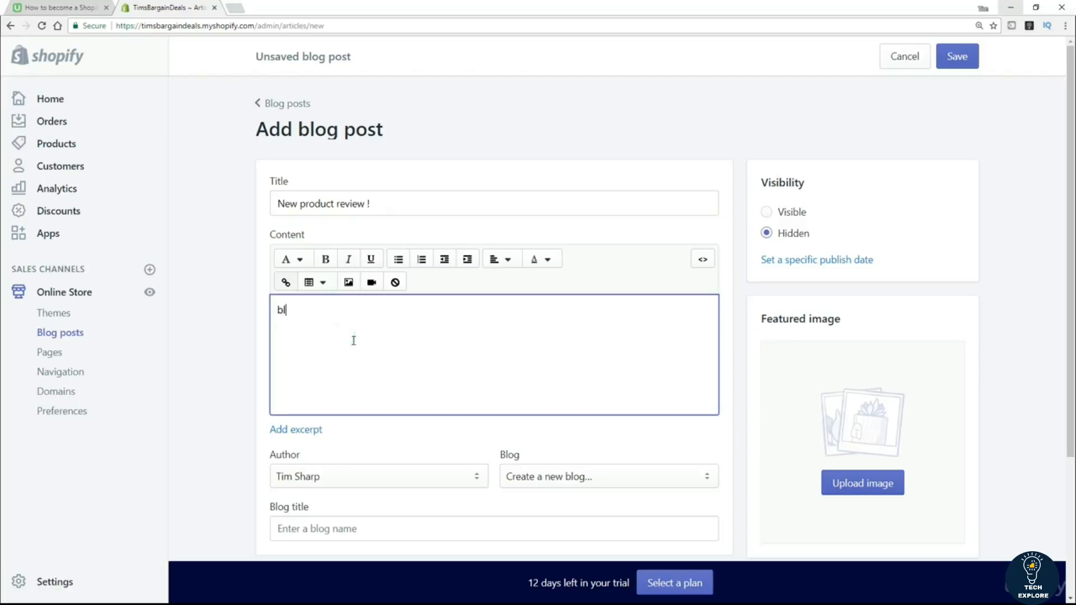
{"action": "type", "text": "ah blah"}
{"action": "scroll", "coordinate": [233, 331], "scroll_direction": "down", "scroll_amount": 3}
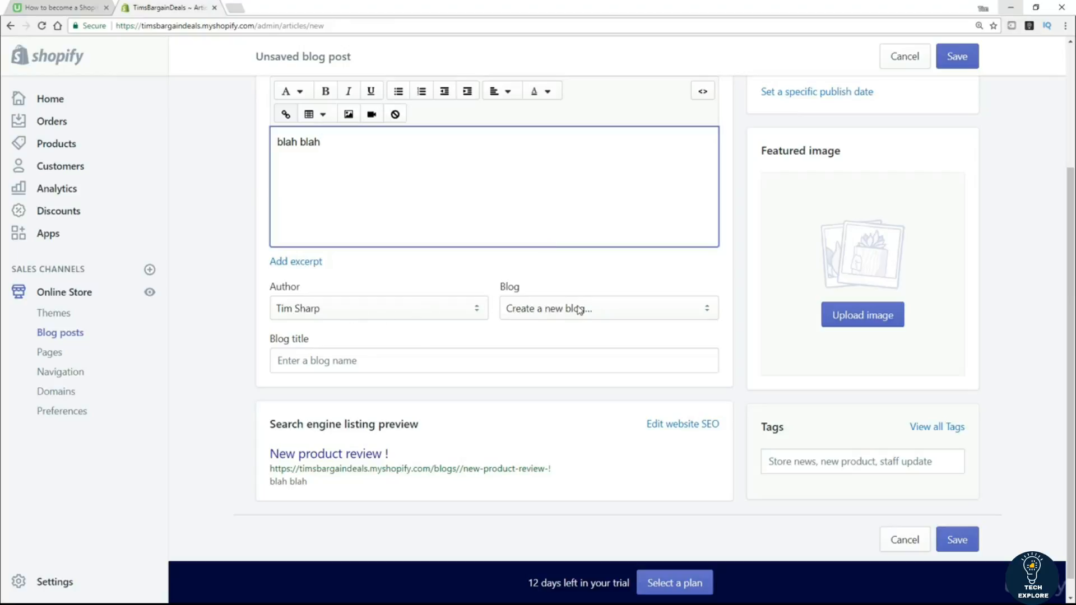
Put the post in a new 'Product Reviews' blog, set visibility to Visible, and save.
{"action": "left_click", "coordinate": [353, 364]}
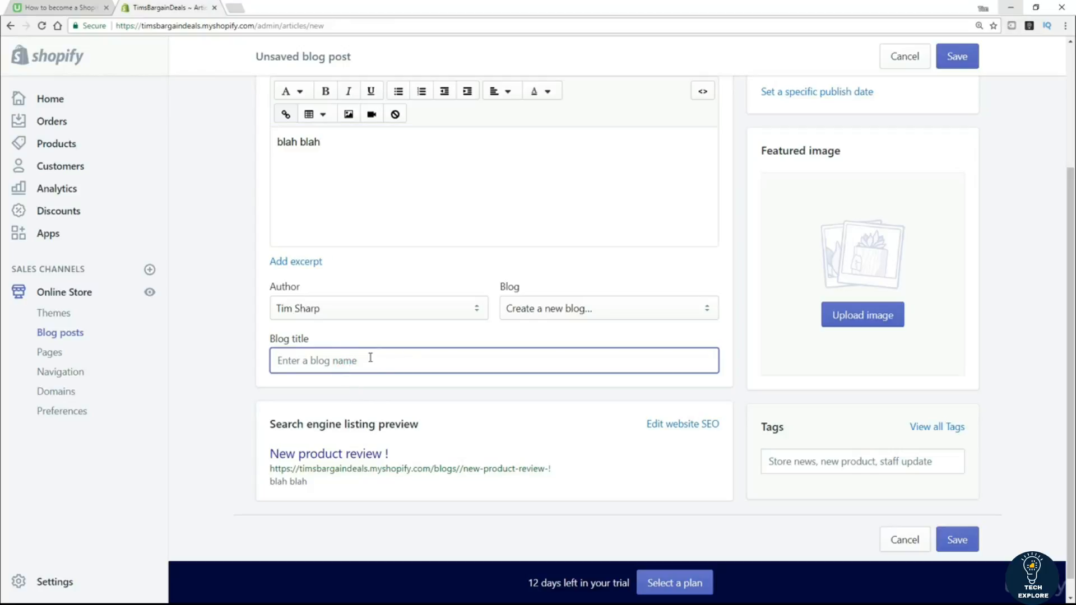
{"action": "type", "text": "Prod"}
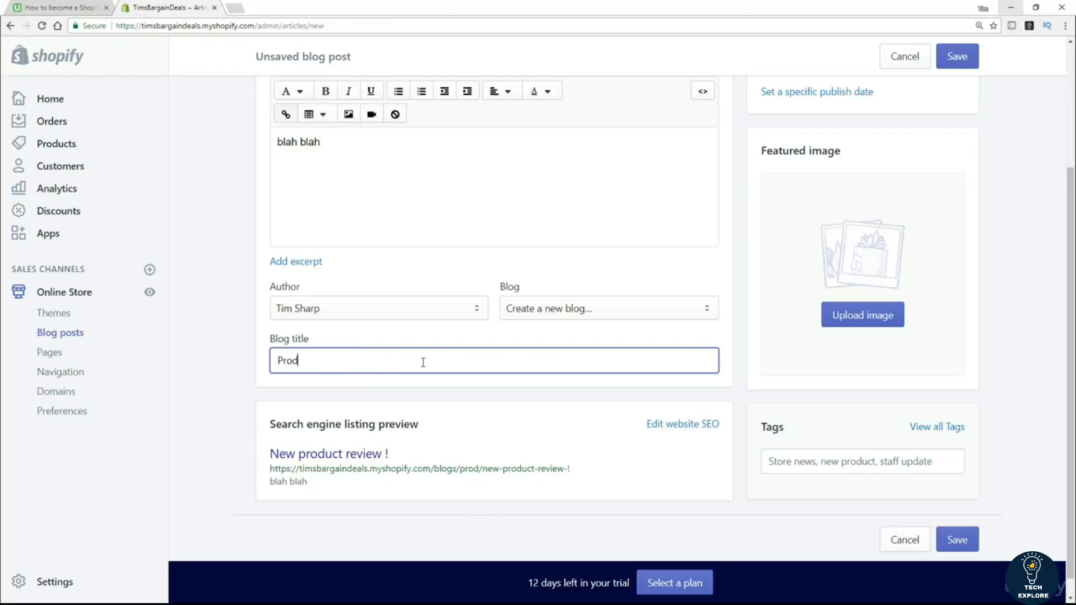
{"action": "type", "text": "uct Reviews"}
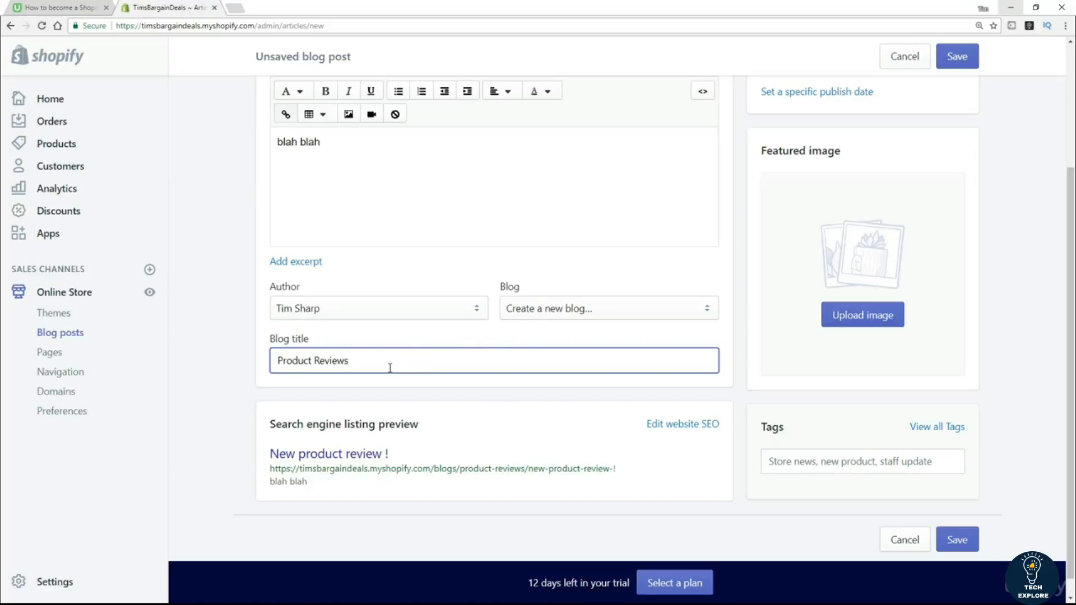
{"action": "scroll", "coordinate": [406, 368], "scroll_direction": "up", "scroll_amount": 3}
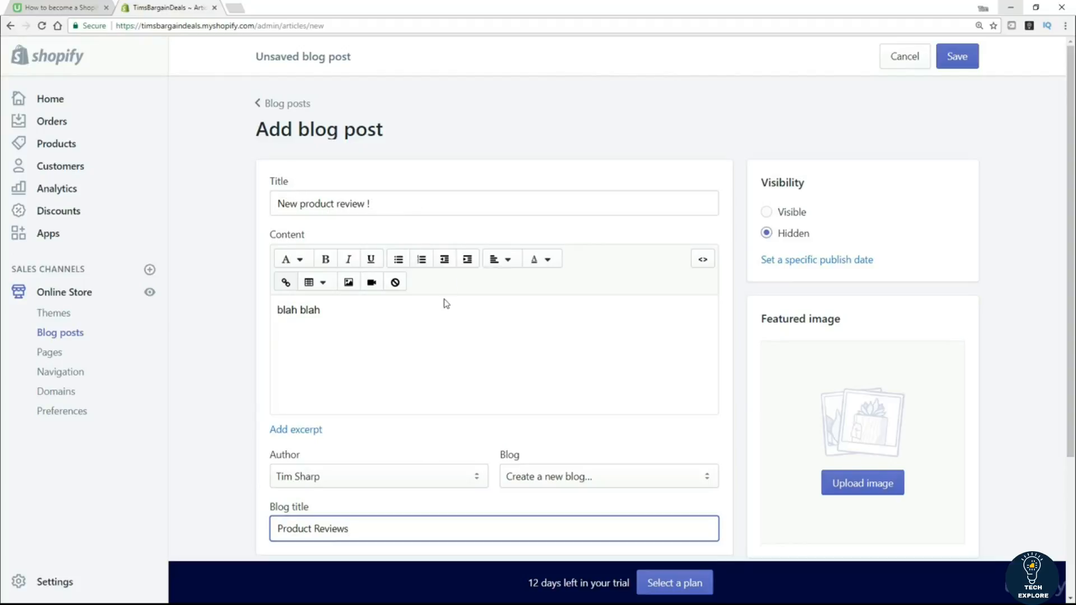
{"action": "scroll", "coordinate": [464, 305], "scroll_direction": "down", "scroll_amount": 1}
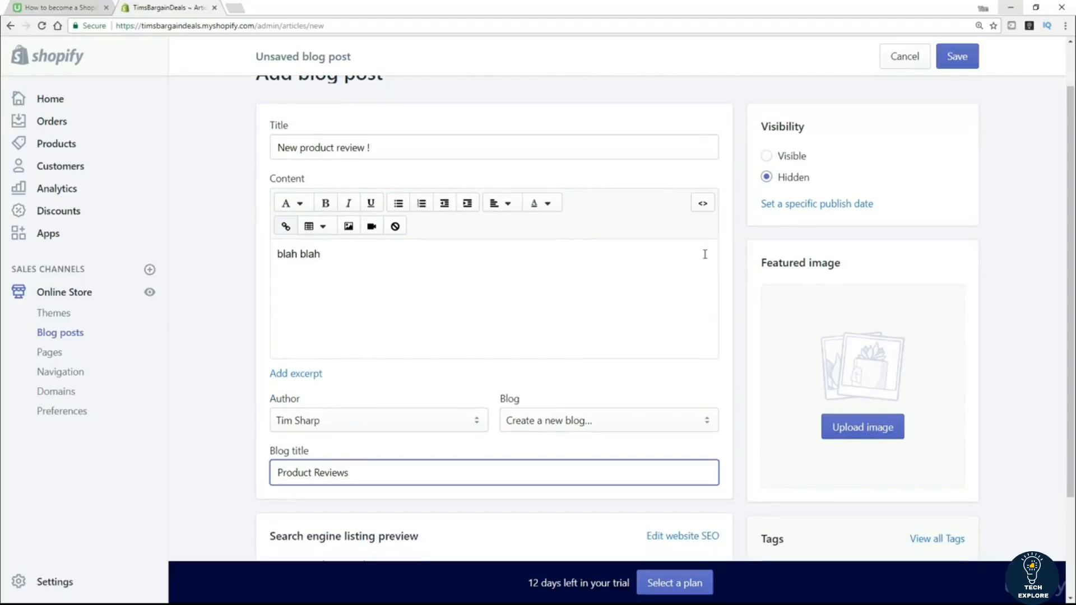
{"action": "left_click", "coordinate": [766, 159]}
{"action": "scroll", "coordinate": [947, 336], "scroll_direction": "down", "scroll_amount": 2}
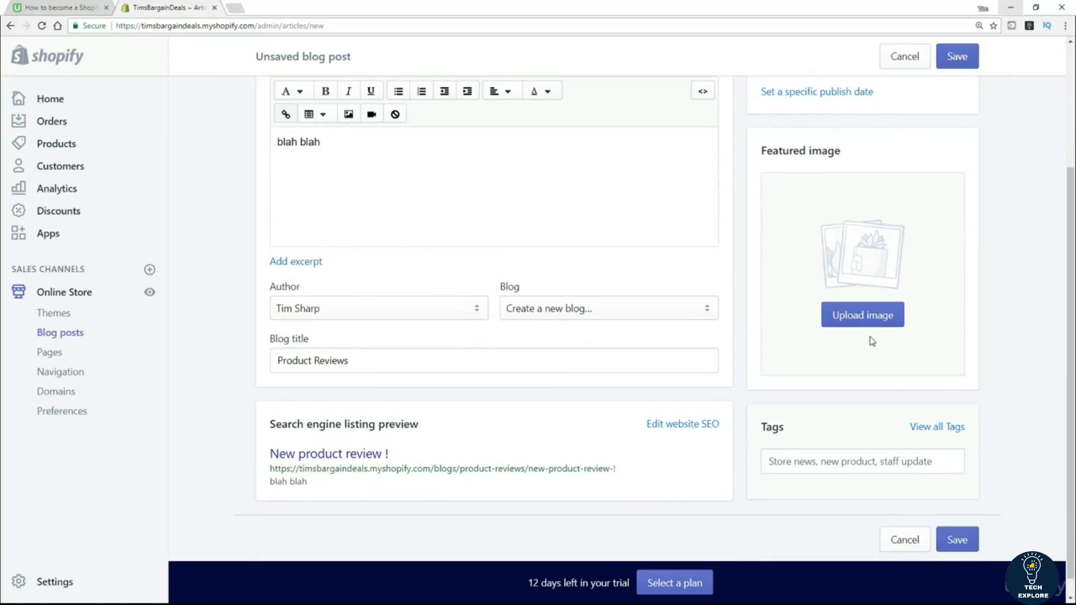
{"action": "scroll", "coordinate": [902, 370], "scroll_direction": "down", "scroll_amount": 1}
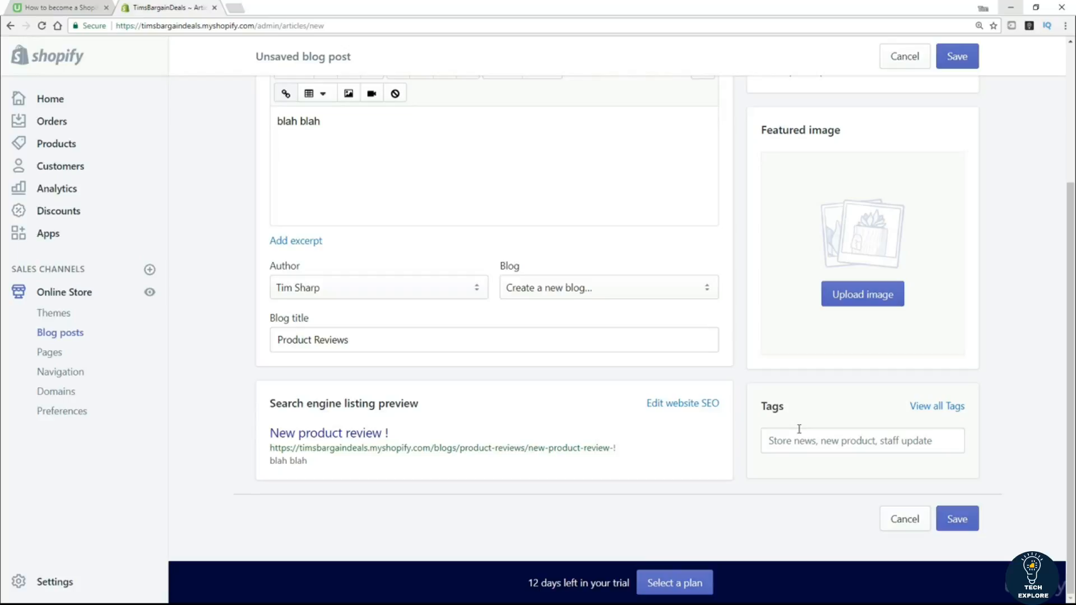
{"action": "left_click", "coordinate": [964, 527]}
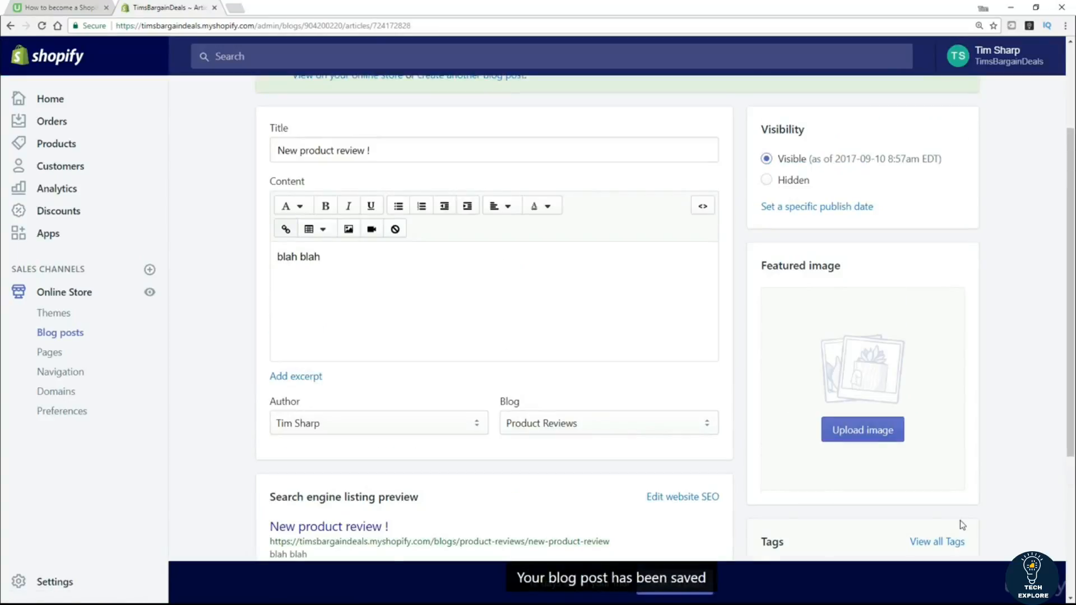
Check the Blog posts list and the Product Reviews blog settings, then return to Blog posts.
{"action": "left_click", "coordinate": [65, 334]}
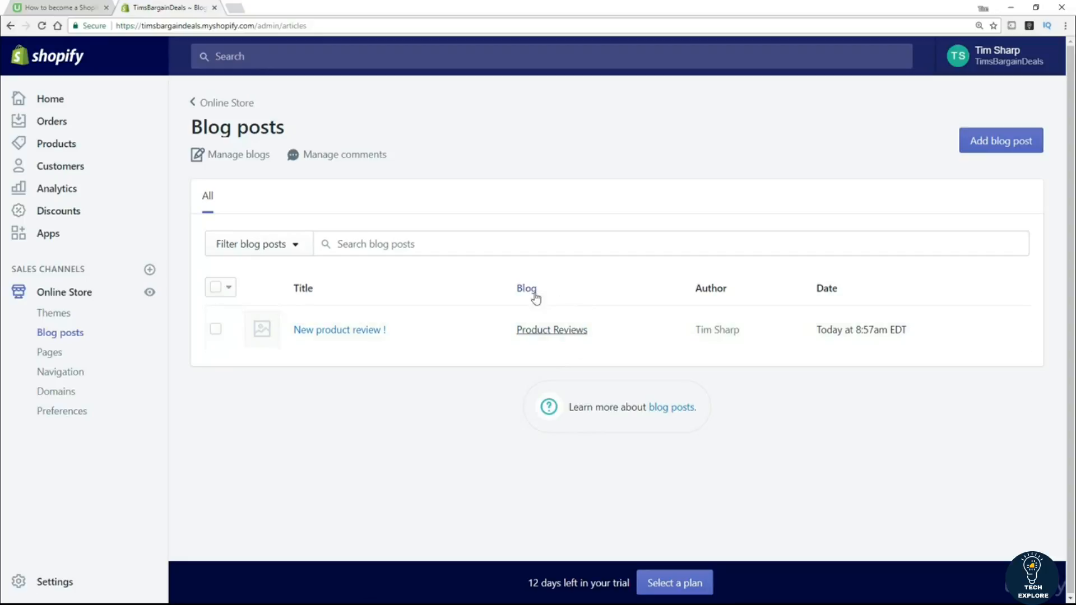
{"action": "left_click", "coordinate": [552, 335]}
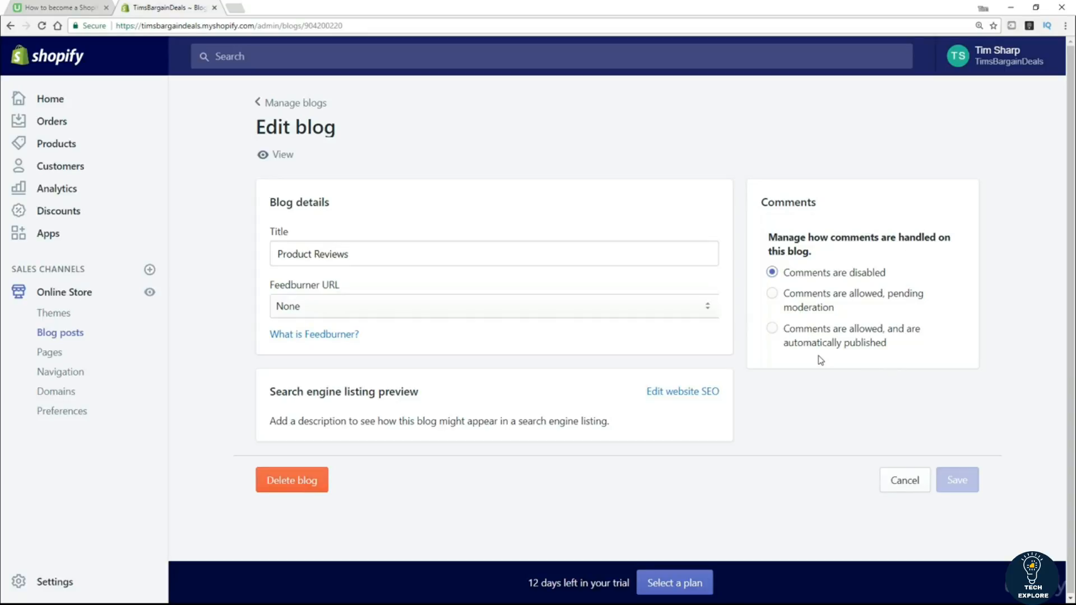
{"action": "left_click", "coordinate": [266, 105]}
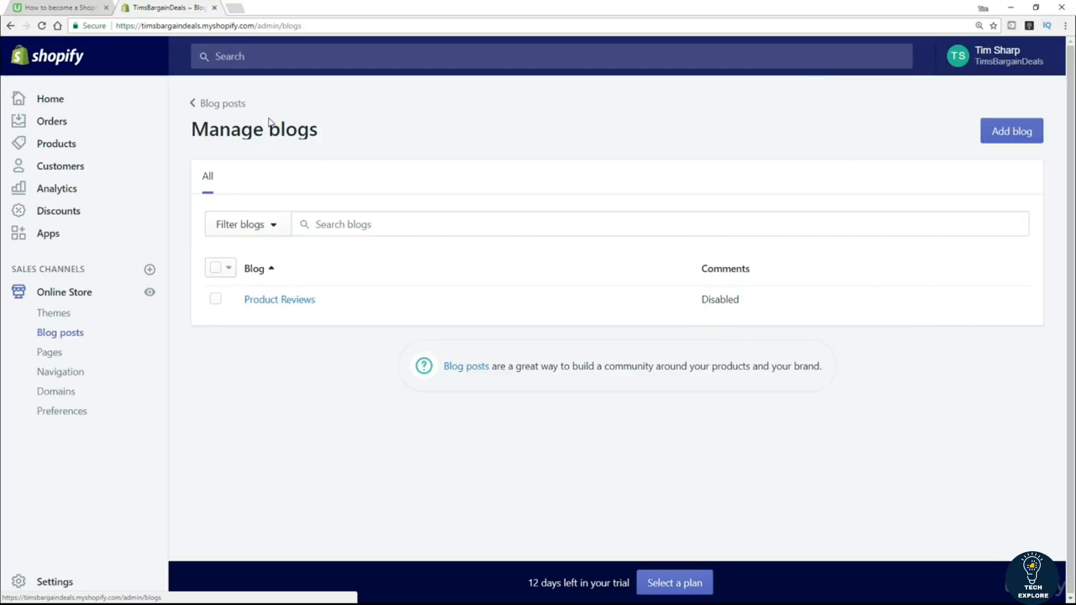
{"action": "left_click", "coordinate": [235, 107]}
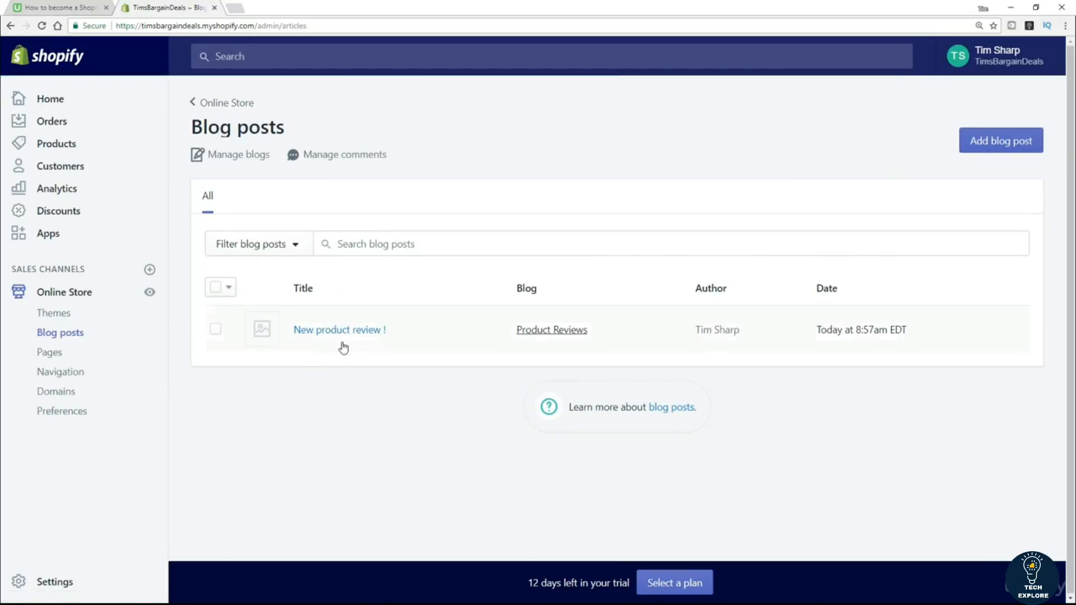
Reopen the 'New product review !' post to review it, then go back to Blog posts.
{"action": "left_click", "coordinate": [351, 335]}
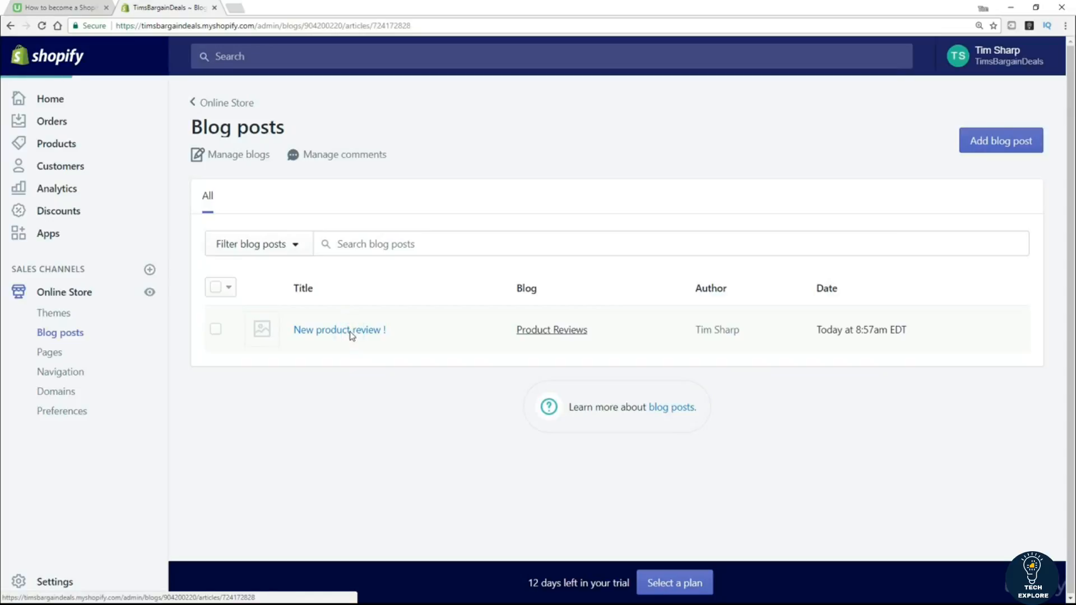
{"action": "scroll", "coordinate": [770, 408], "scroll_direction": "down", "scroll_amount": 2}
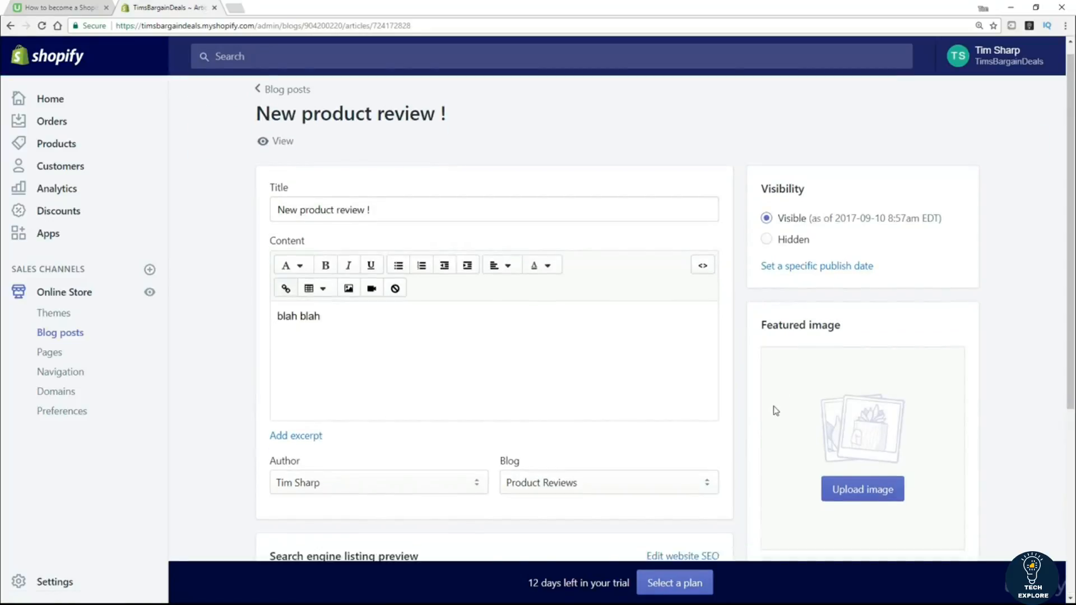
{"action": "scroll", "coordinate": [758, 426], "scroll_direction": "down", "scroll_amount": 1}
{"action": "scroll", "coordinate": [470, 280], "scroll_direction": "up", "scroll_amount": 3}
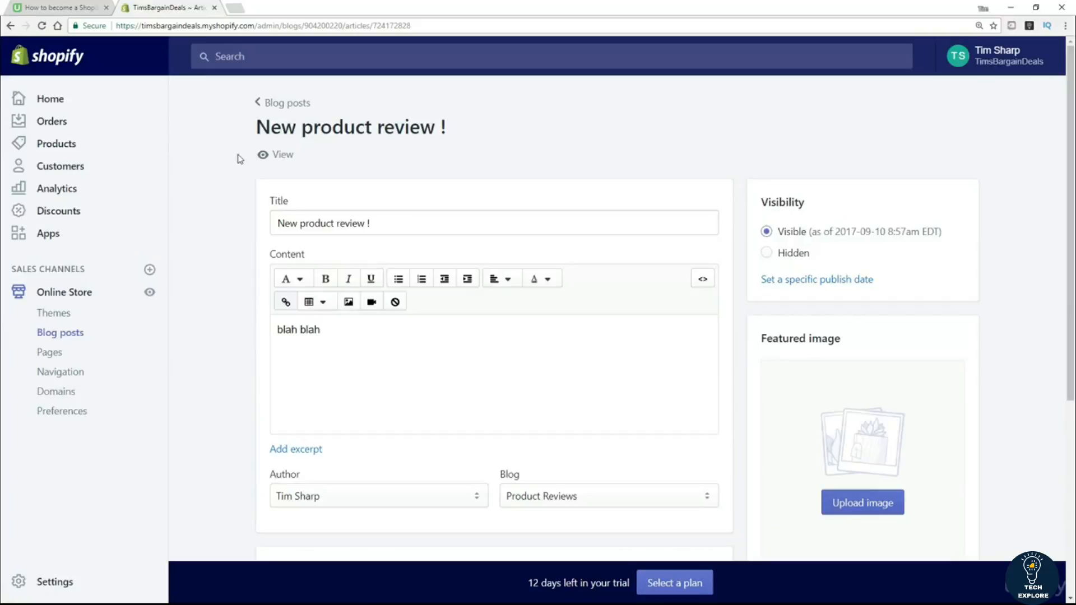
{"action": "left_click", "coordinate": [285, 103]}
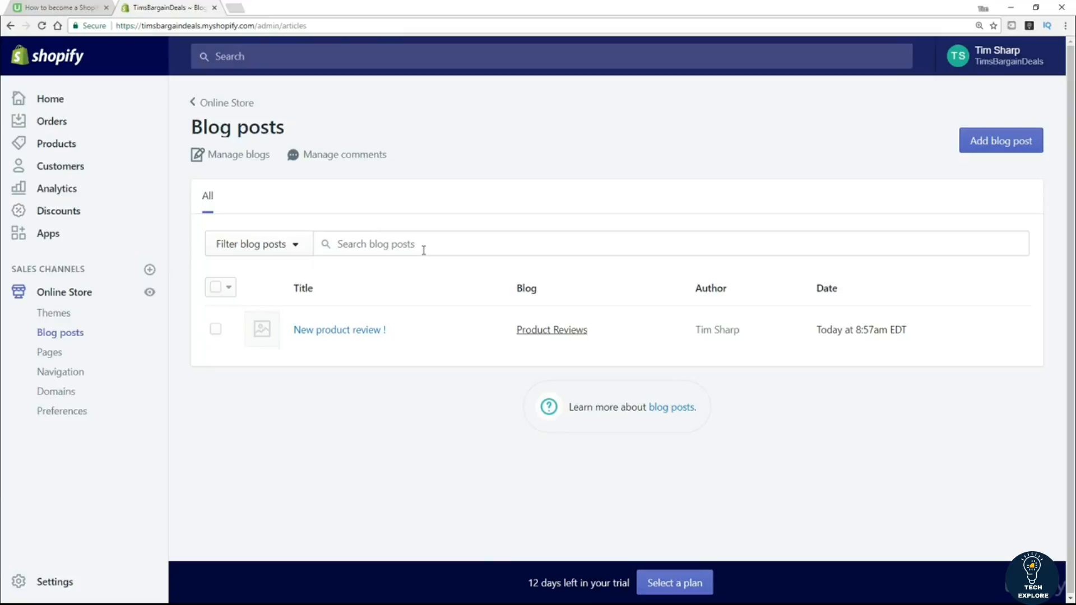
In Navigation, add 'Our Blog' to the Main menu, linked to Blogs › Product Reviews, and save.
{"action": "left_click", "coordinate": [73, 376]}
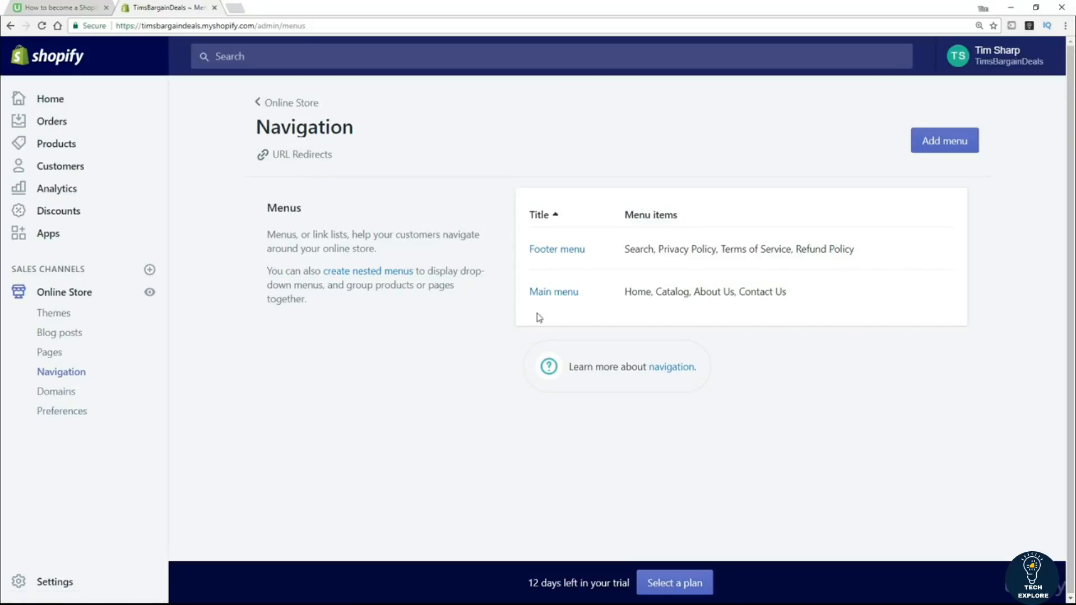
{"action": "left_click", "coordinate": [555, 292]}
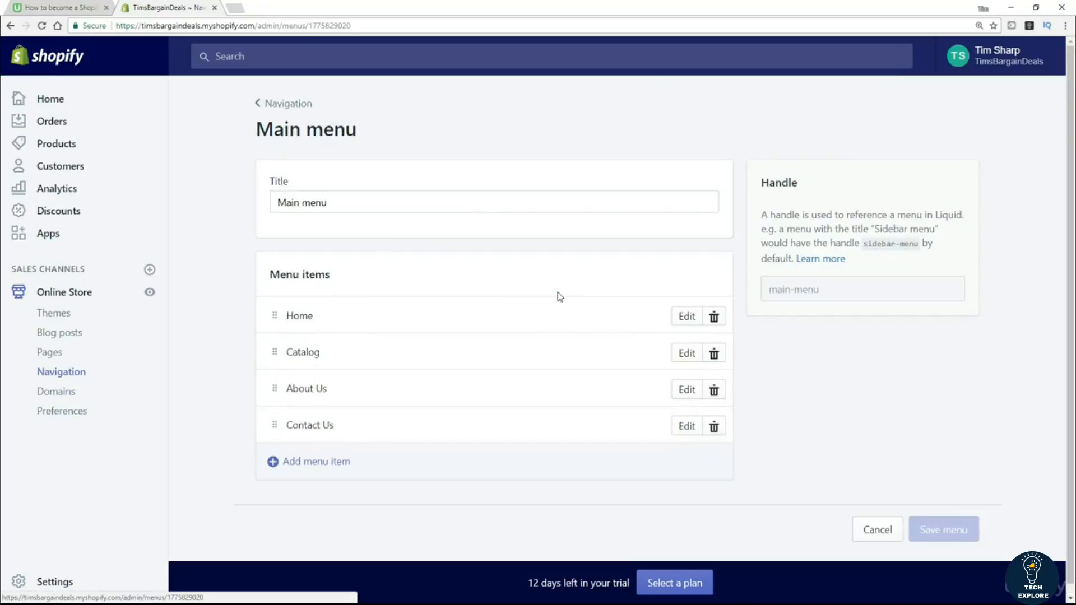
{"action": "left_click", "coordinate": [343, 461]}
{"action": "left_click", "coordinate": [390, 322]}
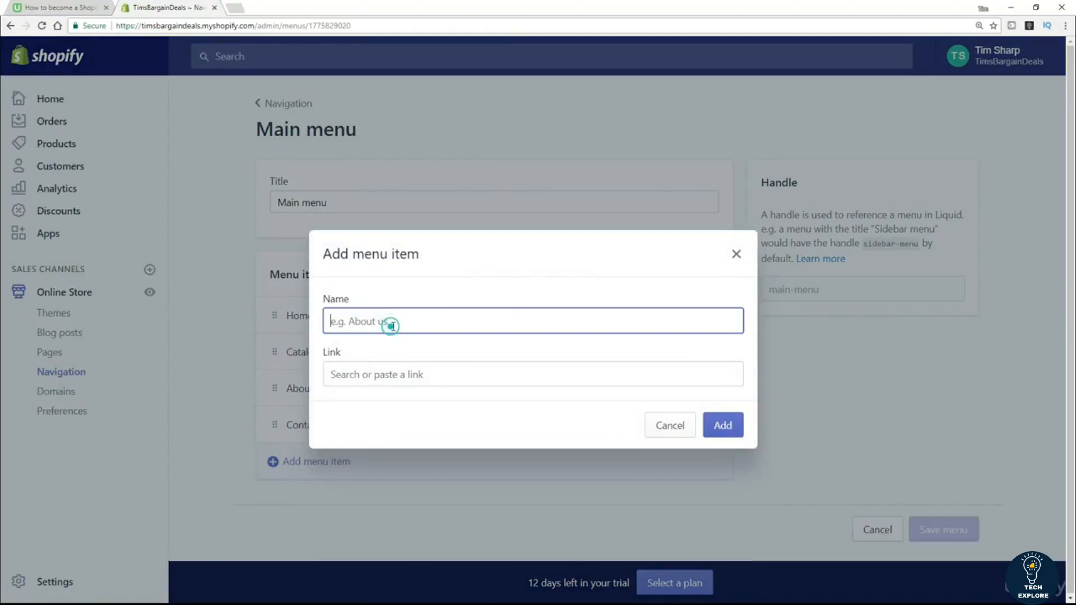
{"action": "type", "text": "Our Blog"}
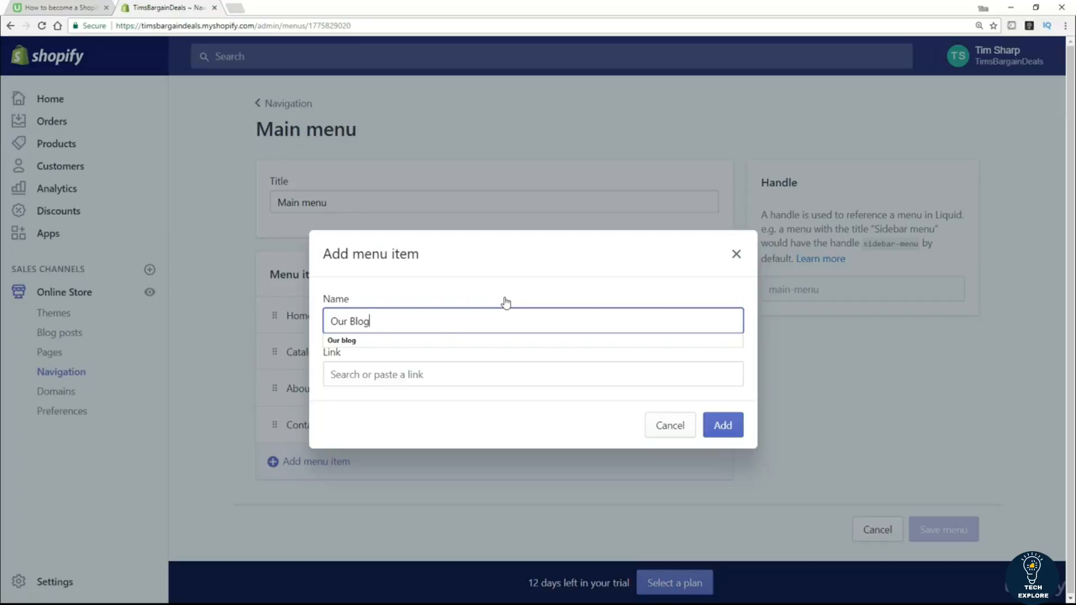
{"action": "left_click", "coordinate": [427, 373]}
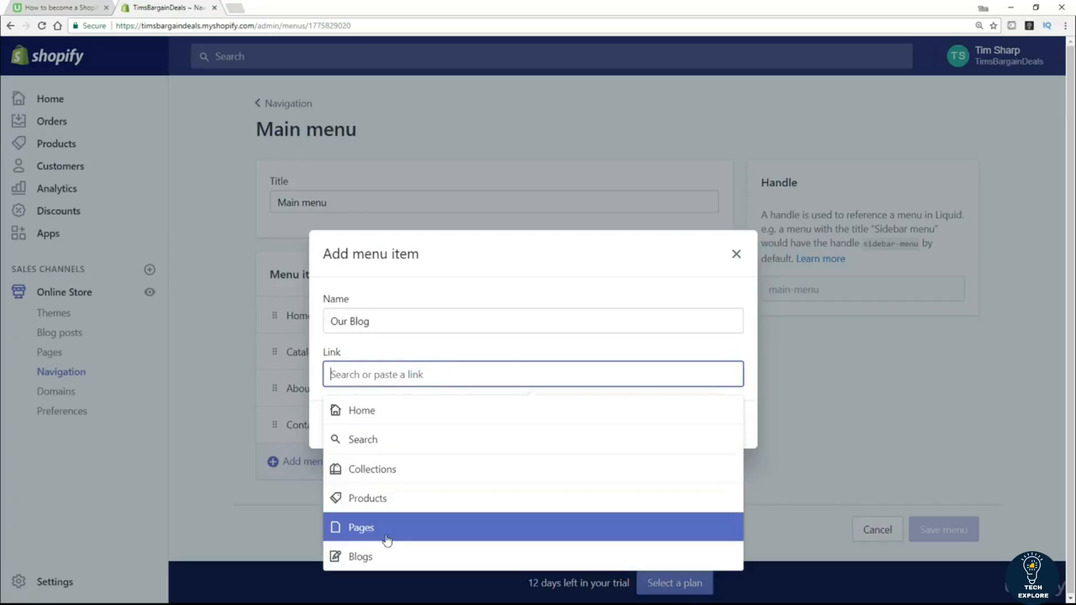
{"action": "left_click", "coordinate": [378, 558]}
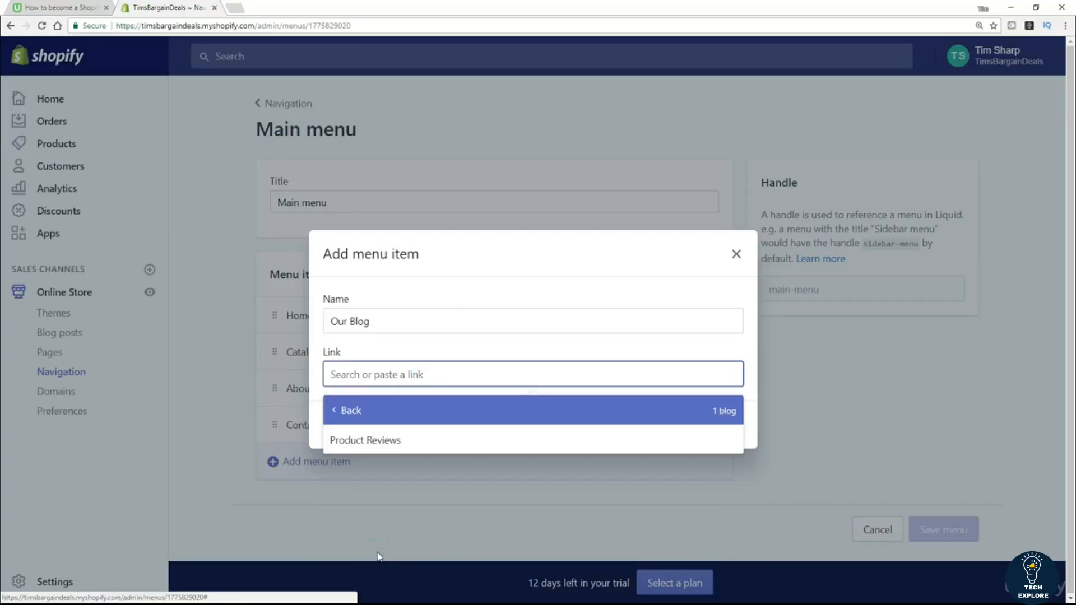
{"action": "left_click", "coordinate": [374, 445]}
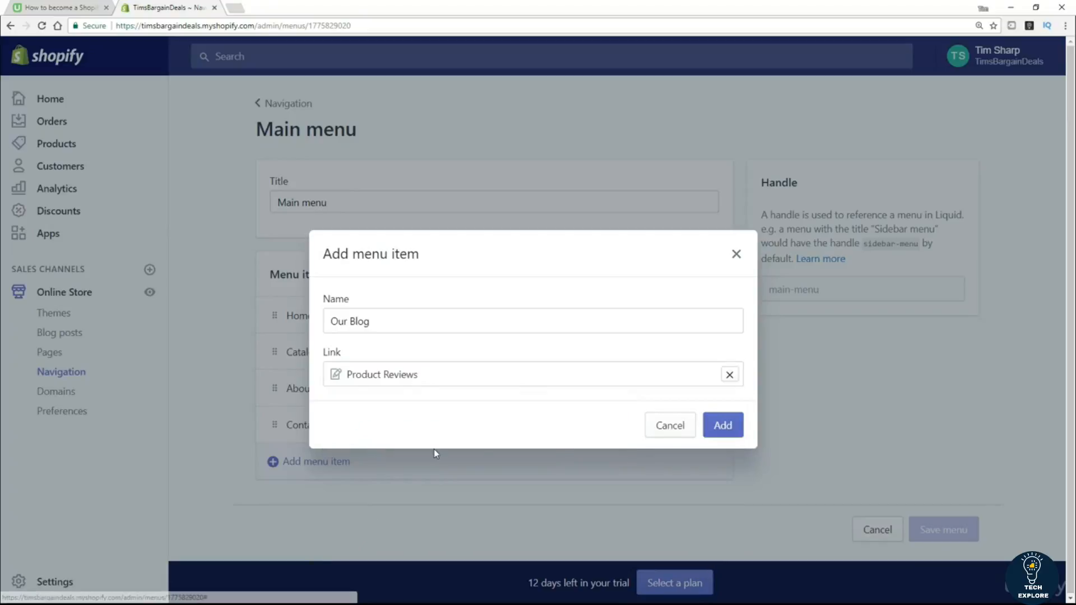
{"action": "left_click", "coordinate": [725, 430]}
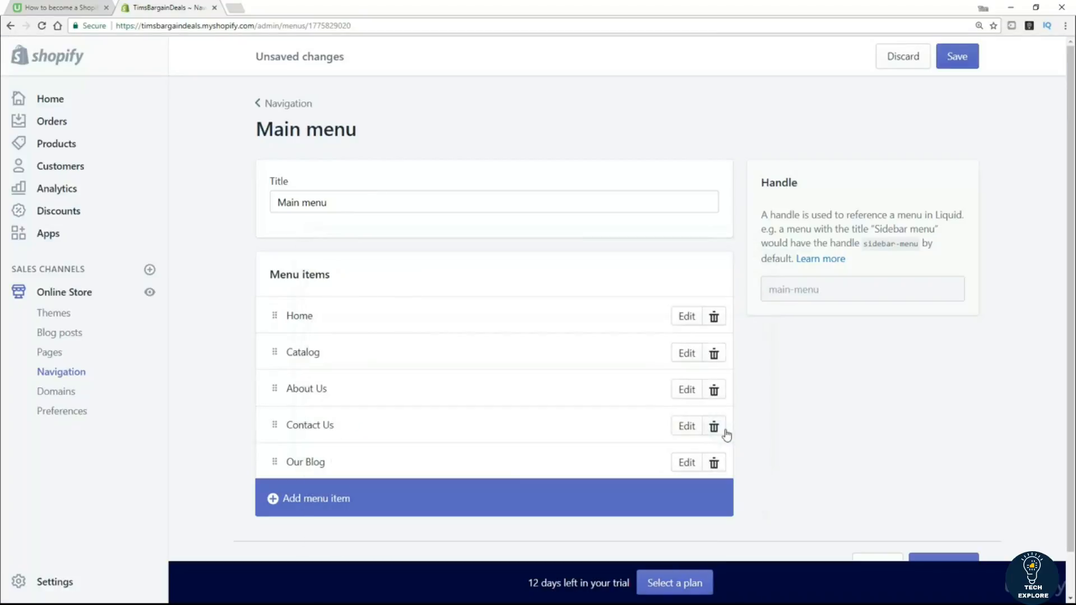
{"action": "left_click", "coordinate": [960, 60]}
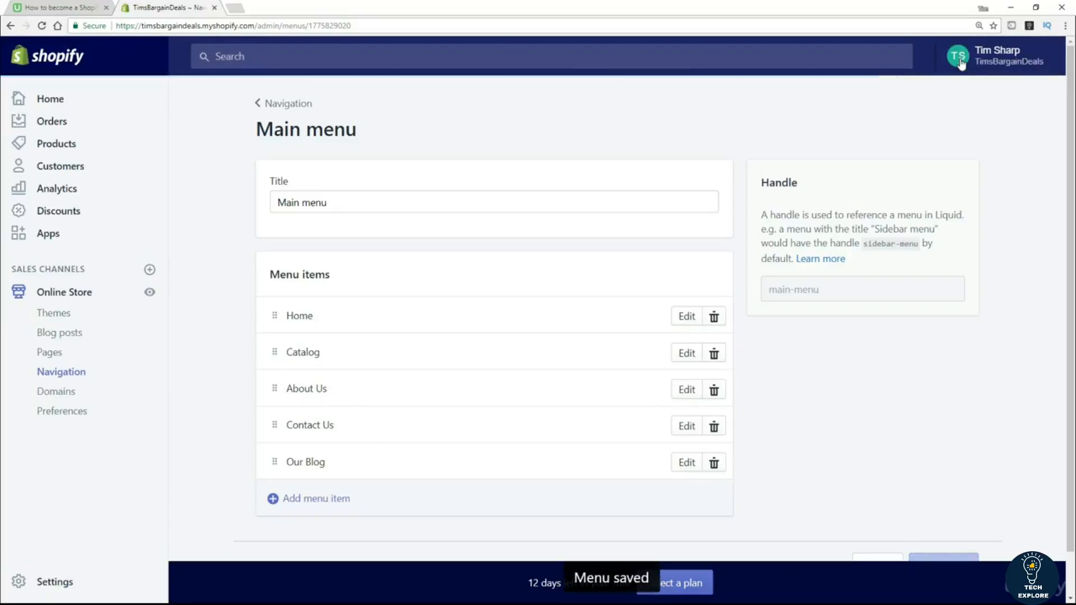
{"action": "left_click", "coordinate": [155, 295]}
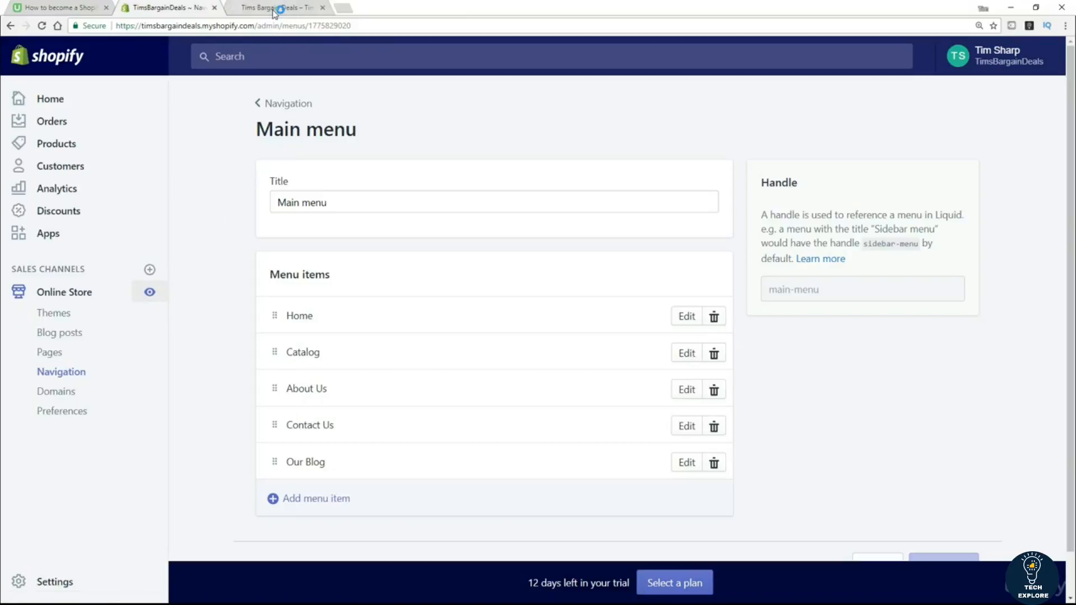
{"action": "left_click", "coordinate": [274, 9]}
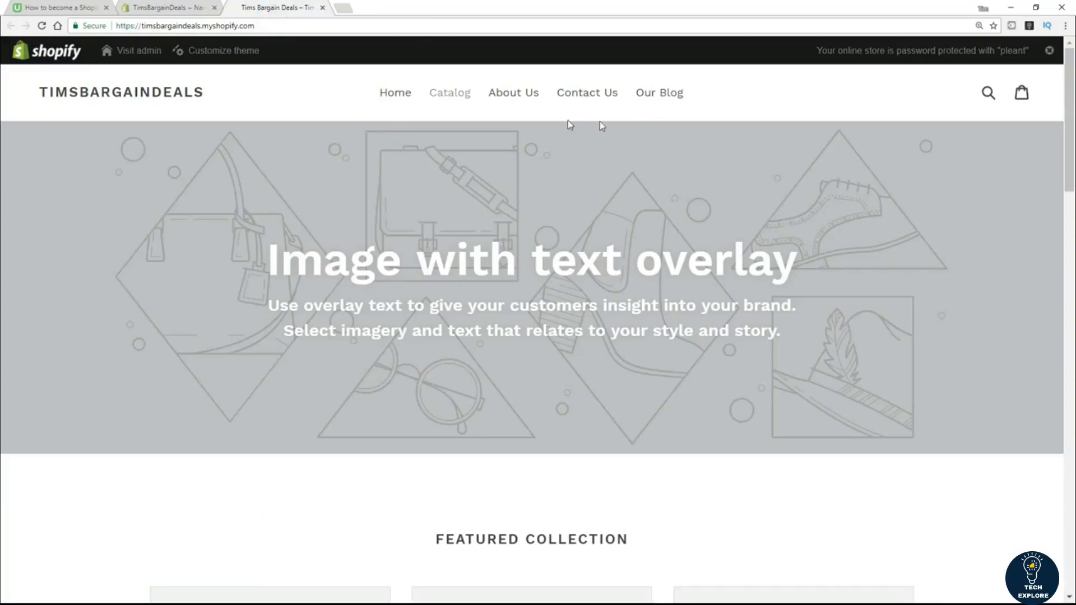
{"action": "left_click", "coordinate": [672, 95]}
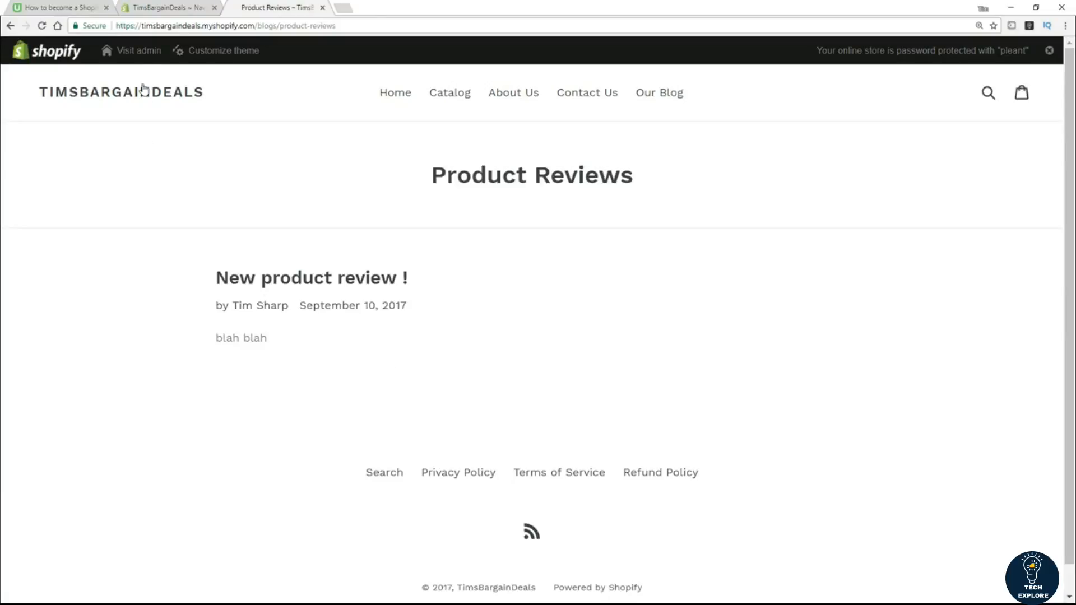
{"action": "left_click", "coordinate": [153, 9]}
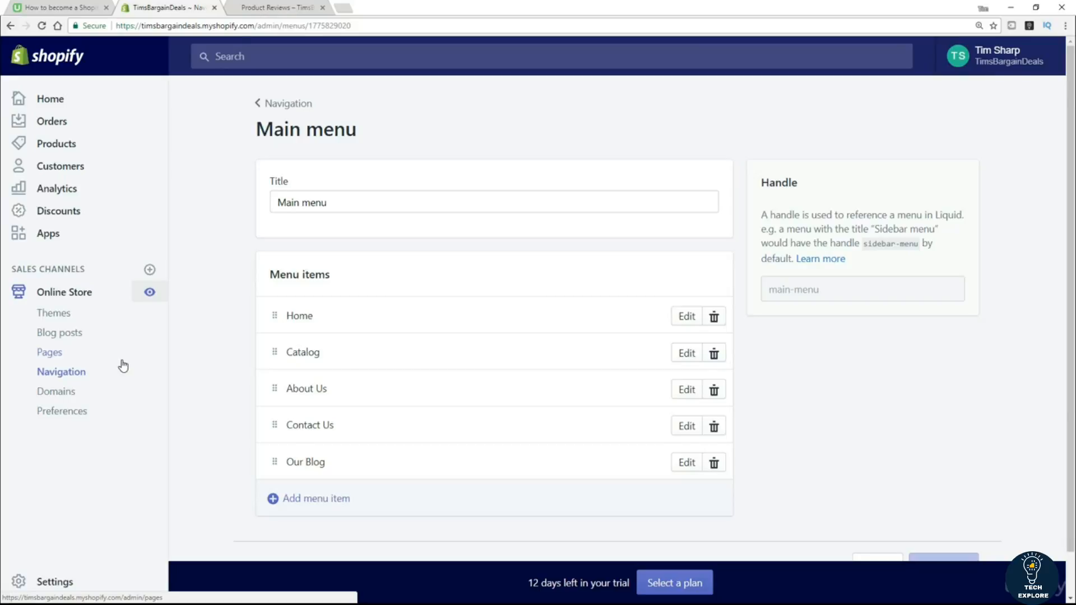
Go to Online Store › Themes, where Debut is listed as the current theme.
{"action": "left_click", "coordinate": [64, 317]}
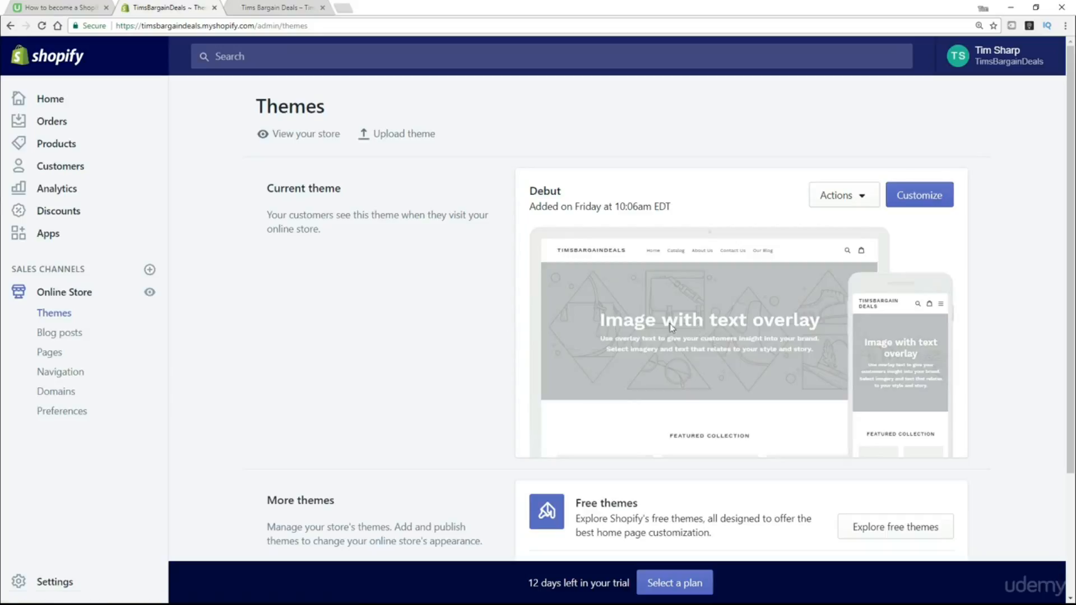
Glance at the live storefront, then open the Debut theme with Customize.
{"action": "left_click", "coordinate": [243, 7]}
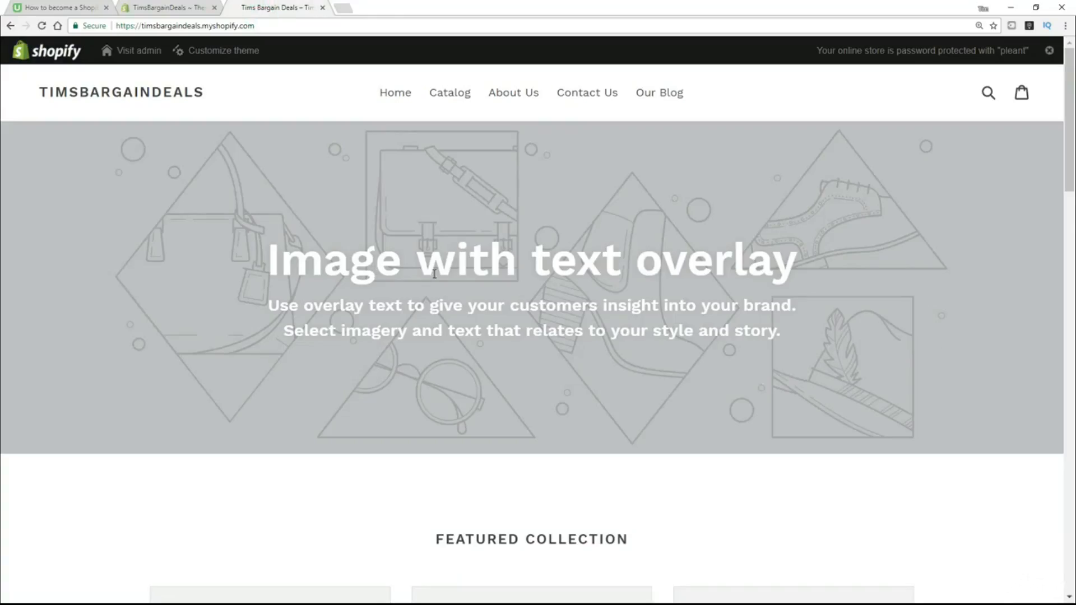
{"action": "left_click", "coordinate": [188, 7]}
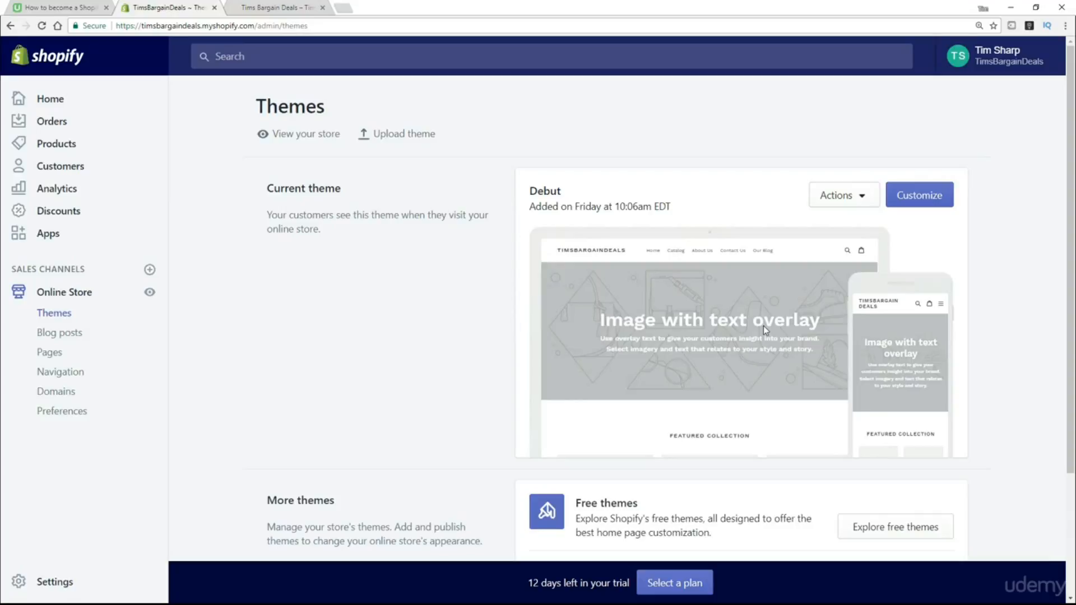
{"action": "left_click", "coordinate": [919, 204]}
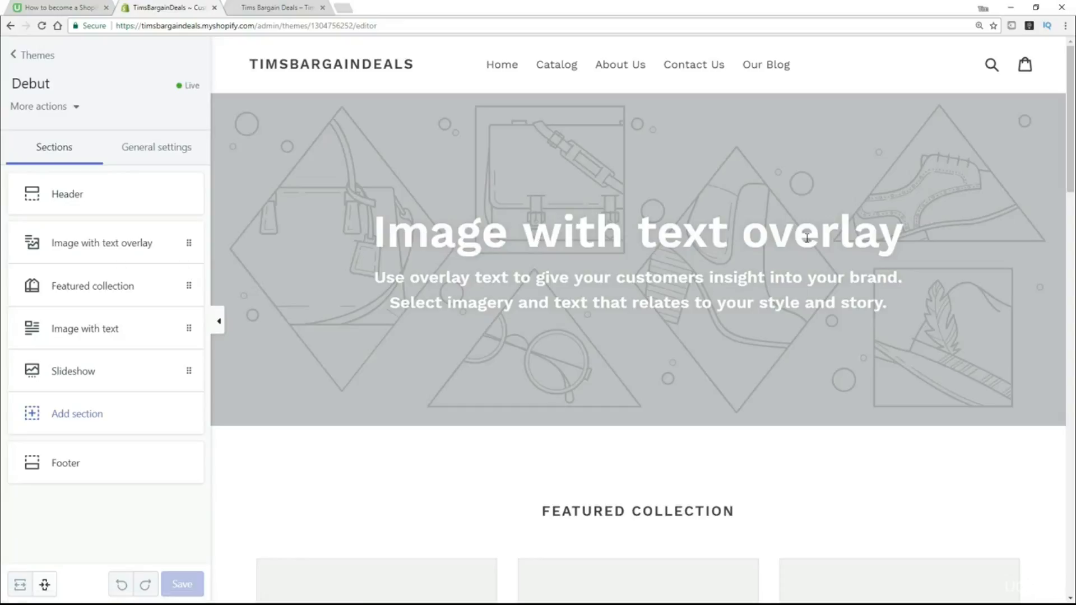
Replace the Image with text overlay heading with 'New Heading !', then head back toward Themes unsaved.
{"action": "left_click", "coordinate": [137, 242]}
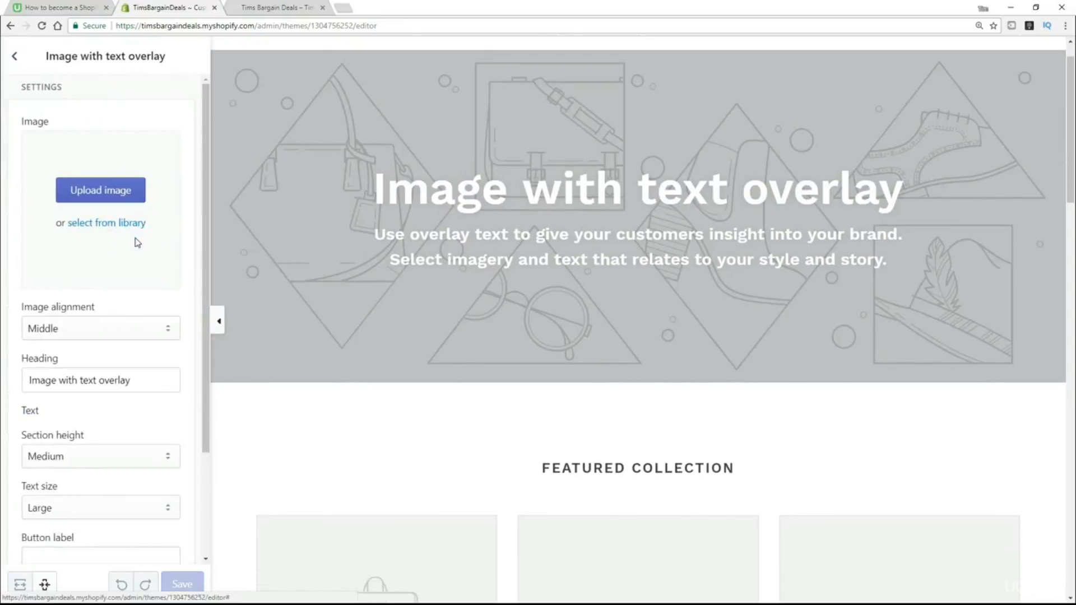
{"action": "scroll", "coordinate": [118, 276], "scroll_direction": "down", "scroll_amount": 2}
{"action": "left_click_drag", "start_coordinate": [140, 269], "coordinate": [9, 275]}
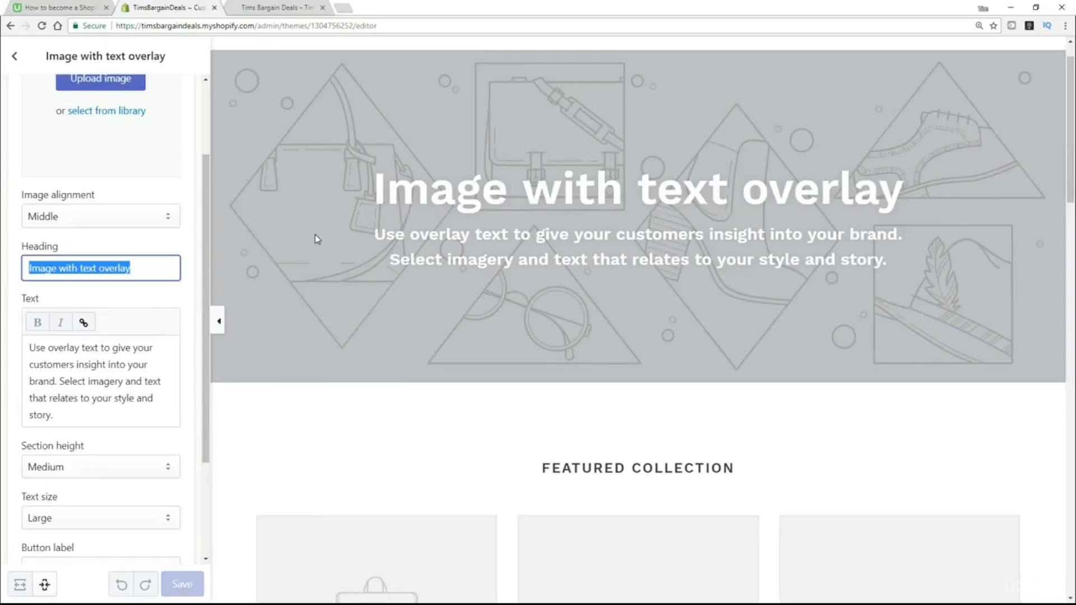
{"action": "type", "text": "New Heading !"}
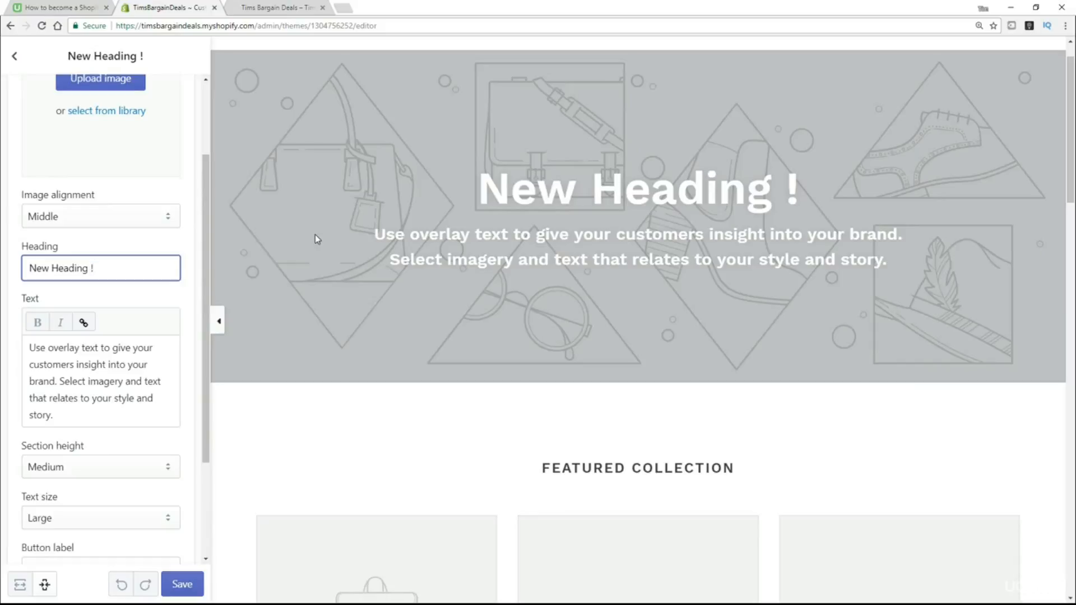
{"action": "left_click", "coordinate": [14, 57]}
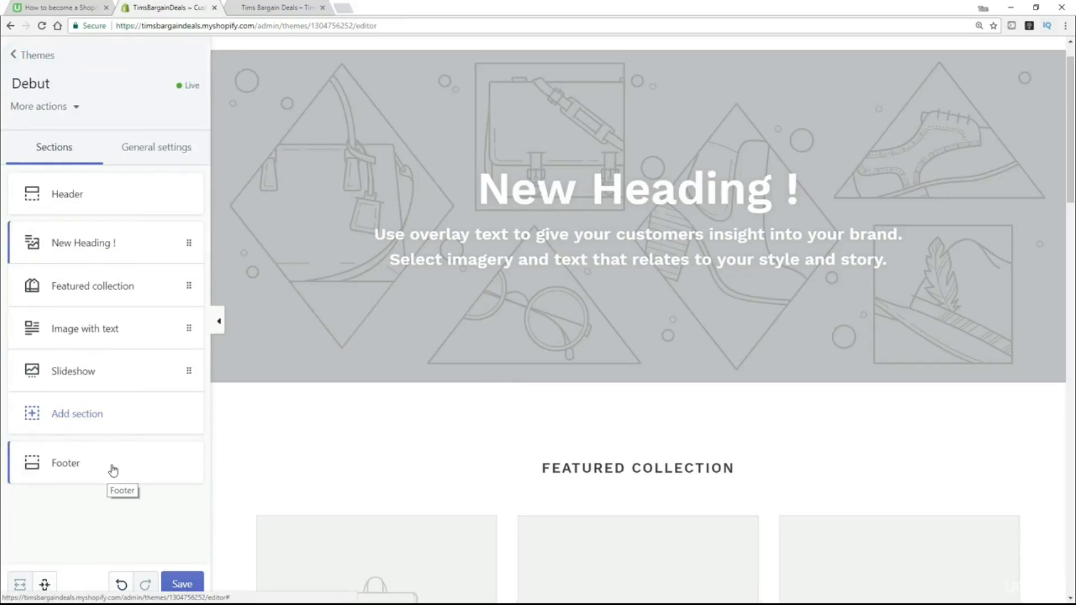
{"action": "left_click", "coordinate": [18, 55]}
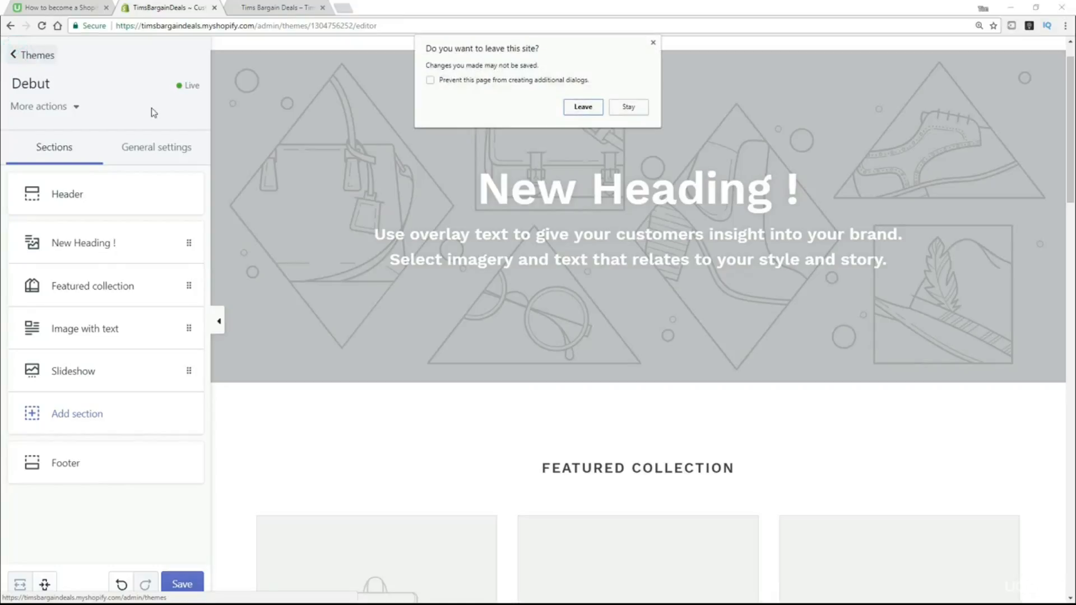
Leave the editor discarding the change, then highlight the Free themes and Shopify Theme Store headings.
{"action": "left_click", "coordinate": [590, 109]}
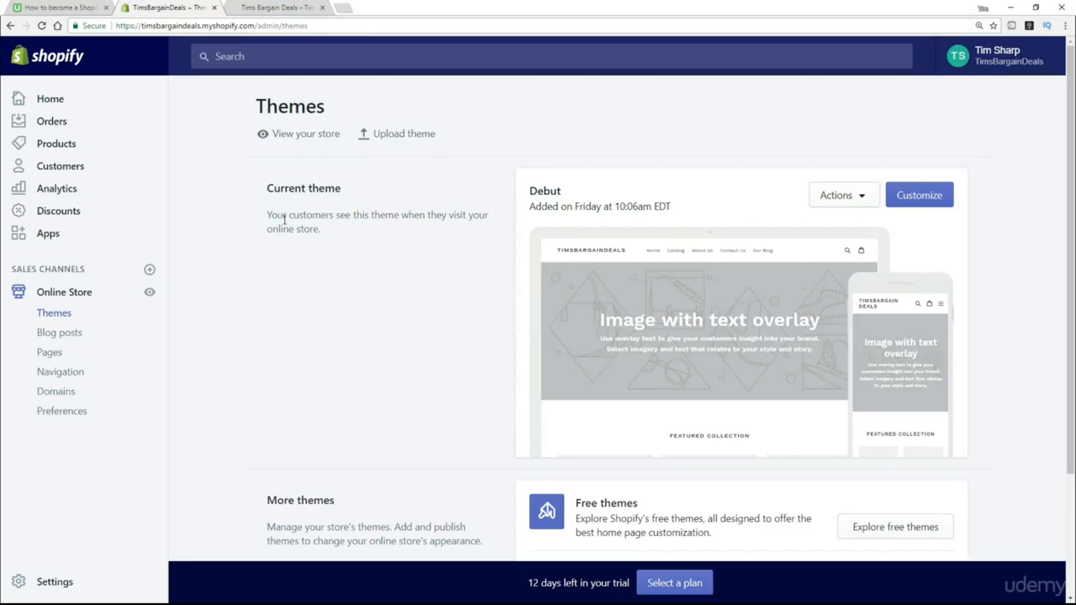
{"action": "scroll", "coordinate": [406, 313], "scroll_direction": "down", "scroll_amount": 3}
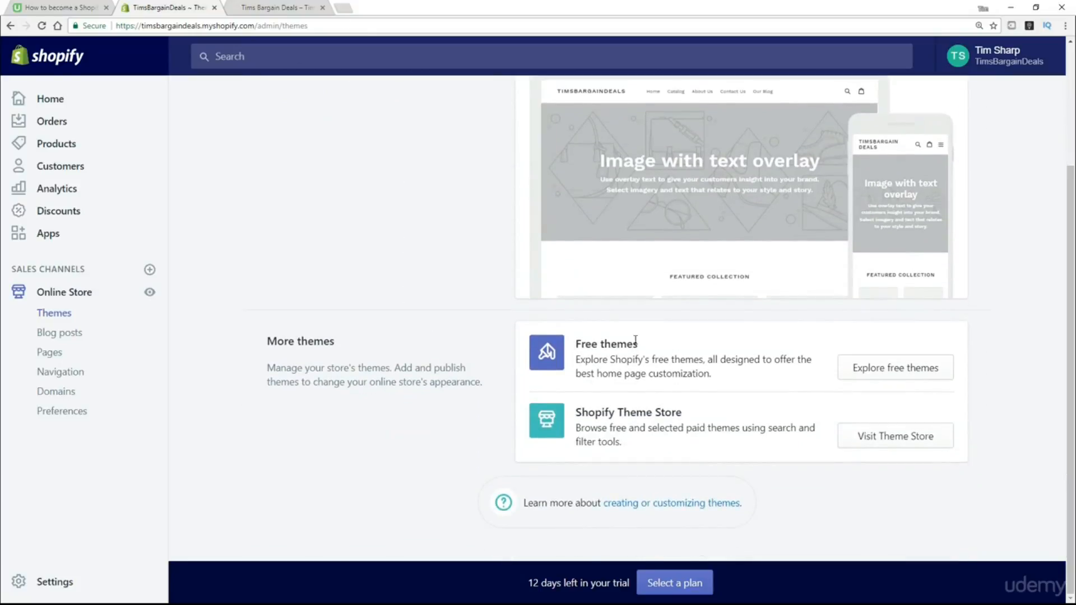
{"action": "left_click_drag", "start_coordinate": [639, 344], "coordinate": [577, 356]}
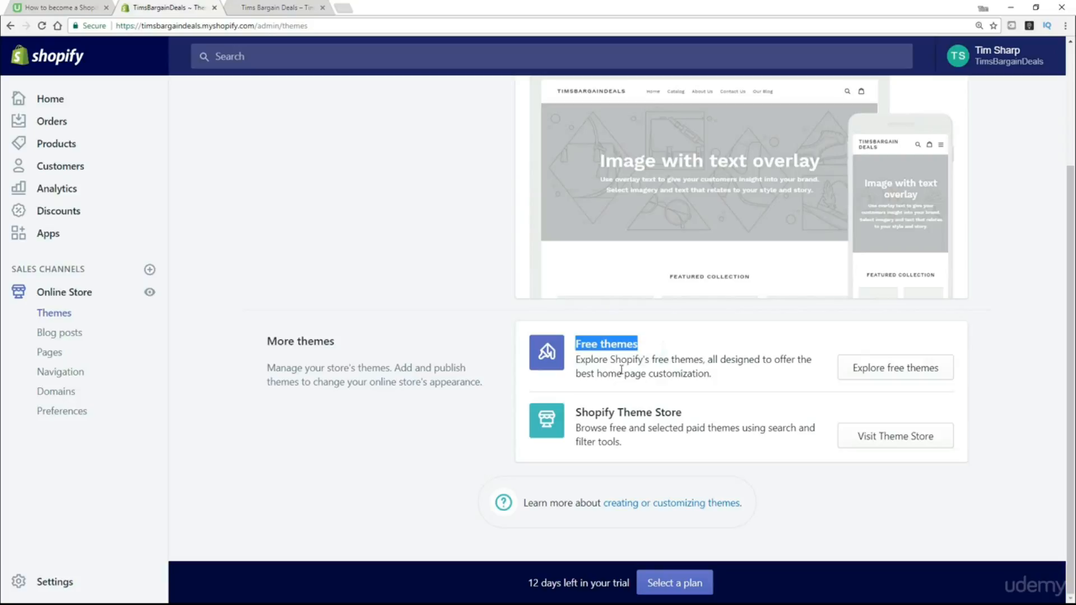
{"action": "left_click_drag", "start_coordinate": [695, 414], "coordinate": [573, 414]}
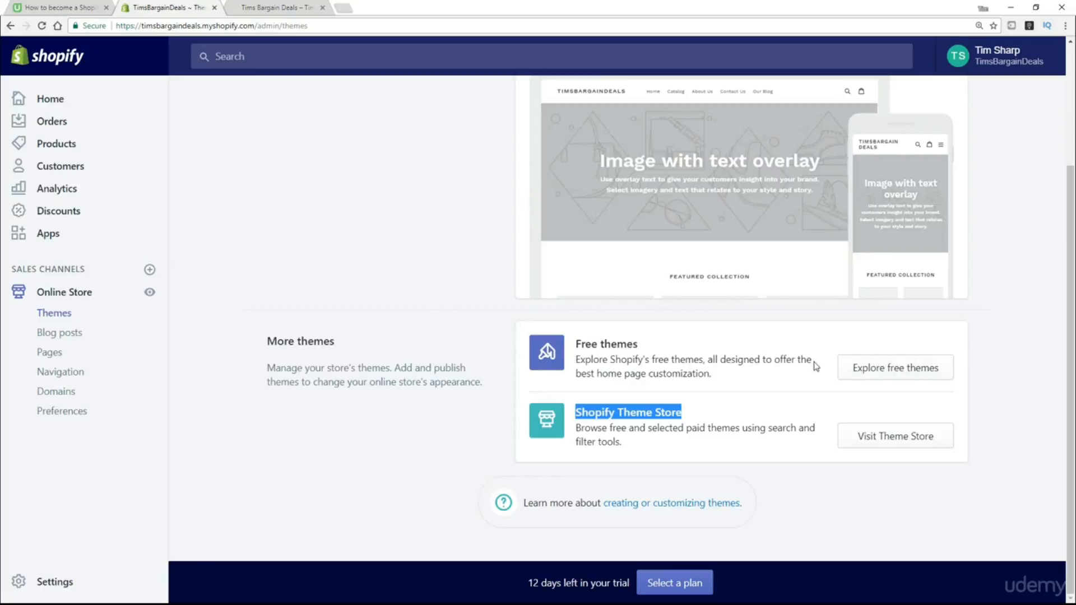
Open Explore free themes and browse the thumbnails, including Minimal, Simple, Pop and Debut.
{"action": "left_click", "coordinate": [911, 374]}
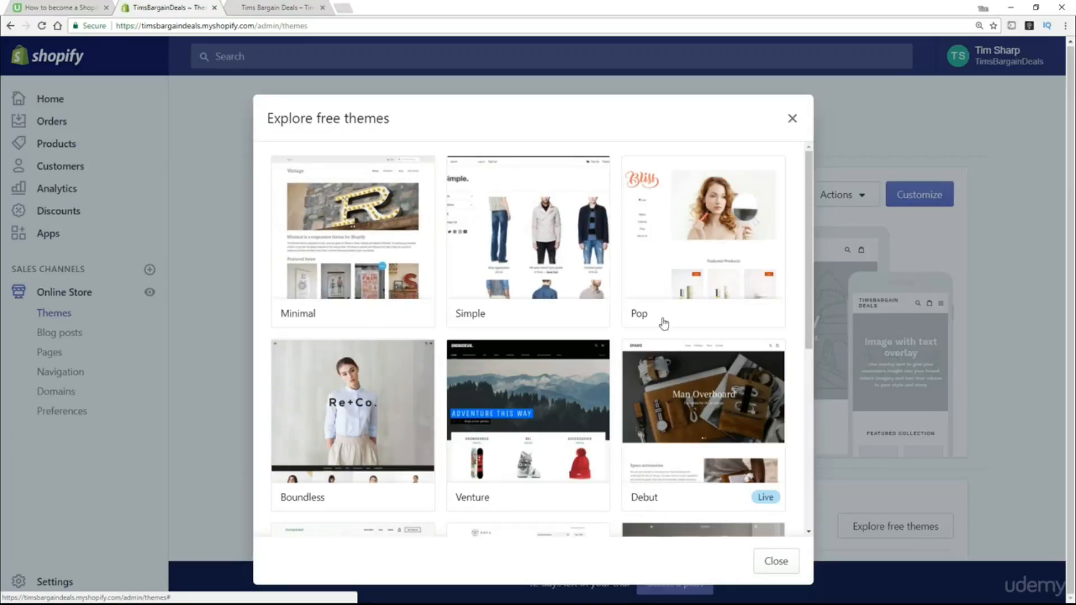
{"action": "scroll", "coordinate": [680, 367], "scroll_direction": "down", "scroll_amount": 2}
{"action": "scroll", "coordinate": [680, 367], "scroll_direction": "down", "scroll_amount": 2}
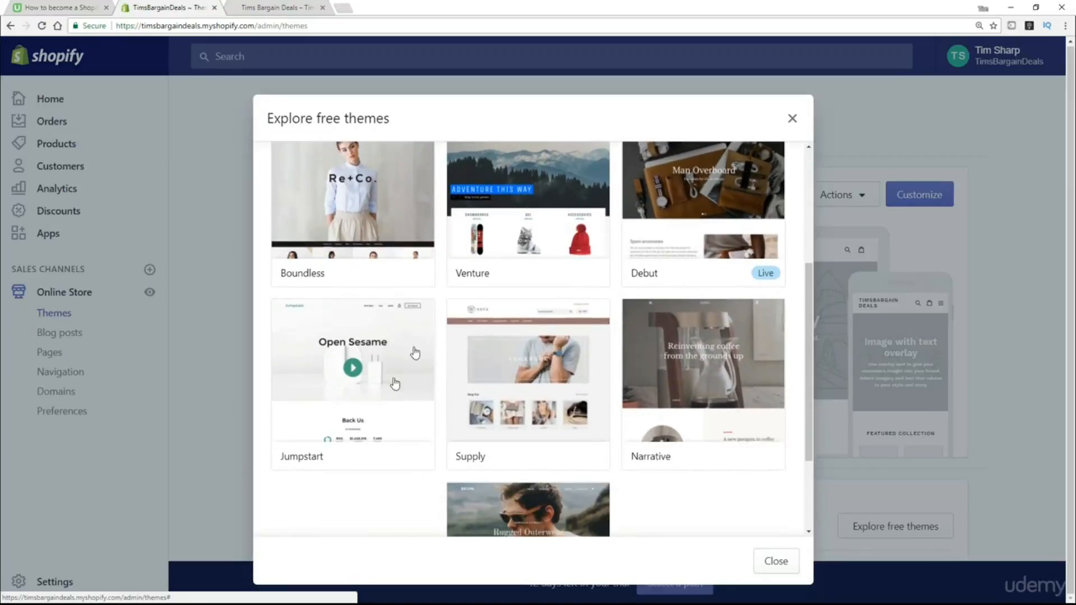
{"action": "scroll", "coordinate": [601, 539], "scroll_direction": "down", "scroll_amount": 2}
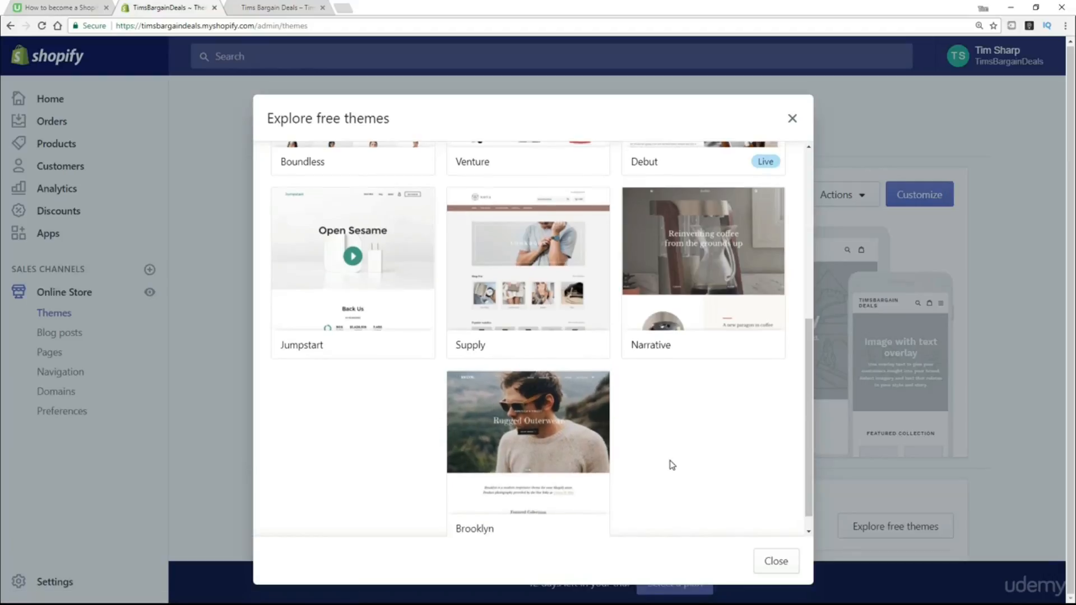
{"action": "scroll", "coordinate": [670, 463], "scroll_direction": "up", "scroll_amount": 5}
{"action": "scroll", "coordinate": [671, 465], "scroll_direction": "up", "scroll_amount": 1}
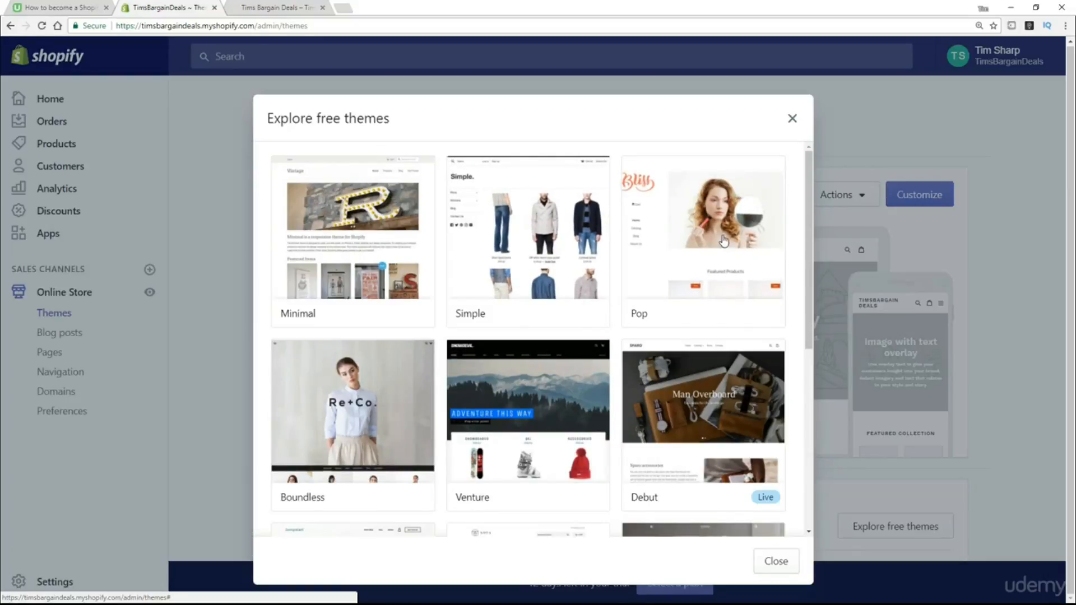
{"action": "scroll", "coordinate": [734, 293], "scroll_direction": "down", "scroll_amount": 2}
{"action": "scroll", "coordinate": [756, 406], "scroll_direction": "down", "scroll_amount": 1}
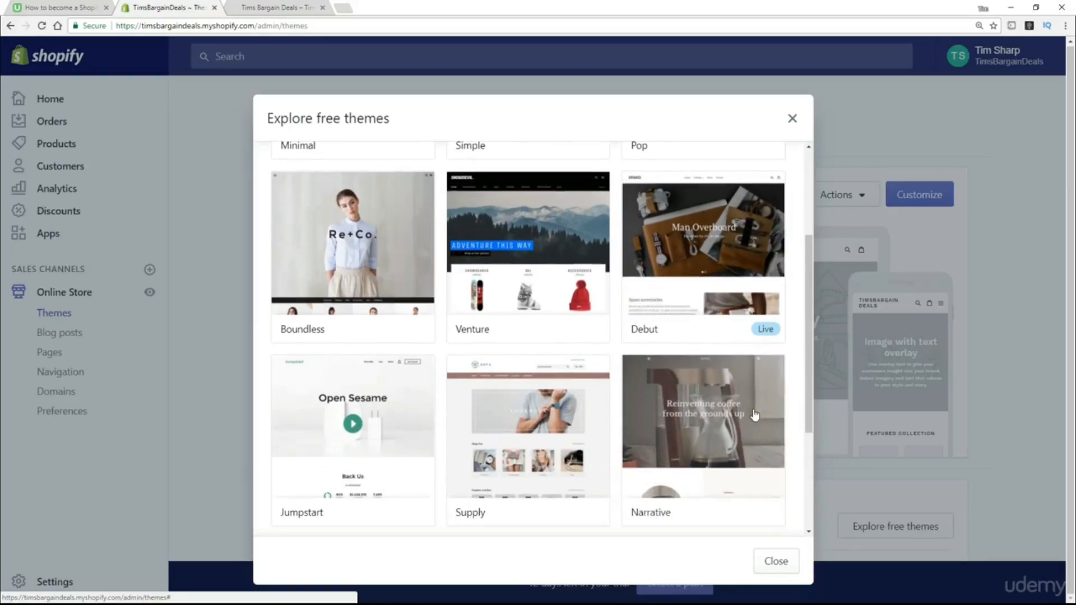
{"action": "scroll", "coordinate": [716, 432], "scroll_direction": "down", "scroll_amount": 2}
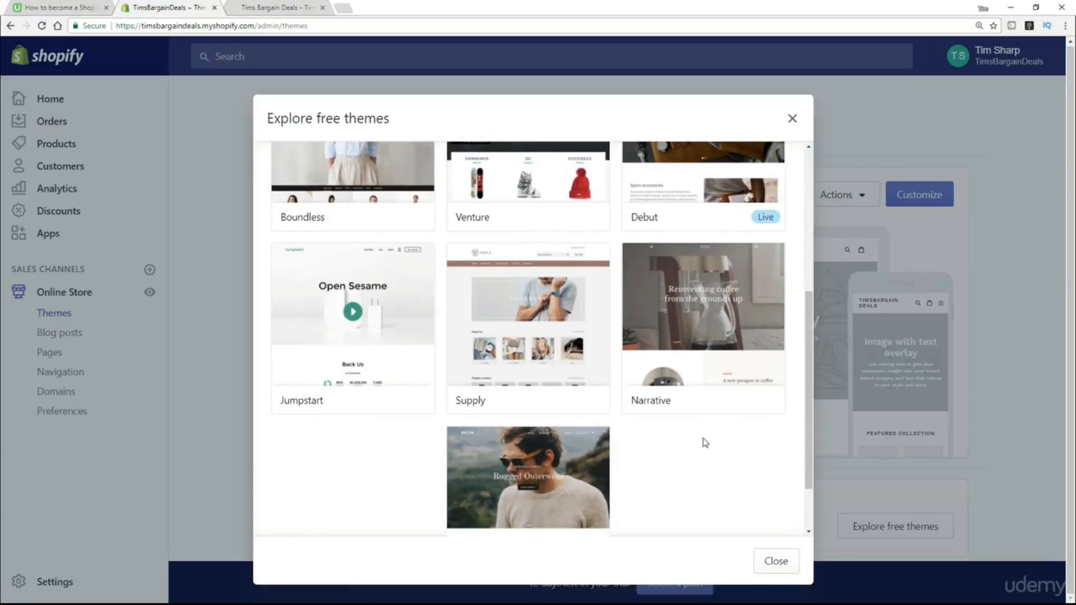
{"action": "scroll", "coordinate": [597, 399], "scroll_direction": "up", "scroll_amount": 3}
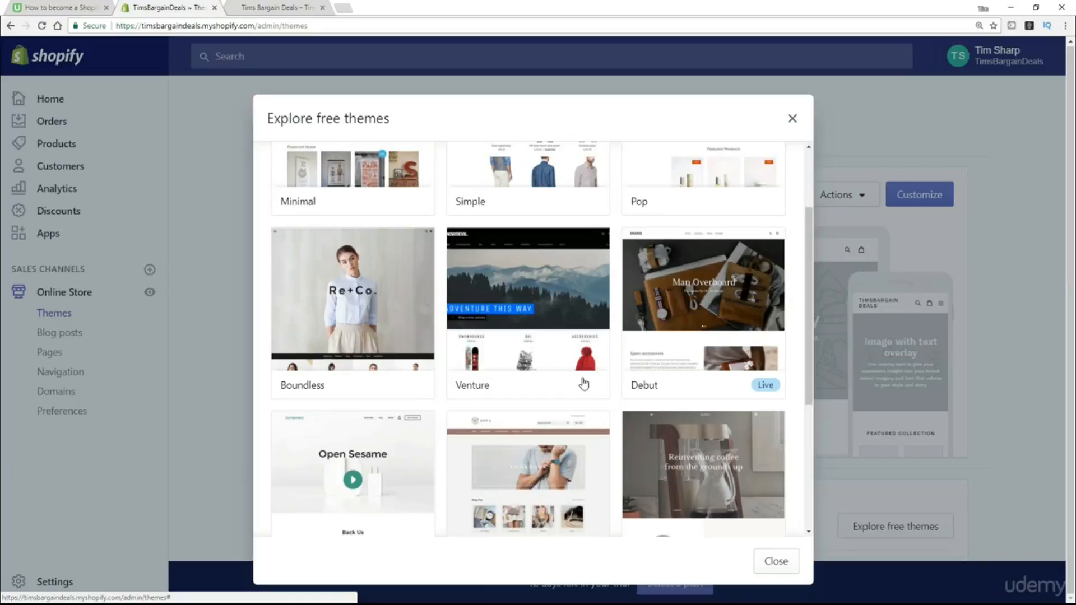
{"action": "scroll", "coordinate": [583, 383], "scroll_direction": "up", "scroll_amount": 2}
Open Simple's details, preview the Beauty style, then pick Light and install Simple.
{"action": "left_click", "coordinate": [519, 241]}
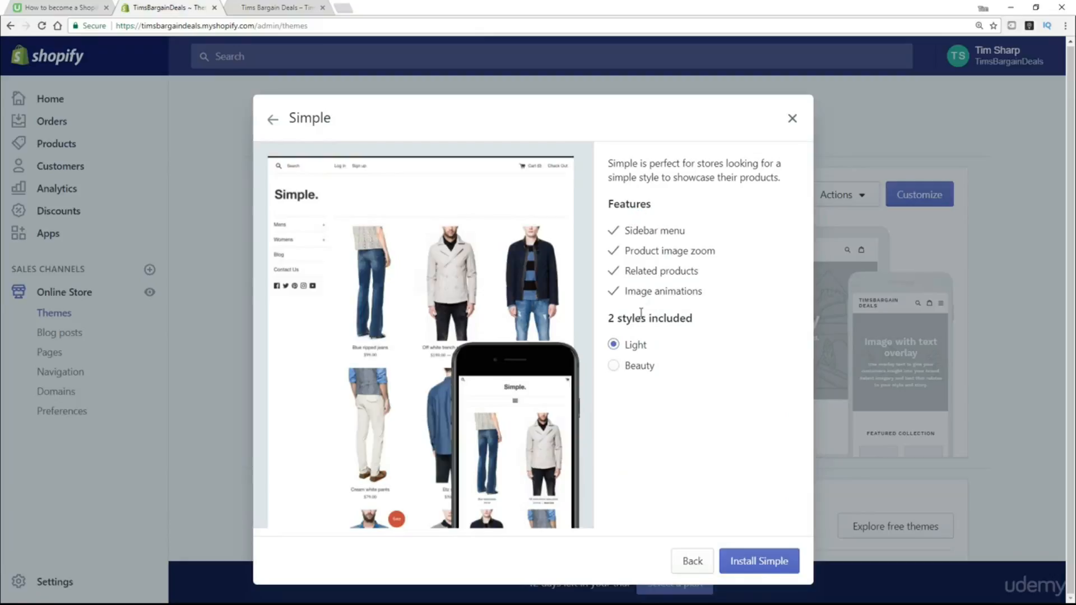
{"action": "left_click", "coordinate": [626, 374]}
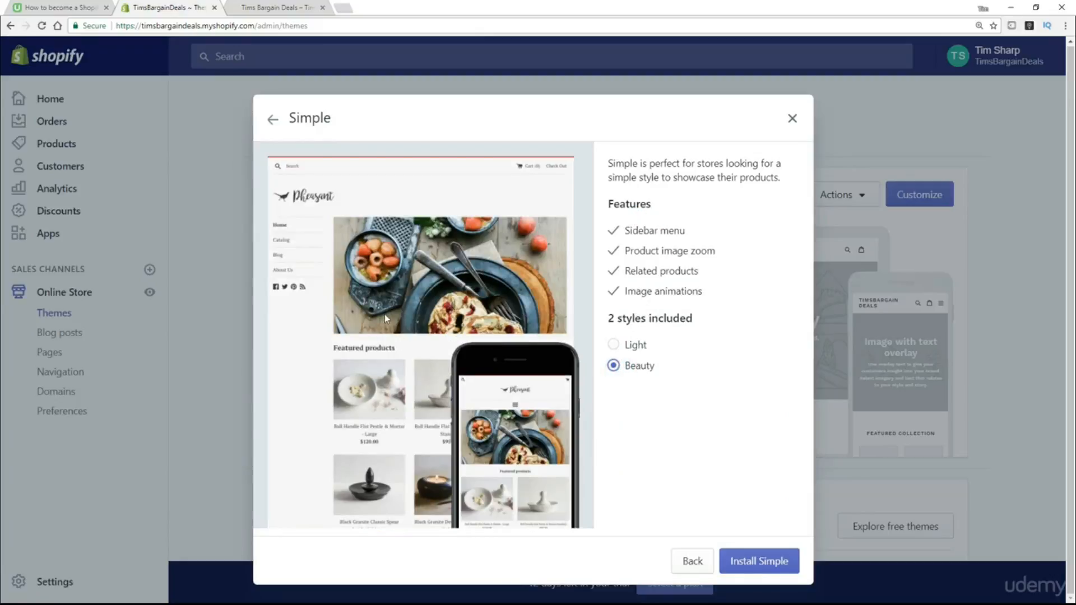
{"action": "left_click", "coordinate": [615, 346]}
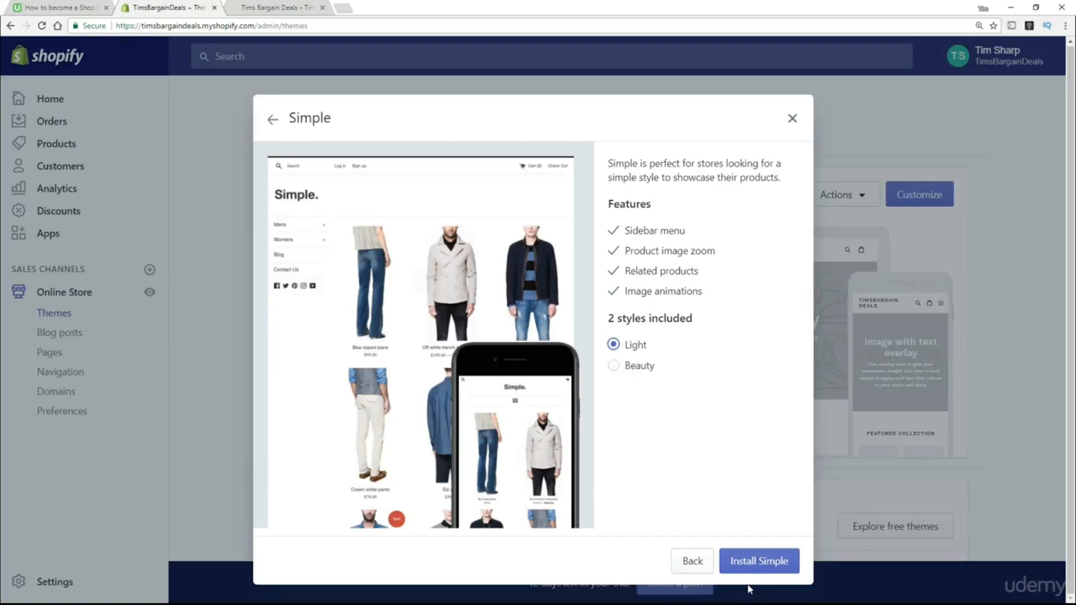
{"action": "left_click", "coordinate": [758, 567]}
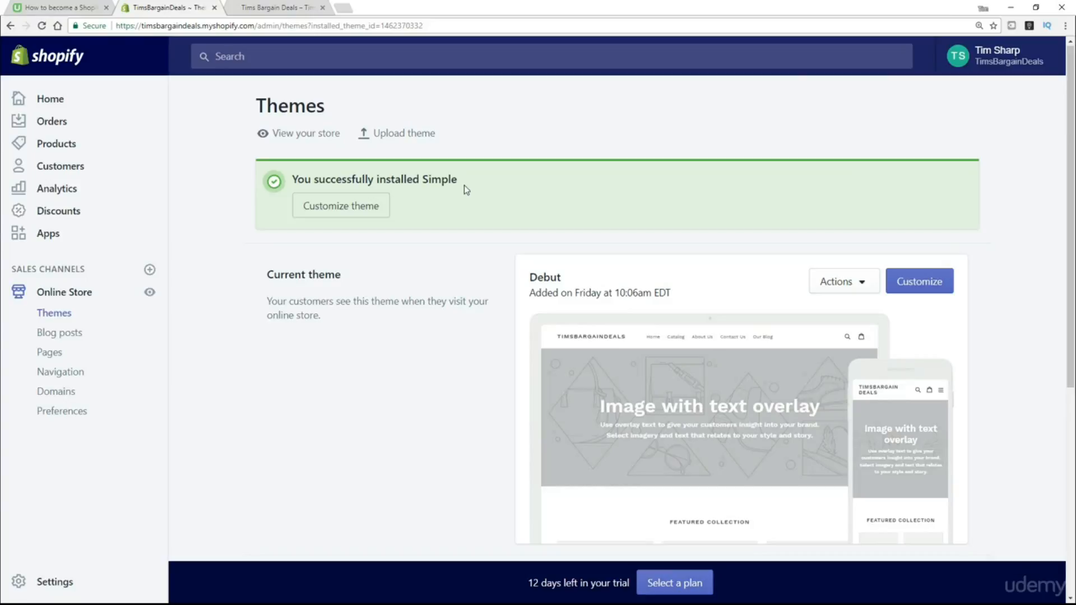
Publish Simple from its Actions menu under More themes and confirm the Publish dialog.
{"action": "scroll", "coordinate": [453, 309], "scroll_direction": "down", "scroll_amount": 4}
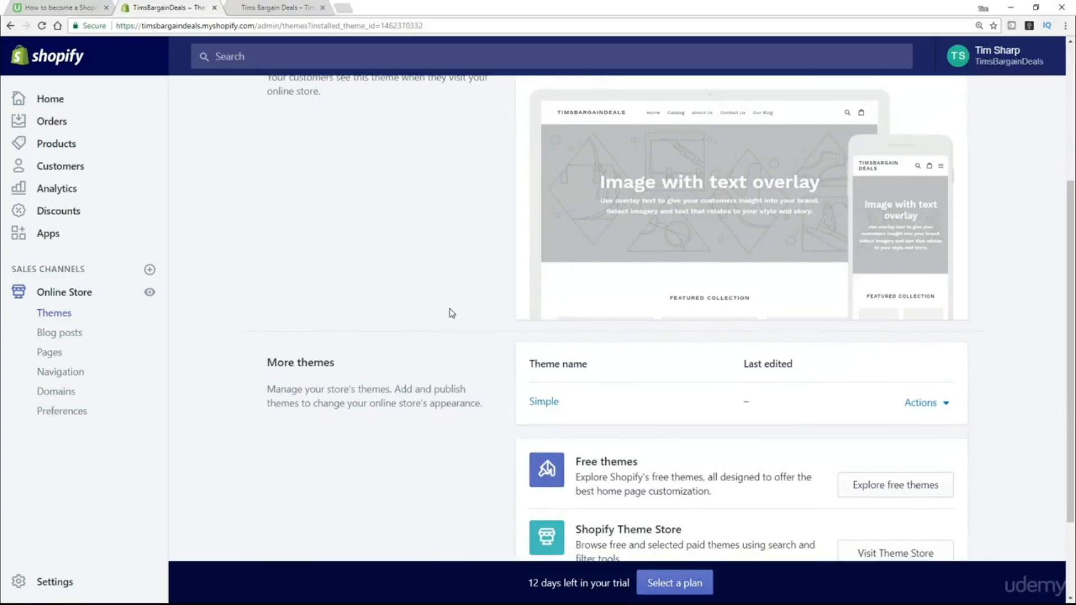
{"action": "scroll", "coordinate": [452, 312], "scroll_direction": "down", "scroll_amount": 1}
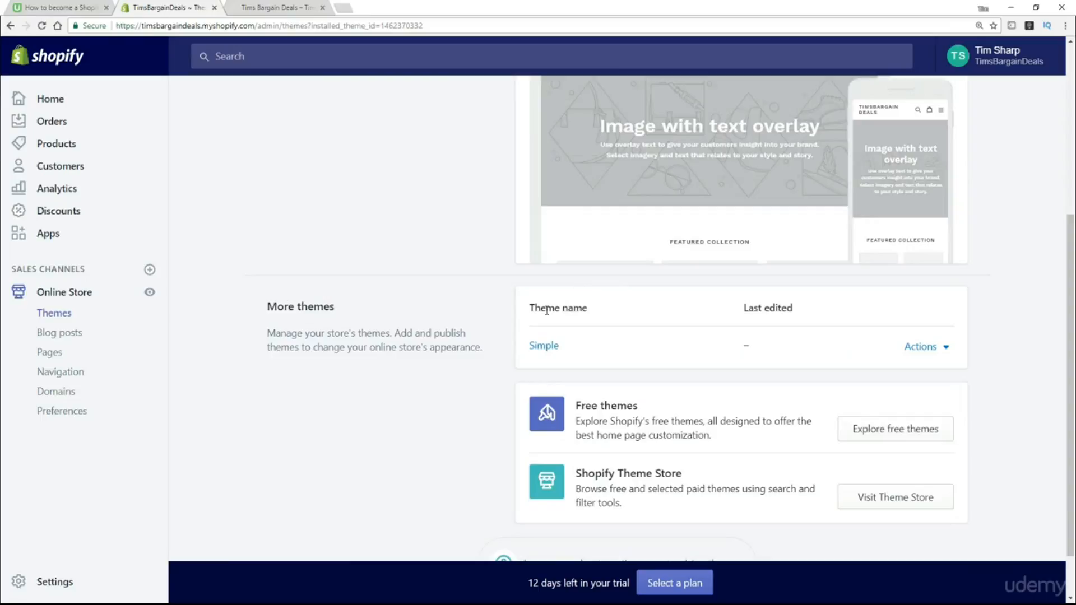
{"action": "left_click", "coordinate": [948, 353]}
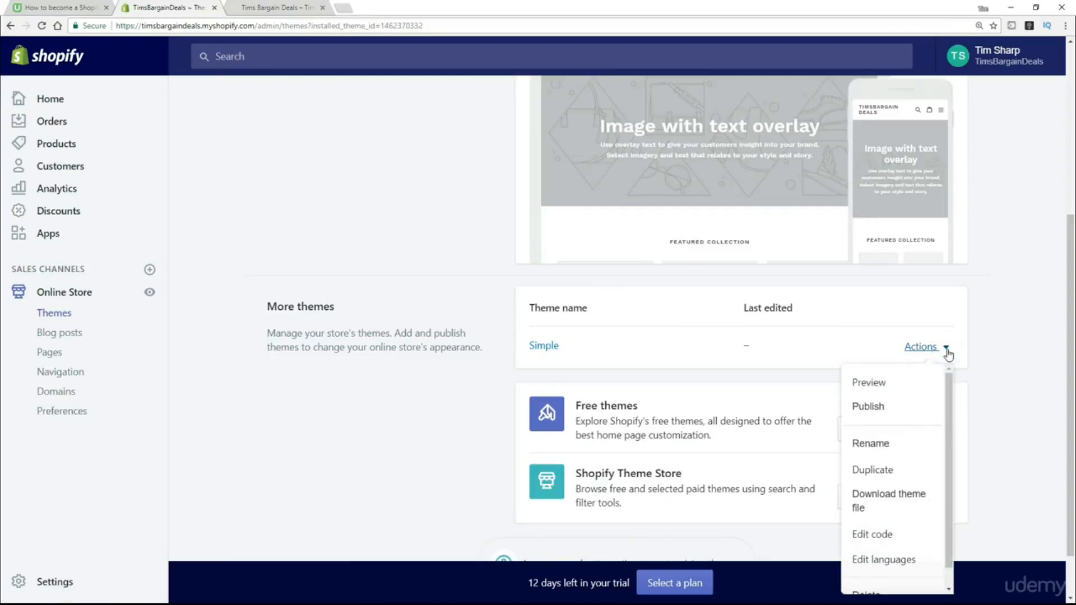
{"action": "left_click", "coordinate": [877, 411]}
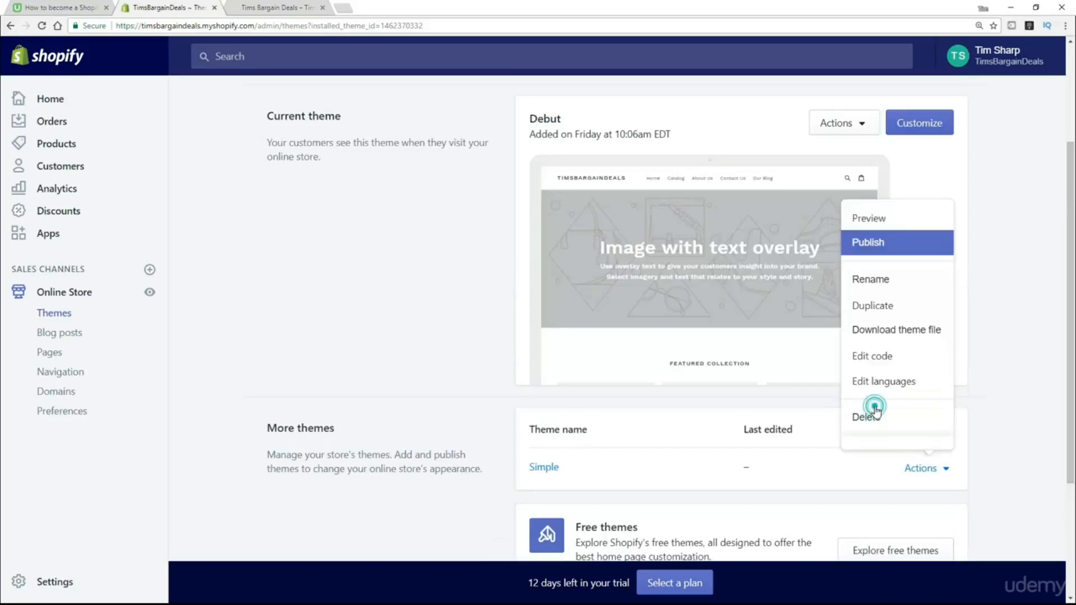
{"action": "left_click", "coordinate": [710, 237]}
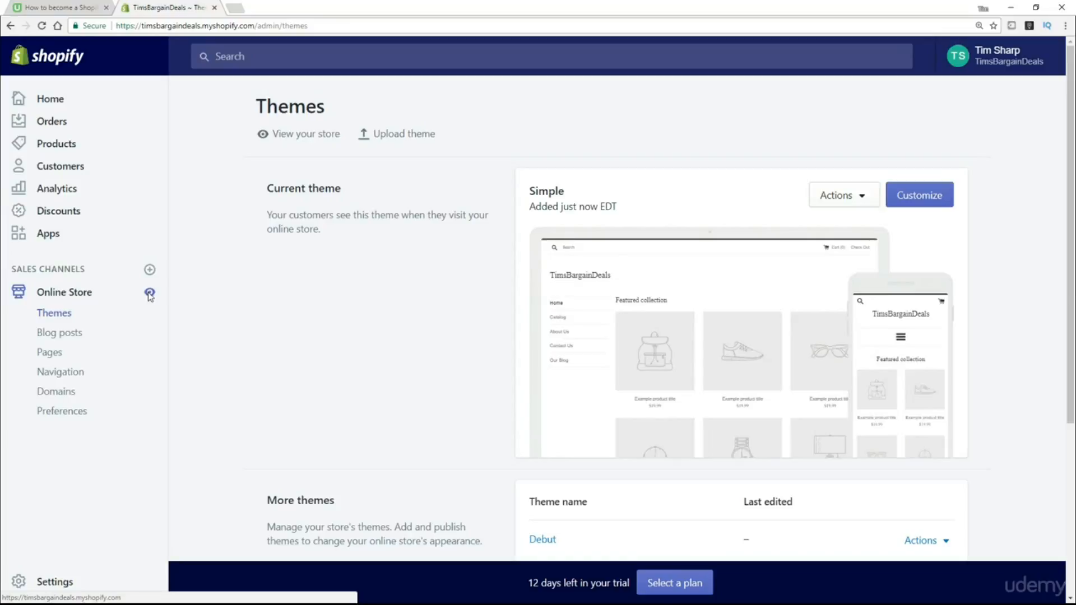
View the live storefront's Simple sidebar-menu homepage in a new tab, then return to the admin Themes page.
{"action": "left_click", "coordinate": [149, 294]}
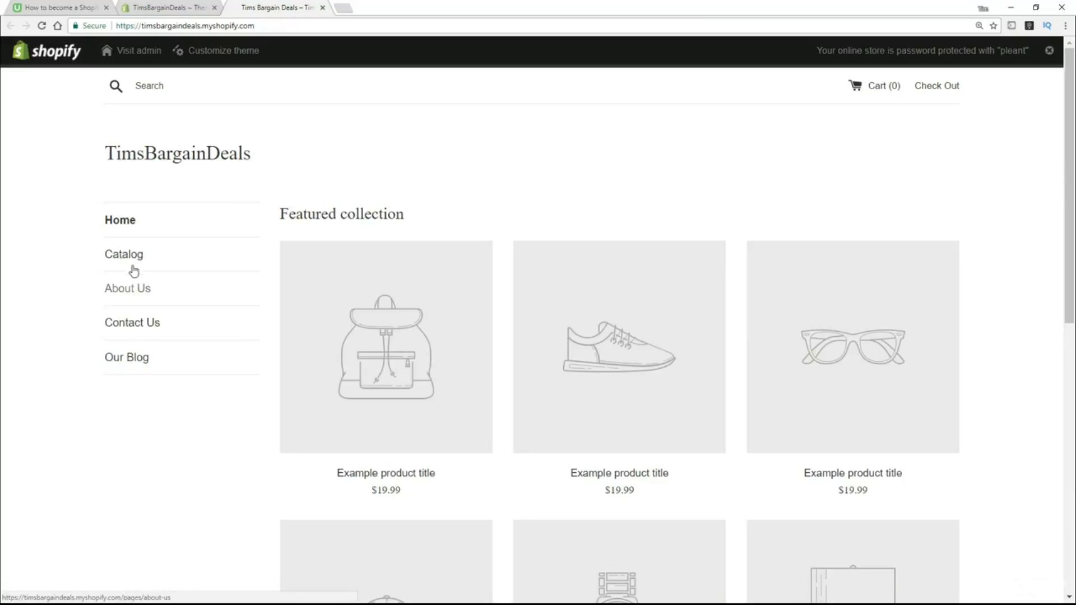
{"action": "left_click_drag", "start_coordinate": [274, 161], "coordinate": [180, 113]}
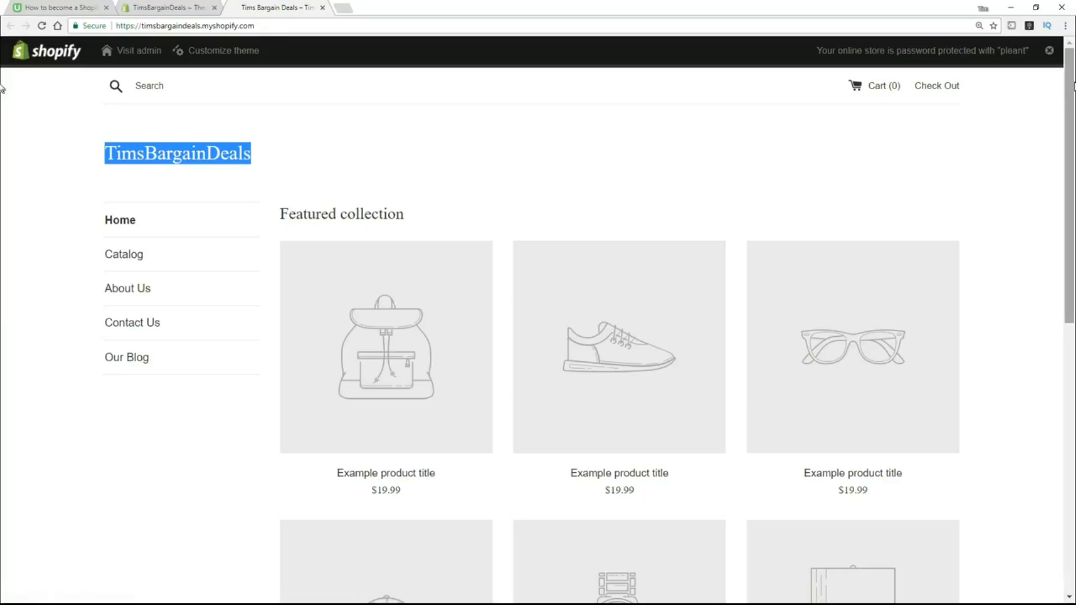
{"action": "scroll", "coordinate": [786, 79], "scroll_direction": "down", "scroll_amount": 10}
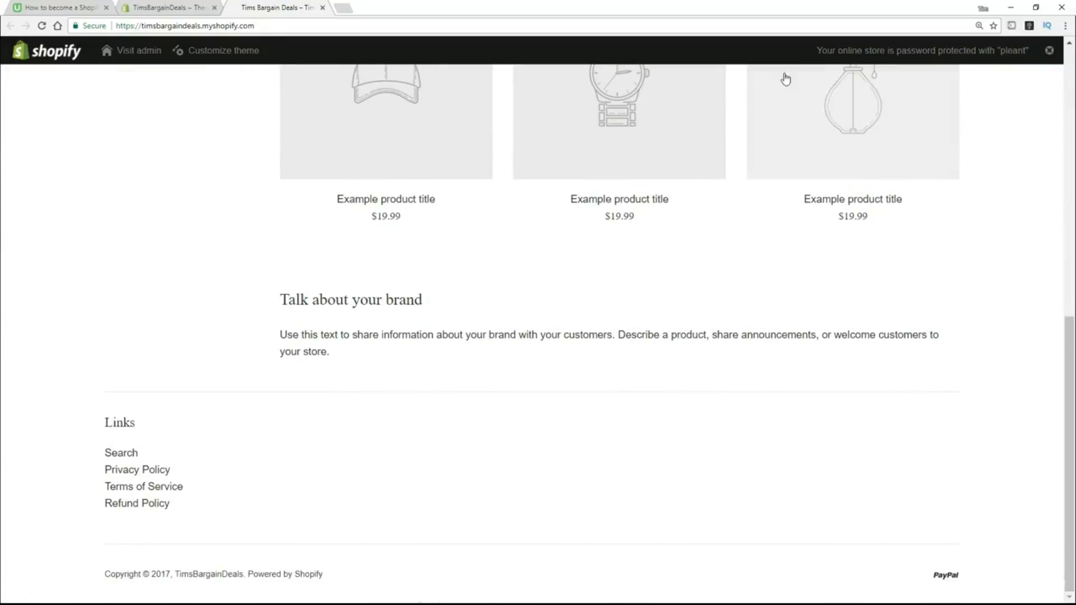
{"action": "scroll", "coordinate": [528, 496], "scroll_direction": "up", "scroll_amount": 2}
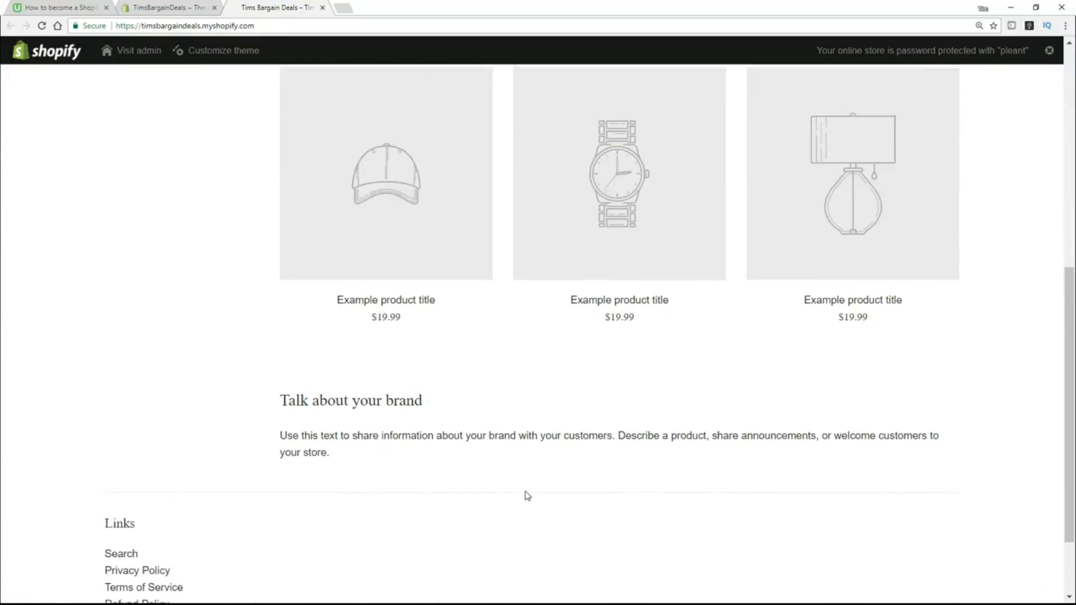
{"action": "scroll", "coordinate": [527, 496], "scroll_direction": "up", "scroll_amount": 8}
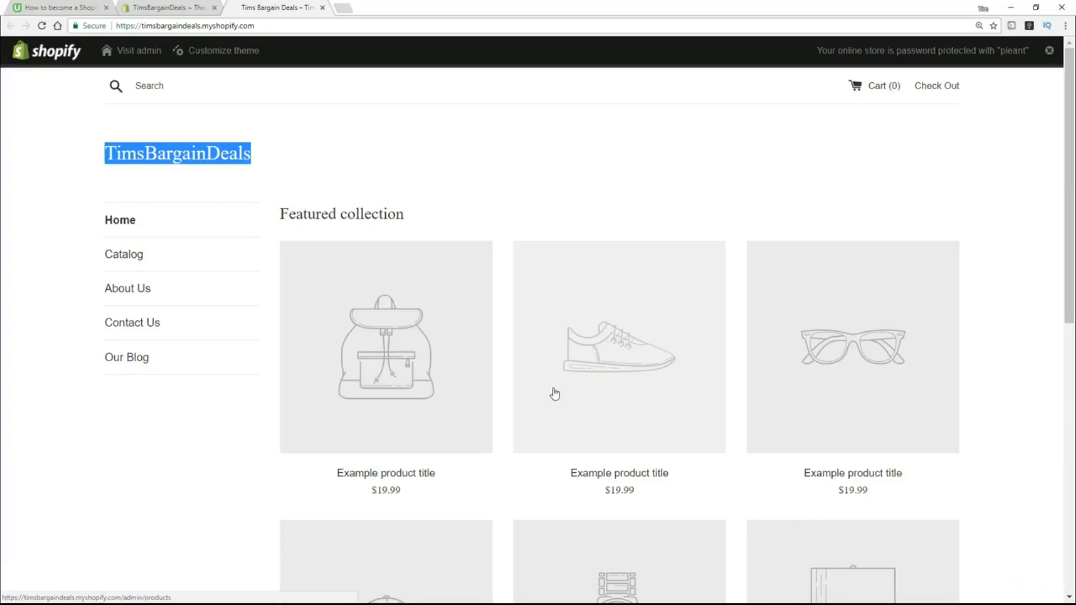
{"action": "left_click", "coordinate": [162, 9]}
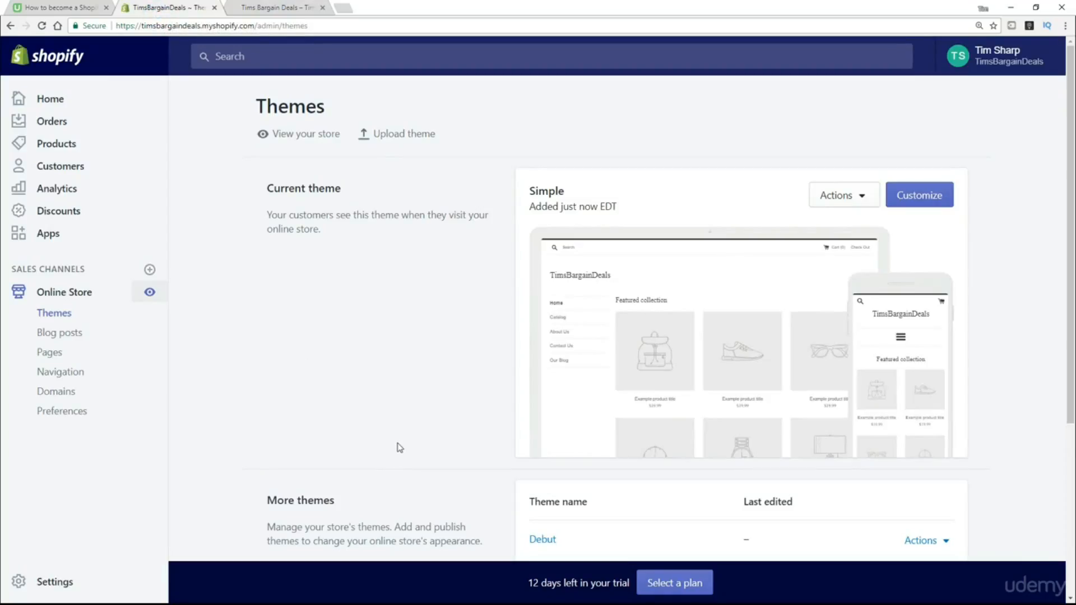
{"action": "scroll", "coordinate": [398, 424], "scroll_direction": "down", "scroll_amount": 3}
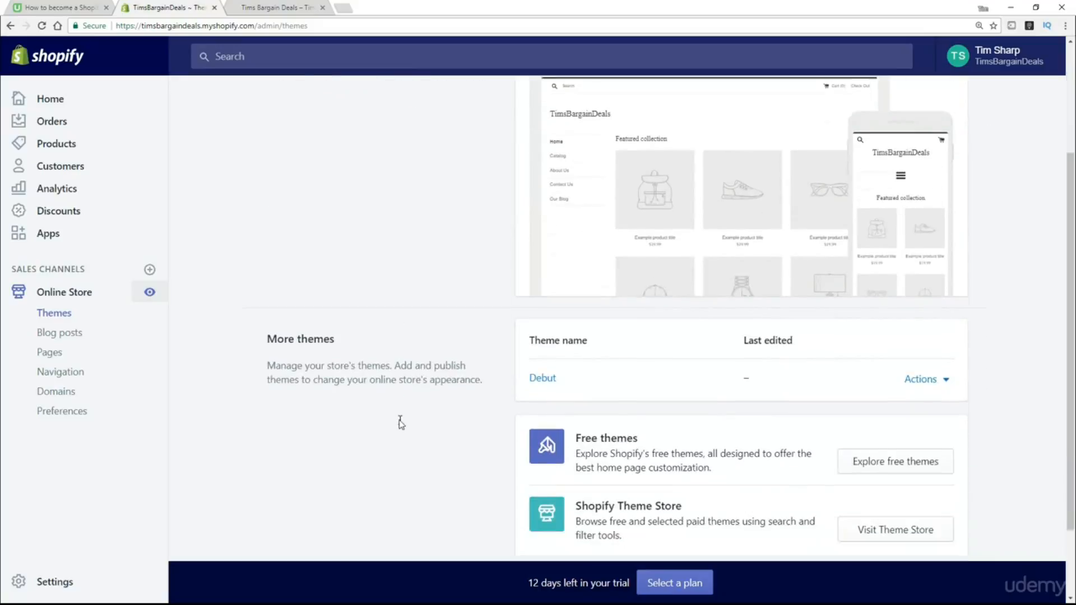
Install Brooklyn from the free themes gallery in its Playful style, after comparing it with Classic.
{"action": "left_click", "coordinate": [919, 460]}
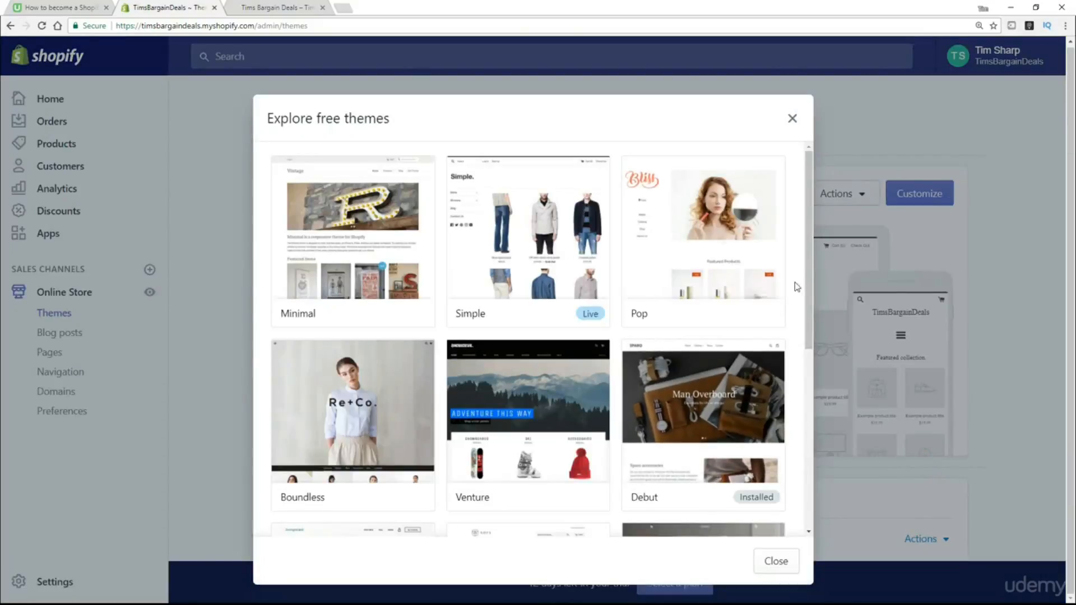
{"action": "left_click_drag", "start_coordinate": [809, 267], "coordinate": [798, 481]}
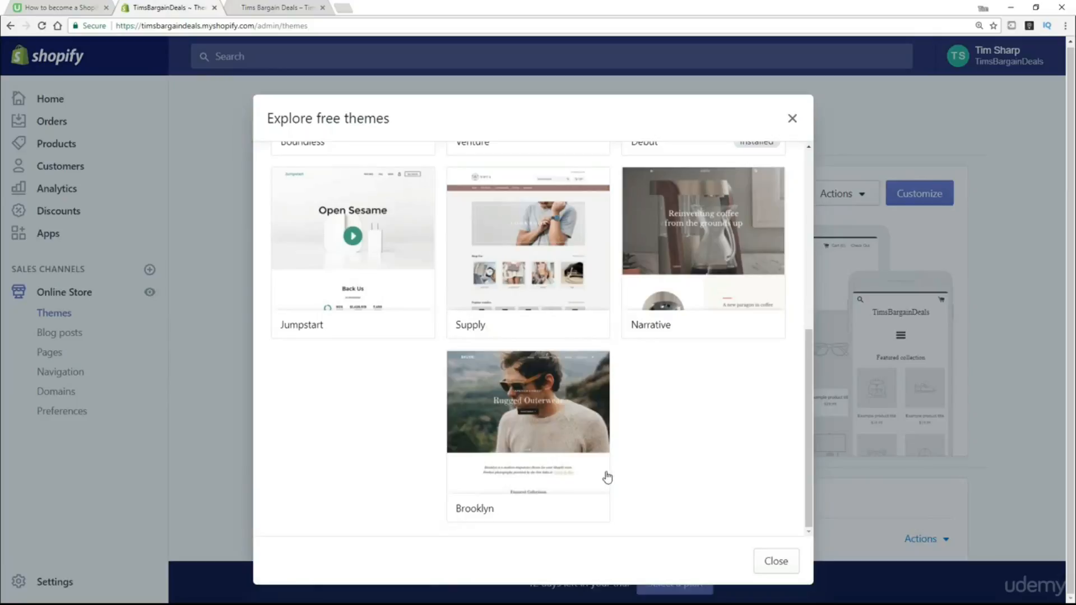
{"action": "left_click", "coordinate": [544, 419]}
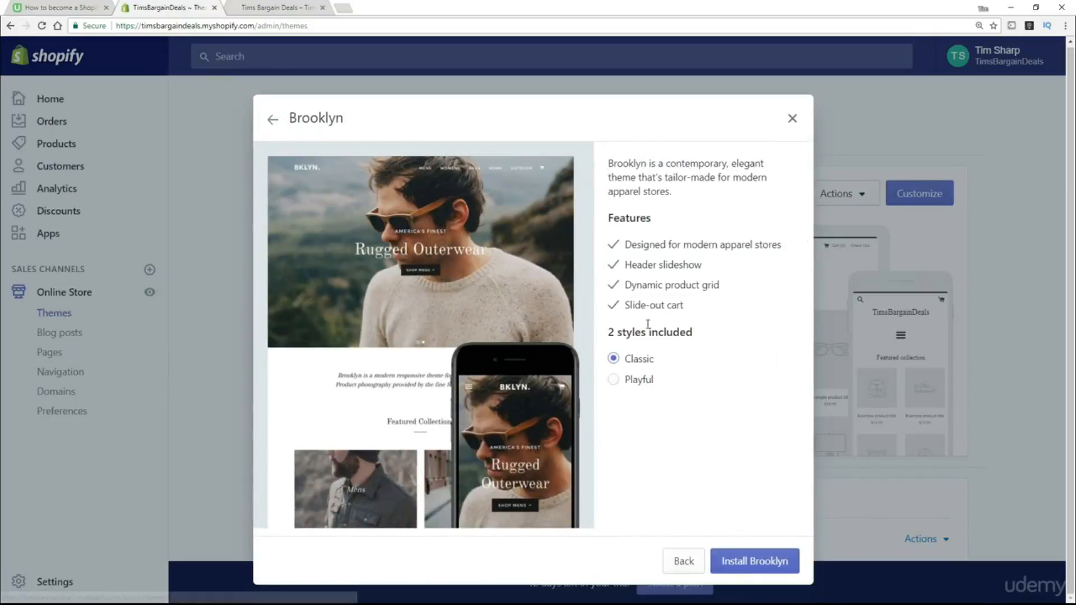
{"action": "left_click", "coordinate": [614, 379]}
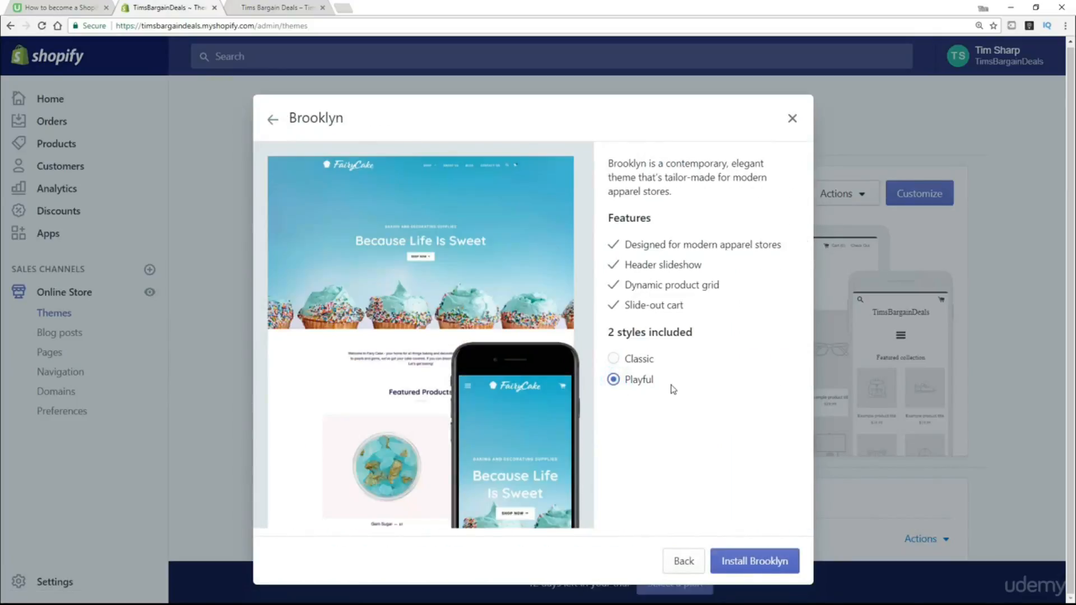
{"action": "left_click", "coordinate": [616, 360]}
{"action": "left_click", "coordinate": [615, 381]}
{"action": "left_click", "coordinate": [746, 565]}
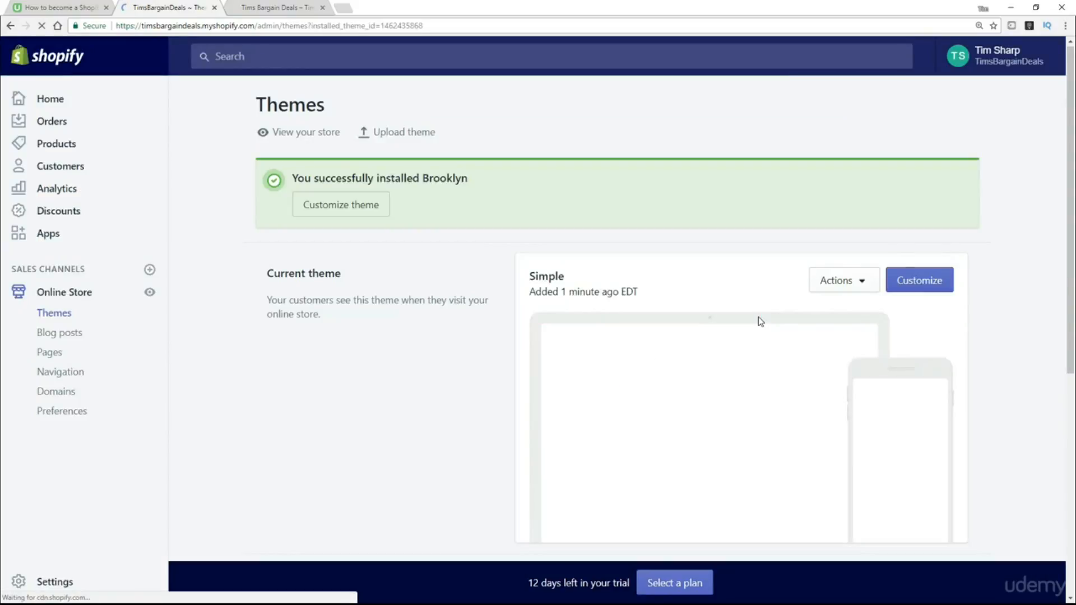
Publish Brooklyn from its Actions menu under More themes and confirm the Publish dialog.
{"action": "scroll", "coordinate": [745, 302], "scroll_direction": "down", "scroll_amount": 5}
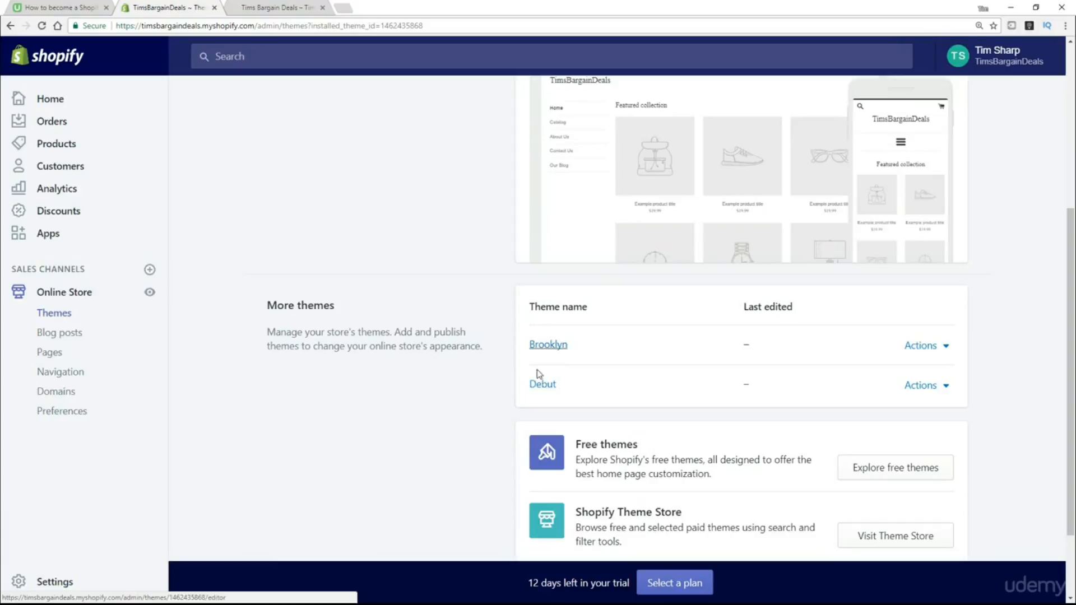
{"action": "left_click", "coordinate": [944, 352]}
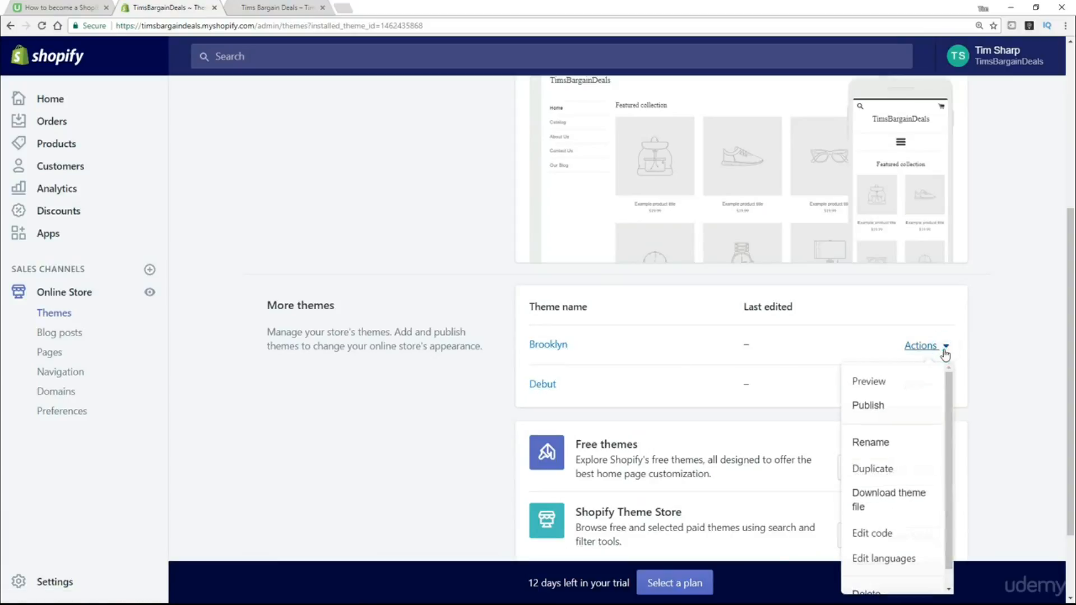
{"action": "left_click", "coordinate": [893, 407]}
{"action": "left_click", "coordinate": [709, 246]}
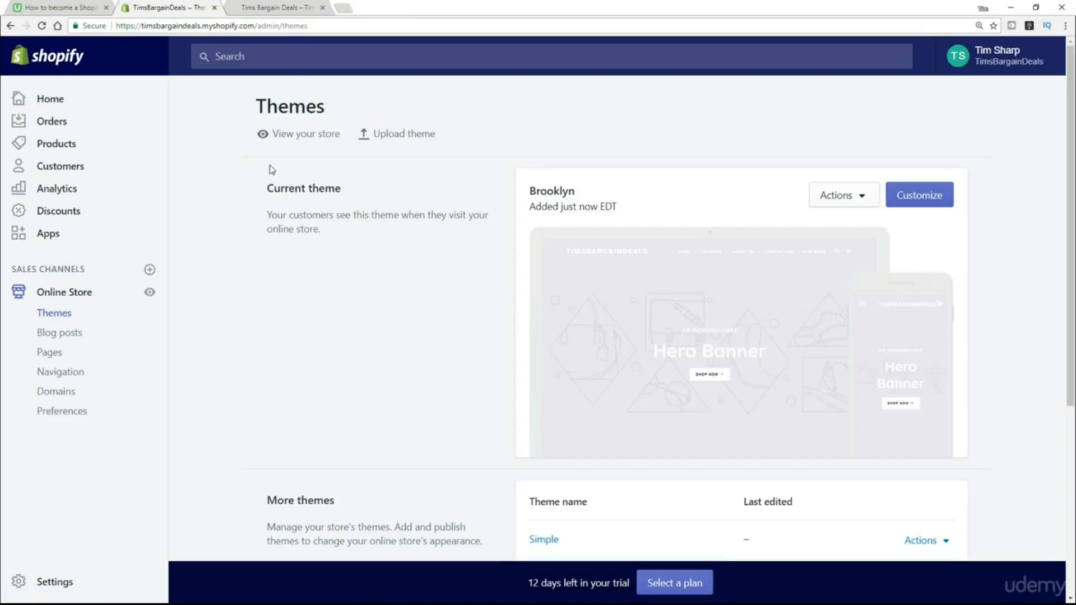
Reload the open storefront to show Brooklyn, browse its image-with-text sections, then return to the admin Themes page.
{"action": "left_click", "coordinate": [248, 13]}
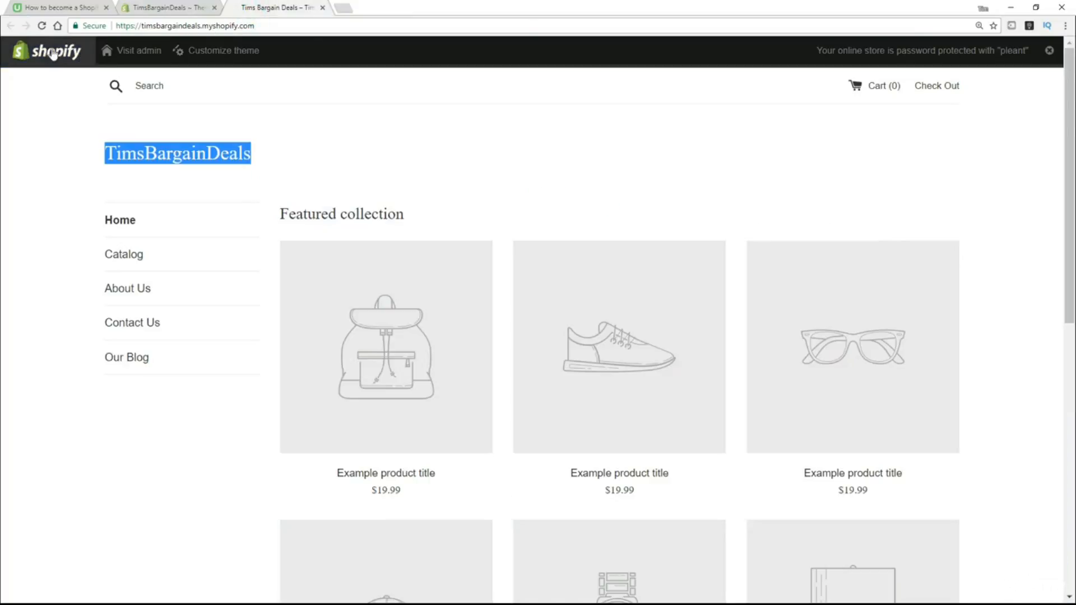
{"action": "left_click", "coordinate": [42, 26]}
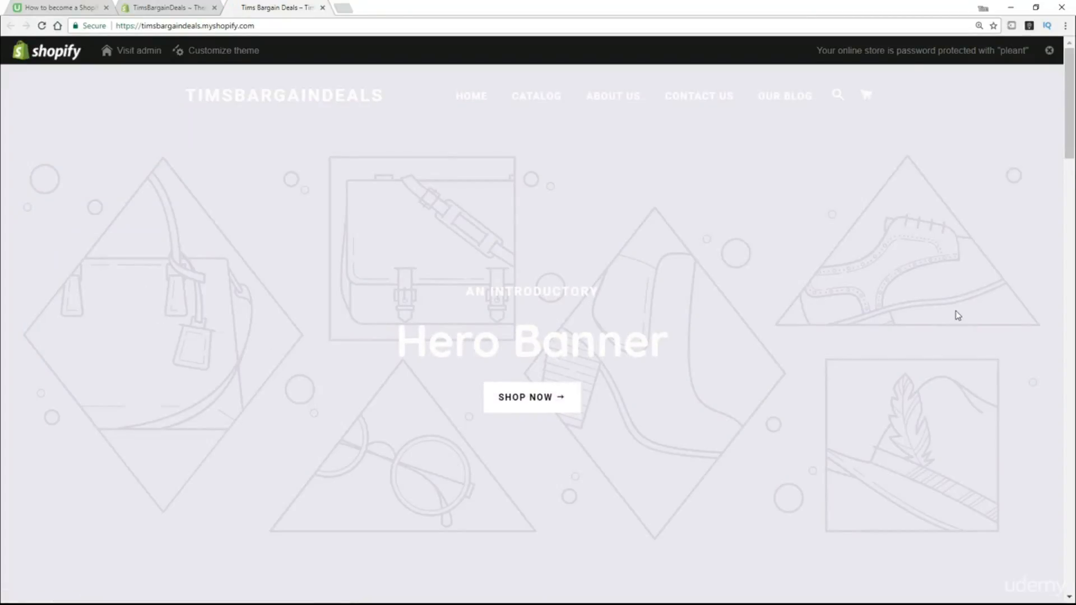
{"action": "scroll", "coordinate": [927, 312], "scroll_direction": "down", "scroll_amount": 7}
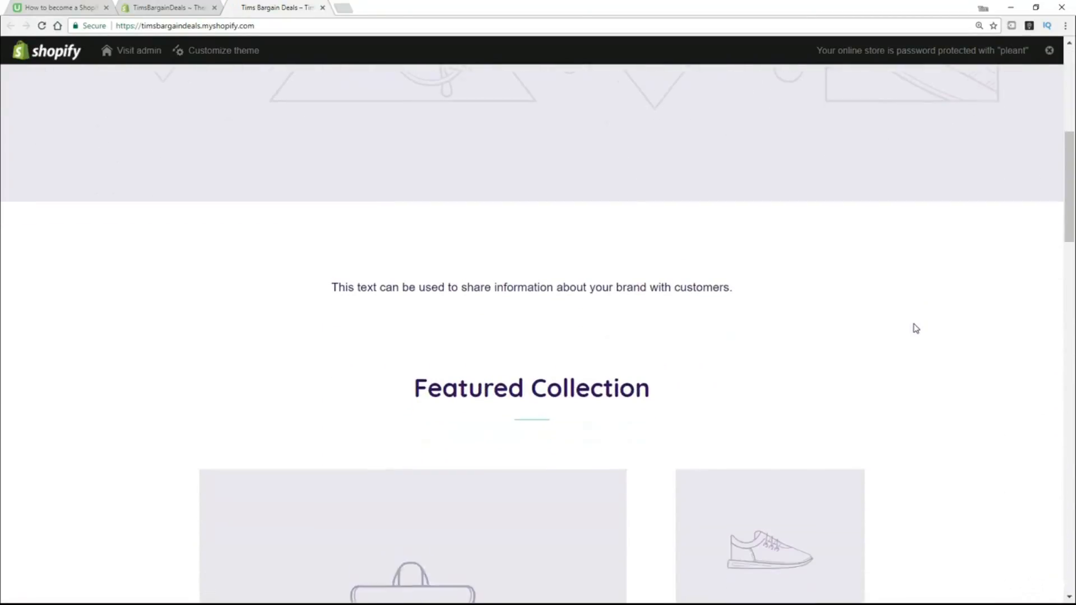
{"action": "scroll", "coordinate": [916, 329], "scroll_direction": "down", "scroll_amount": 11}
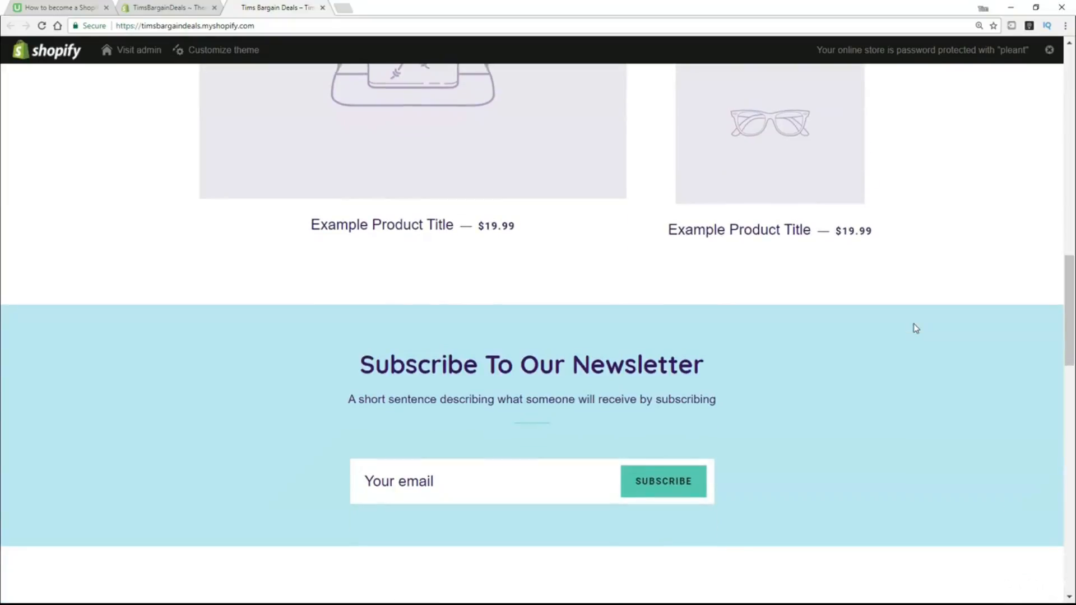
{"action": "scroll", "coordinate": [916, 328], "scroll_direction": "down", "scroll_amount": 3}
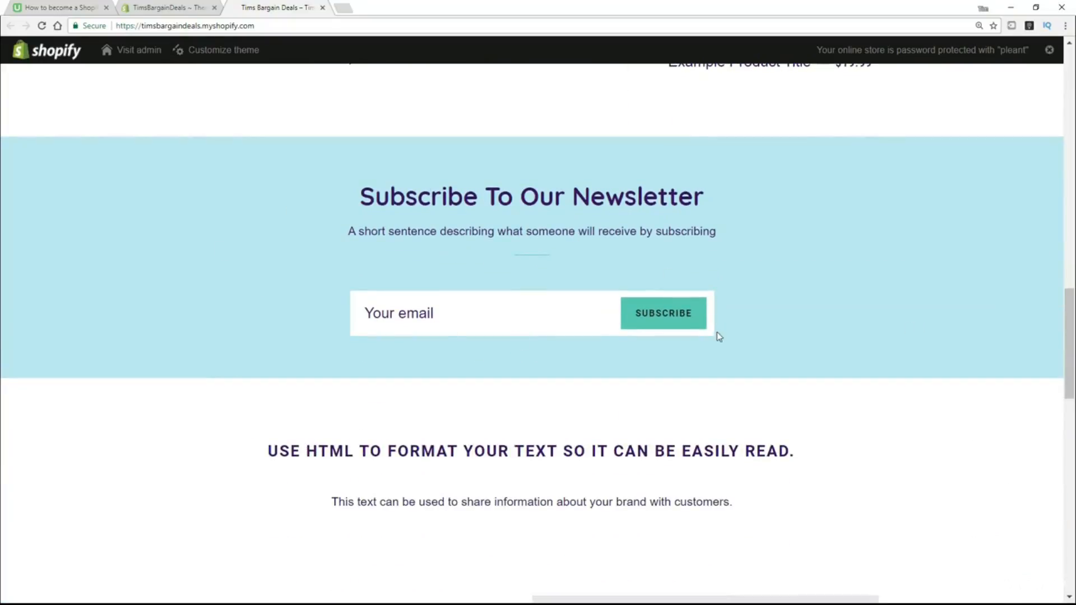
{"action": "scroll", "coordinate": [718, 335], "scroll_direction": "down", "scroll_amount": 7}
{"action": "scroll", "coordinate": [439, 389], "scroll_direction": "down", "scroll_amount": 8}
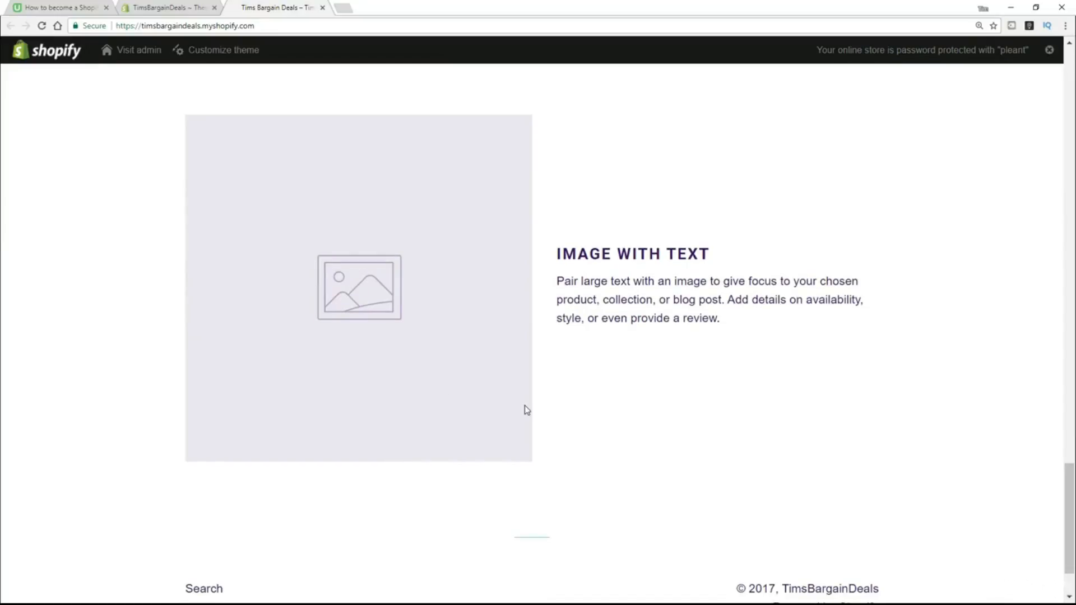
{"action": "scroll", "coordinate": [525, 405], "scroll_direction": "up", "scroll_amount": 5}
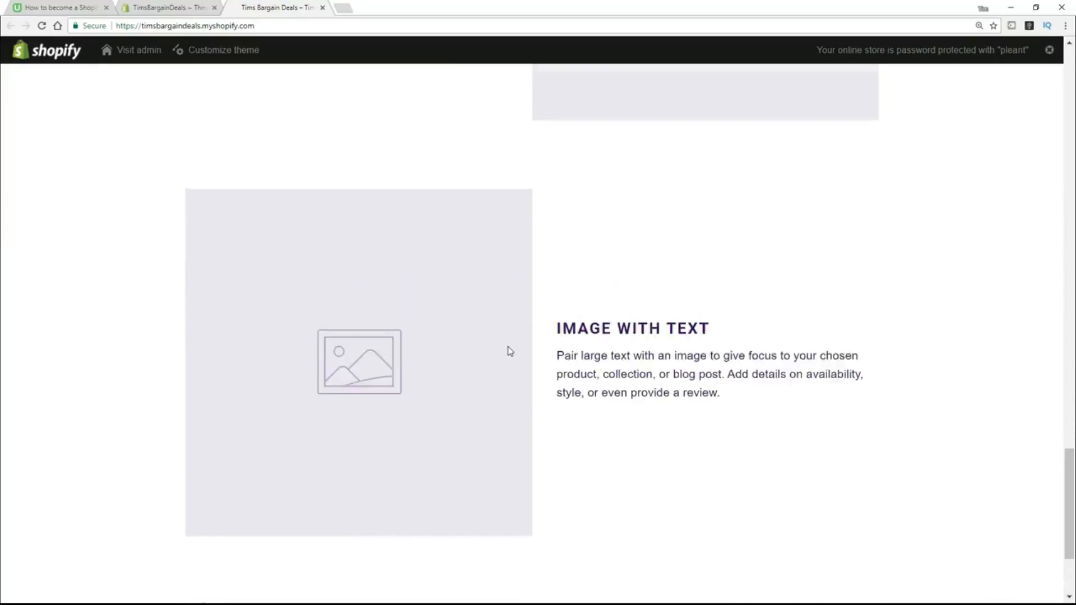
{"action": "scroll", "coordinate": [318, 103], "scroll_direction": "up", "scroll_amount": 3}
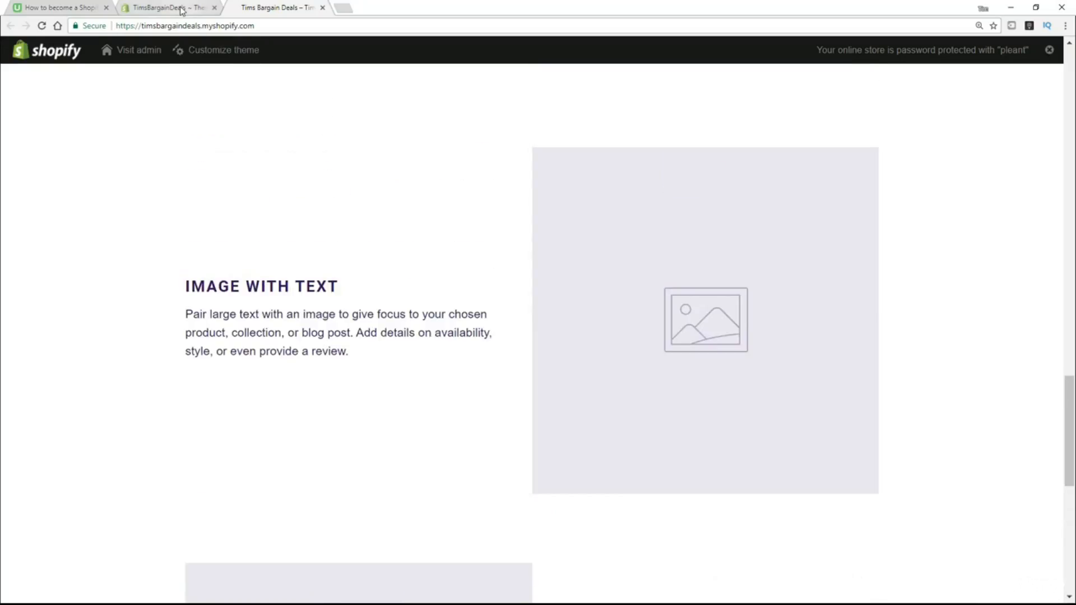
{"action": "left_click", "coordinate": [181, 11]}
Launch 'Visit Theme Store' from the Shopify Theme Store card at the bottom of the Themes page.
{"action": "scroll", "coordinate": [331, 307], "scroll_direction": "down", "scroll_amount": 1}
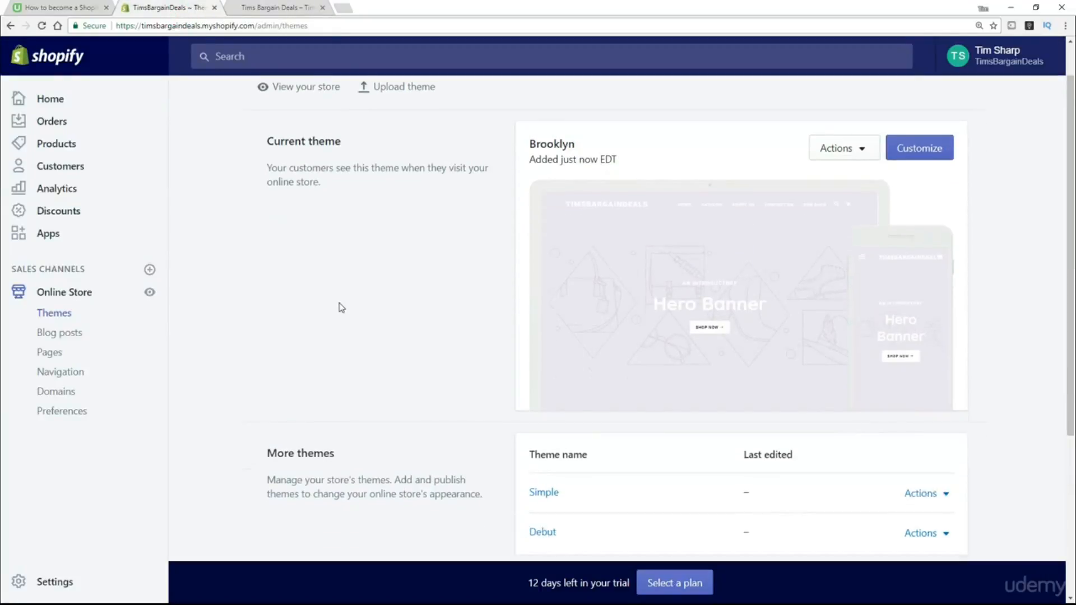
{"action": "scroll", "coordinate": [338, 303], "scroll_direction": "down", "scroll_amount": 5}
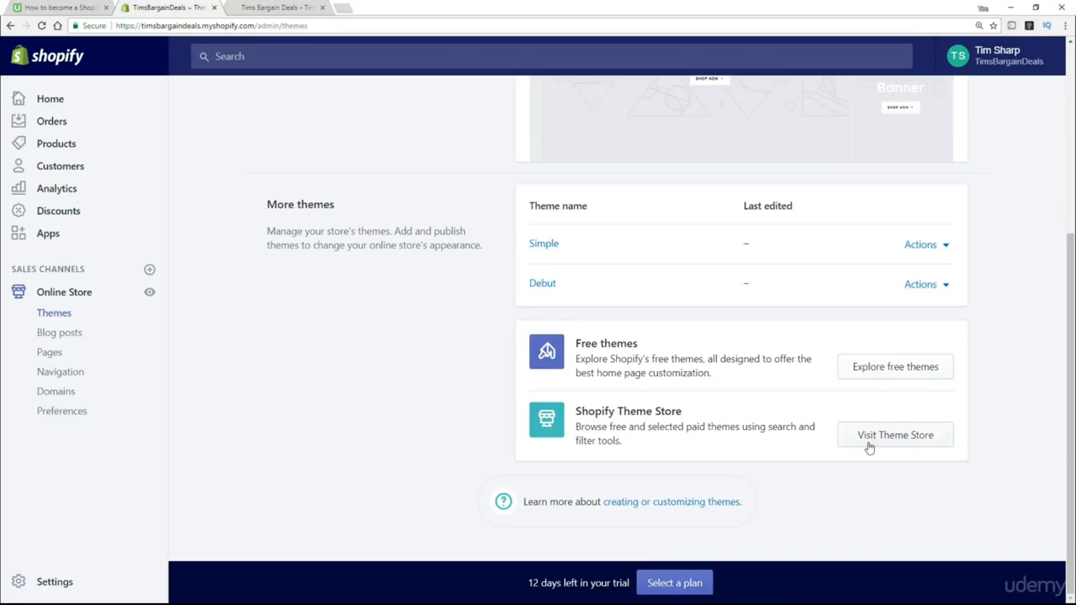
{"action": "left_click", "coordinate": [907, 437]}
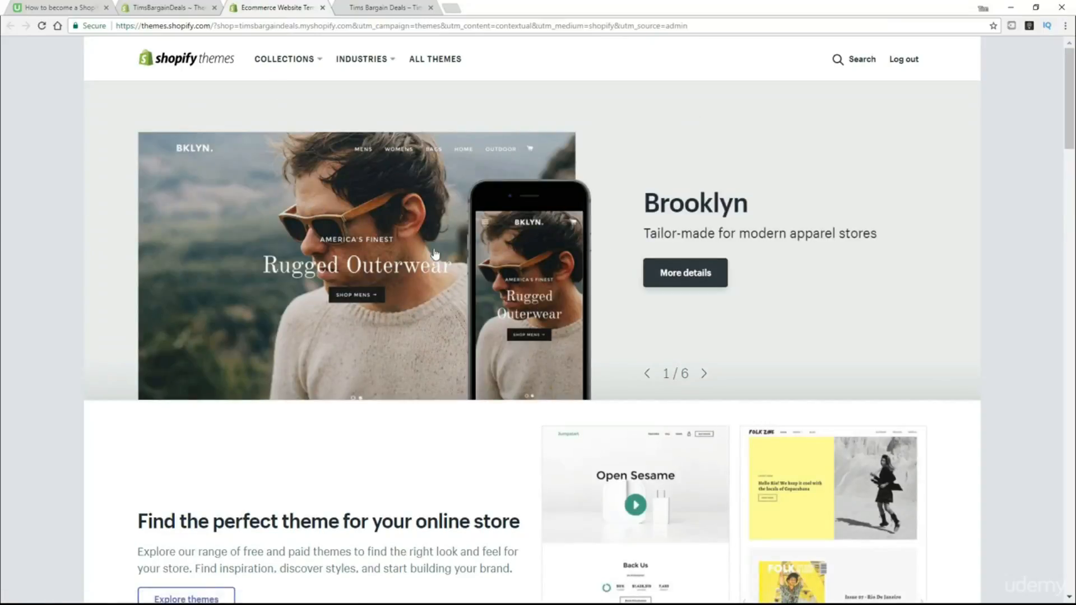
Scroll the Theme Store home page past Recommended for you, Trending this week and Big, beautiful imagery to Browse by industry.
{"action": "scroll", "coordinate": [462, 252], "scroll_direction": "down", "scroll_amount": 6}
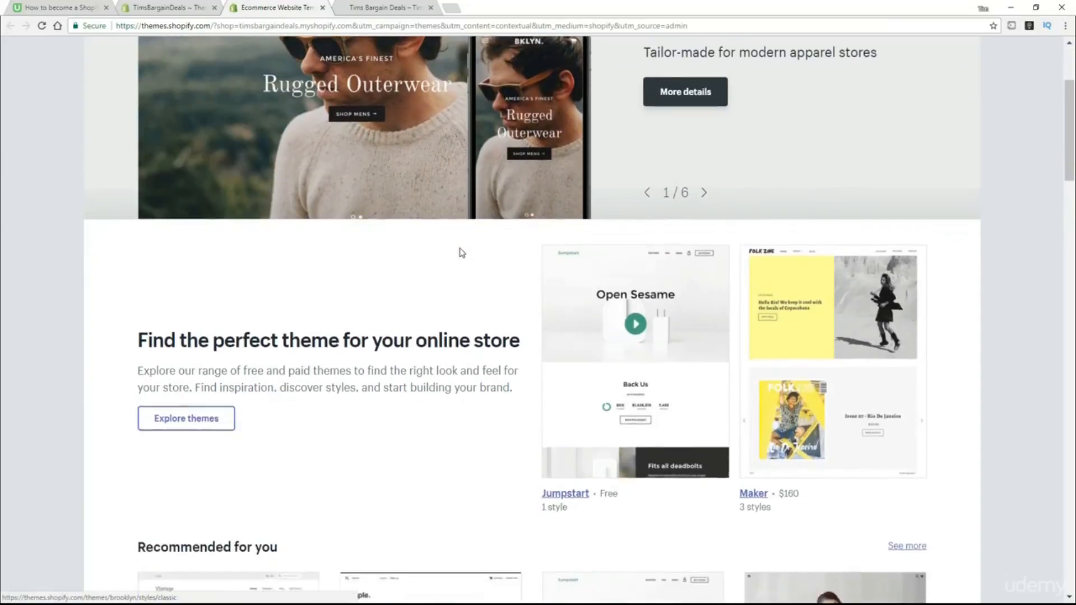
{"action": "scroll", "coordinate": [455, 255], "scroll_direction": "down", "scroll_amount": 1}
{"action": "scroll", "coordinate": [443, 256], "scroll_direction": "down", "scroll_amount": 3}
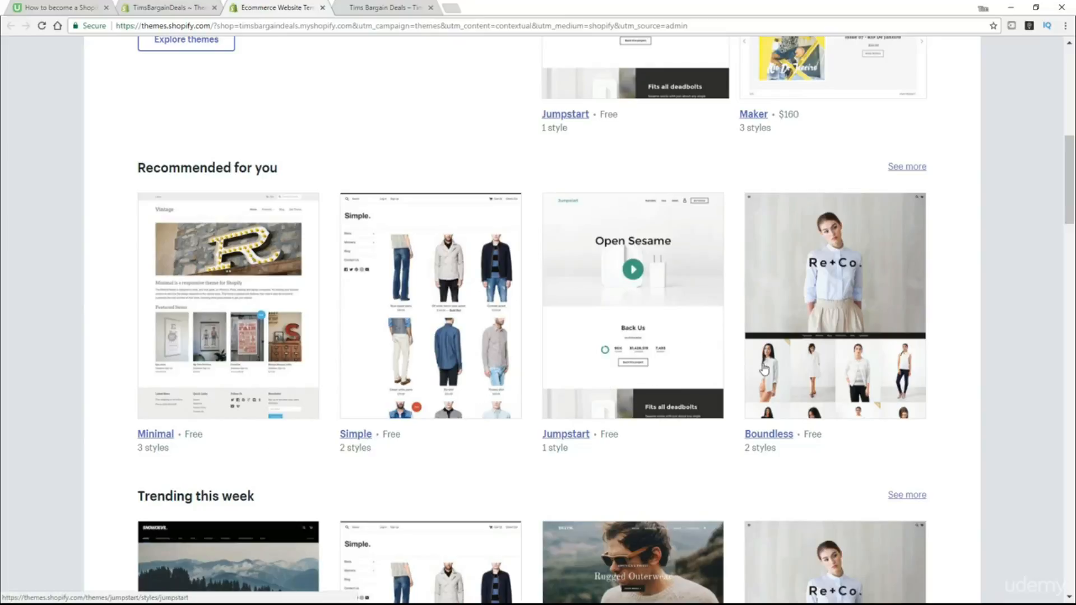
{"action": "scroll", "coordinate": [765, 368], "scroll_direction": "down", "scroll_amount": 1}
{"action": "scroll", "coordinate": [764, 369], "scroll_direction": "down", "scroll_amount": 5}
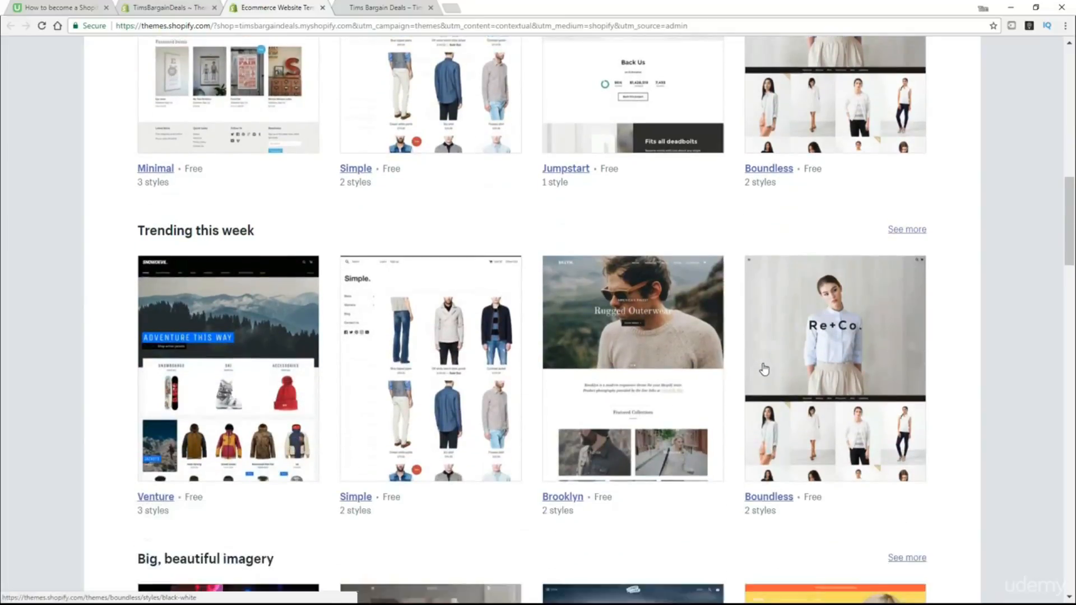
{"action": "scroll", "coordinate": [764, 368], "scroll_direction": "down", "scroll_amount": 6}
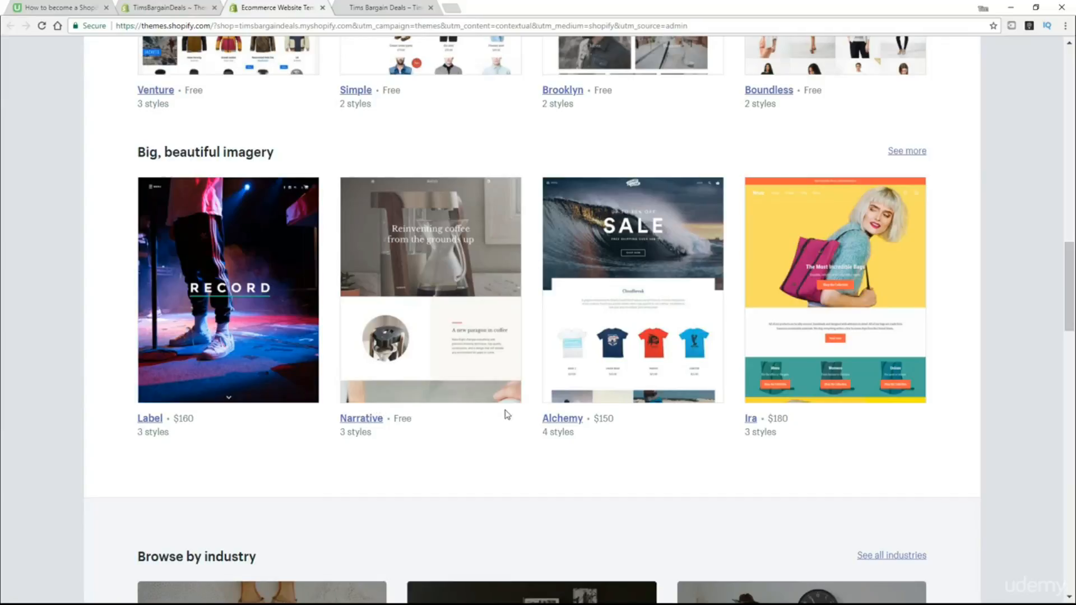
{"action": "scroll", "coordinate": [683, 396], "scroll_direction": "down", "scroll_amount": 3}
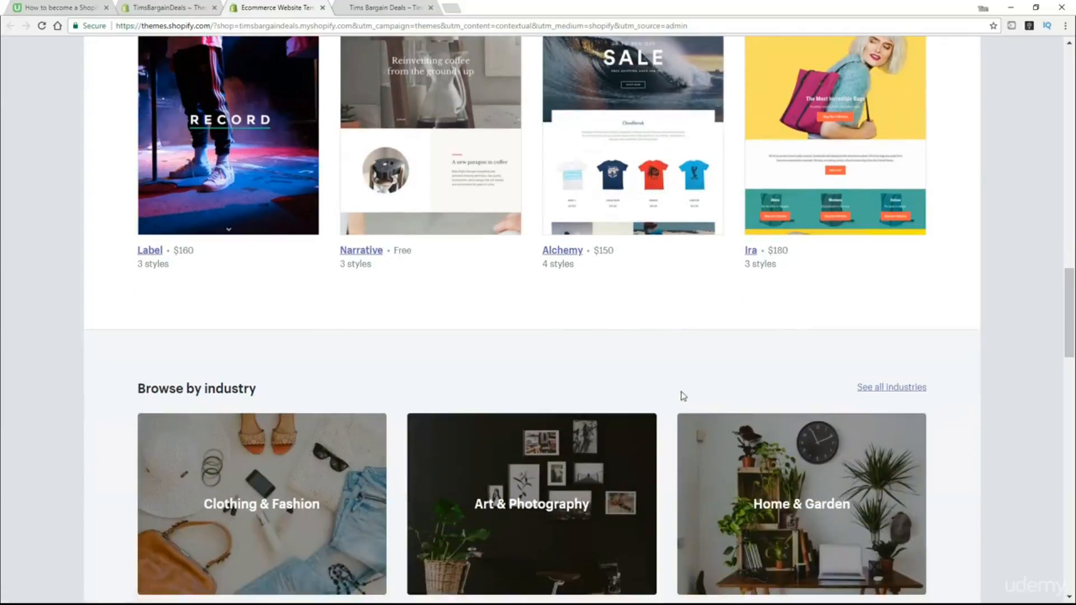
{"action": "scroll", "coordinate": [683, 396], "scroll_direction": "down", "scroll_amount": 5}
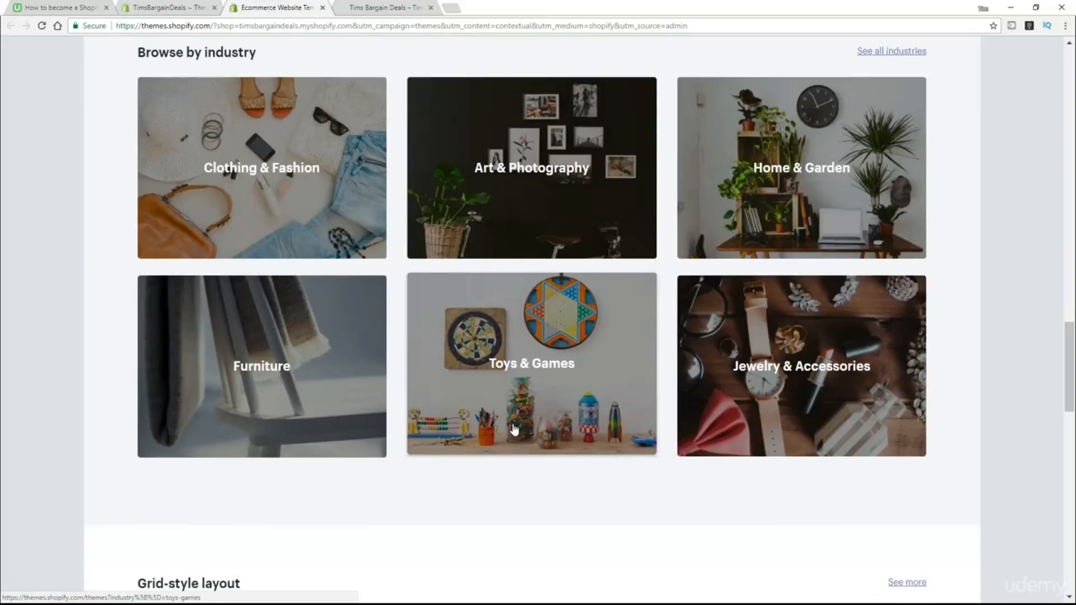
Filter the Theme Store to Art & Photography, scroll through its nine themes, then return to the admin Themes page.
{"action": "left_click", "coordinate": [552, 171]}
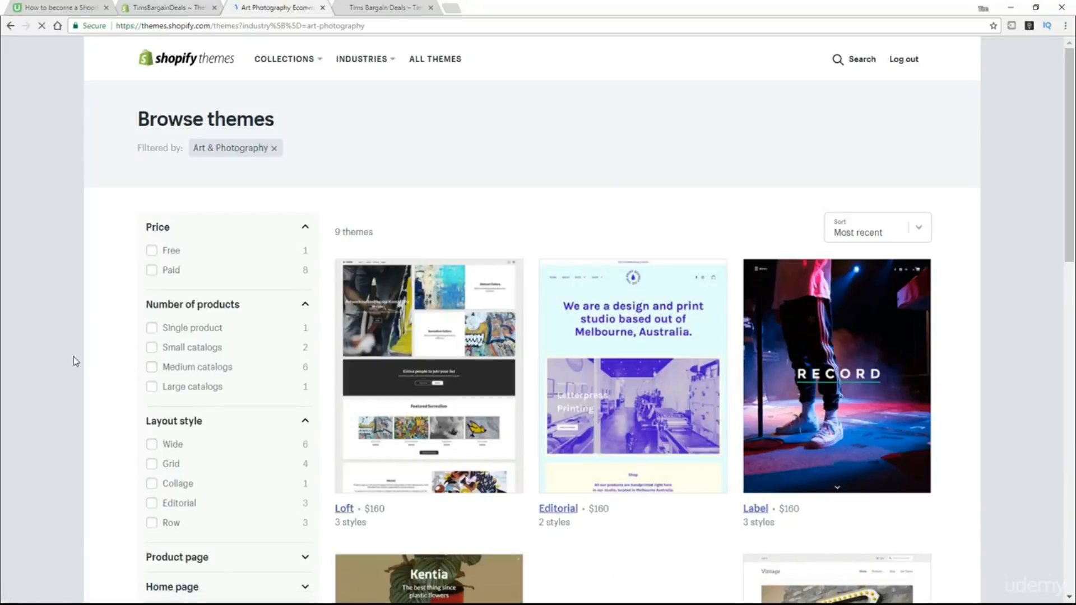
{"action": "scroll", "coordinate": [73, 358], "scroll_direction": "down", "scroll_amount": 2}
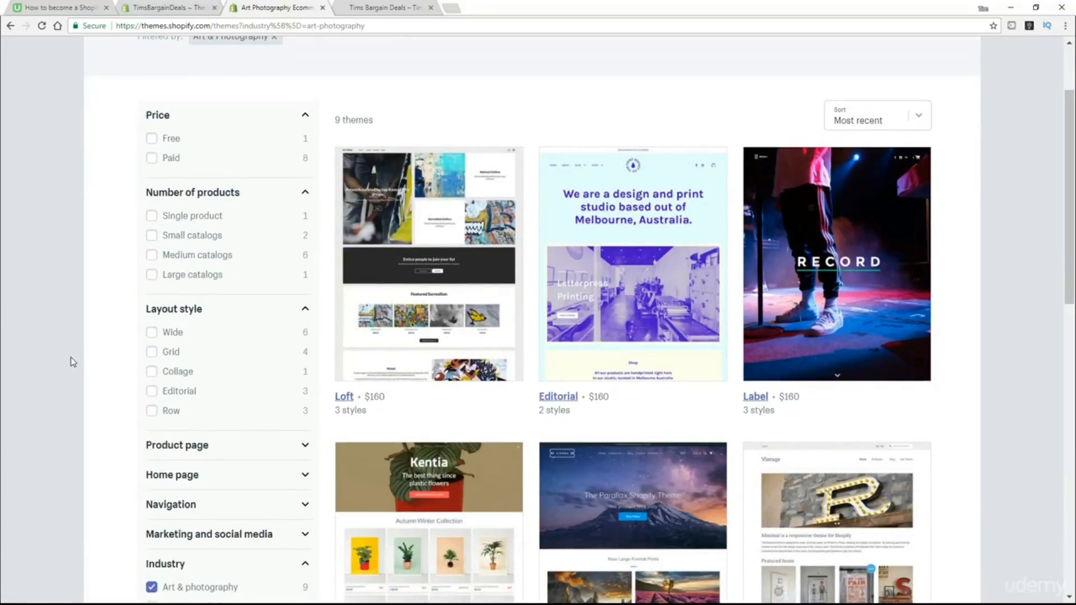
{"action": "scroll", "coordinate": [75, 355], "scroll_direction": "down", "scroll_amount": 4}
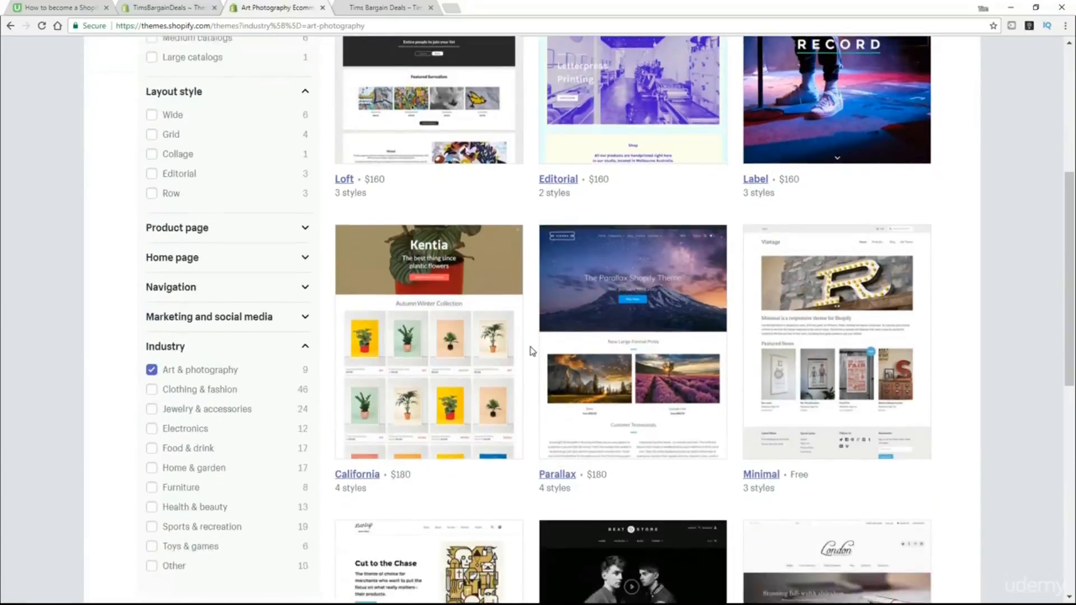
{"action": "scroll", "coordinate": [531, 352], "scroll_direction": "down", "scroll_amount": 1}
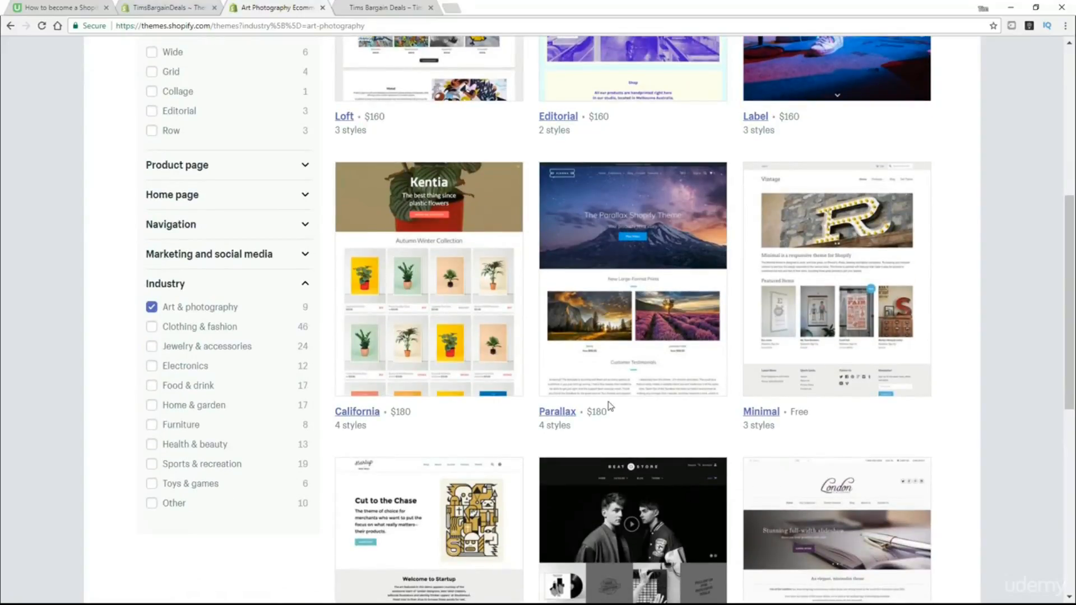
{"action": "scroll", "coordinate": [605, 409], "scroll_direction": "down", "scroll_amount": 1}
{"action": "scroll", "coordinate": [600, 415], "scroll_direction": "down", "scroll_amount": 4}
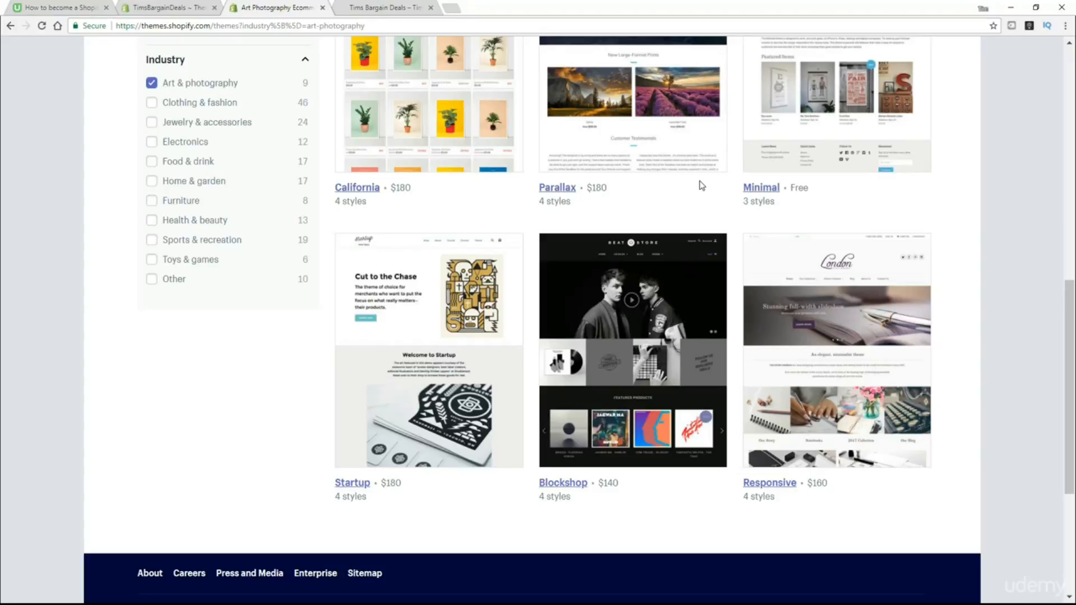
{"action": "left_click", "coordinate": [177, 11]}
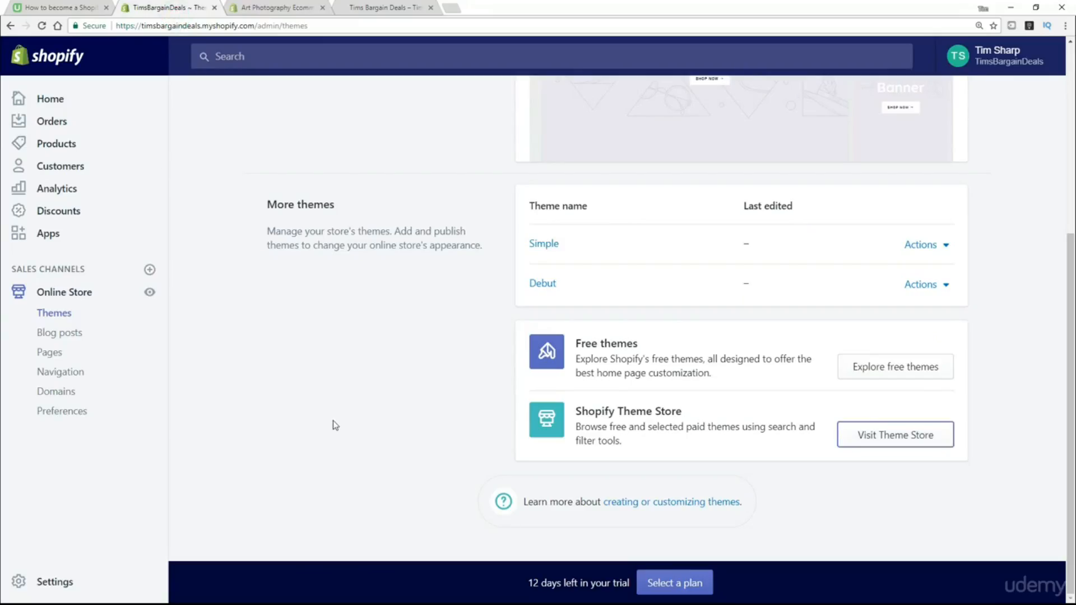
Install Pop from the free themes gallery in its Bone style, after previewing the Toy style.
{"action": "scroll", "coordinate": [335, 426], "scroll_direction": "up", "scroll_amount": 5}
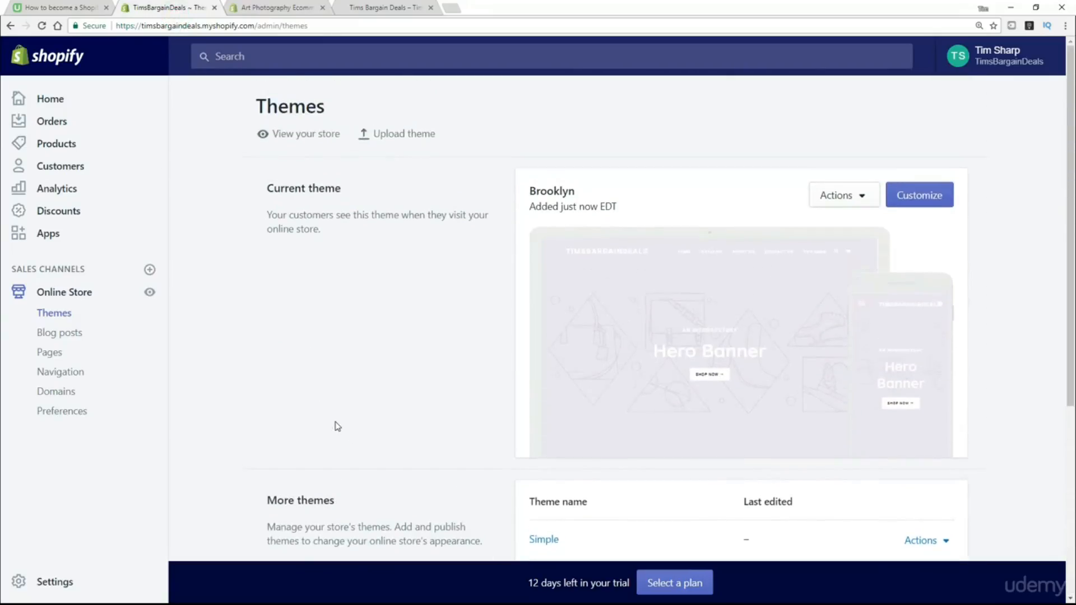
{"action": "scroll", "coordinate": [338, 427], "scroll_direction": "down", "scroll_amount": 4}
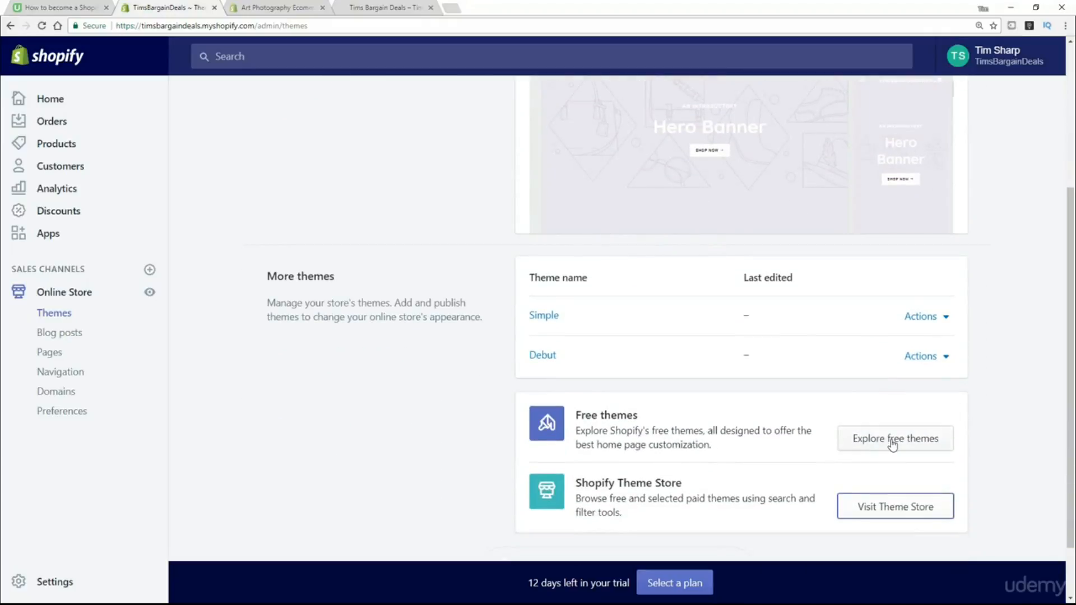
{"action": "left_click", "coordinate": [892, 441]}
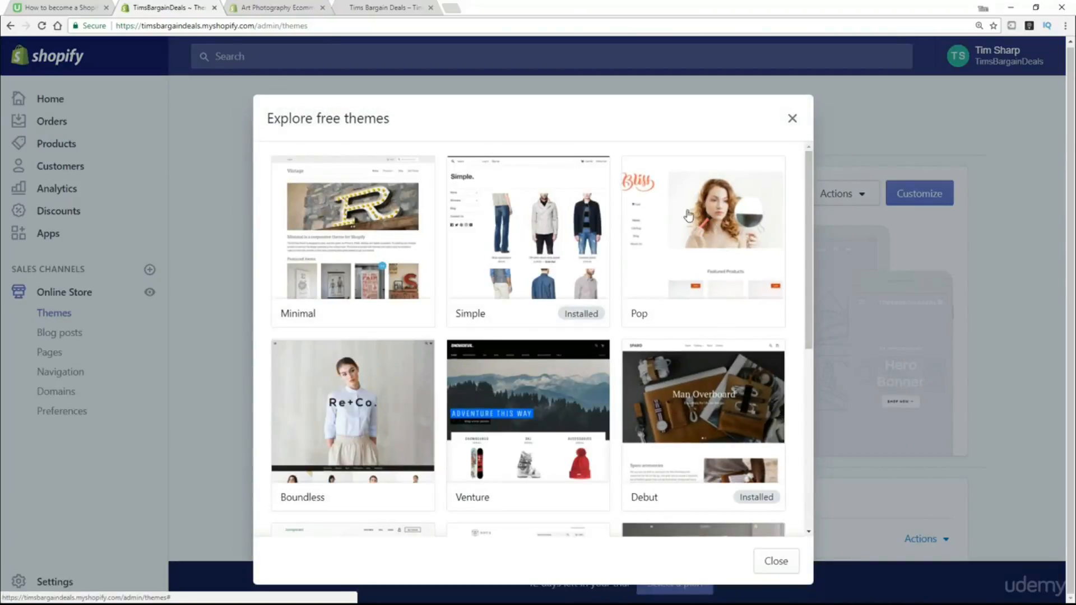
{"action": "left_click", "coordinate": [704, 238]}
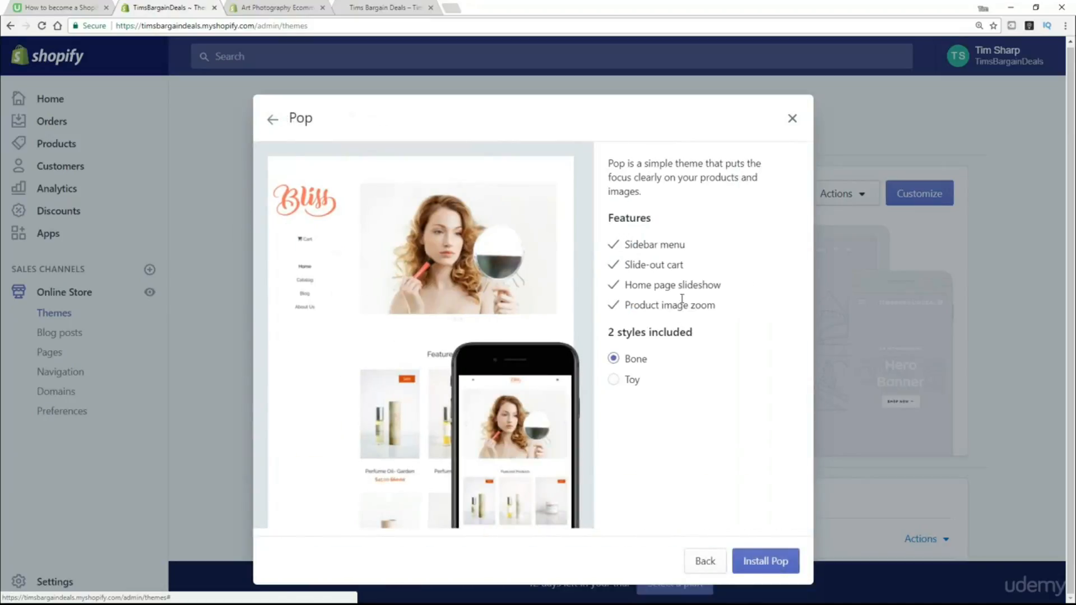
{"action": "left_click", "coordinate": [615, 381]}
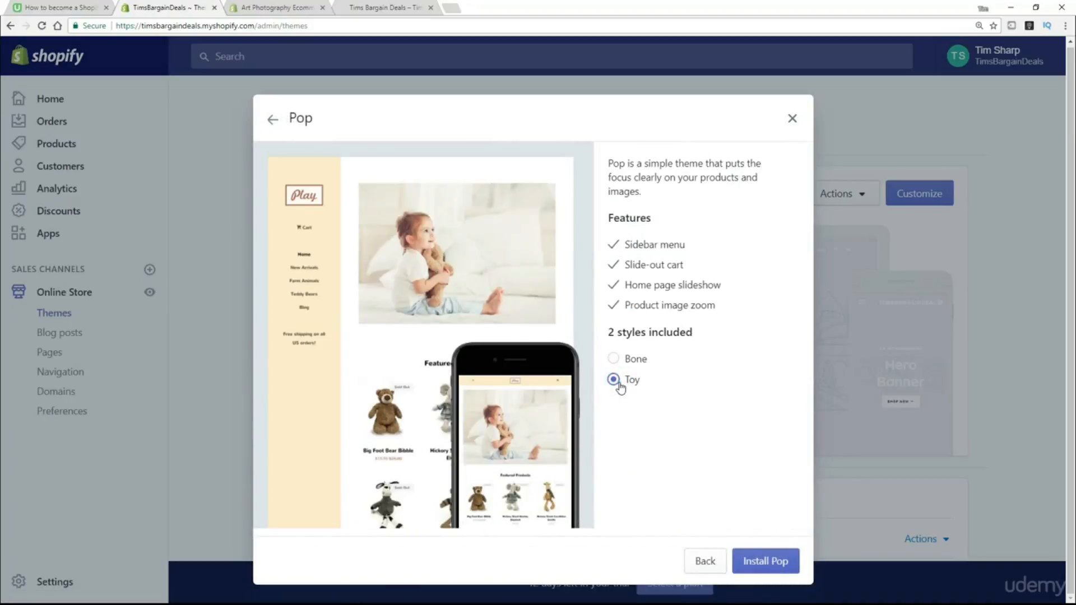
{"action": "left_click", "coordinate": [614, 359]}
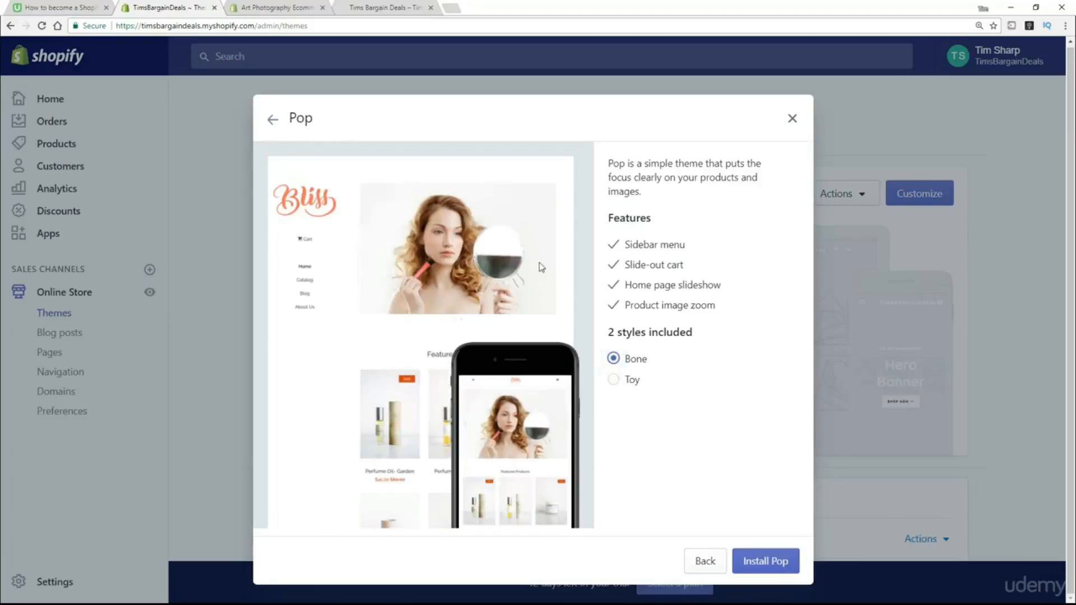
{"action": "left_click", "coordinate": [771, 564]}
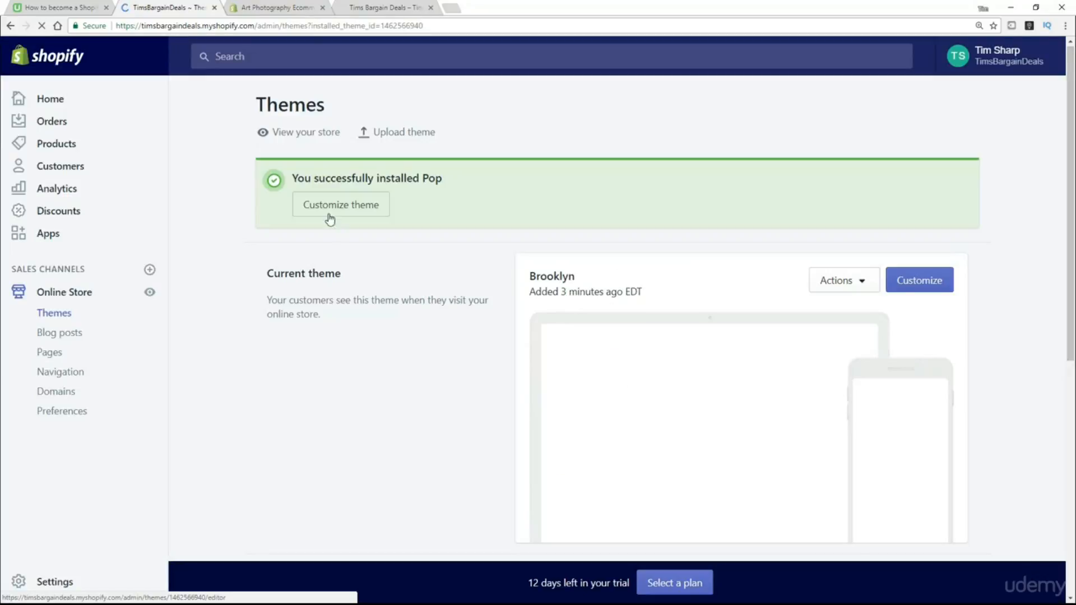
Publish Pop from its Actions dropdown under More themes, confirming in the 'Publish Pop?' dialog.
{"action": "scroll", "coordinate": [435, 386], "scroll_direction": "down", "scroll_amount": 7}
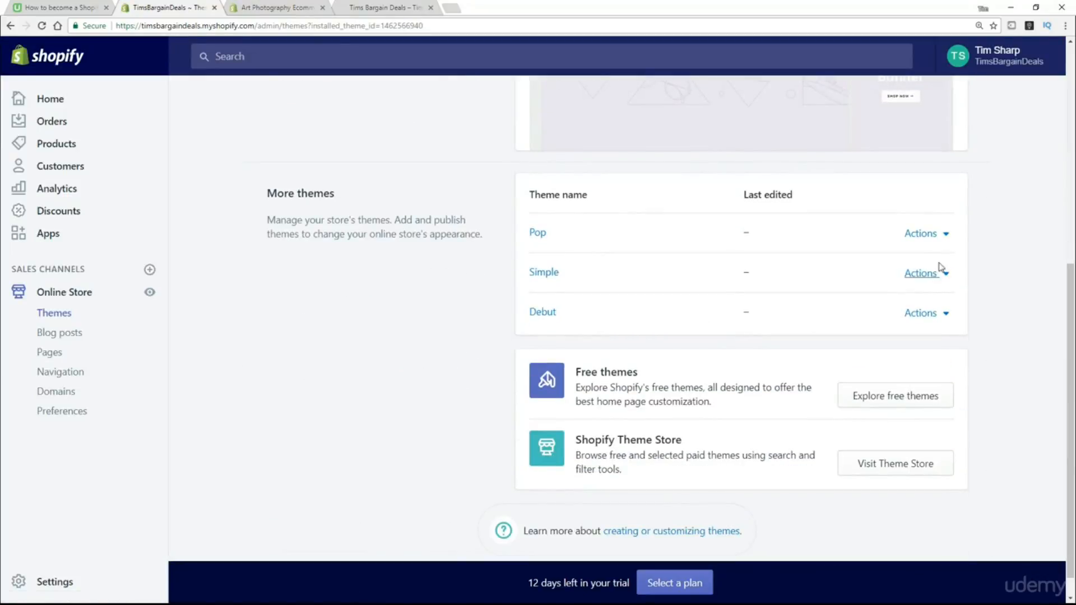
{"action": "left_click", "coordinate": [946, 235]}
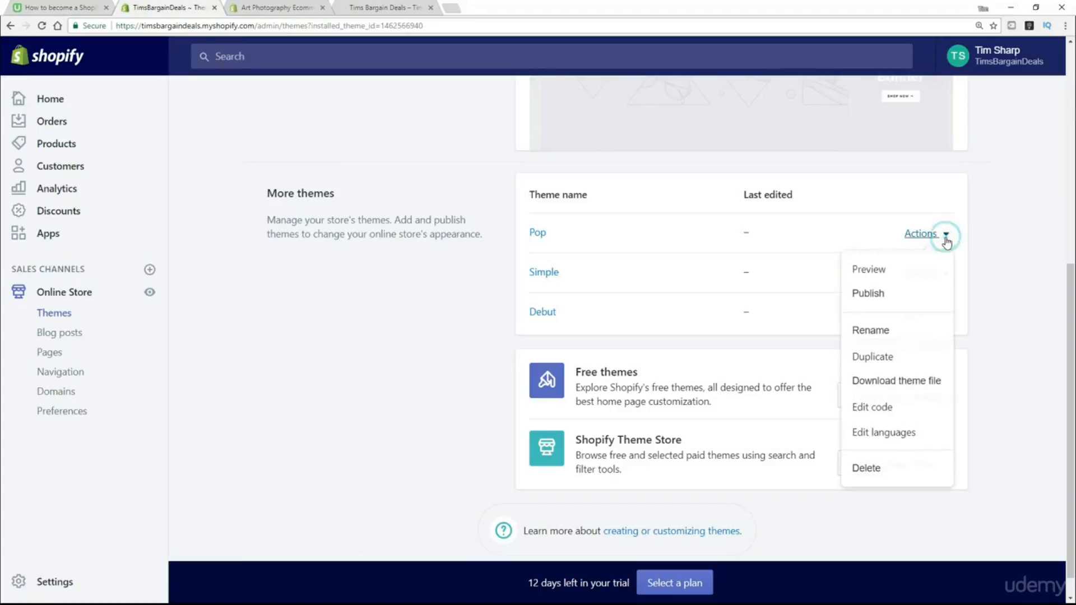
{"action": "left_click", "coordinate": [877, 295]}
{"action": "left_click", "coordinate": [709, 233]}
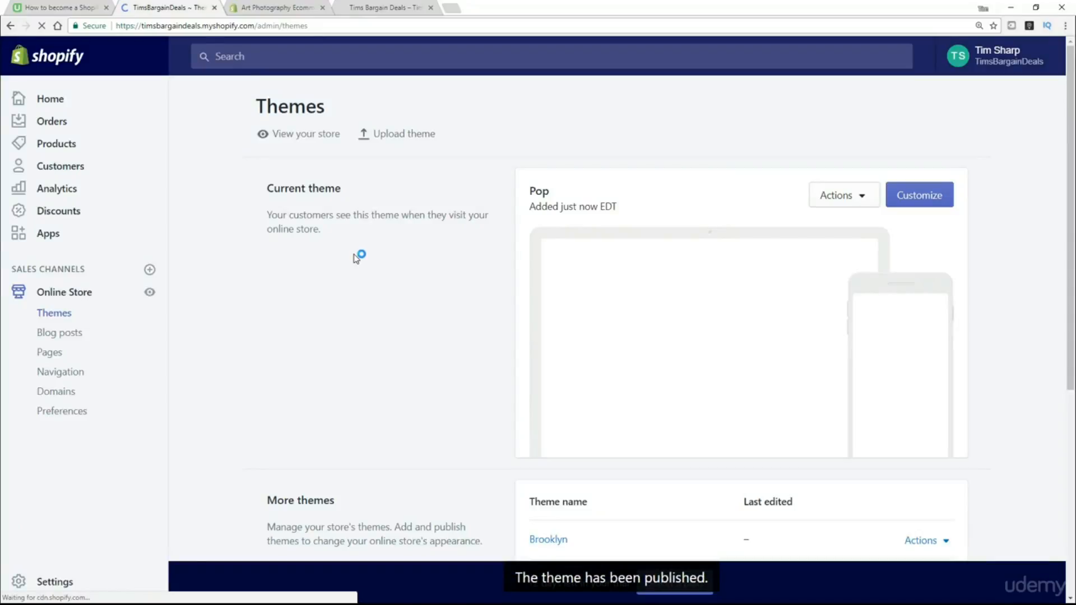
Reload the live storefront and scroll through the new Pop theme layout.
{"action": "left_click", "coordinate": [378, 10]}
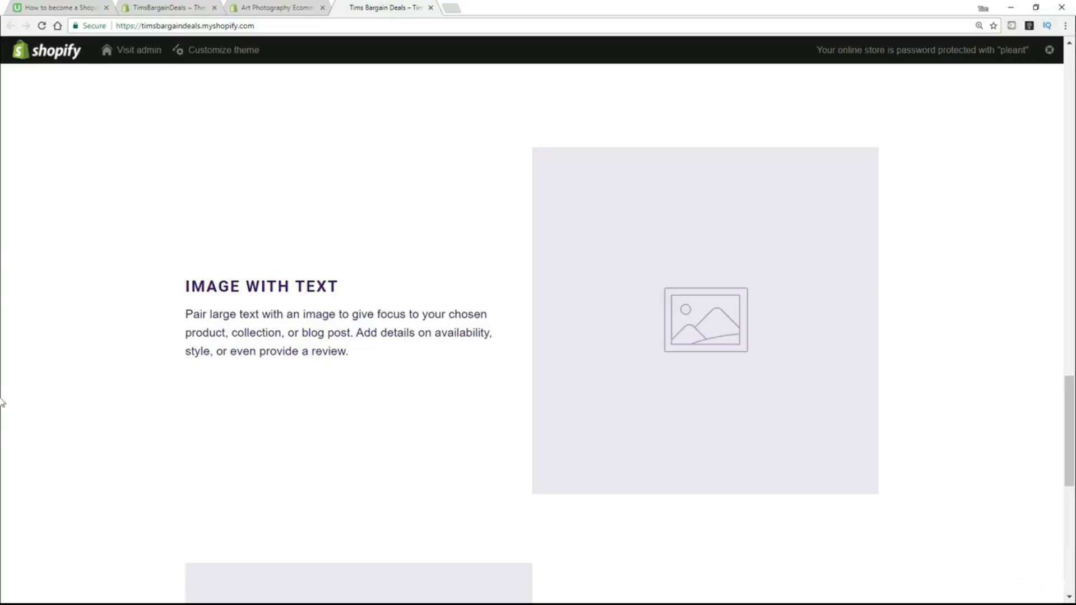
{"action": "scroll", "coordinate": [2, 454], "scroll_direction": "up", "scroll_amount": 15}
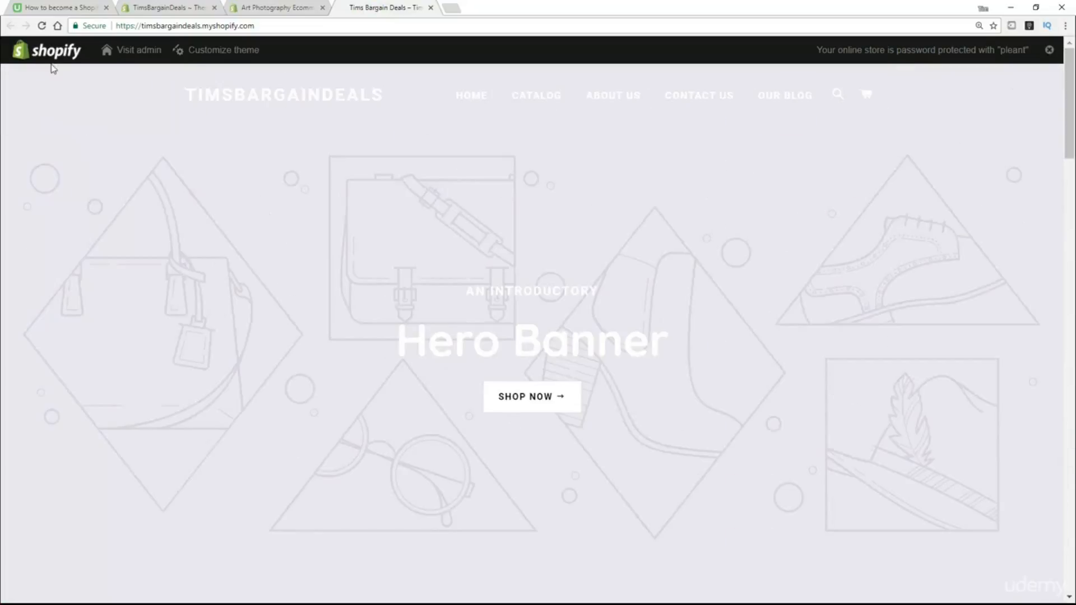
{"action": "left_click", "coordinate": [42, 25]}
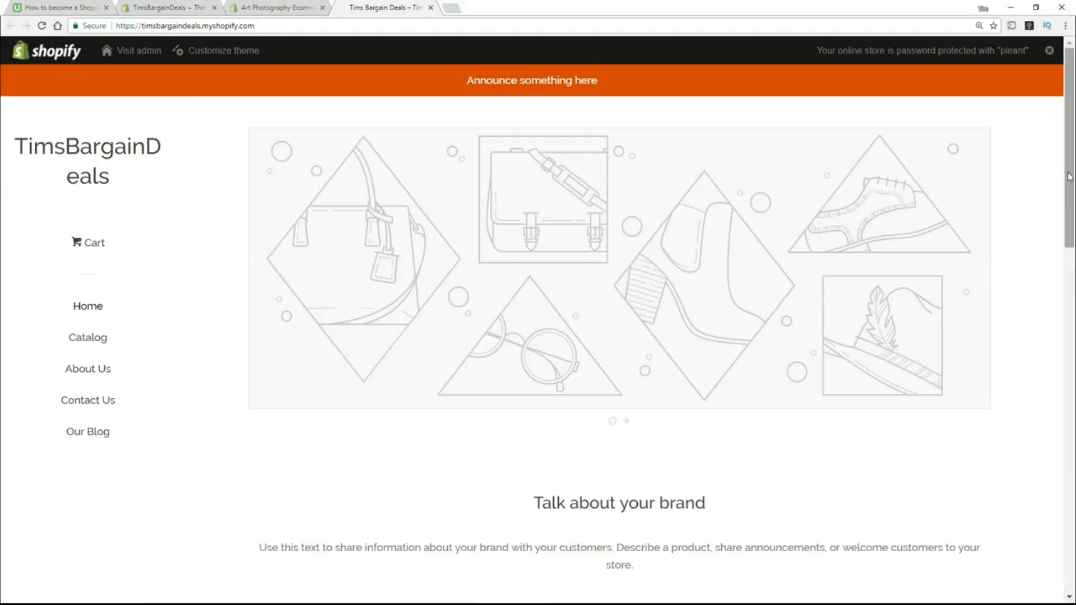
{"action": "left_click_drag", "start_coordinate": [1071, 173], "coordinate": [1073, 243]}
{"action": "mouse_move", "coordinate": [1071, 289]}
{"action": "left_mouse_down"}
{"action": "mouse_move", "coordinate": [1070, 524]}
{"action": "mouse_move", "coordinate": [1073, 311]}
{"action": "mouse_move", "coordinate": [1063, 284]}
{"action": "left_mouse_up"}
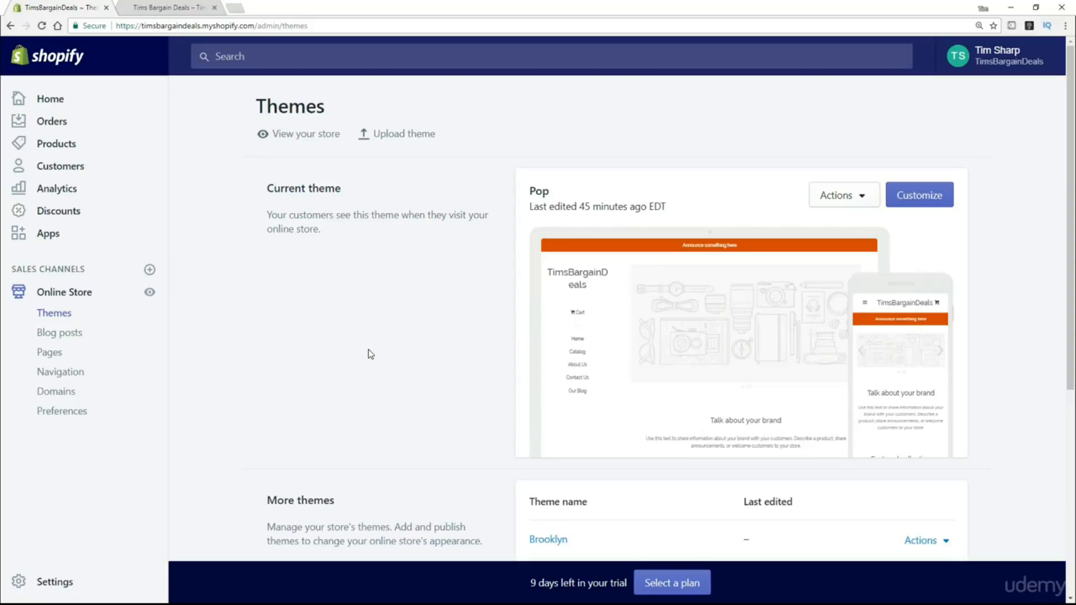
Open the current Pop theme in the theme editor with Customize.
{"action": "left_click", "coordinate": [933, 205]}
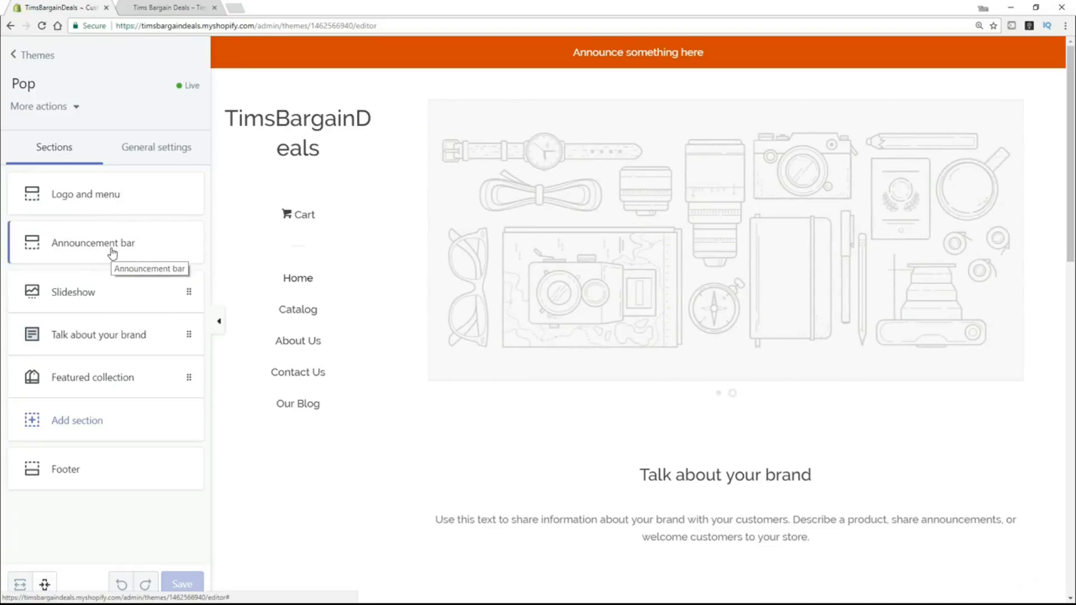
{"action": "left_click", "coordinate": [77, 241]}
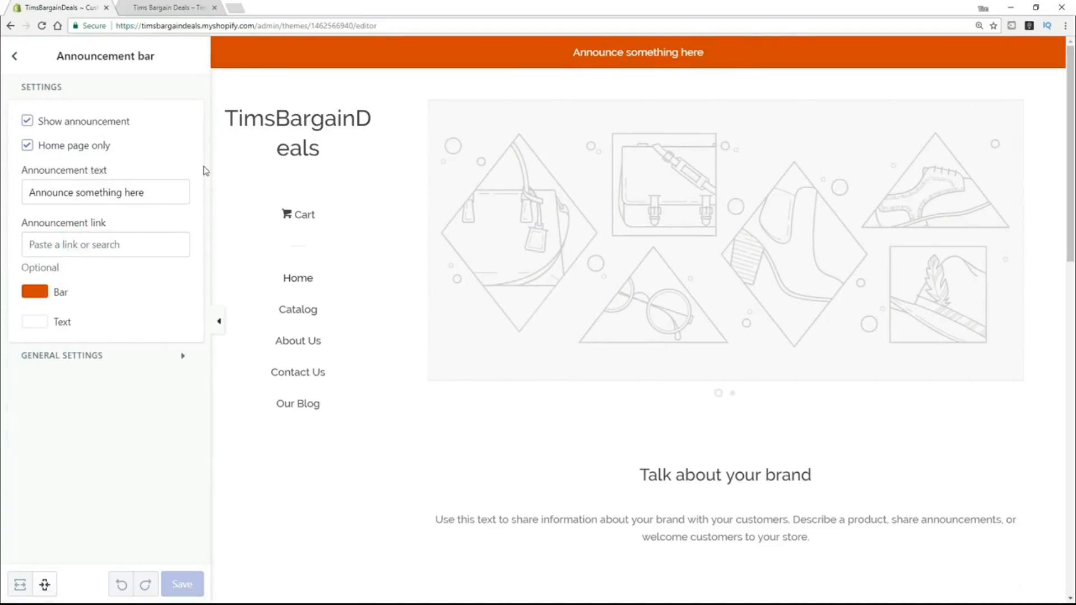
{"action": "left_click", "coordinate": [170, 193]}
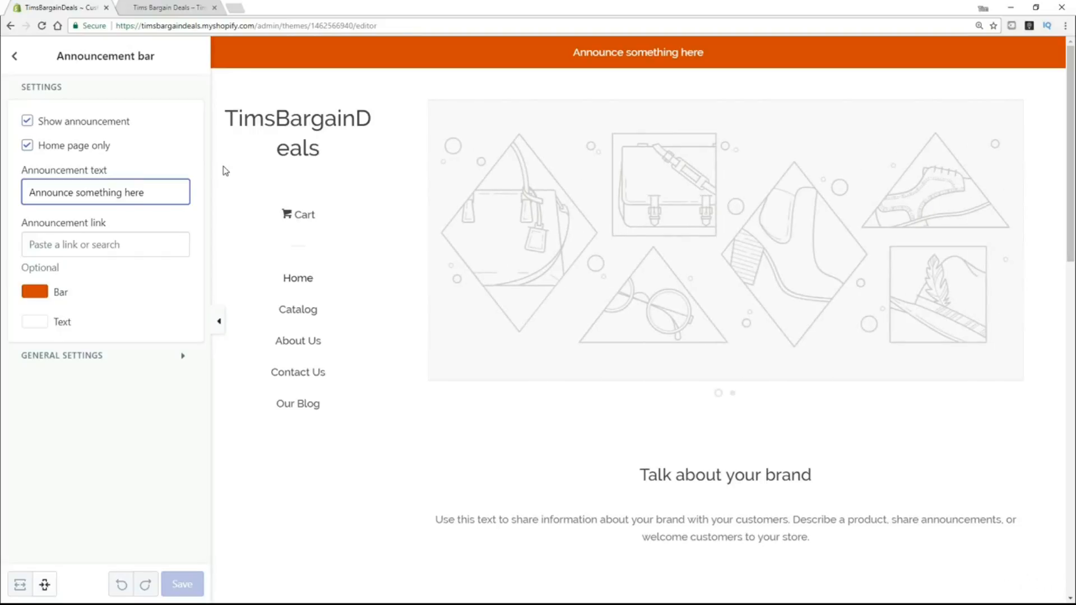
{"action": "left_click", "coordinate": [26, 123]}
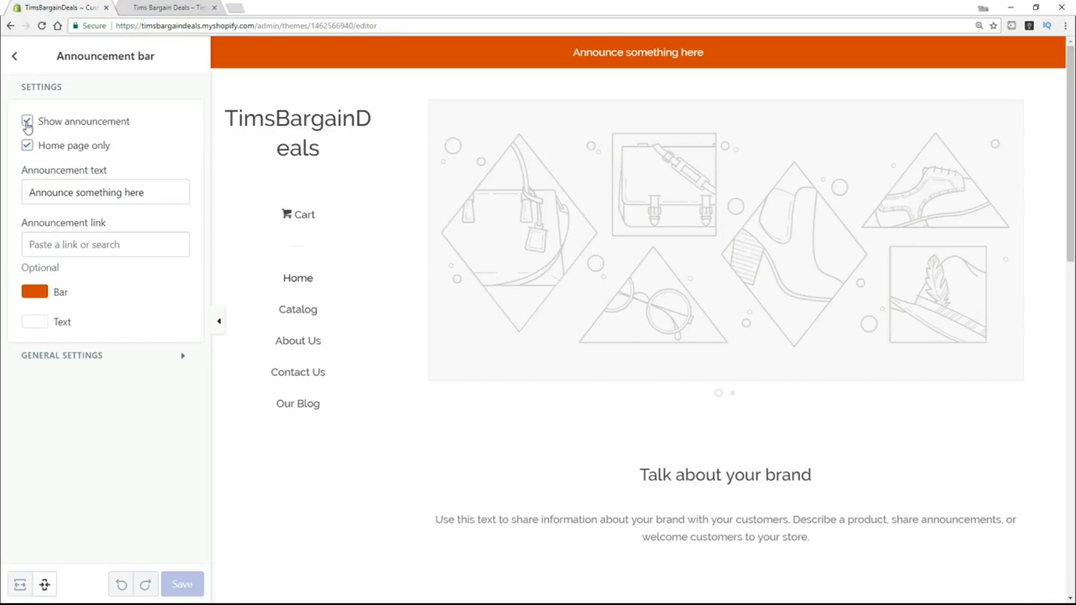
{"action": "left_click", "coordinate": [27, 124]}
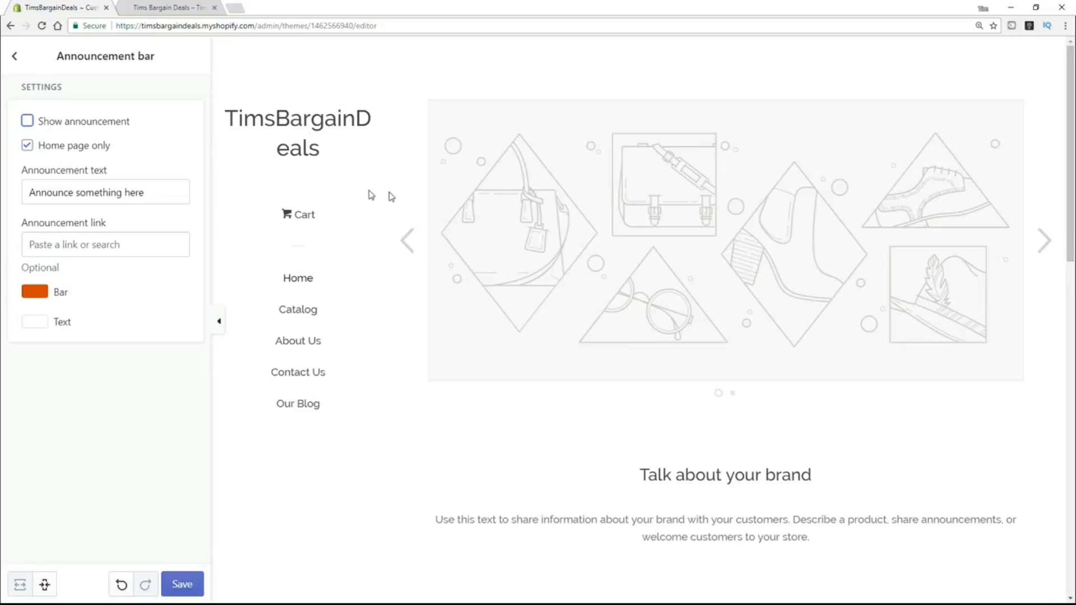
{"action": "left_click", "coordinate": [26, 121]}
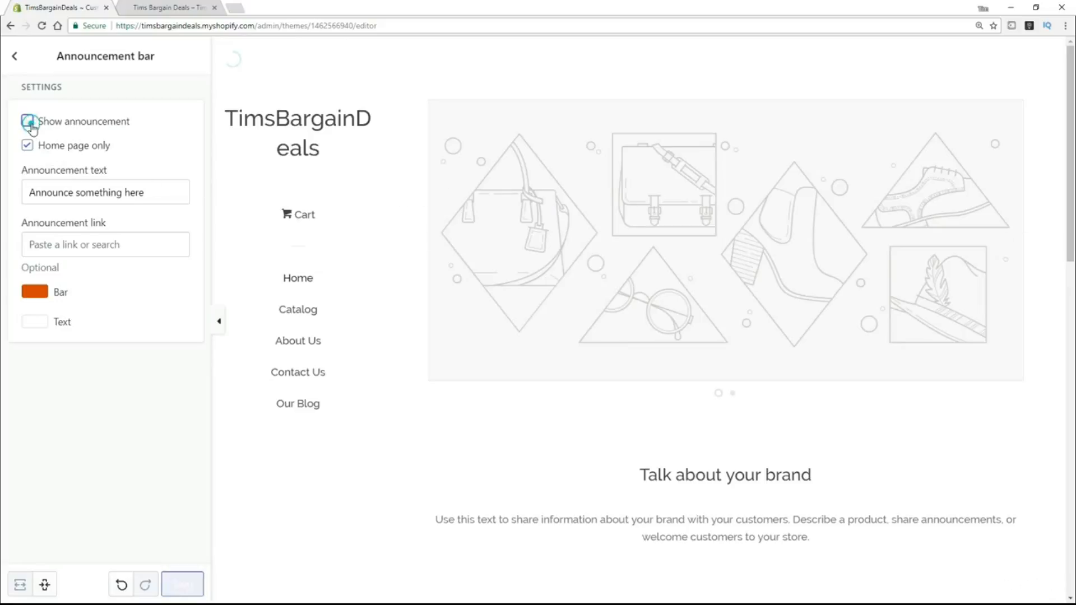
{"action": "left_click", "coordinate": [14, 59]}
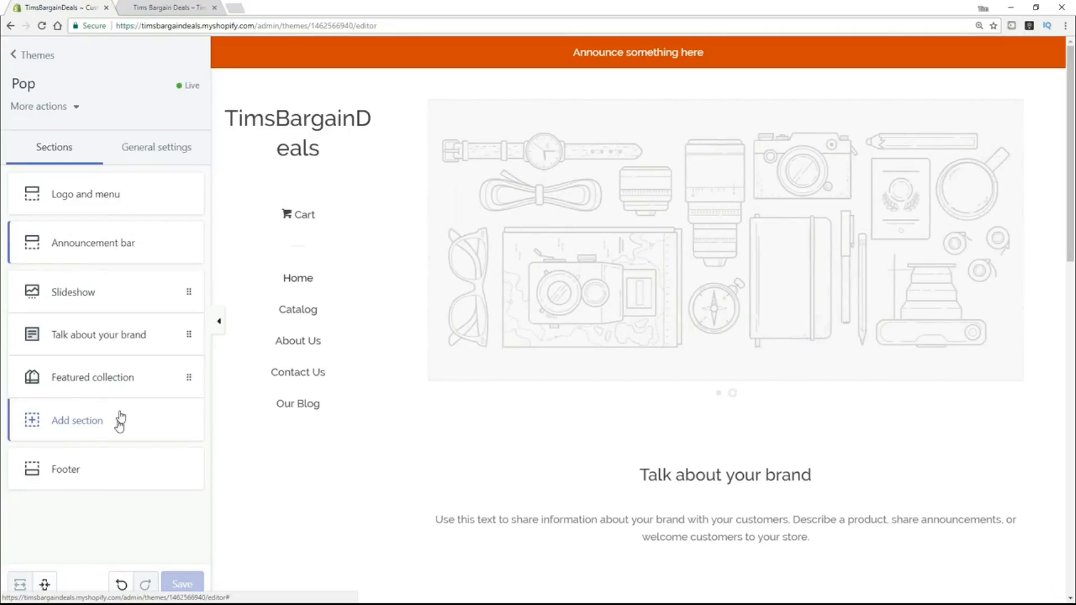
Browse the addable section types, close the list, and show Pop's General settings.
{"action": "left_click", "coordinate": [72, 426]}
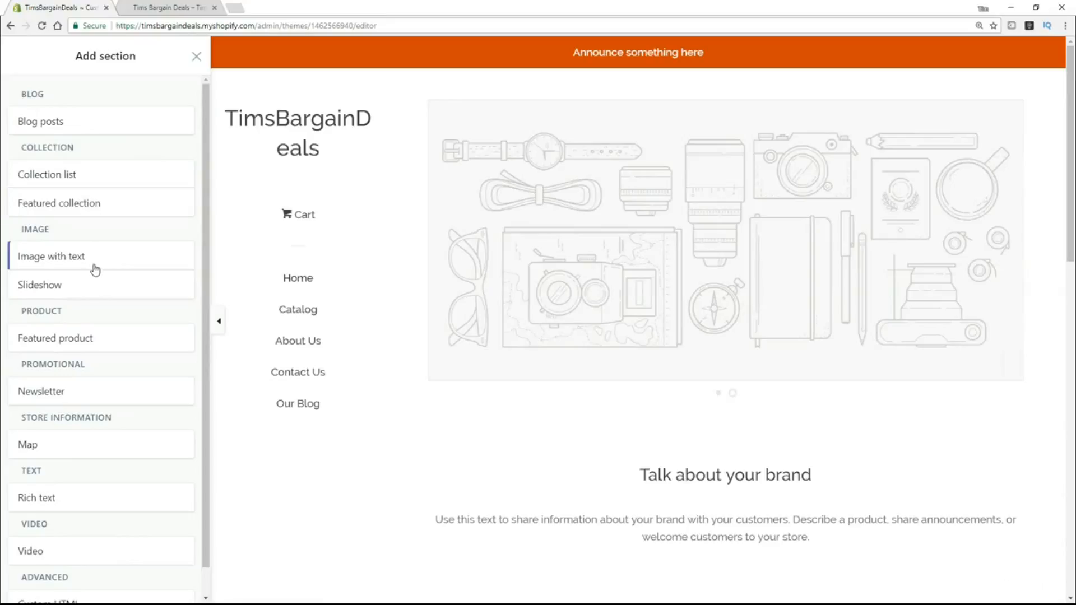
{"action": "scroll", "coordinate": [99, 274], "scroll_direction": "down", "scroll_amount": 1}
{"action": "scroll", "coordinate": [99, 274], "scroll_direction": "down", "scroll_amount": 1}
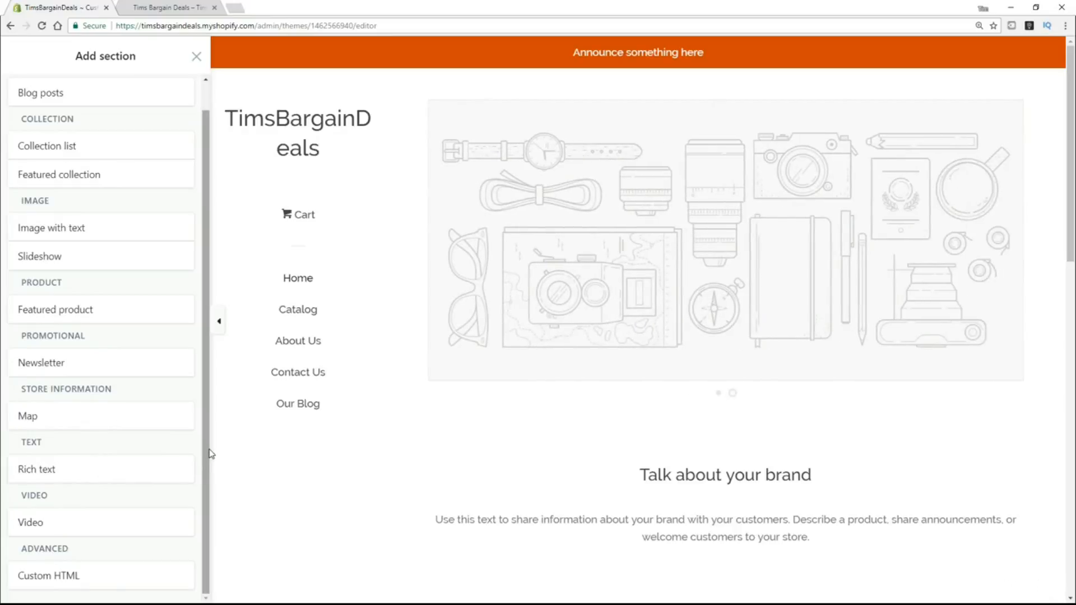
{"action": "left_click", "coordinate": [194, 57]}
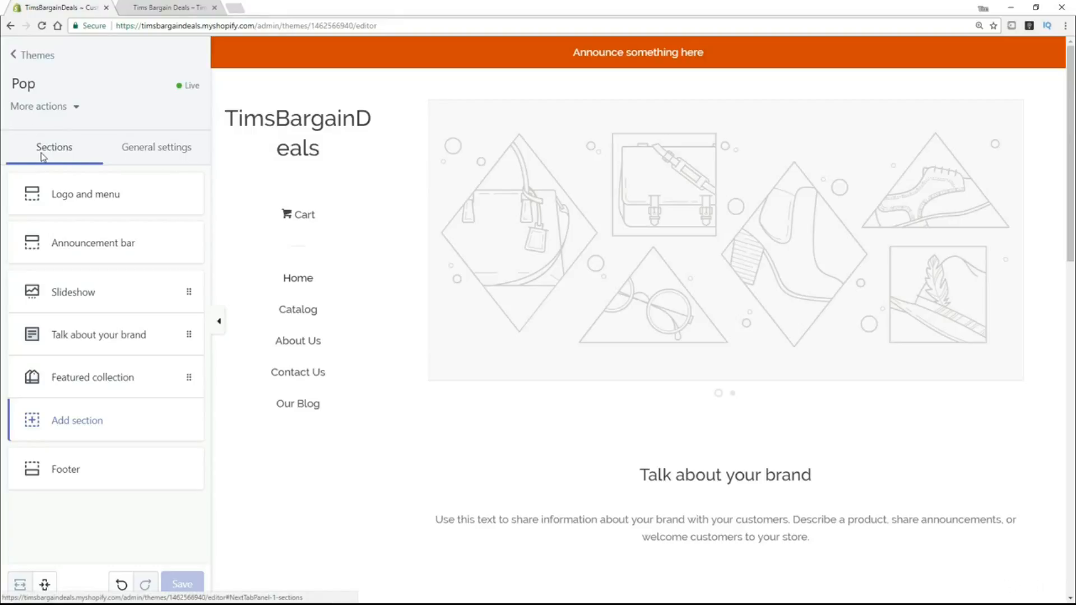
{"action": "left_click", "coordinate": [156, 157]}
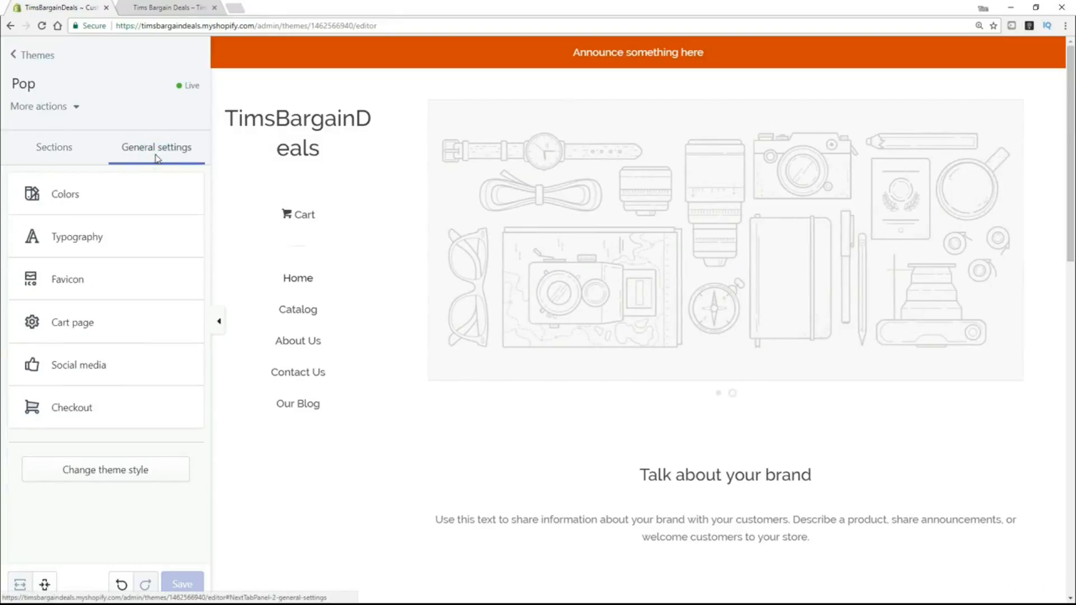
Review Pop's Colors, Typography and Favicon settings, then show the More actions menu.
{"action": "left_click", "coordinate": [66, 200]}
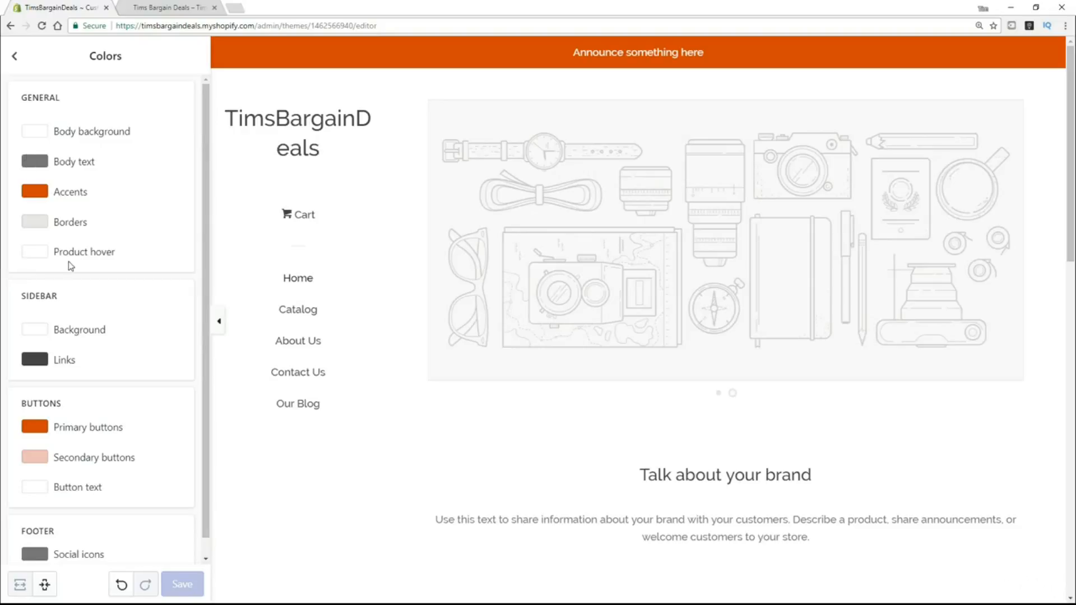
{"action": "left_click", "coordinate": [13, 59]}
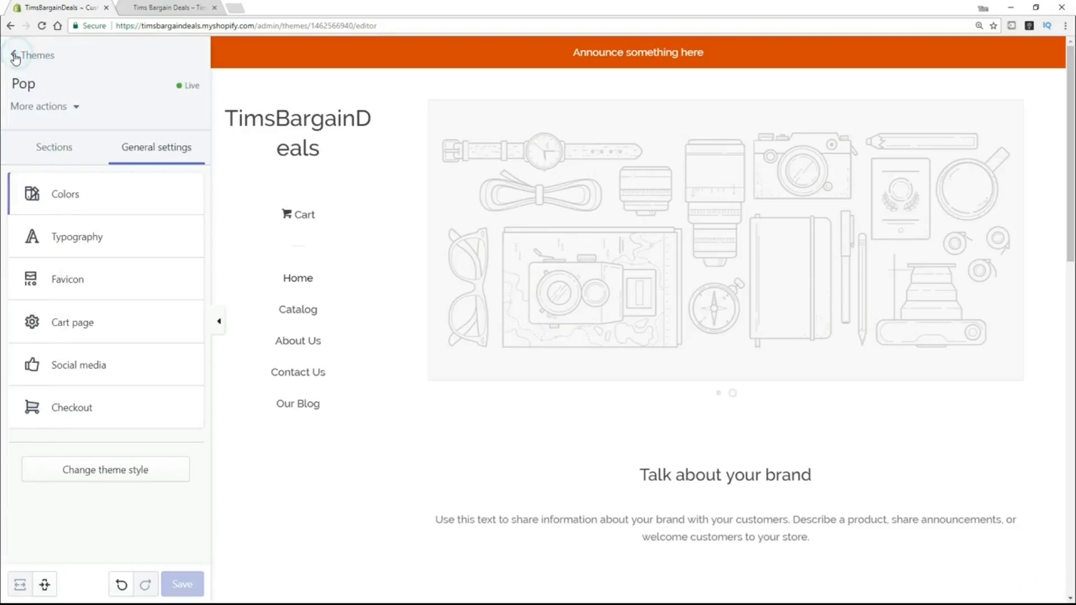
{"action": "left_click", "coordinate": [95, 241]}
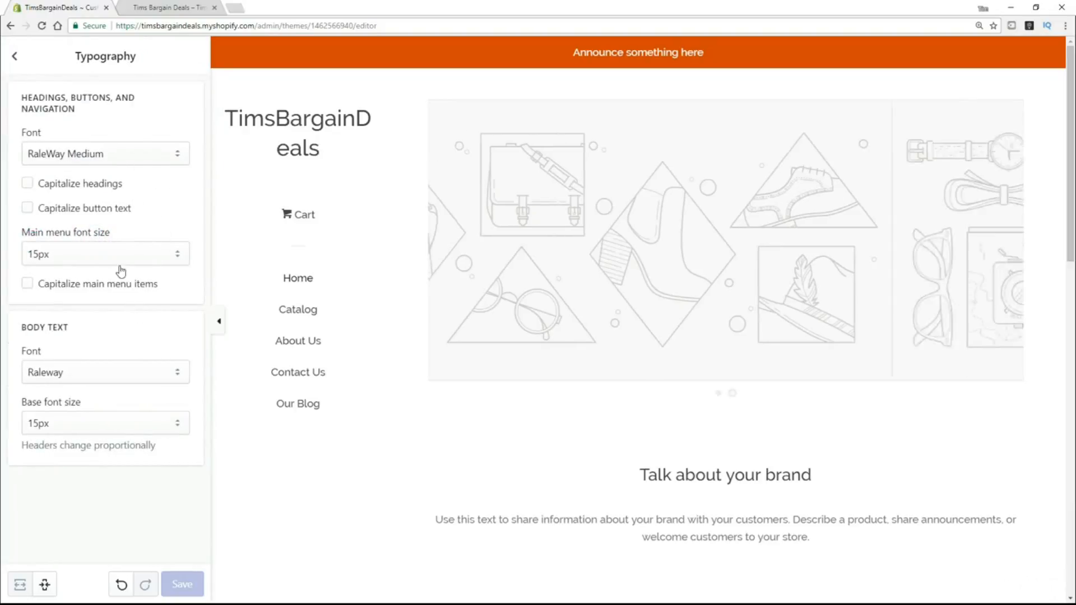
{"action": "left_click", "coordinate": [15, 58]}
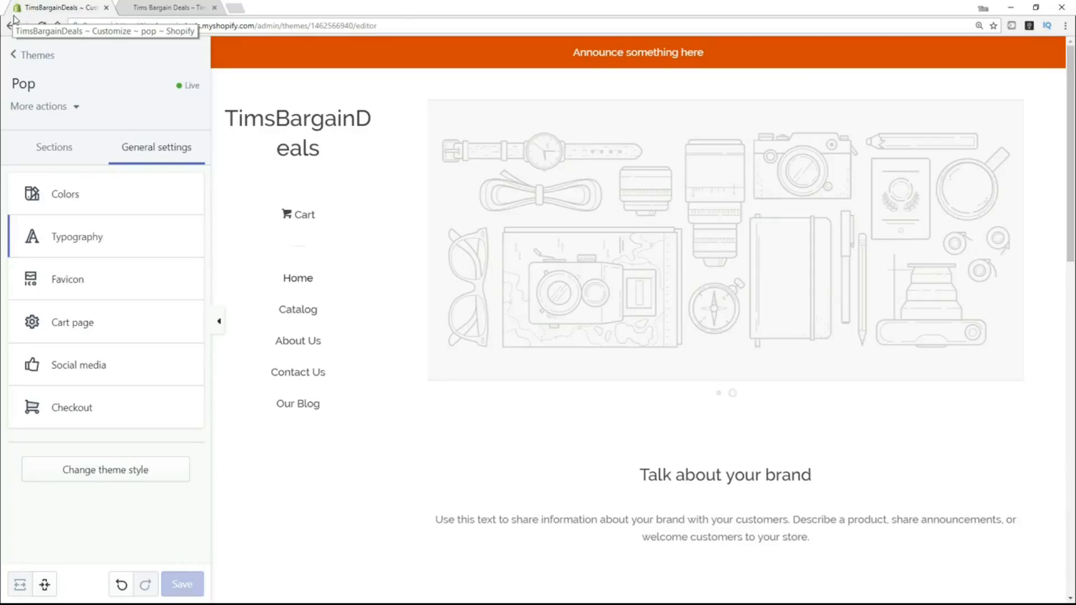
{"action": "left_click", "coordinate": [80, 278]}
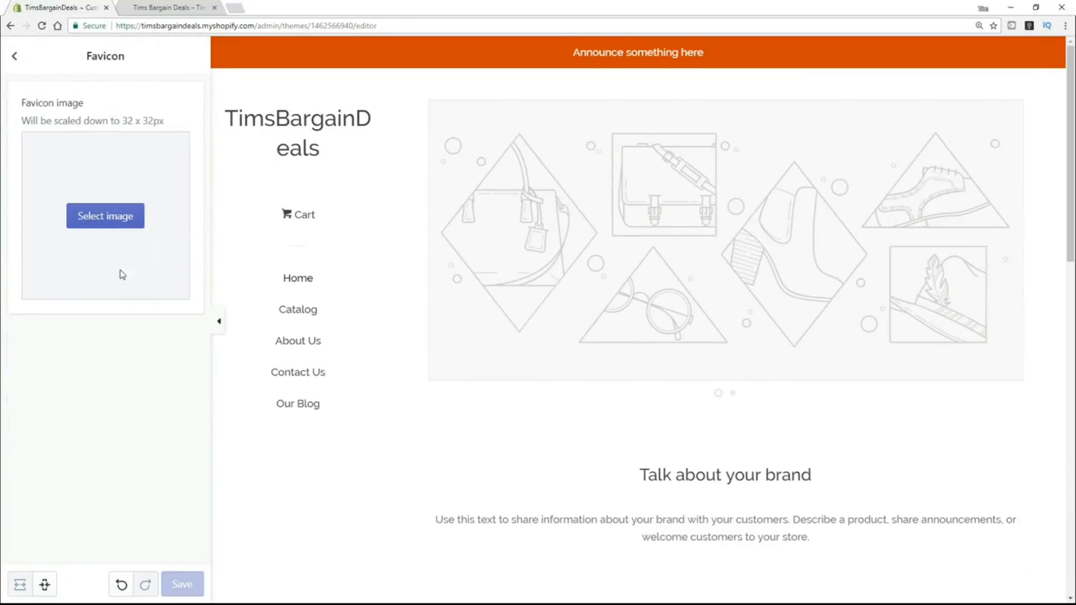
{"action": "left_click", "coordinate": [15, 57]}
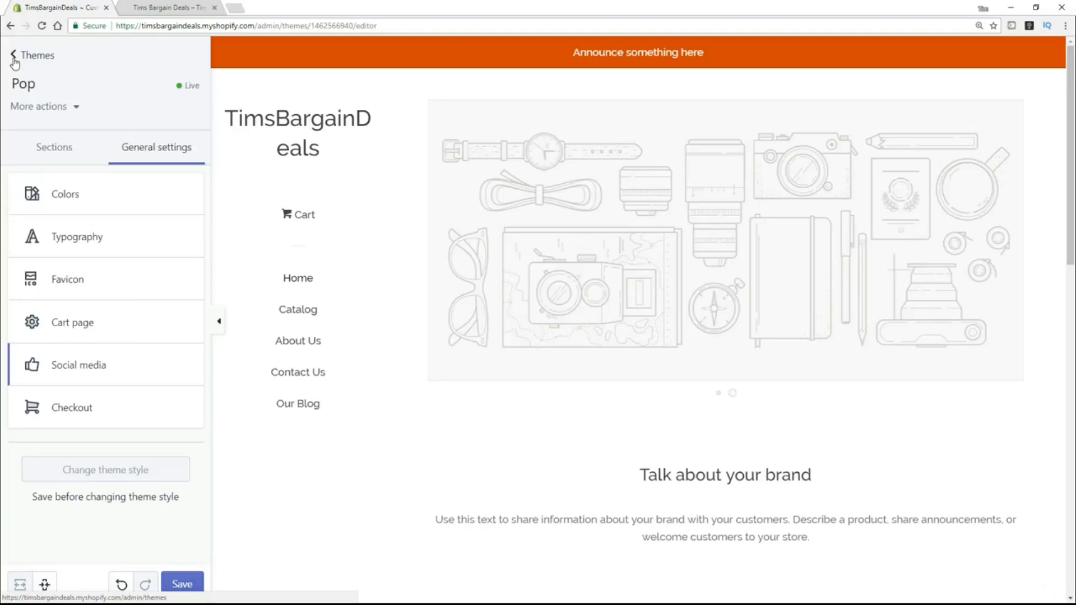
{"action": "left_click", "coordinate": [77, 107]}
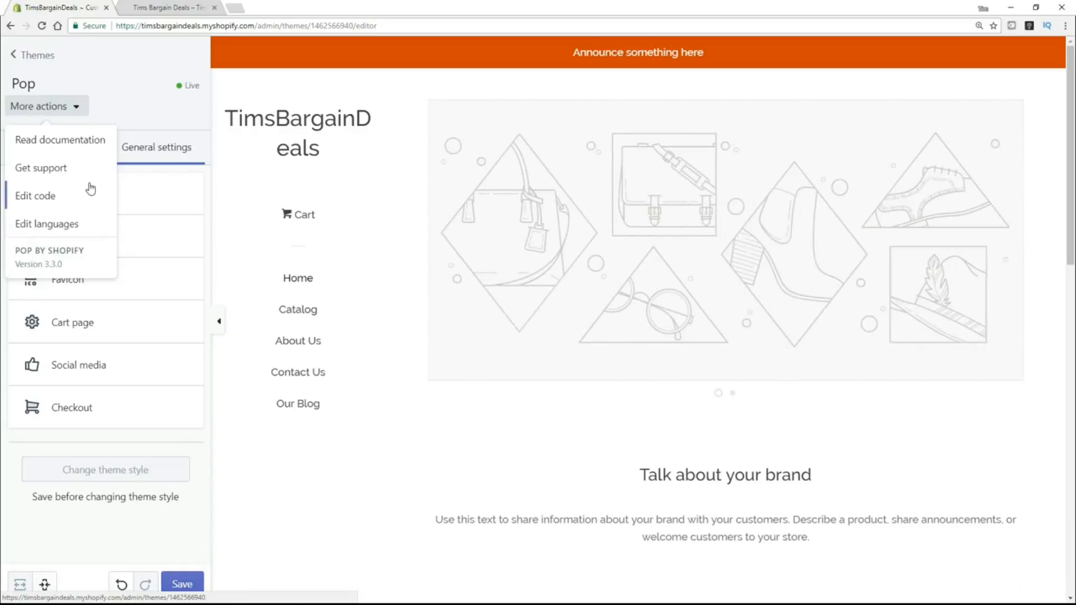
Open the Pop code editor, confirming Leave, and load the Layout file password.liquid.
{"action": "left_click", "coordinate": [41, 197]}
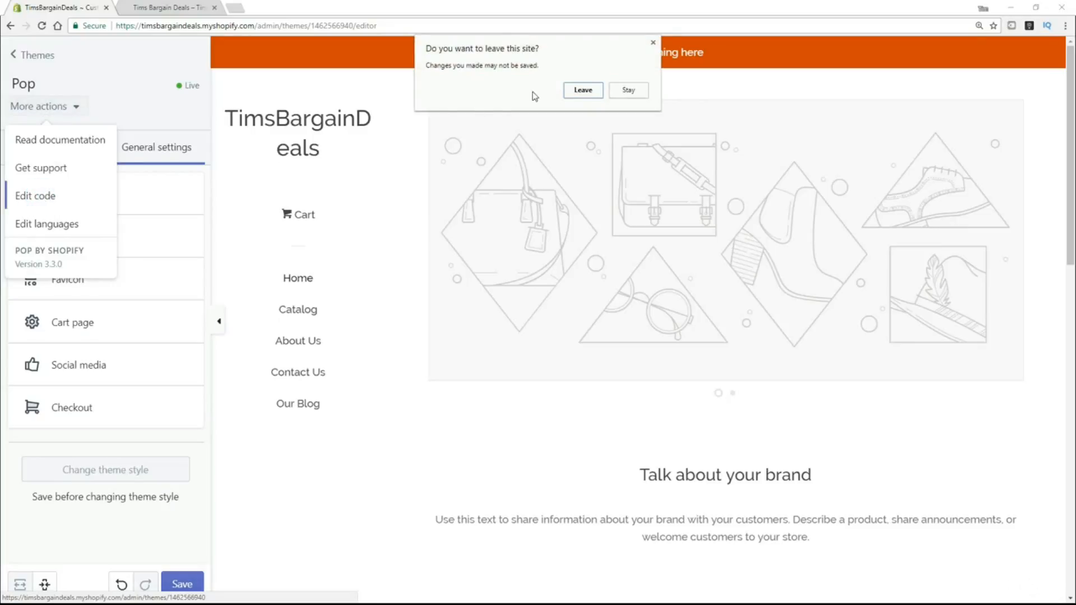
{"action": "left_click", "coordinate": [580, 91]}
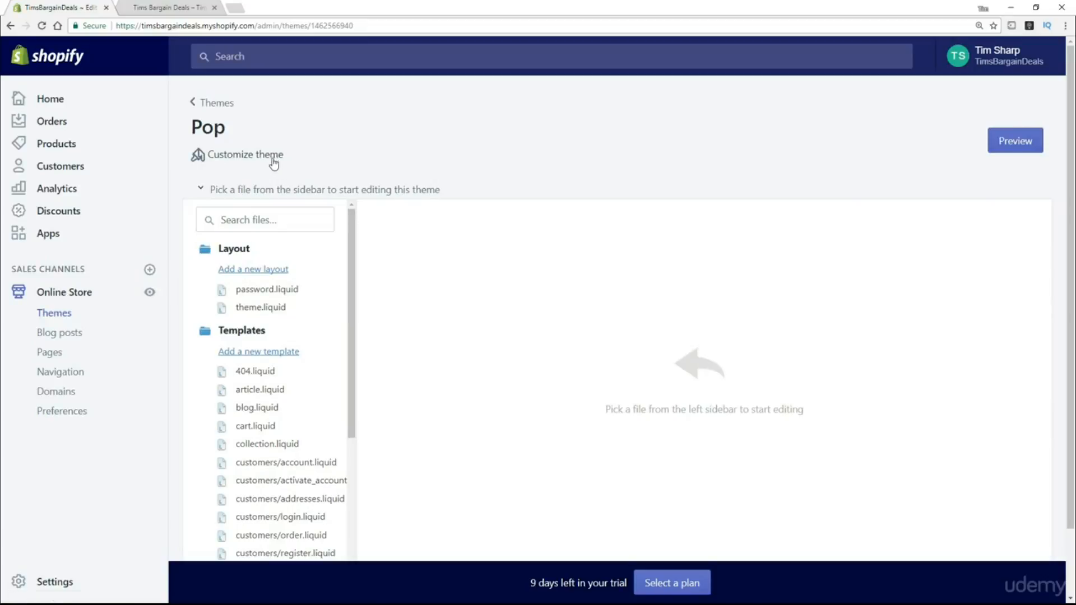
{"action": "left_click", "coordinate": [279, 296]}
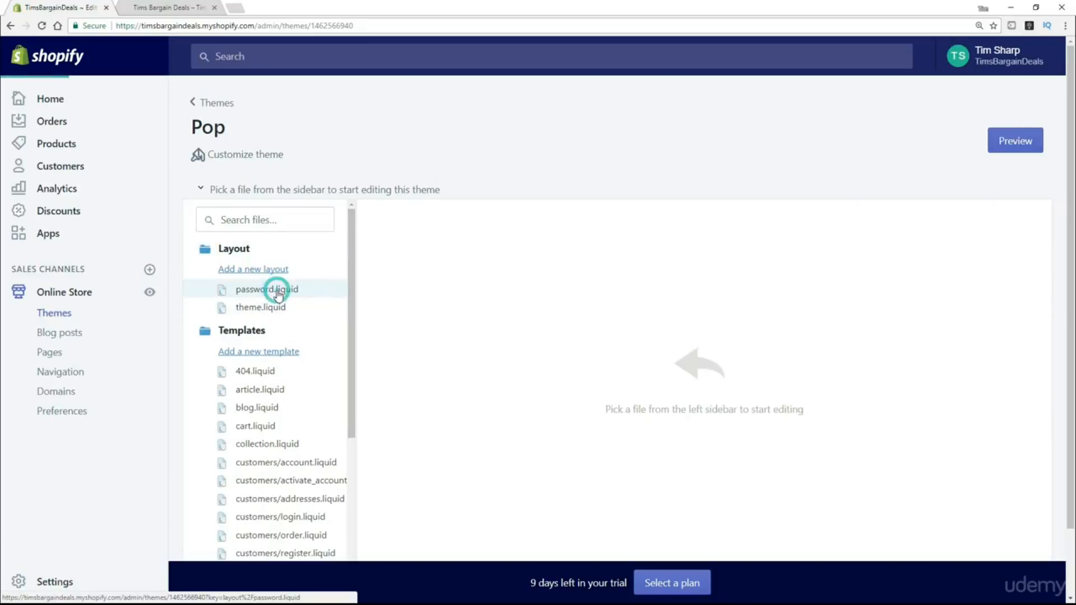
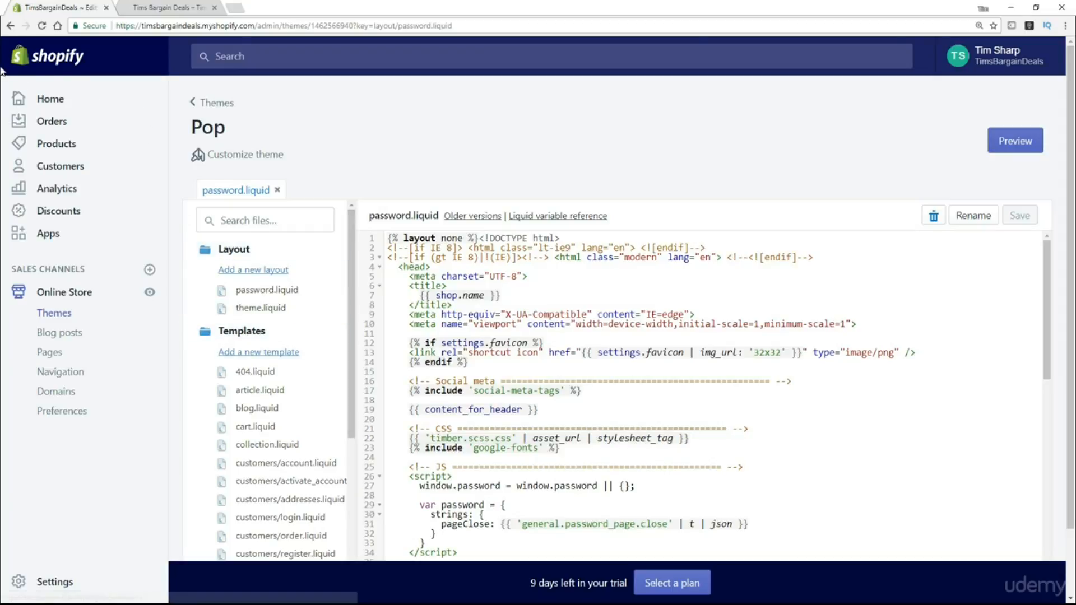
Leave password.liquid for the Pop theme customizer, then switch to the Fiverr homepage.
{"action": "left_click", "coordinate": [15, 29]}
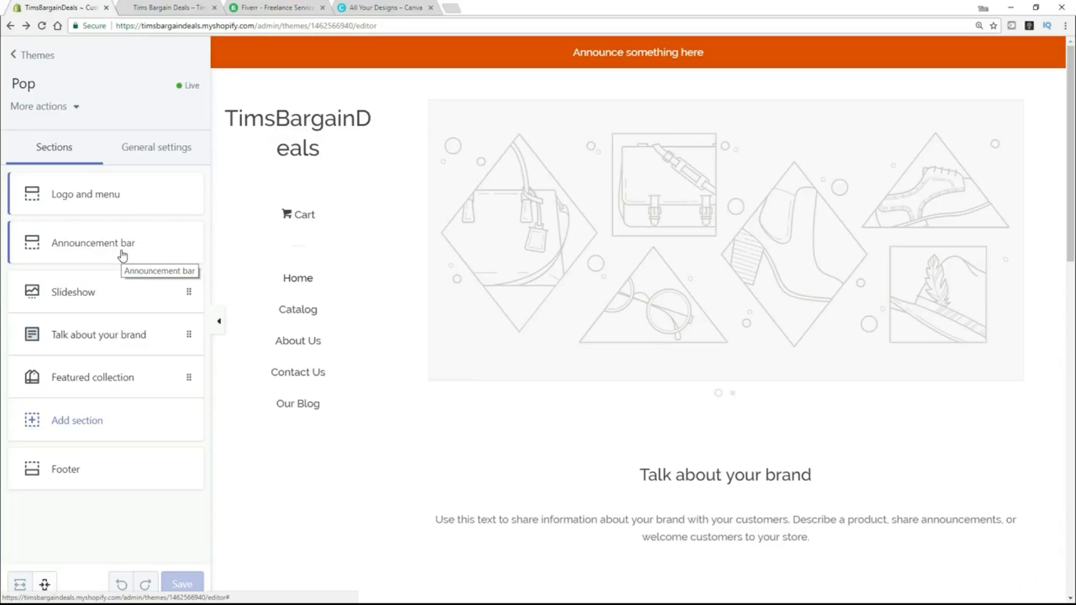
{"action": "left_click", "coordinate": [252, 9]}
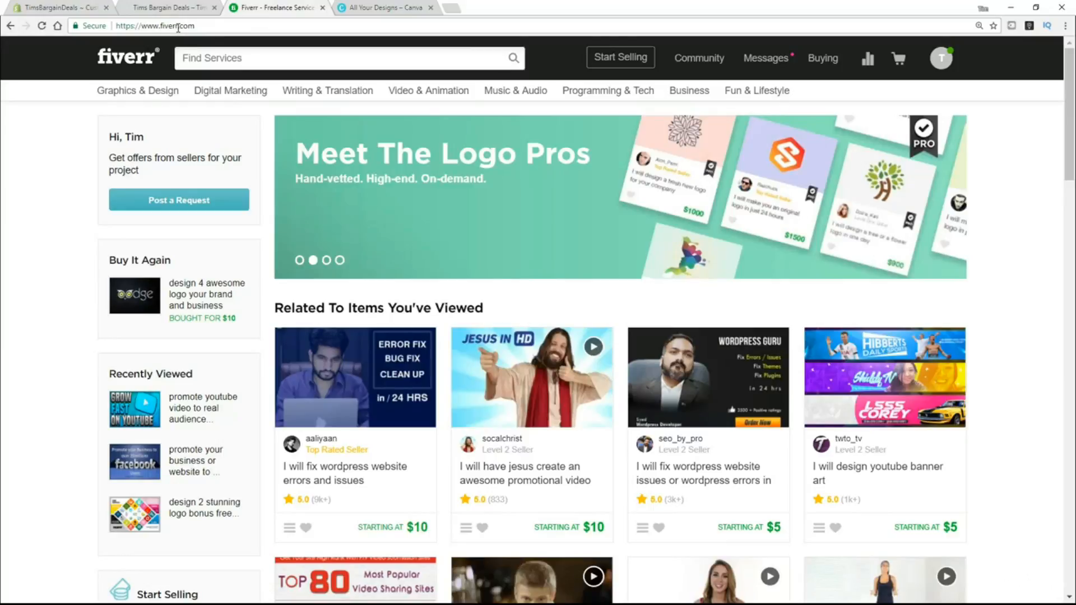
Search Fiverr for 'logo design', skim the results, then move to Canva's create-a-design page.
{"action": "left_click", "coordinate": [273, 58]}
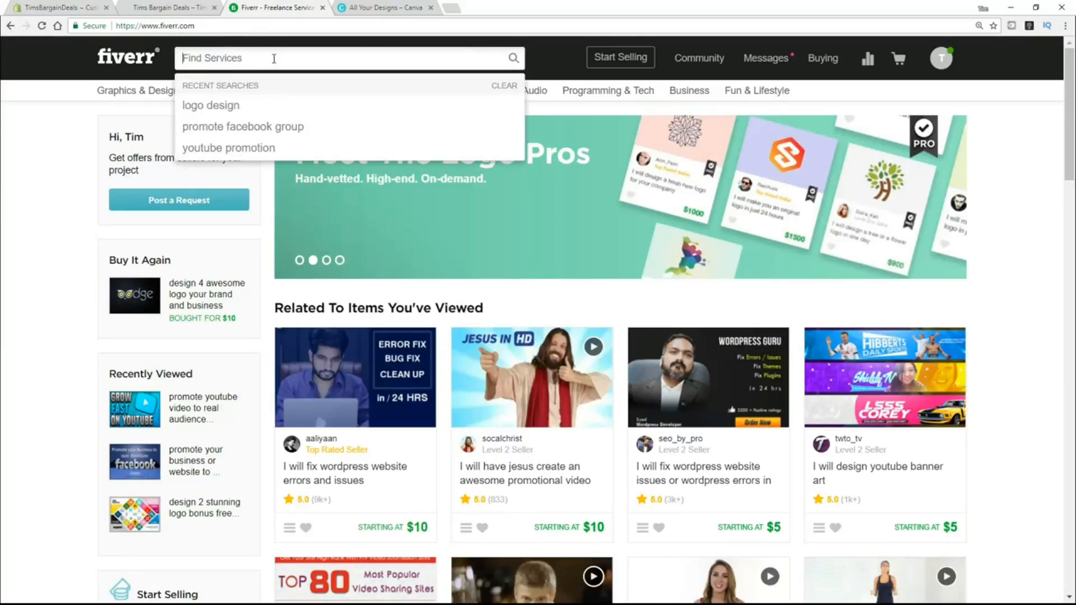
{"action": "type", "text": "logo design"}
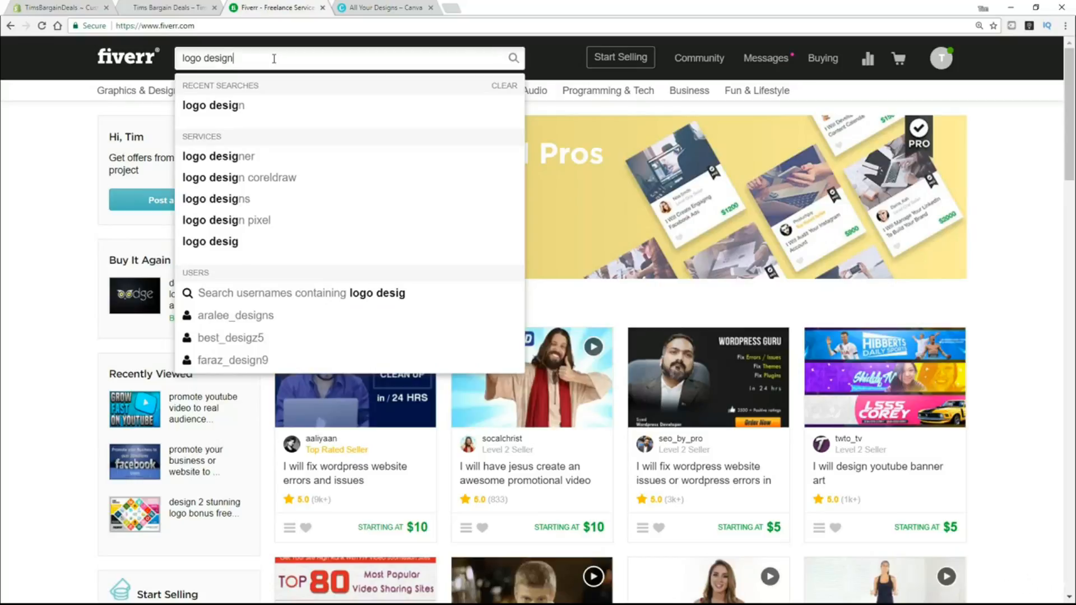
{"action": "key", "text": "Return"}
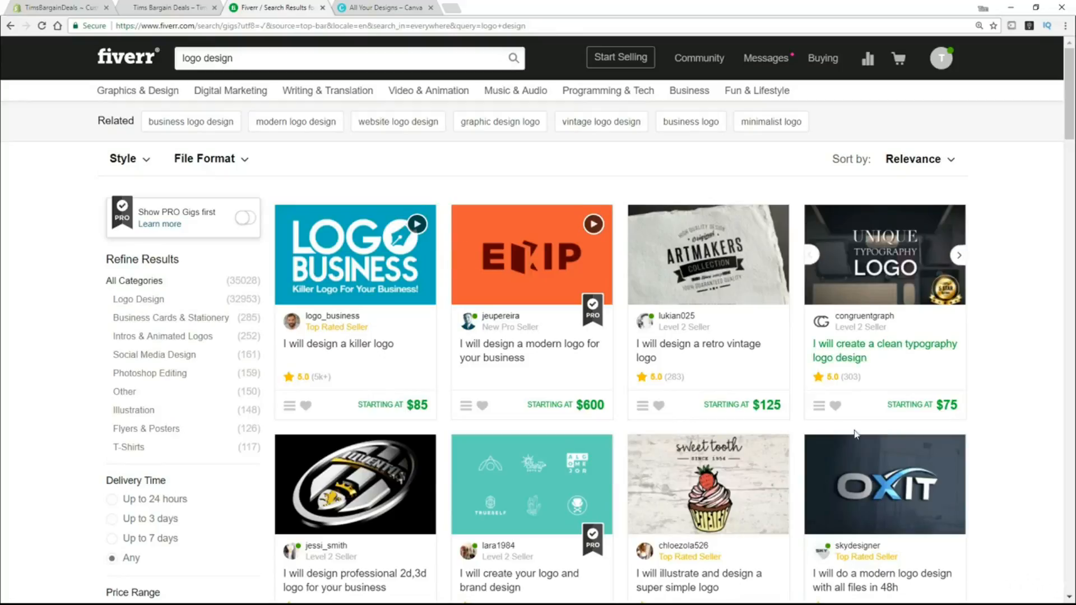
{"action": "scroll", "coordinate": [848, 409], "scroll_direction": "down", "scroll_amount": 2}
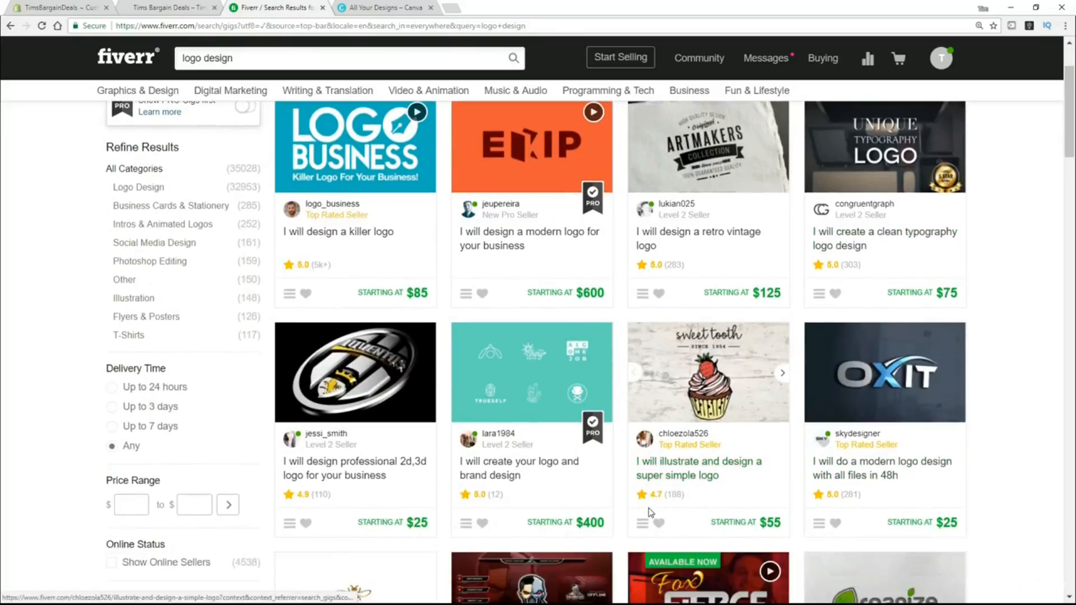
{"action": "scroll", "coordinate": [649, 514], "scroll_direction": "up", "scroll_amount": 2}
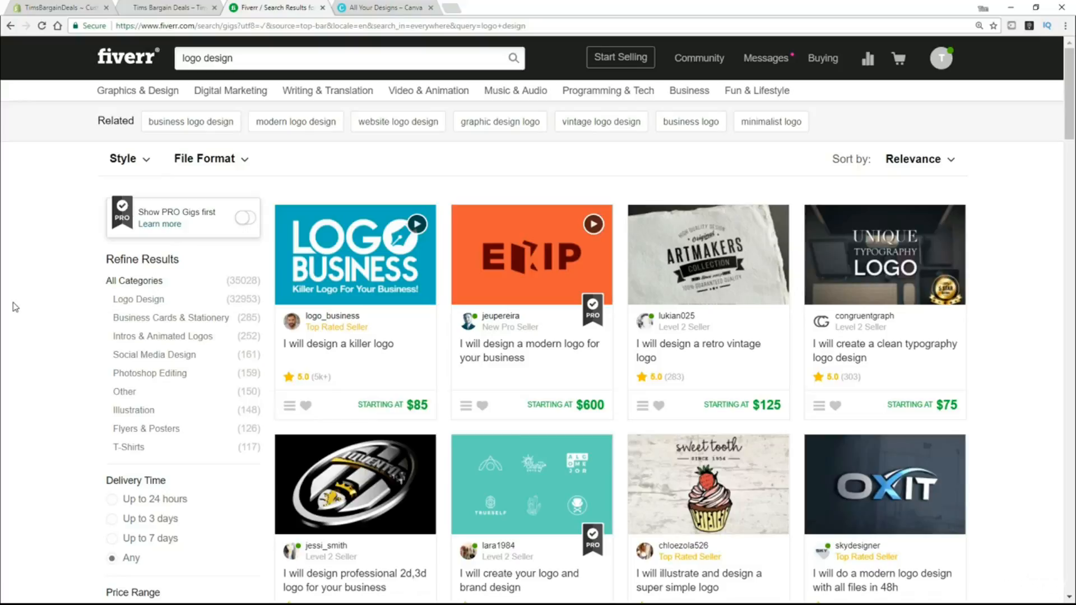
{"action": "left_click", "coordinate": [370, 8]}
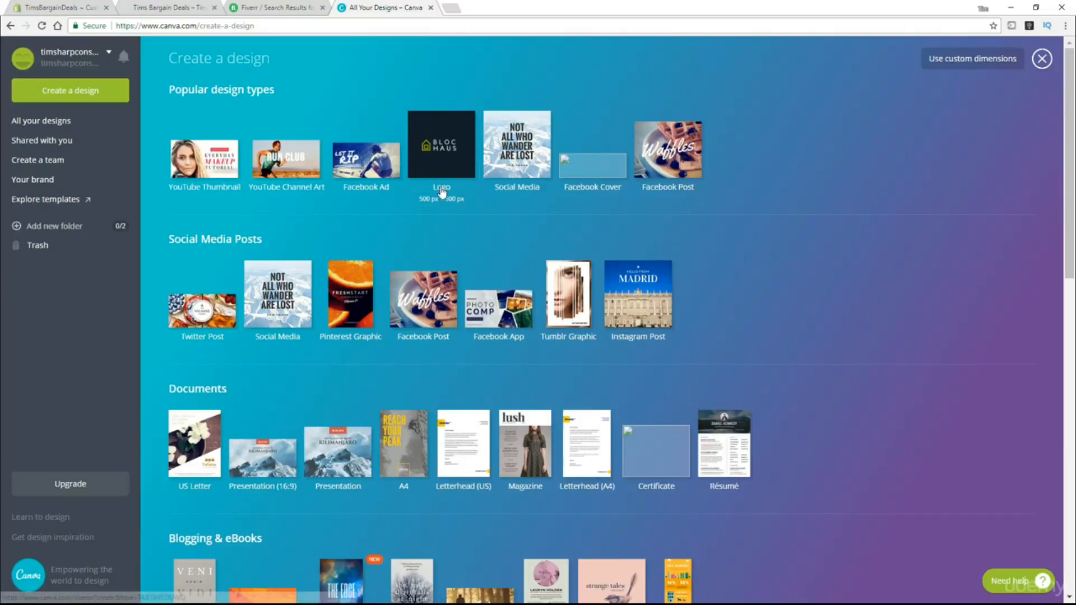
Start a blank Canva Logo design and browse its Elements and Layouts templates.
{"action": "left_click", "coordinate": [442, 158]}
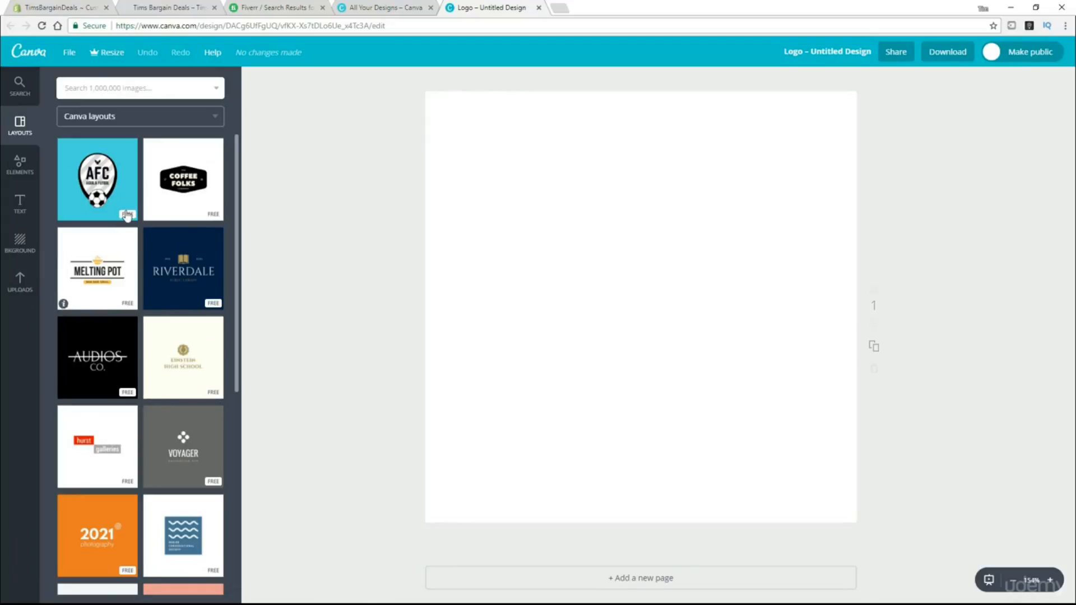
{"action": "left_click", "coordinate": [19, 164]}
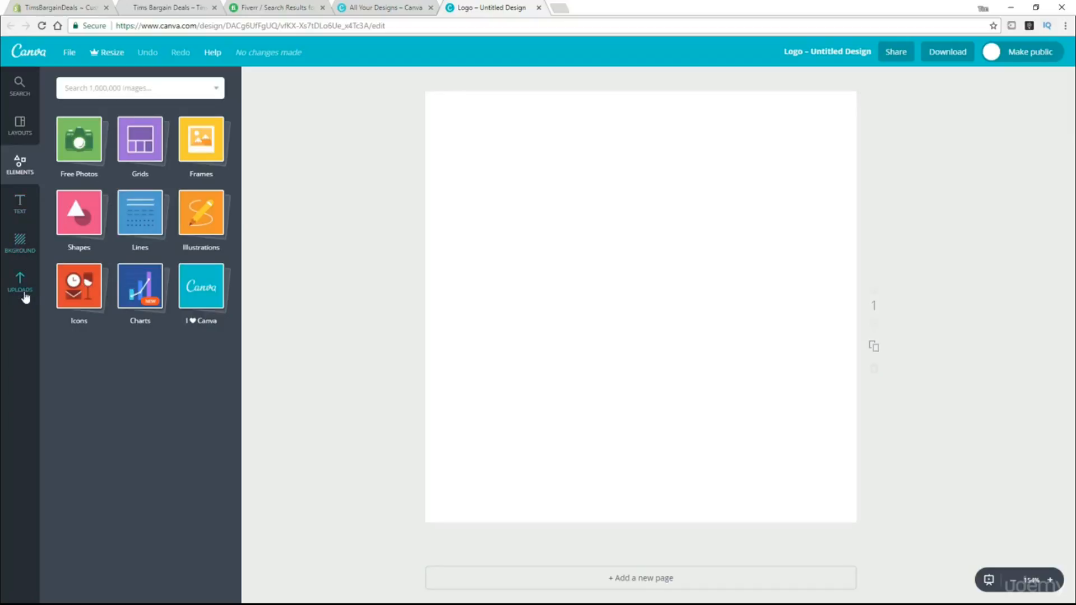
{"action": "left_click", "coordinate": [20, 140]}
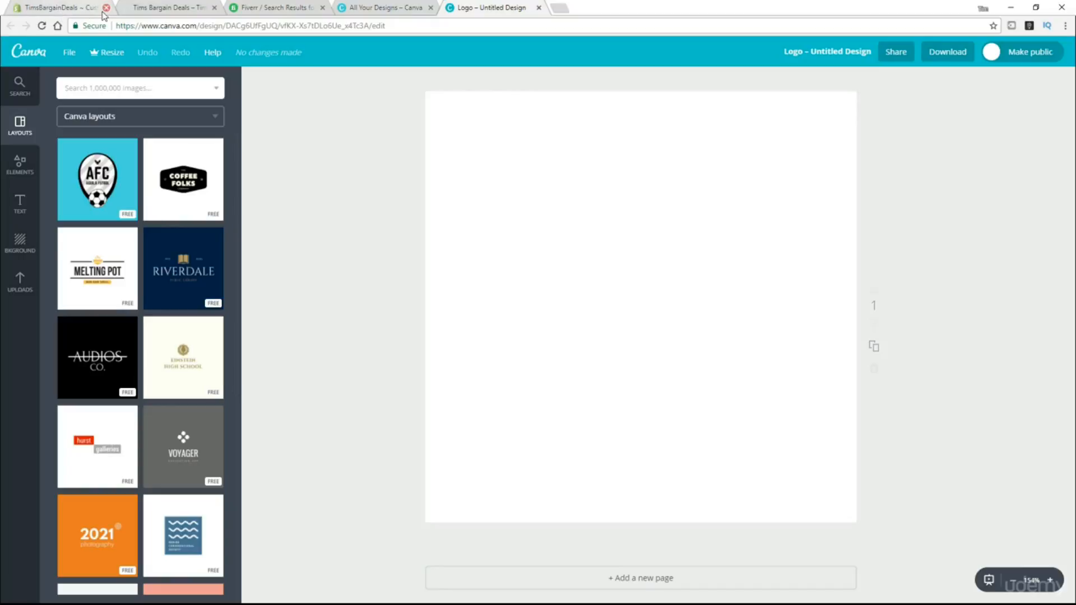
Save the DogAdorer image as the Pop theme's custom logo and return to Themes.
{"action": "left_click", "coordinate": [68, 15]}
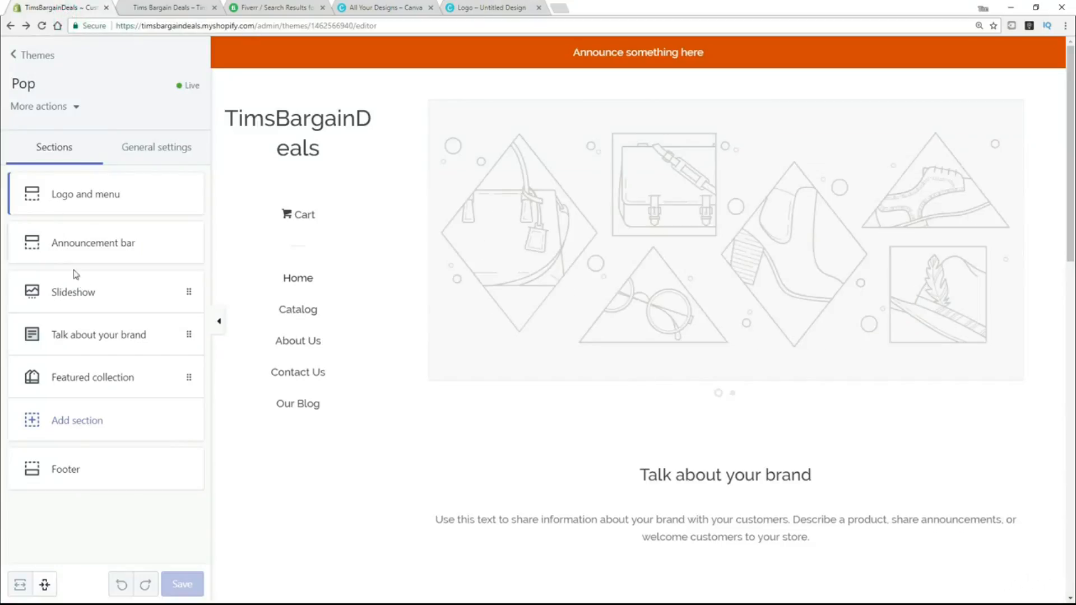
{"action": "left_click", "coordinate": [54, 196]}
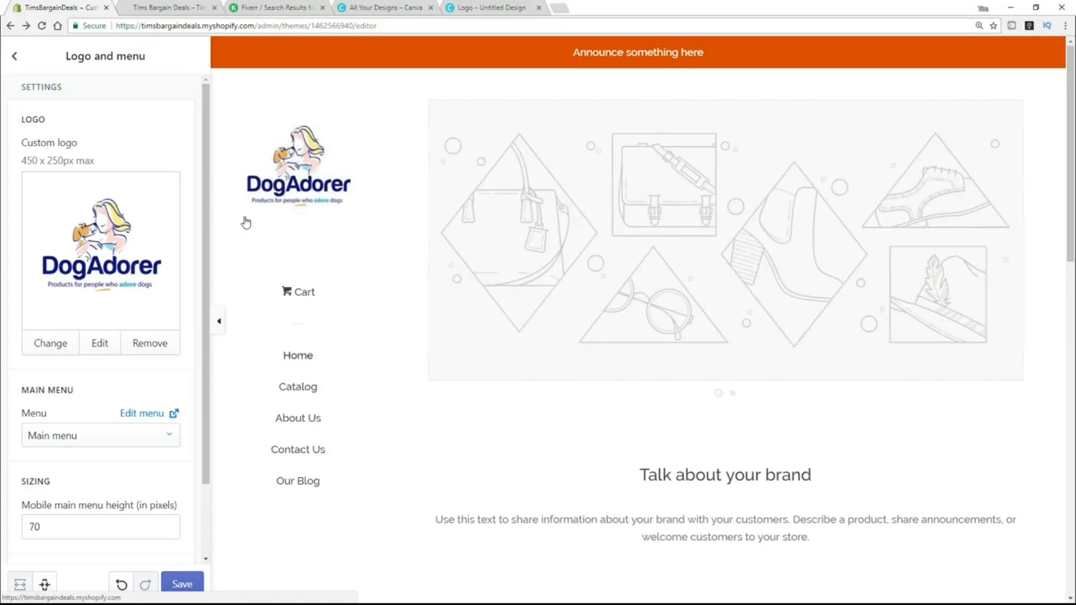
{"action": "scroll", "coordinate": [242, 220], "scroll_direction": "down", "scroll_amount": 2}
{"action": "scroll", "coordinate": [130, 279], "scroll_direction": "down", "scroll_amount": 1}
{"action": "scroll", "coordinate": [171, 327], "scroll_direction": "down", "scroll_amount": 1}
{"action": "left_click", "coordinate": [185, 585]}
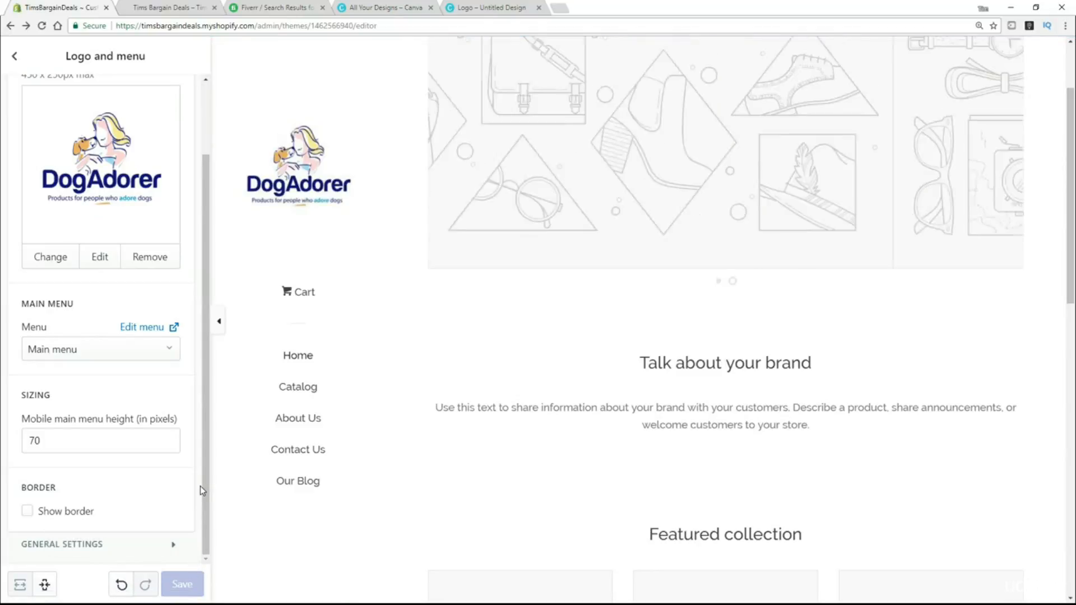
{"action": "left_click", "coordinate": [15, 58]}
{"action": "left_click", "coordinate": [15, 59]}
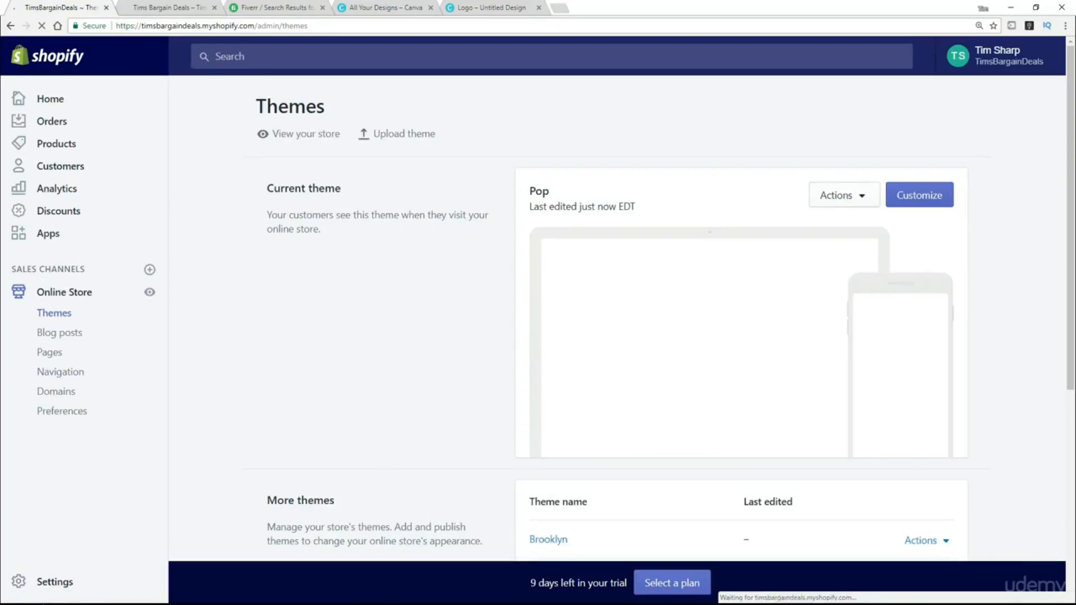
Review the store's uploaded files under Settings > Files.
{"action": "left_click", "coordinate": [48, 585]}
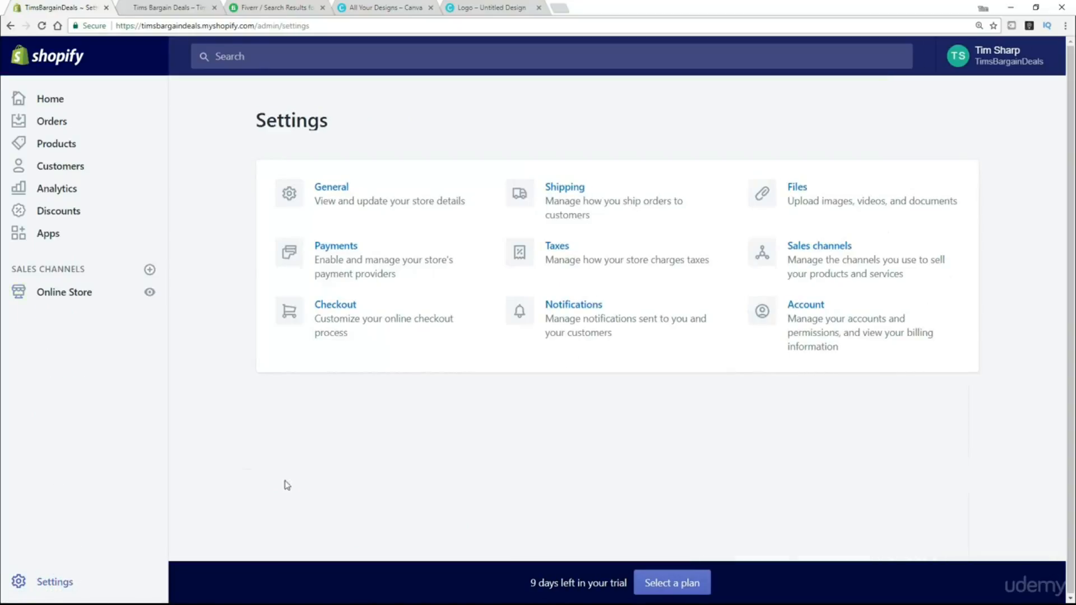
{"action": "left_click", "coordinate": [800, 196]}
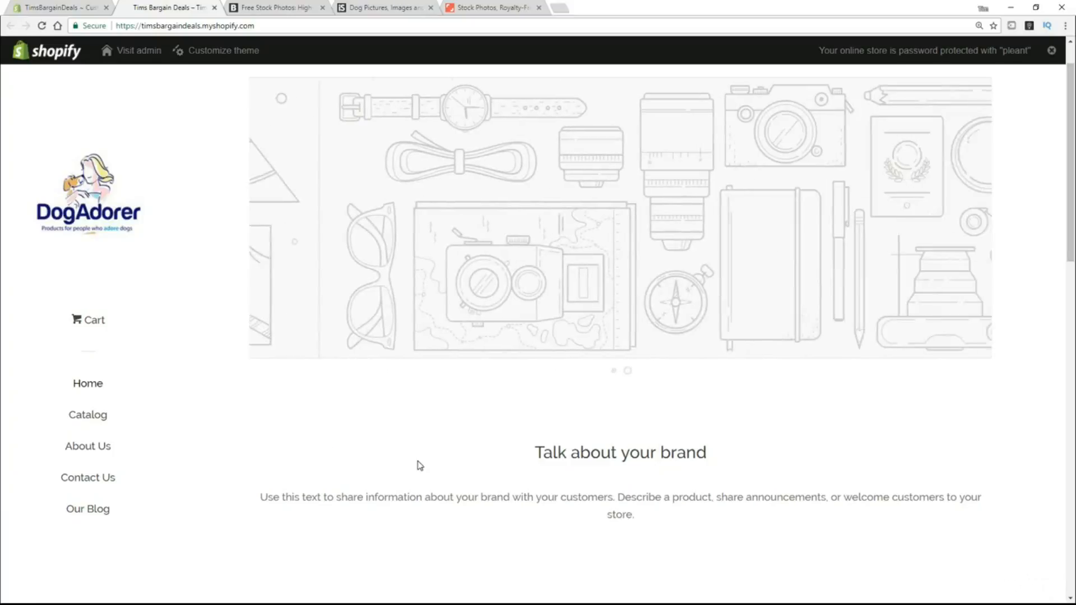
Show the homepage Slideshow settings: 5-second auto-rotate, Slide transition, two slides.
{"action": "left_click", "coordinate": [61, 8]}
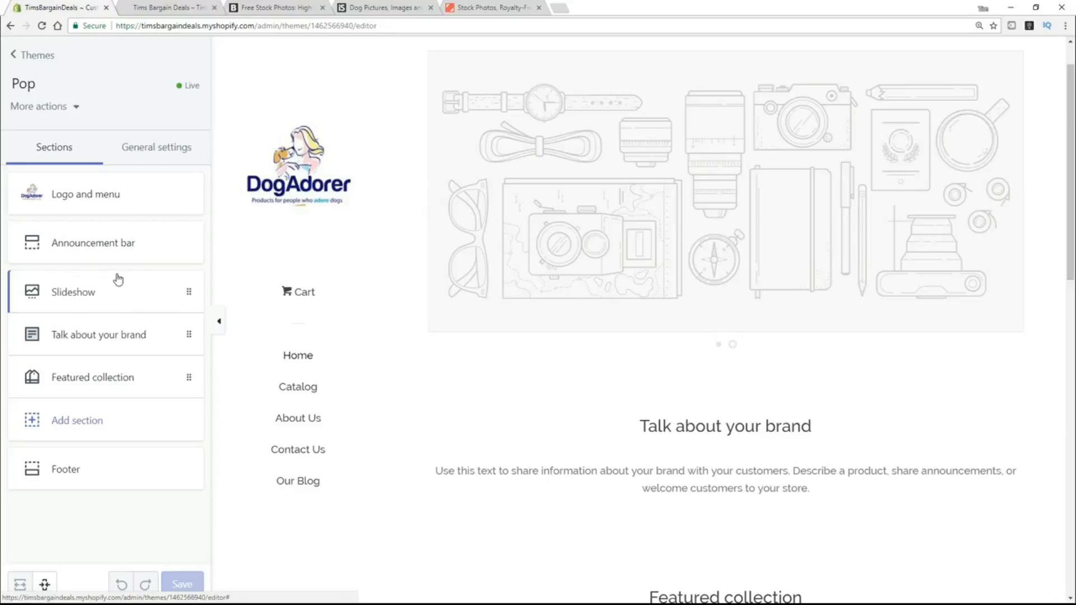
{"action": "left_click", "coordinate": [93, 292]}
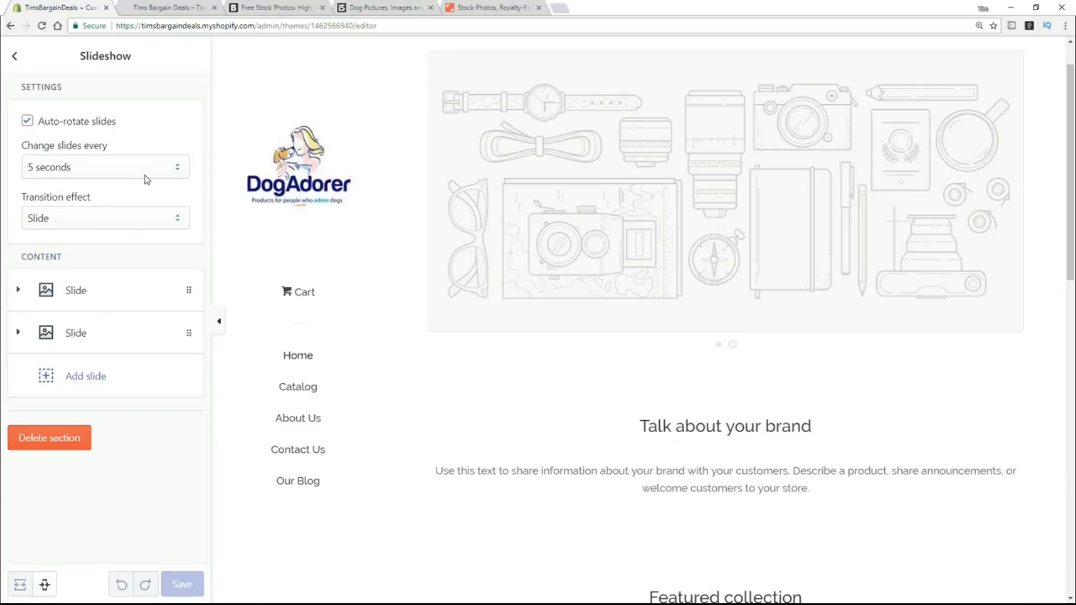
{"action": "left_click", "coordinate": [110, 218]}
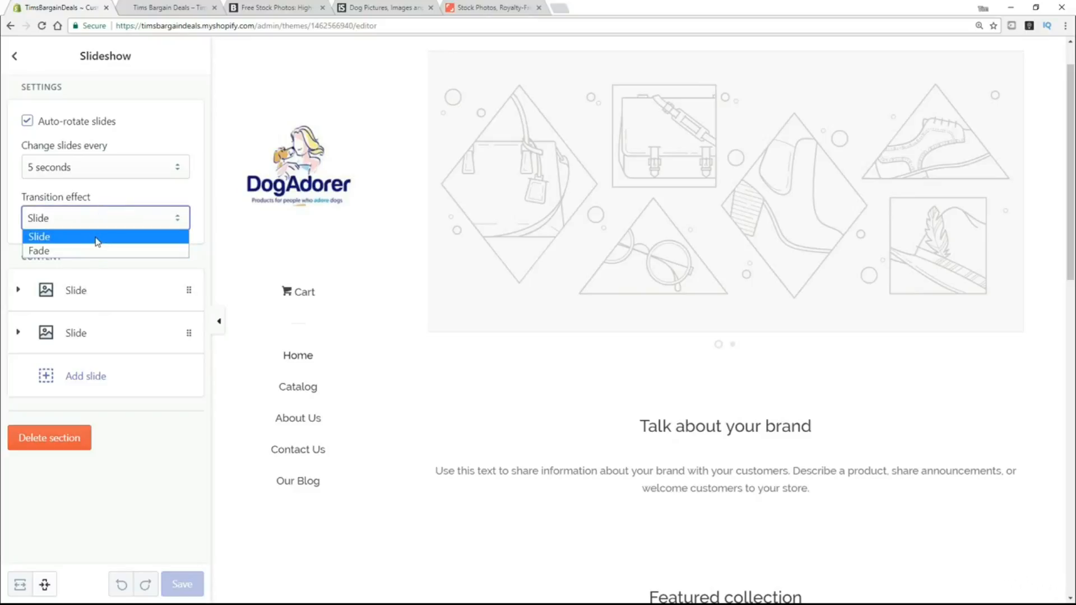
{"action": "left_click", "coordinate": [165, 142]}
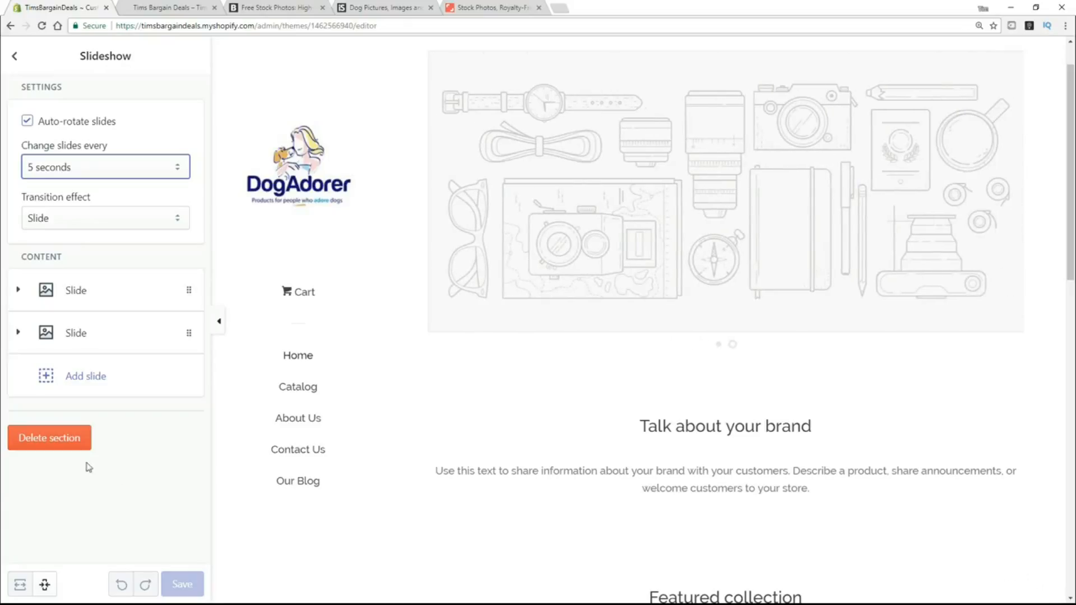
Expand the empty second slide and delete it, leaving a single slide.
{"action": "left_click", "coordinate": [188, 335]}
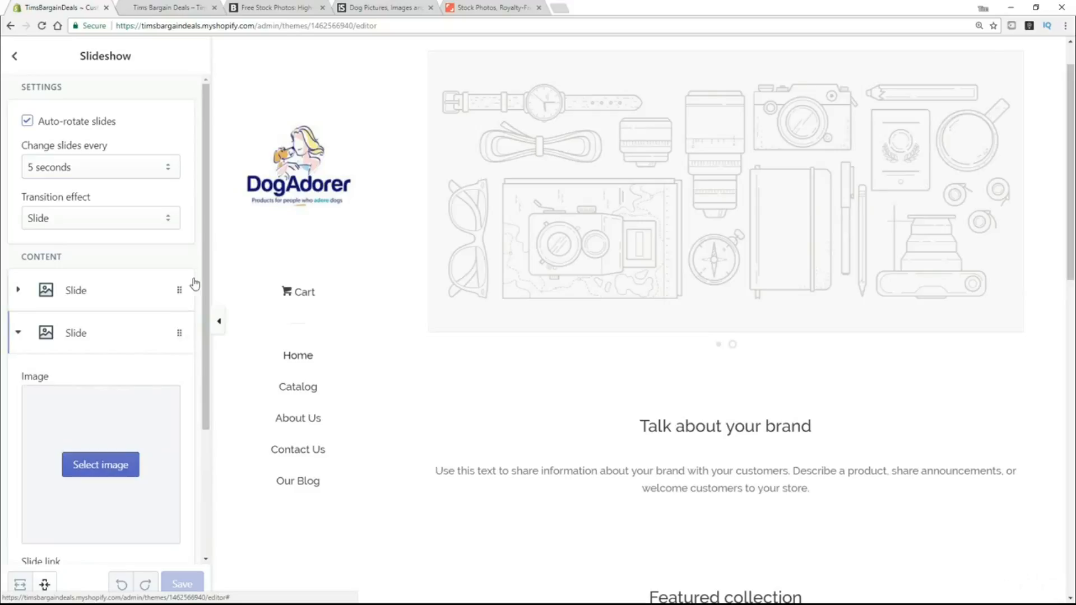
{"action": "left_click_drag", "start_coordinate": [206, 277], "coordinate": [221, 427]}
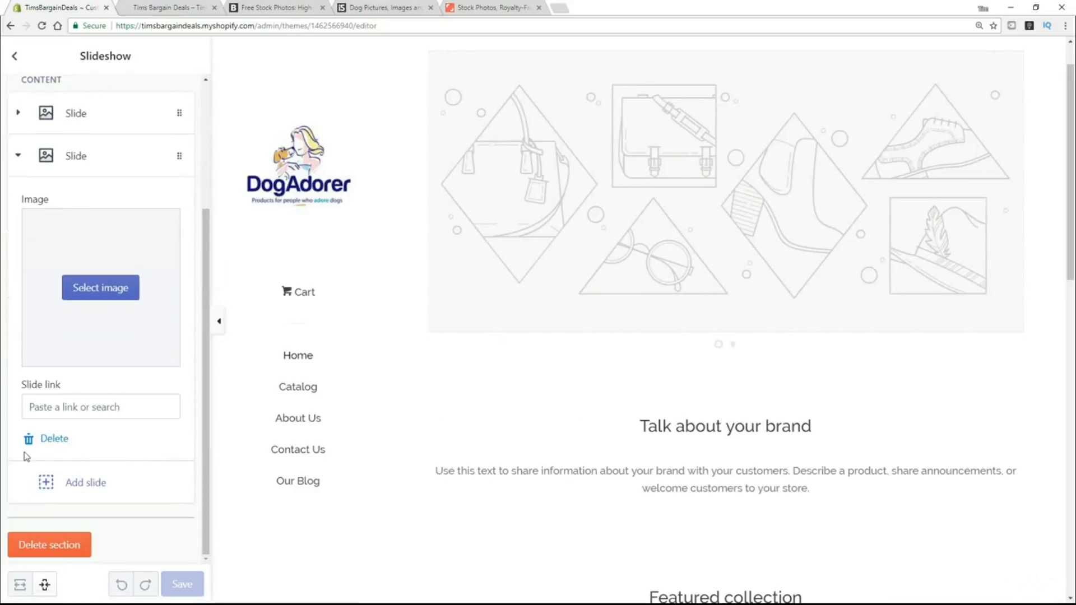
{"action": "left_click", "coordinate": [41, 441]}
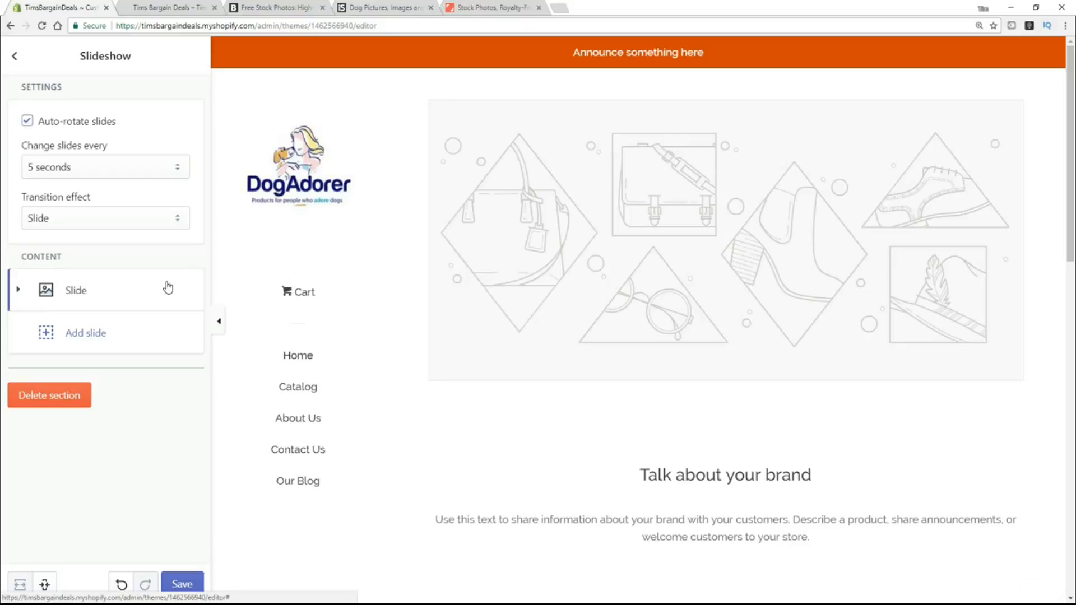
Search Burst's free stock photos for 'dog', scroll the results, then view iStock's dog results.
{"action": "left_click", "coordinate": [288, 9]}
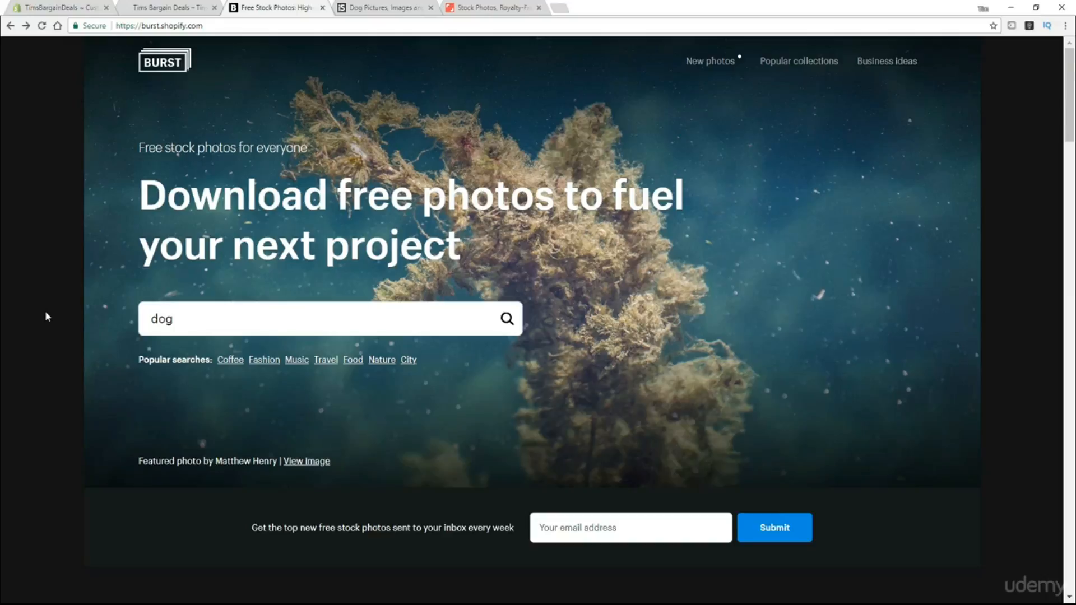
{"action": "left_click", "coordinate": [171, 317]}
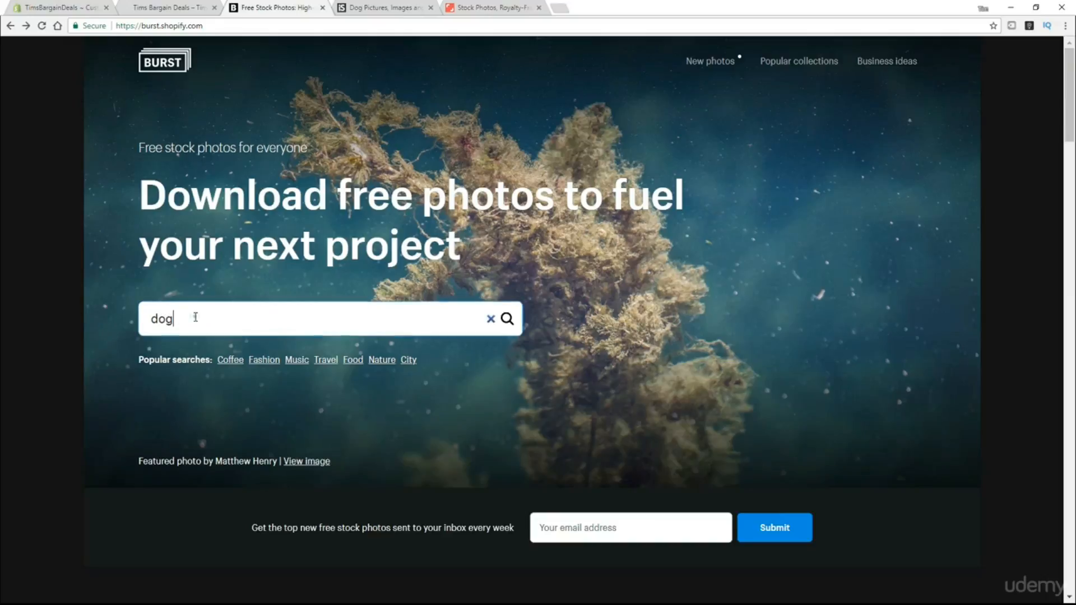
{"action": "left_click", "coordinate": [507, 319]}
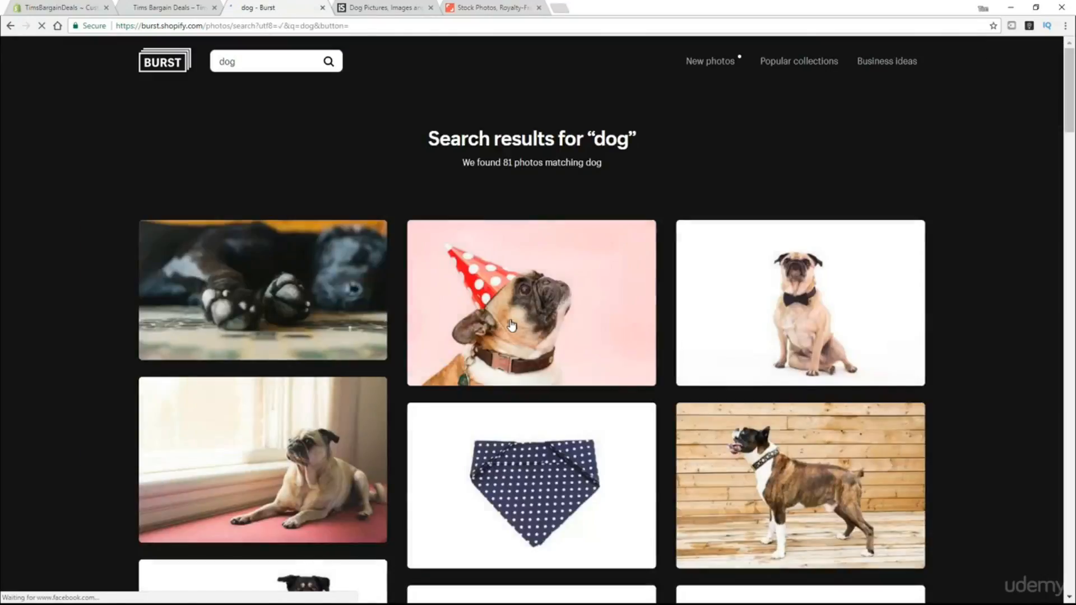
{"action": "scroll", "coordinate": [45, 341], "scroll_direction": "down", "scroll_amount": 3}
{"action": "scroll", "coordinate": [48, 350], "scroll_direction": "down", "scroll_amount": 7}
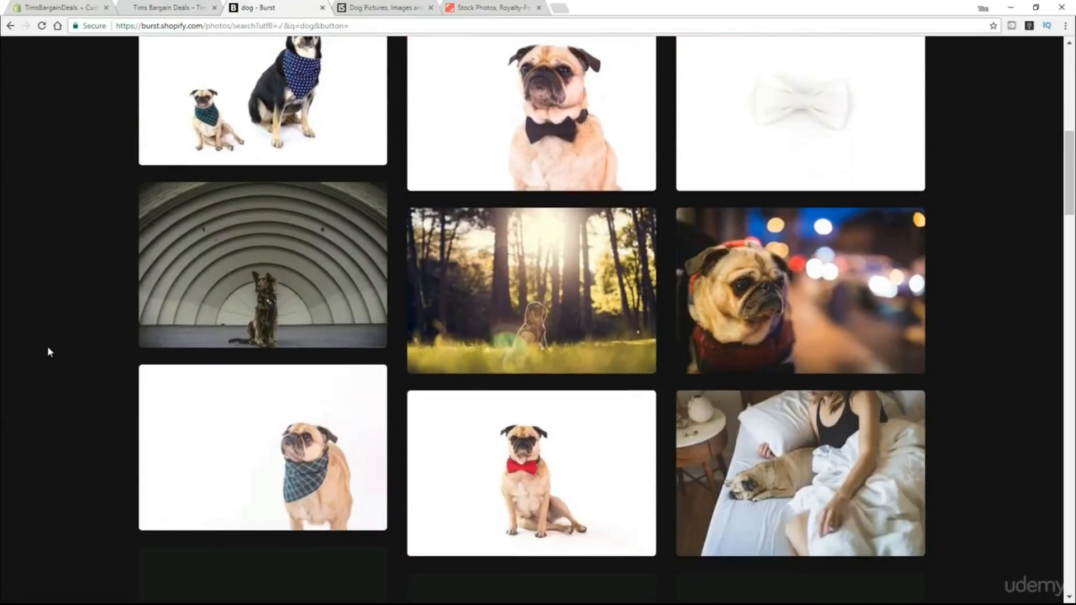
{"action": "scroll", "coordinate": [48, 350], "scroll_direction": "up", "scroll_amount": 10}
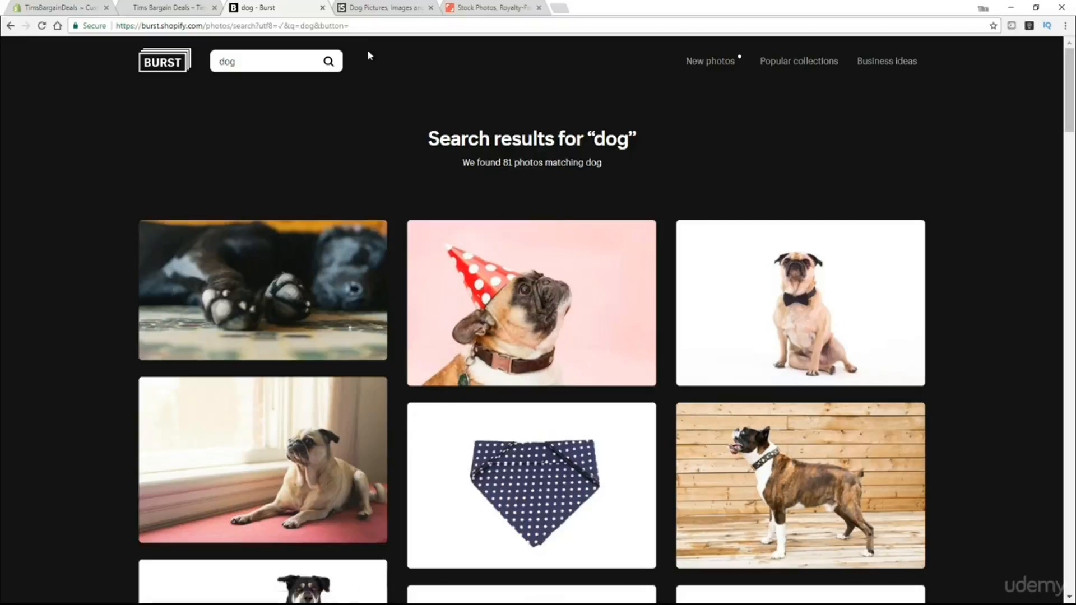
{"action": "left_click", "coordinate": [380, 9]}
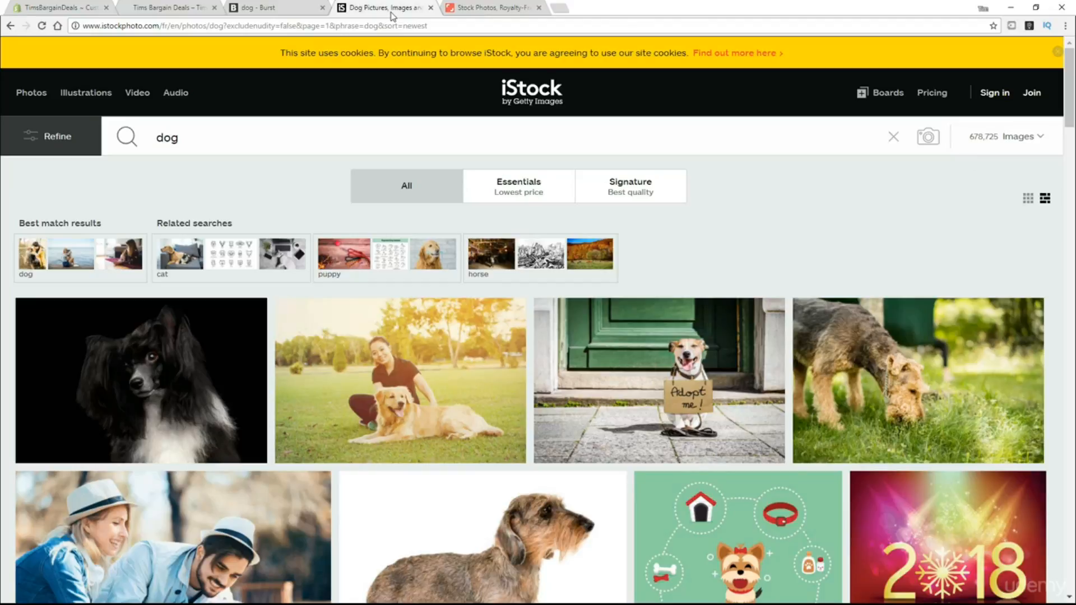
Search Shutterstock for 'dog' images, then return to the Shopify theme editor.
{"action": "left_click", "coordinate": [477, 10]}
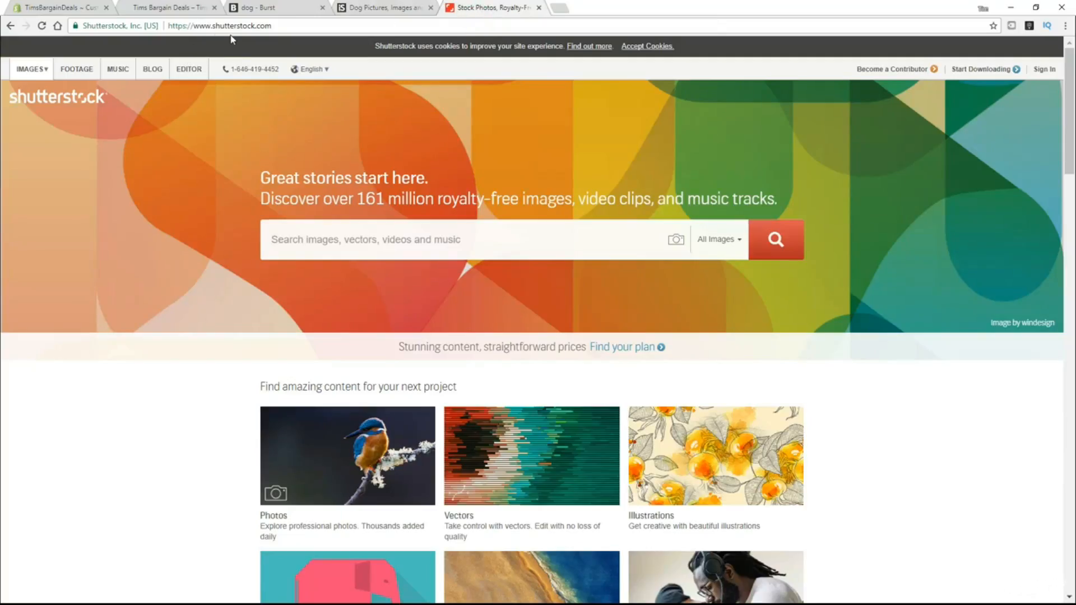
{"action": "left_click_drag", "start_coordinate": [212, 26], "coordinate": [256, 25]}
{"action": "left_click", "coordinate": [374, 239]}
{"action": "type", "text": "dog"}
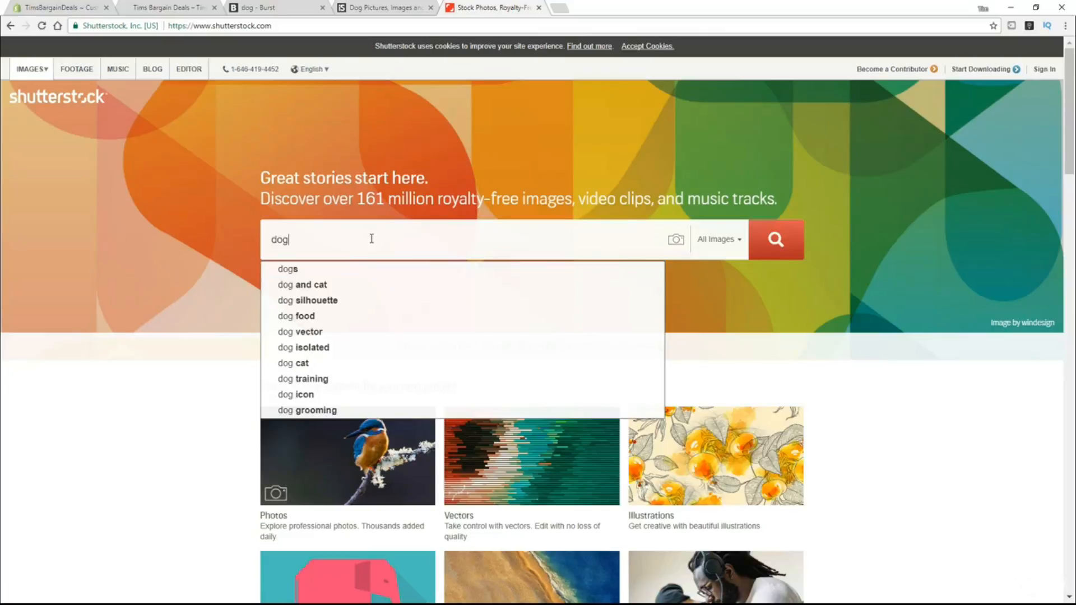
{"action": "left_click", "coordinate": [773, 241]}
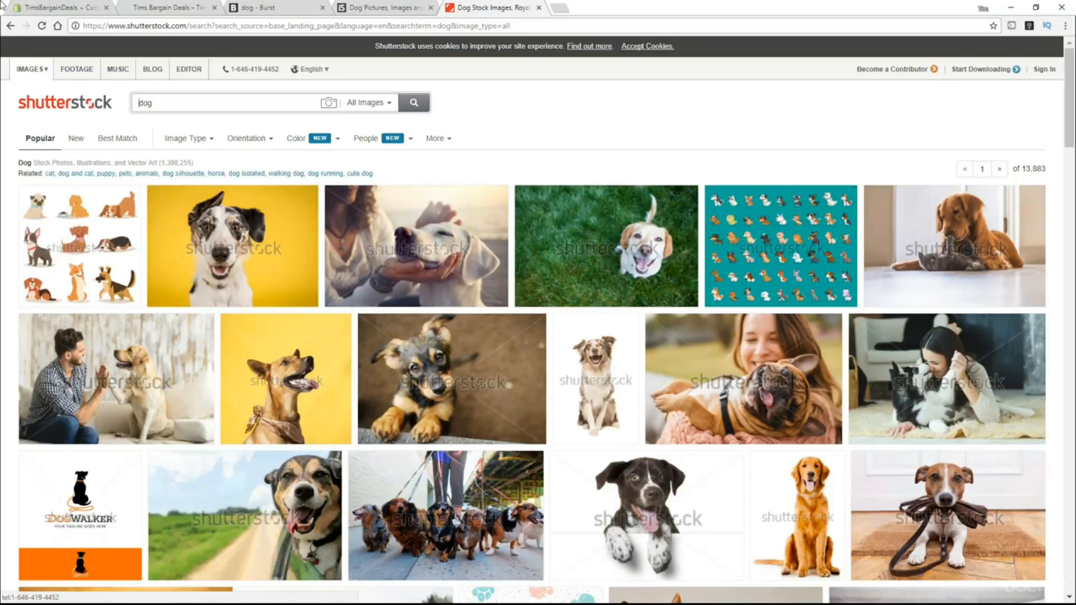
{"action": "left_click", "coordinate": [27, 9]}
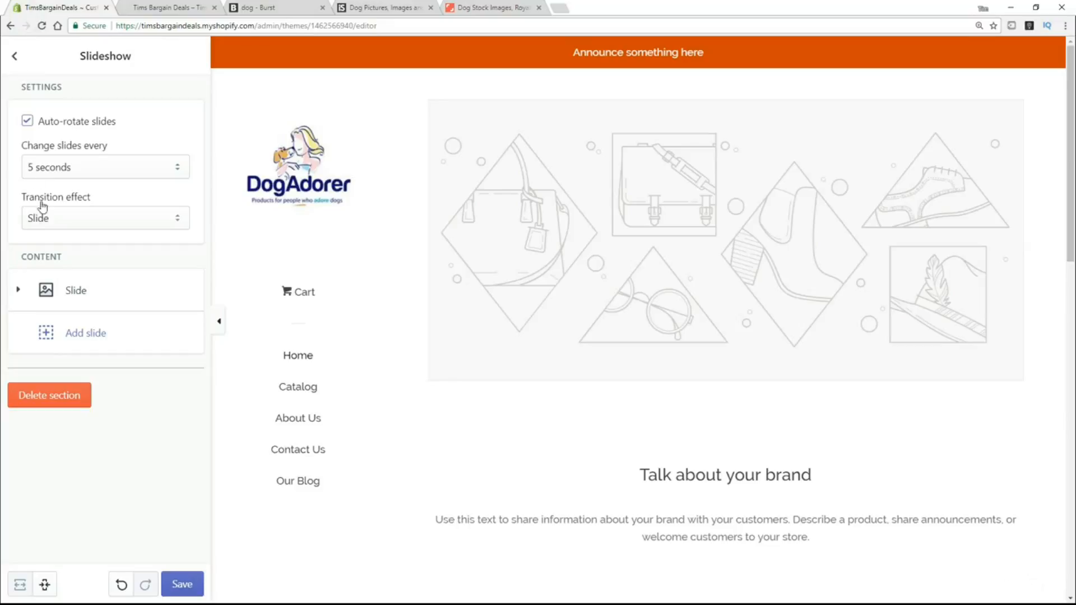
Set the slide's image to the library photo of a woman hugging a dog.
{"action": "left_click", "coordinate": [101, 297]}
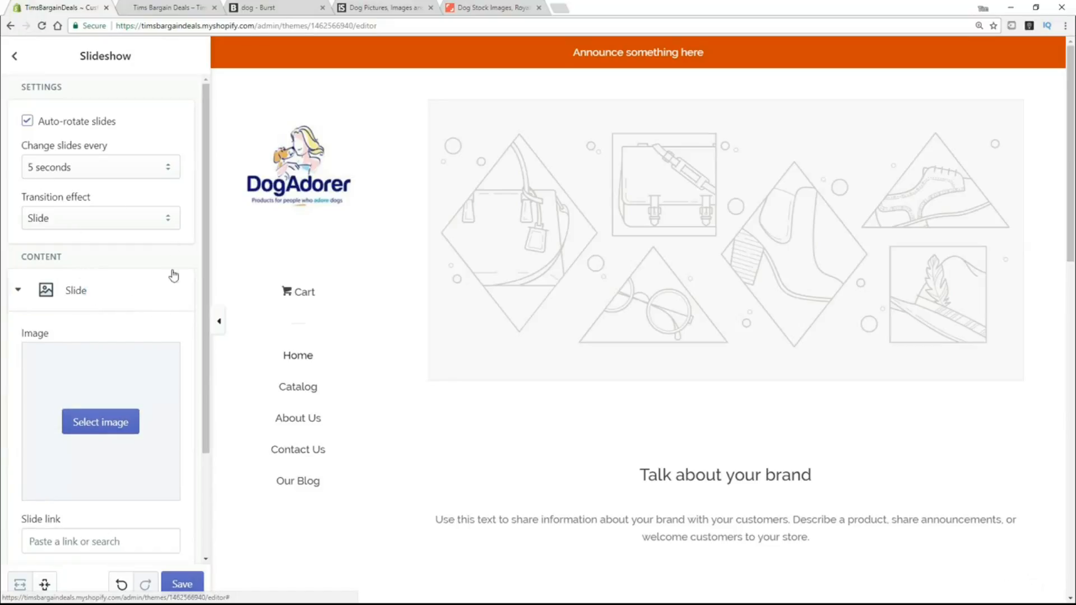
{"action": "left_click_drag", "start_coordinate": [207, 216], "coordinate": [215, 283]}
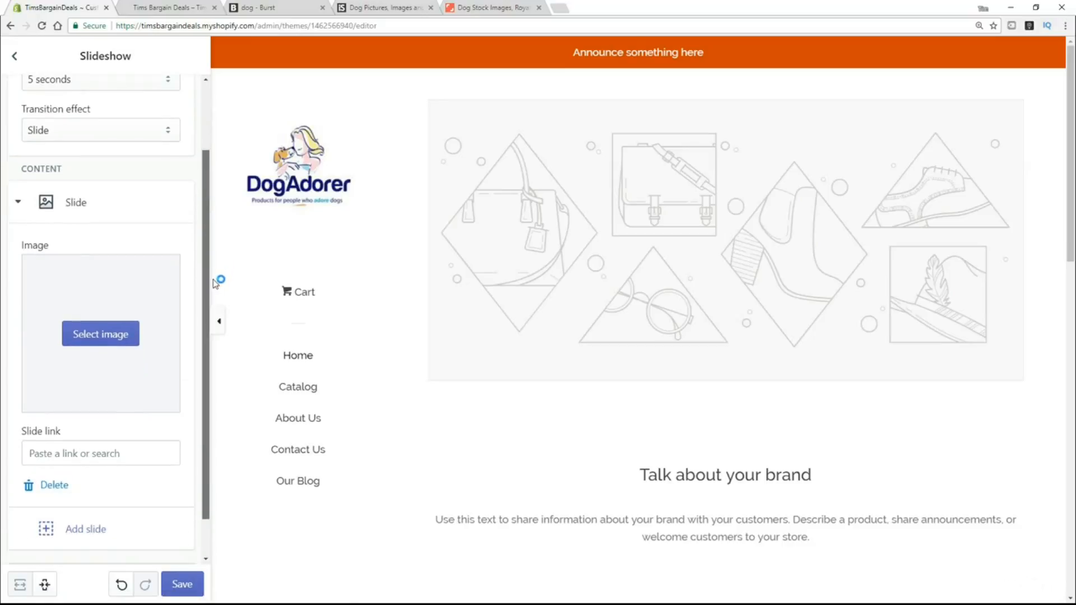
{"action": "left_click", "coordinate": [115, 340]}
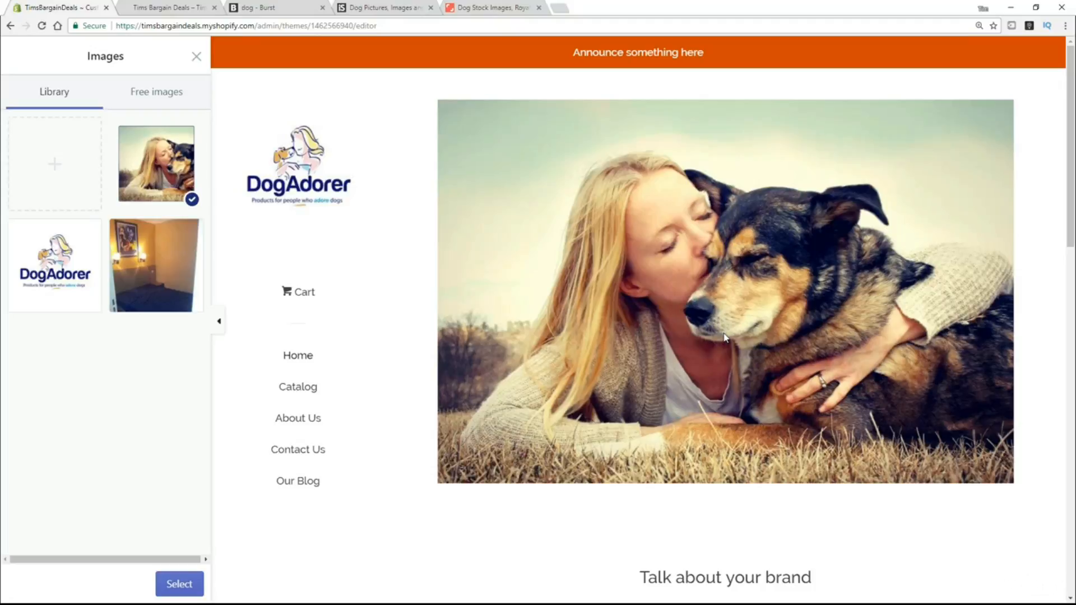
{"action": "left_click", "coordinate": [171, 585]}
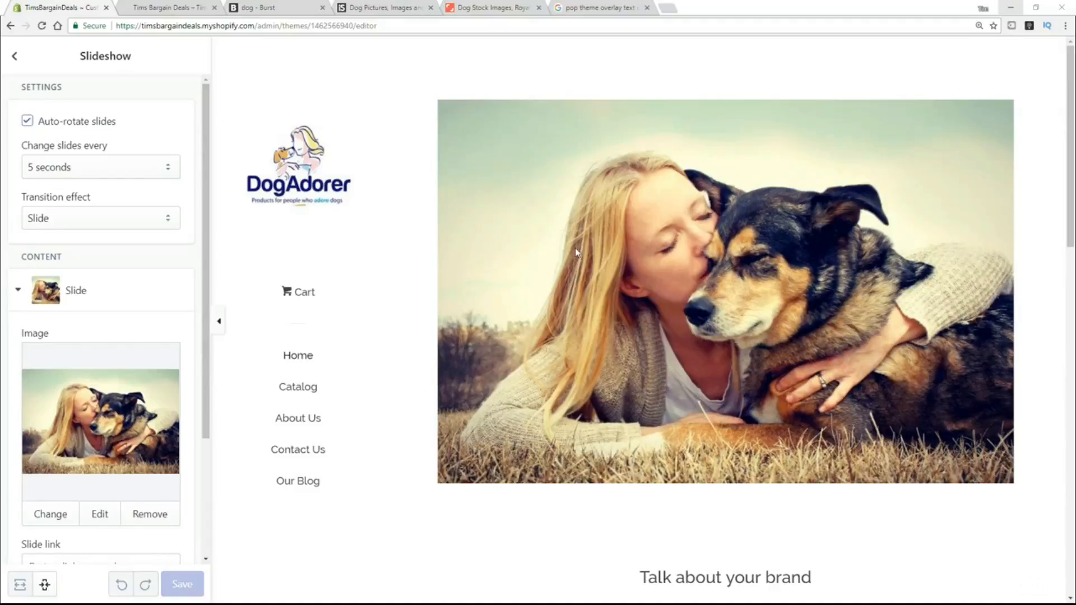
Scroll through the live storefront homepage to review the new dog hero image.
{"action": "left_click", "coordinate": [147, 8]}
{"action": "scroll", "coordinate": [267, 196], "scroll_direction": "down", "scroll_amount": 5}
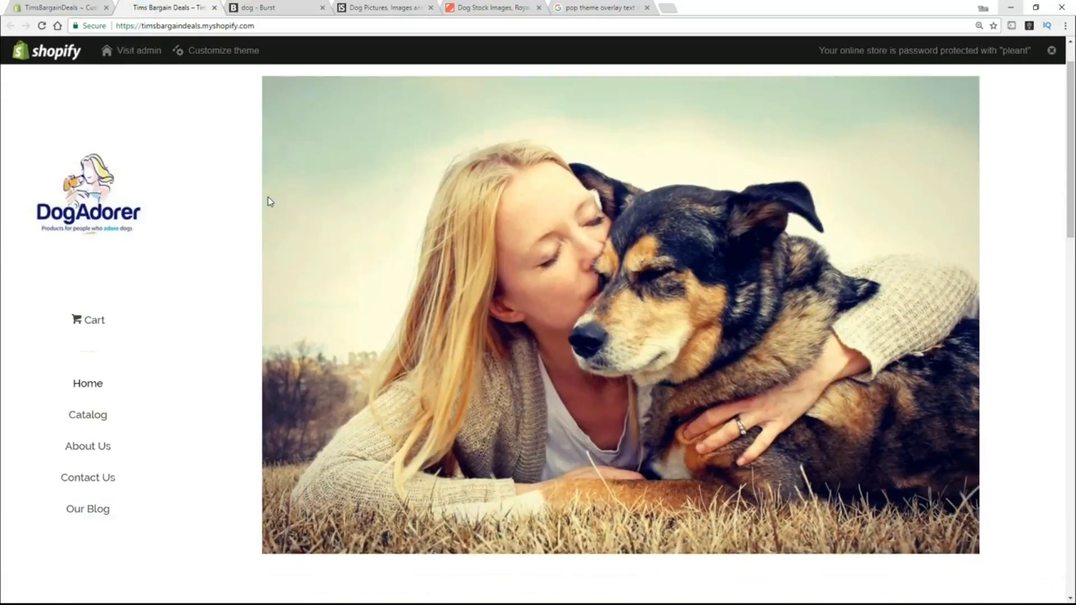
{"action": "scroll", "coordinate": [311, 278], "scroll_direction": "up", "scroll_amount": 5}
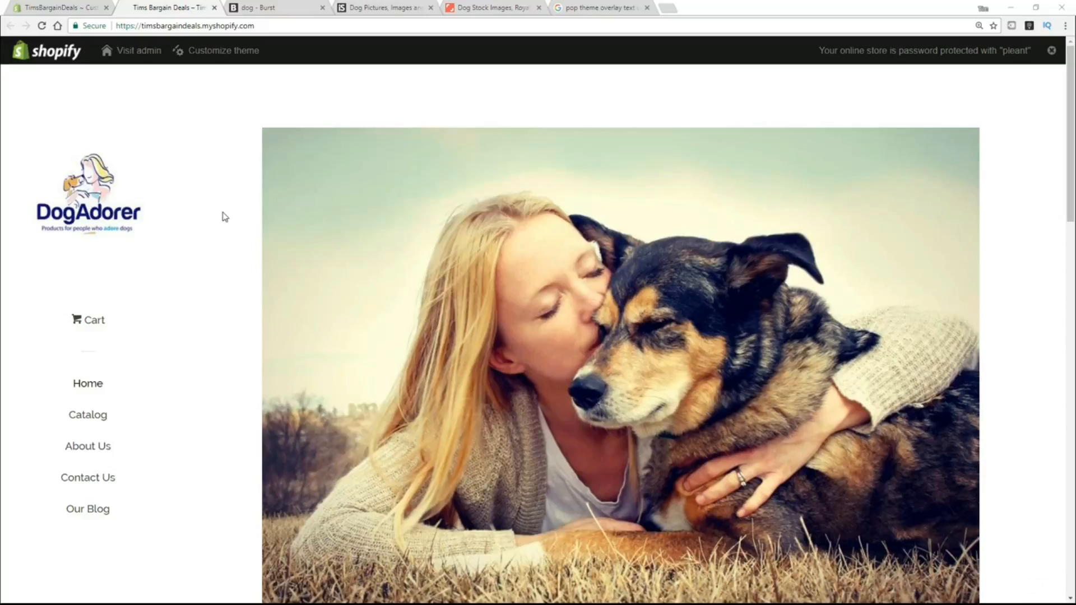
{"action": "scroll", "coordinate": [379, 236], "scroll_direction": "down", "scroll_amount": 1}
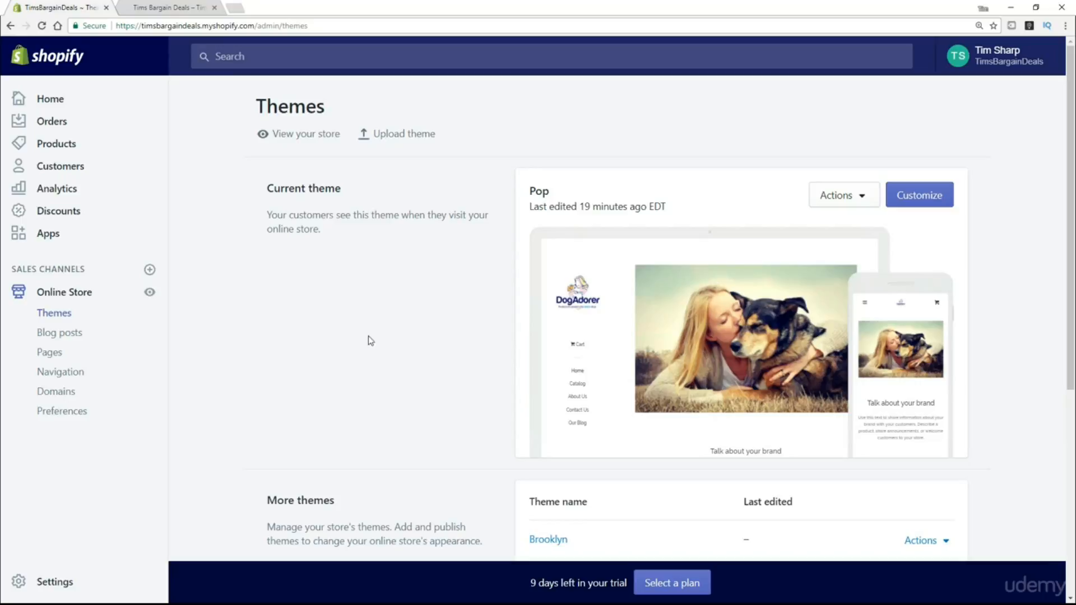
Publish the Brooklyn theme from More themes and confirm, replacing Pop as current.
{"action": "scroll", "coordinate": [424, 334], "scroll_direction": "down", "scroll_amount": 3}
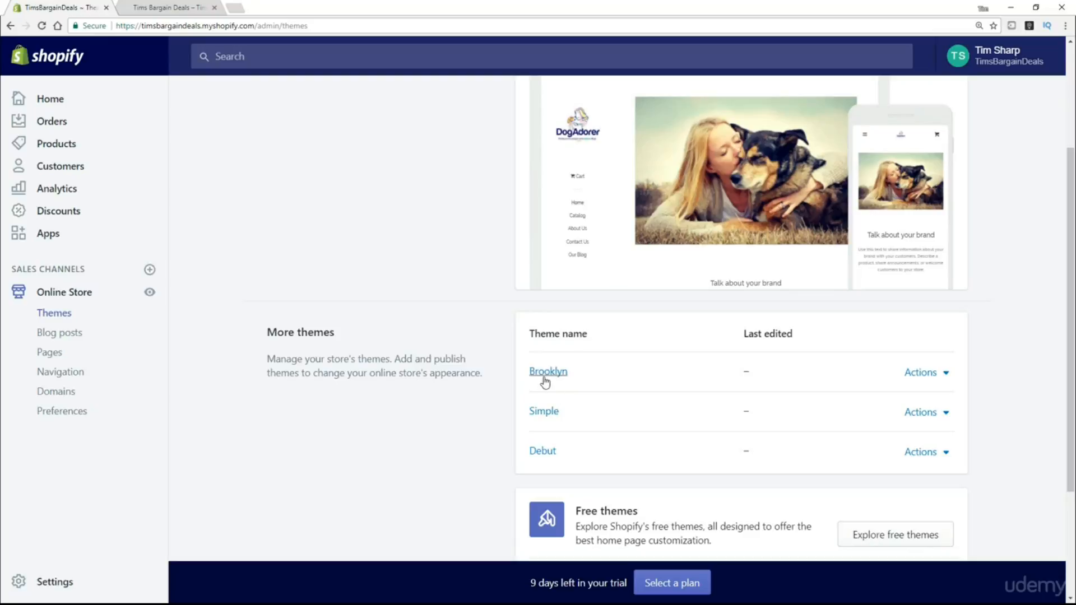
{"action": "left_click", "coordinate": [944, 374]}
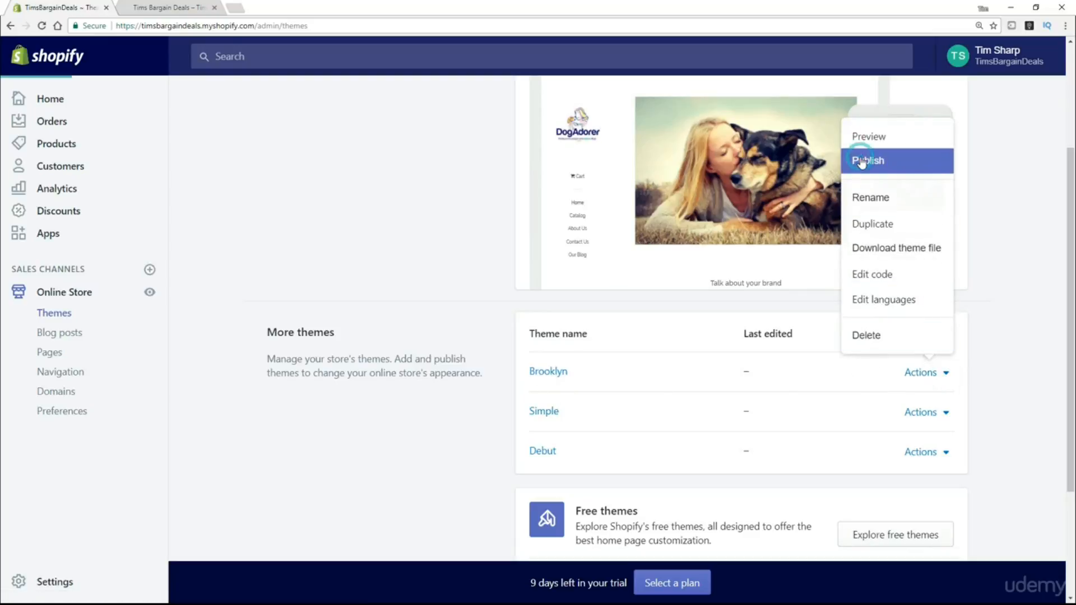
{"action": "left_click", "coordinate": [863, 161]}
{"action": "left_click", "coordinate": [720, 237]}
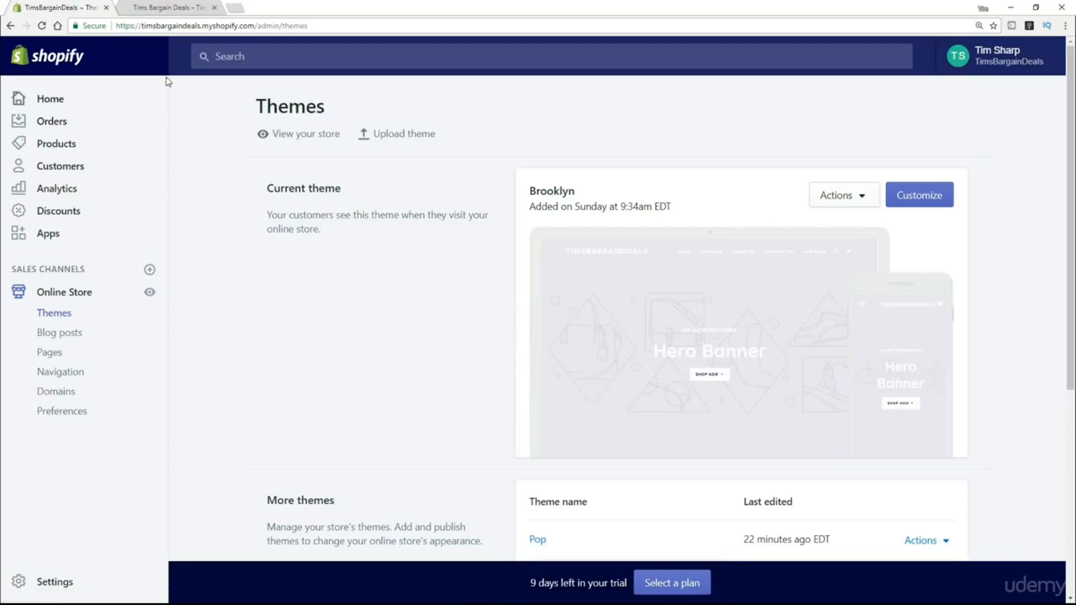
Reload the storefront to see the Brooklyn theme live, then return to the admin Themes page.
{"action": "left_click", "coordinate": [179, 10]}
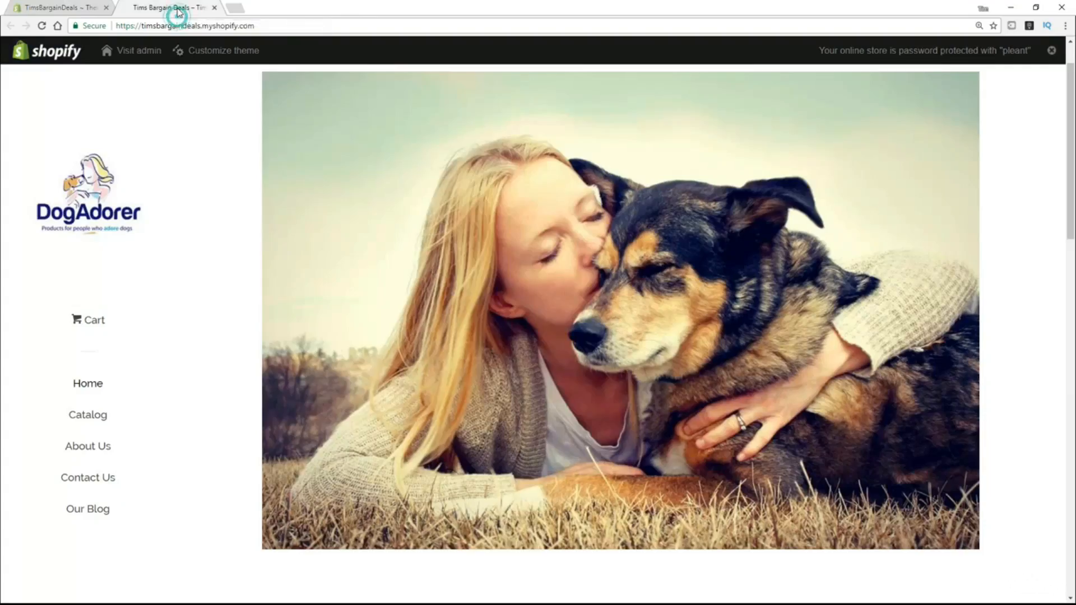
{"action": "left_click", "coordinate": [42, 26]}
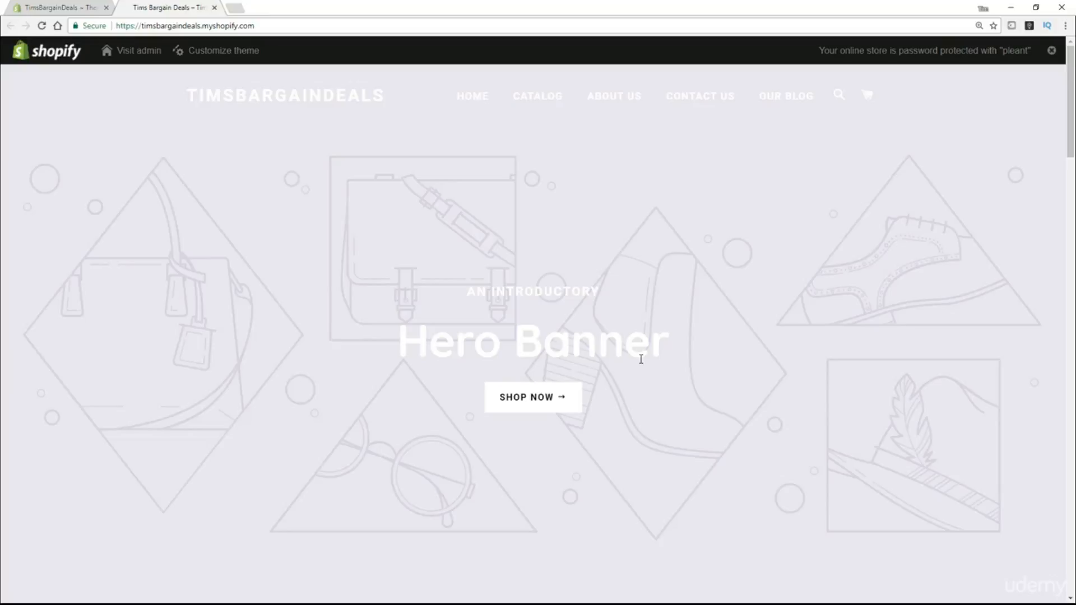
{"action": "left_click", "coordinate": [47, 9]}
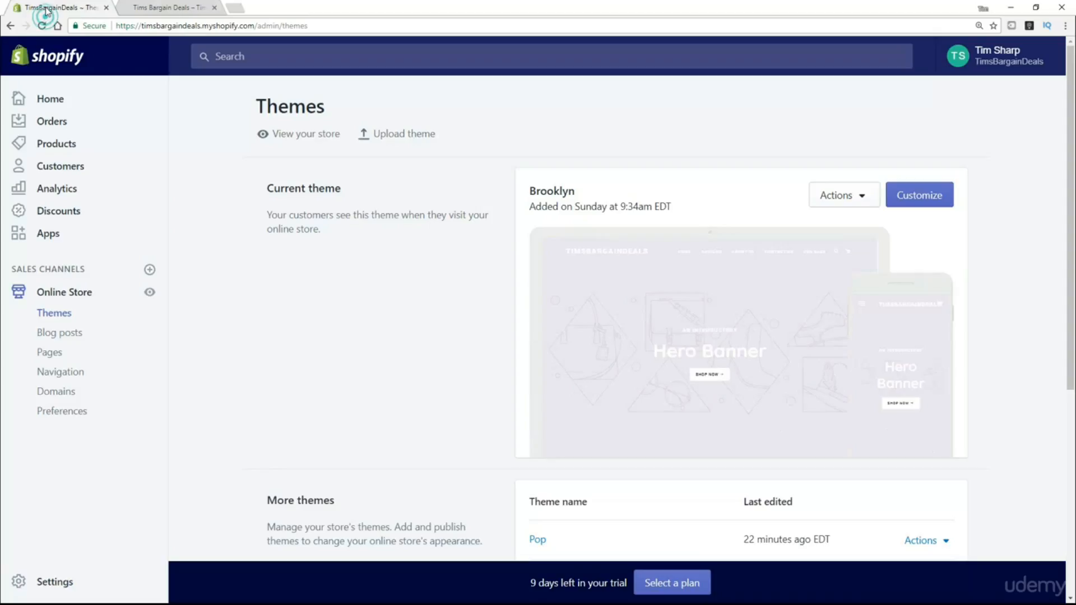
Open the Brooklyn theme in the theme editor and glance at the More actions menu.
{"action": "left_click", "coordinate": [931, 194]}
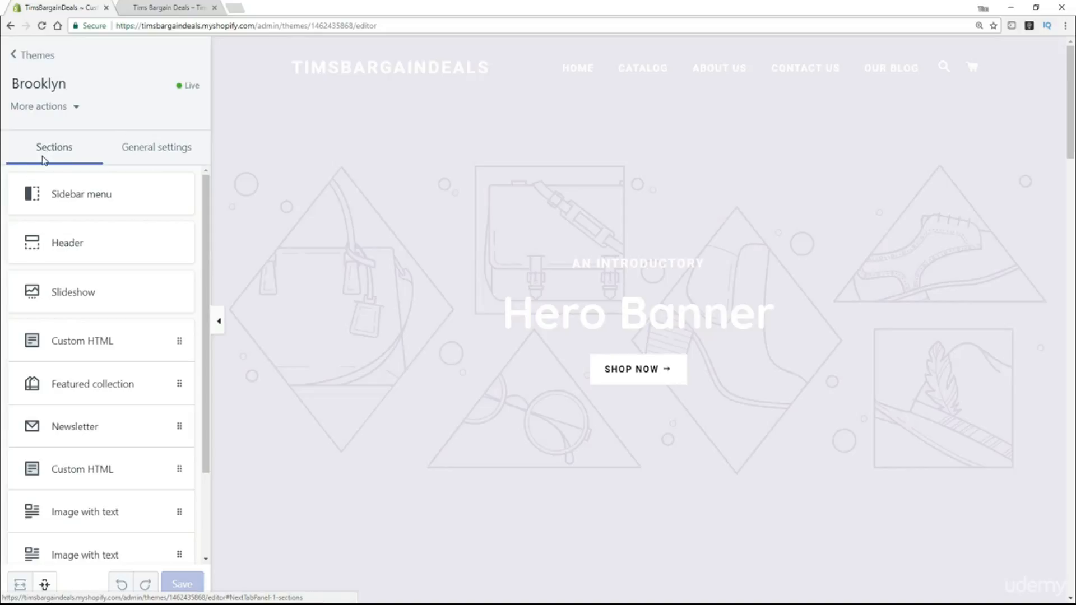
{"action": "left_click", "coordinate": [78, 109]}
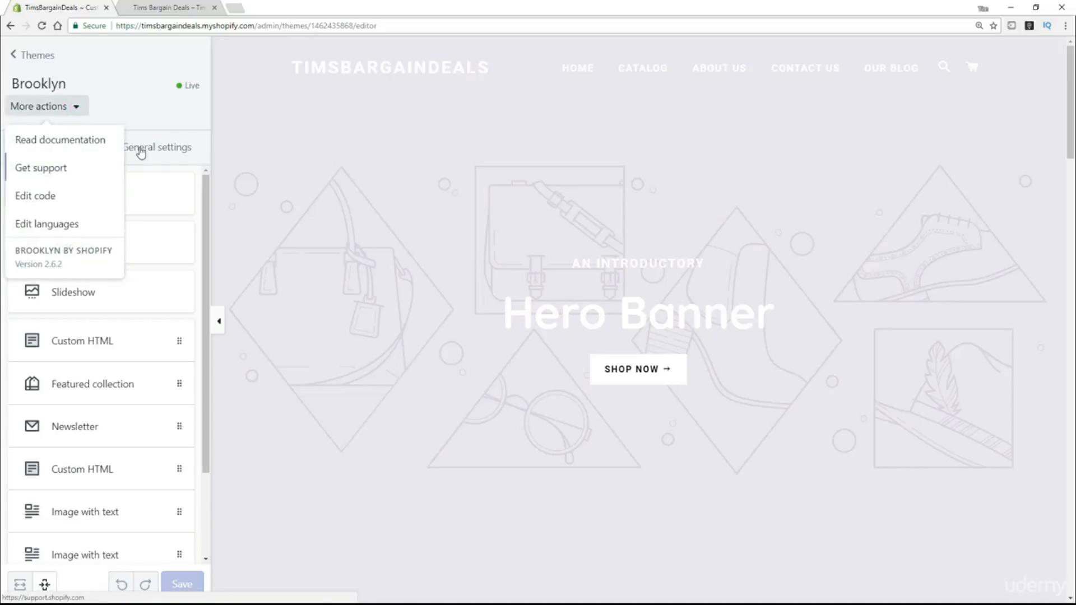
{"action": "left_click", "coordinate": [187, 120]}
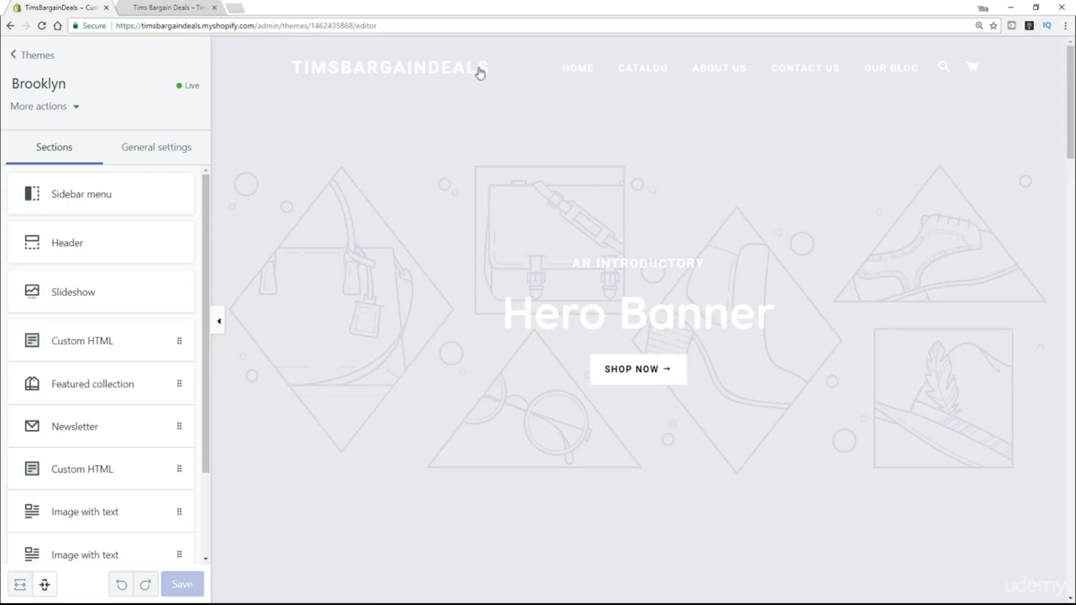
Set the Header logo to the DogAdorer image and save the theme.
{"action": "left_click", "coordinate": [78, 245]}
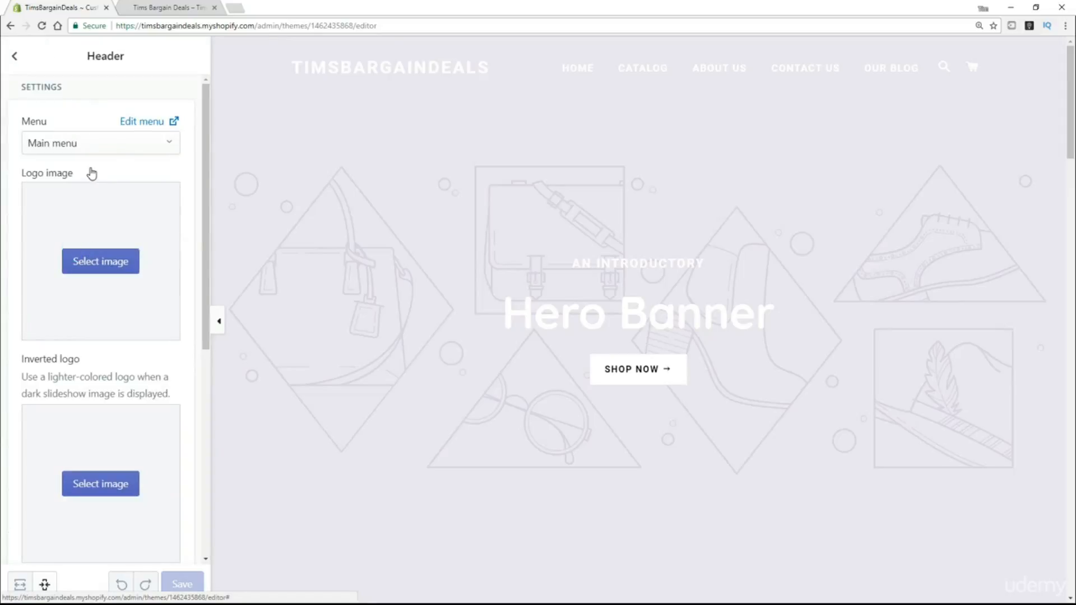
{"action": "left_click", "coordinate": [106, 268]}
{"action": "left_click", "coordinate": [61, 263]}
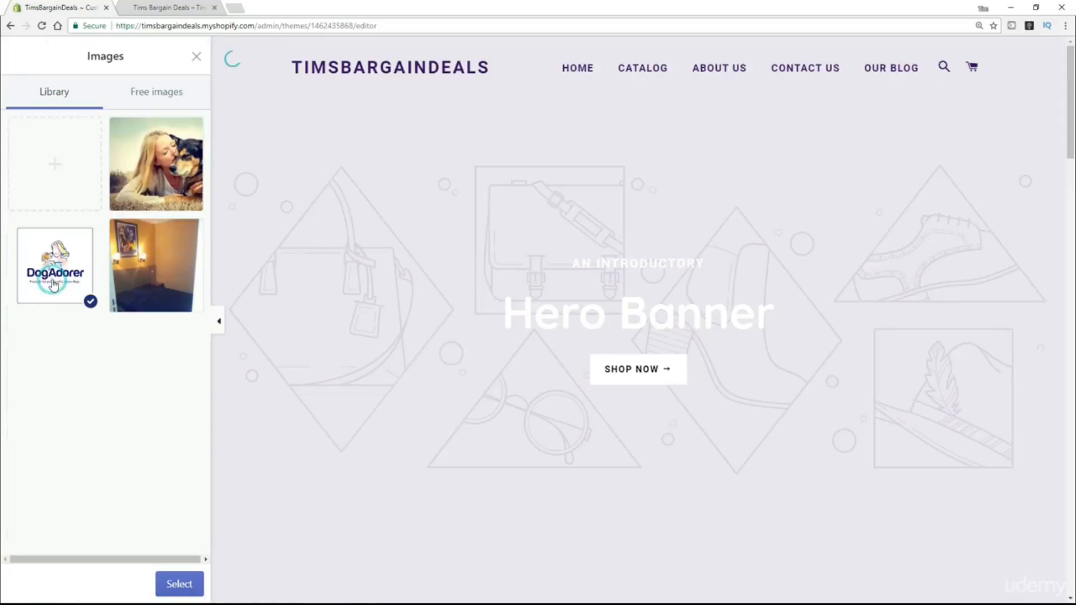
{"action": "left_click", "coordinate": [177, 586]}
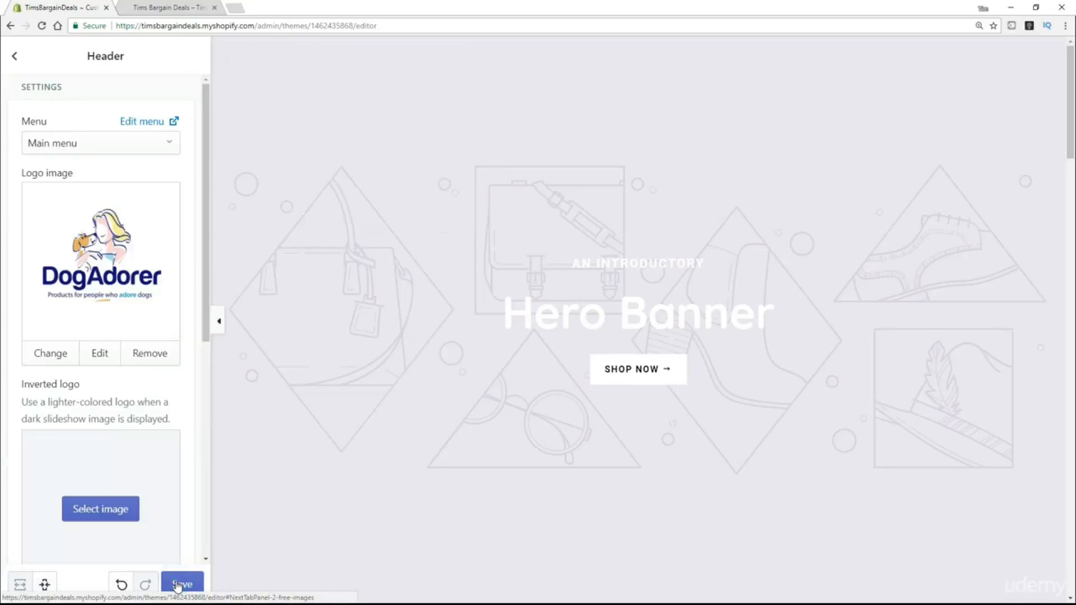
{"action": "left_click", "coordinate": [182, 586]}
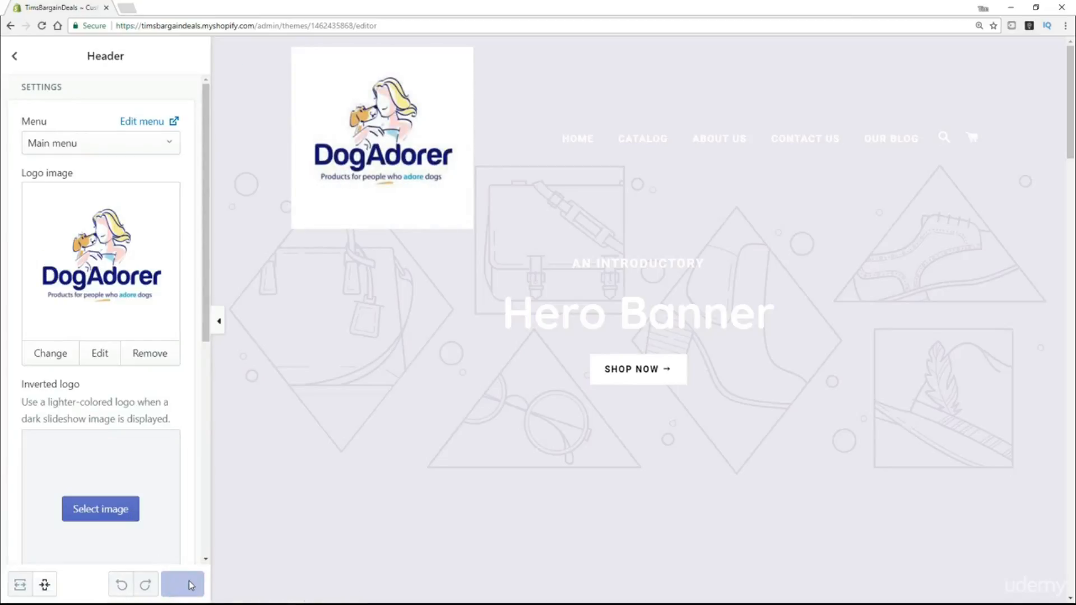
{"action": "left_click", "coordinate": [17, 58]}
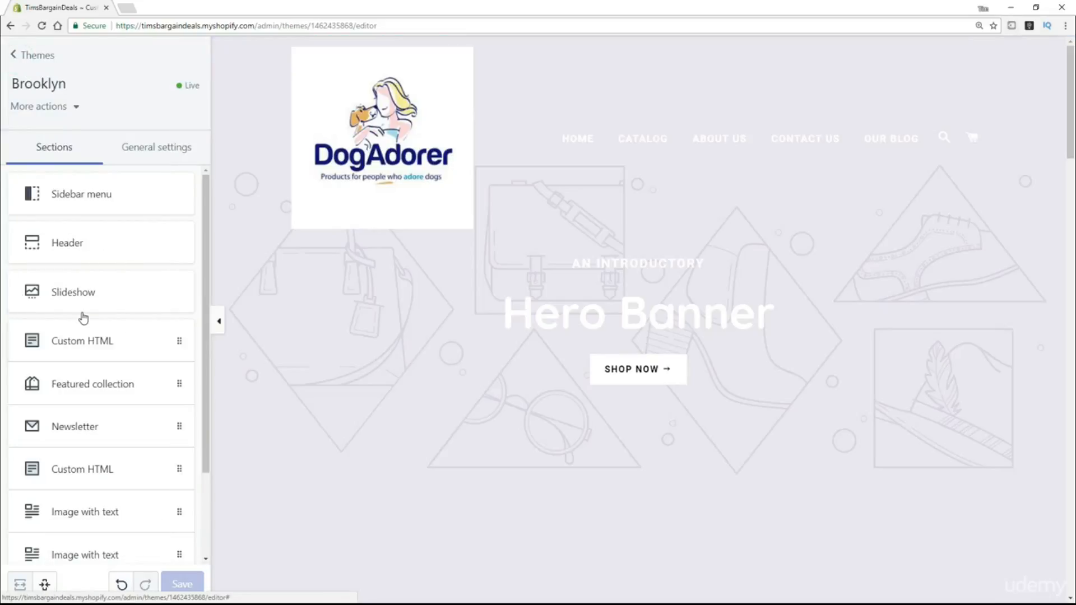
Set the first slide's image to the woman-hugging-dog photo and save the slideshow.
{"action": "left_click", "coordinate": [81, 303]}
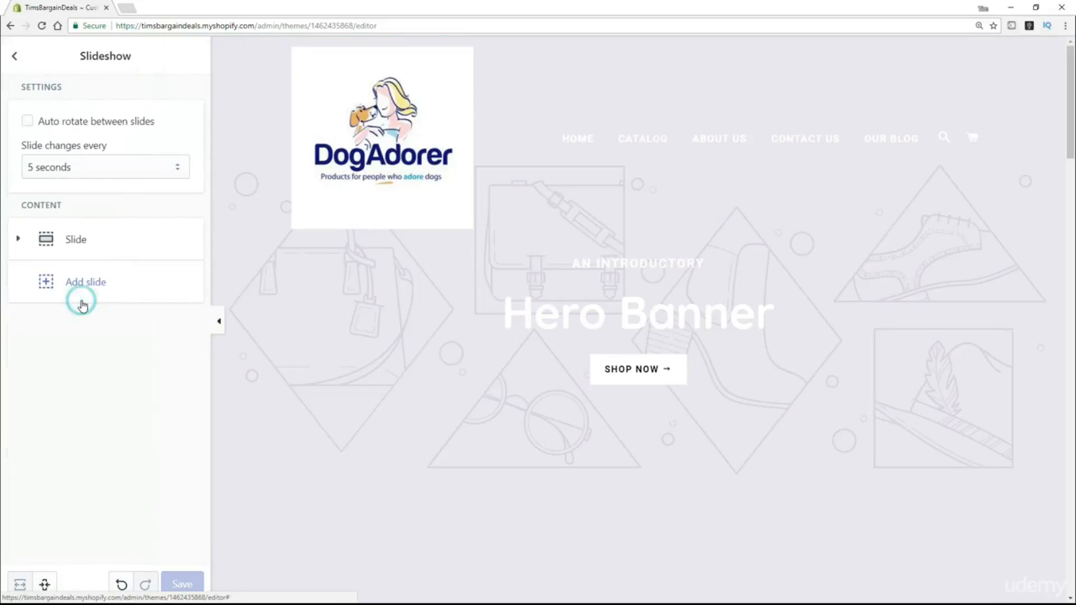
{"action": "left_click", "coordinate": [71, 247]}
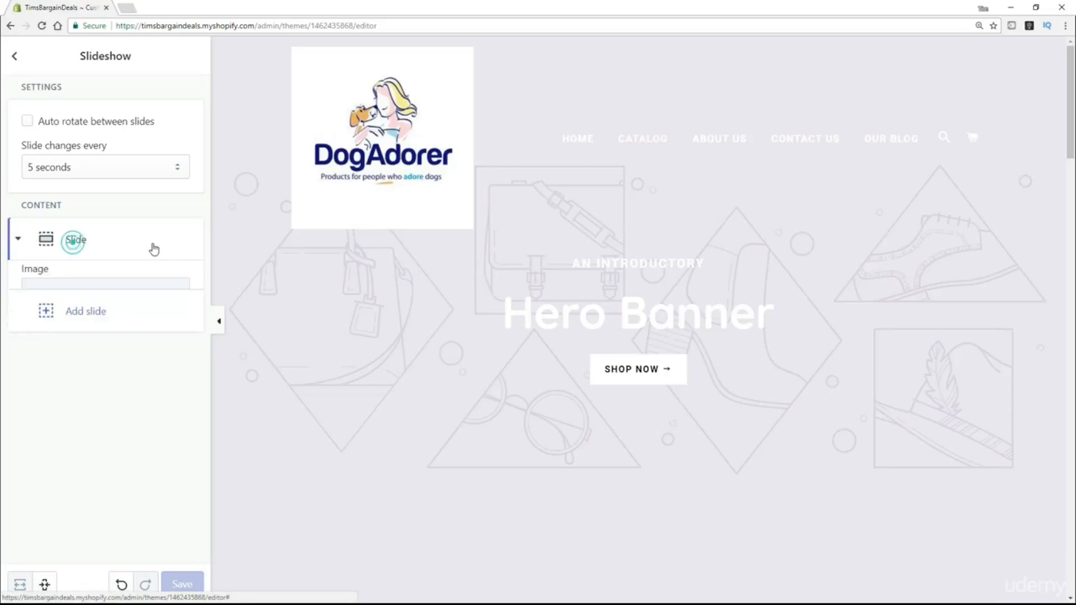
{"action": "left_click", "coordinate": [90, 371]}
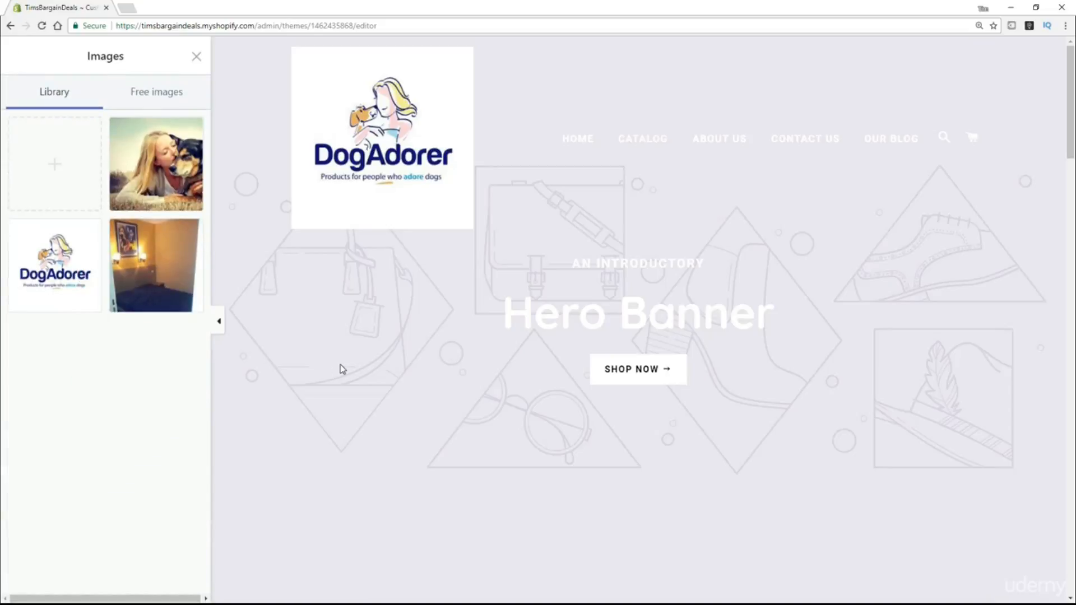
{"action": "left_click", "coordinate": [168, 179]}
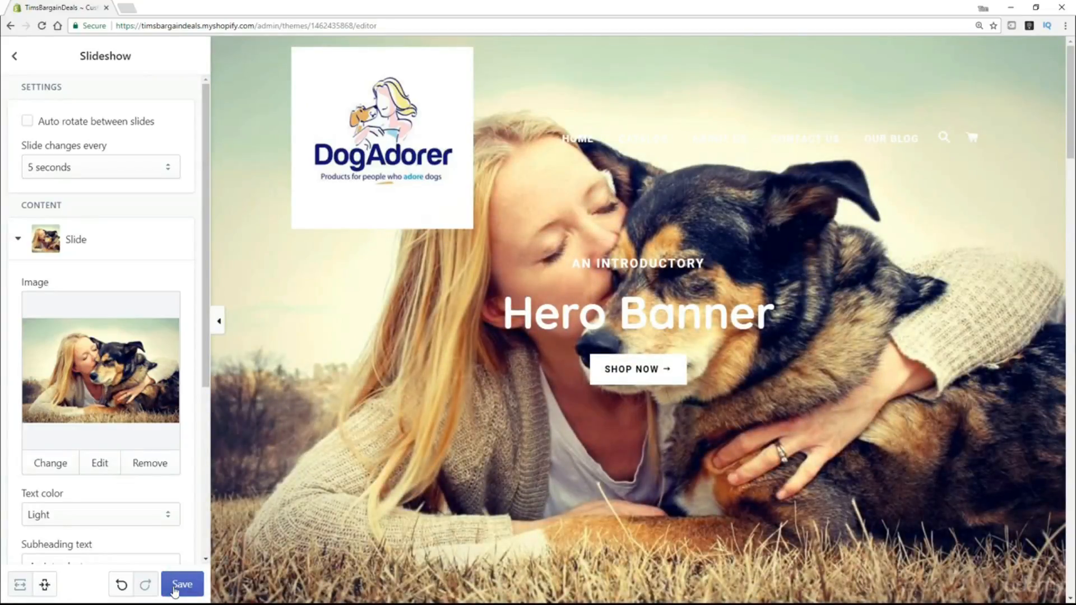
{"action": "left_click", "coordinate": [175, 588]}
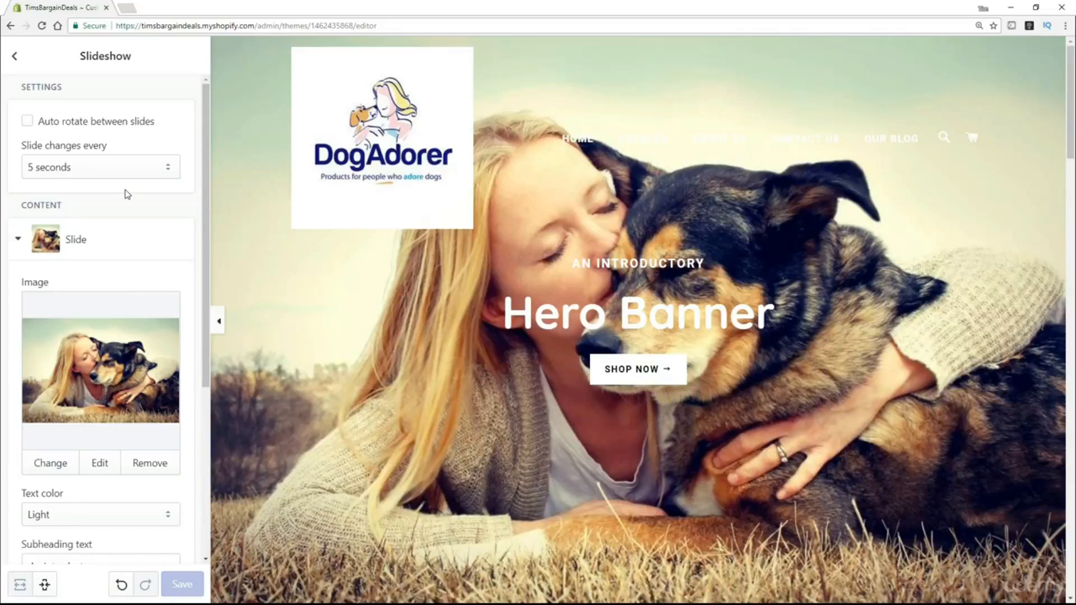
{"action": "left_click", "coordinate": [16, 58]}
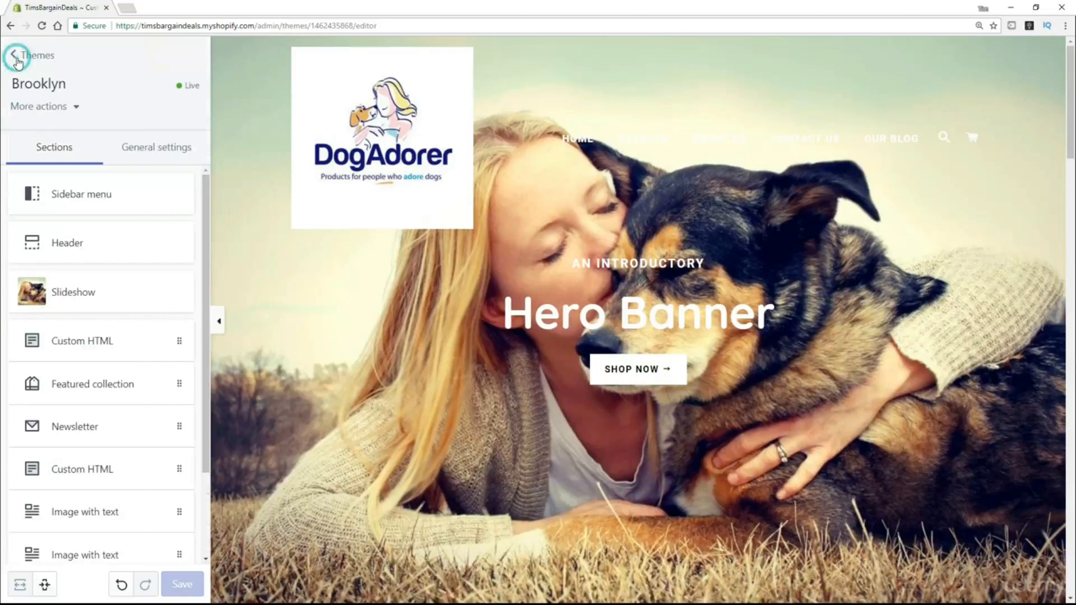
Go back to Themes and view the live storefront in a new tab.
{"action": "left_click", "coordinate": [18, 59]}
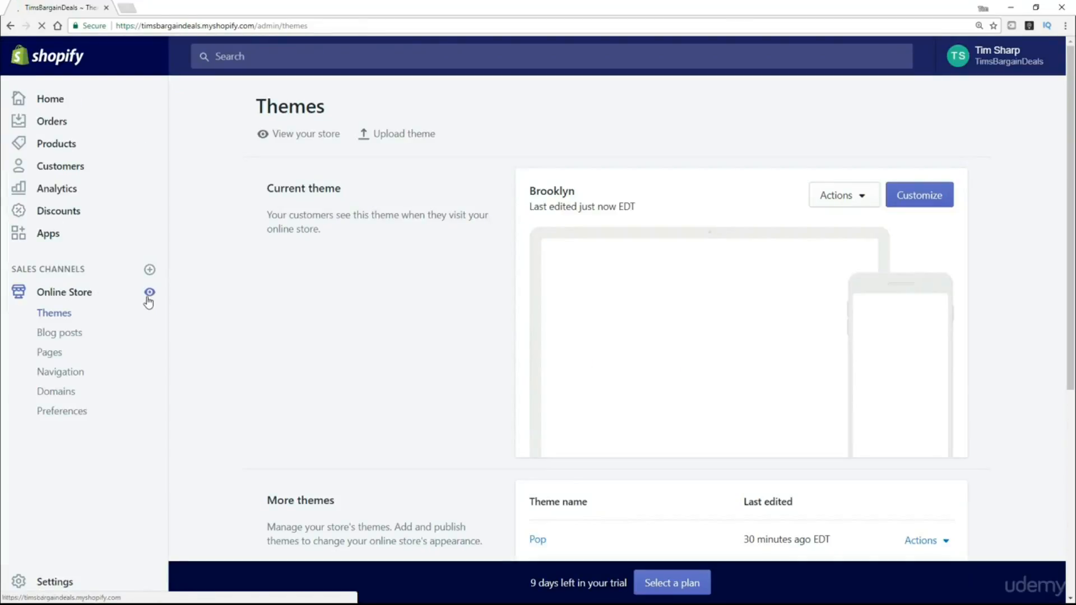
{"action": "left_click", "coordinate": [149, 291]}
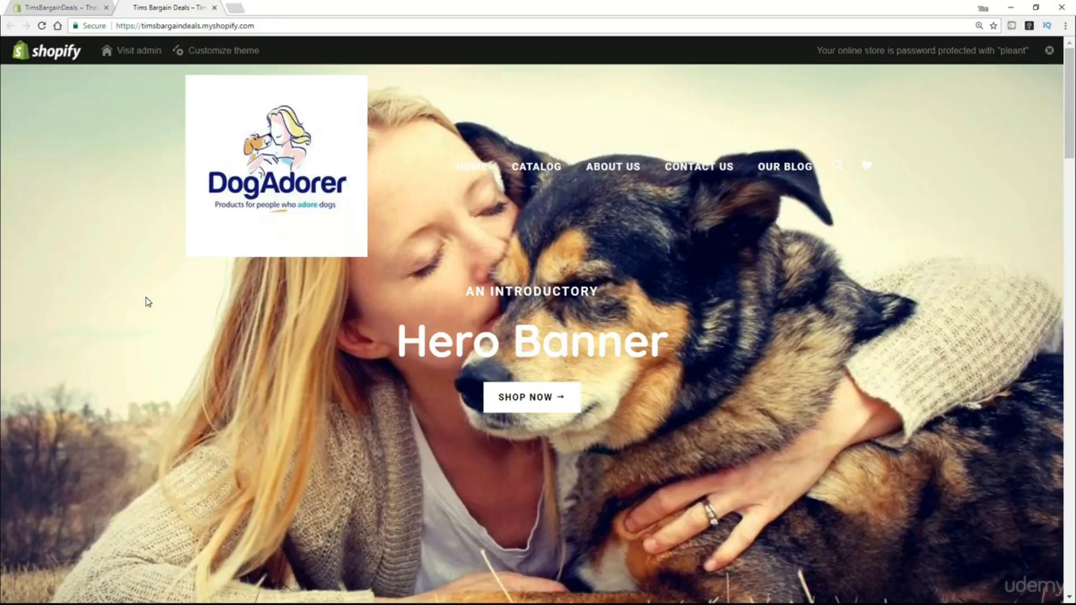
Scroll through the live storefront, then open Customize on the Brooklyn theme in the admin.
{"action": "scroll", "coordinate": [159, 307], "scroll_direction": "down", "scroll_amount": 4}
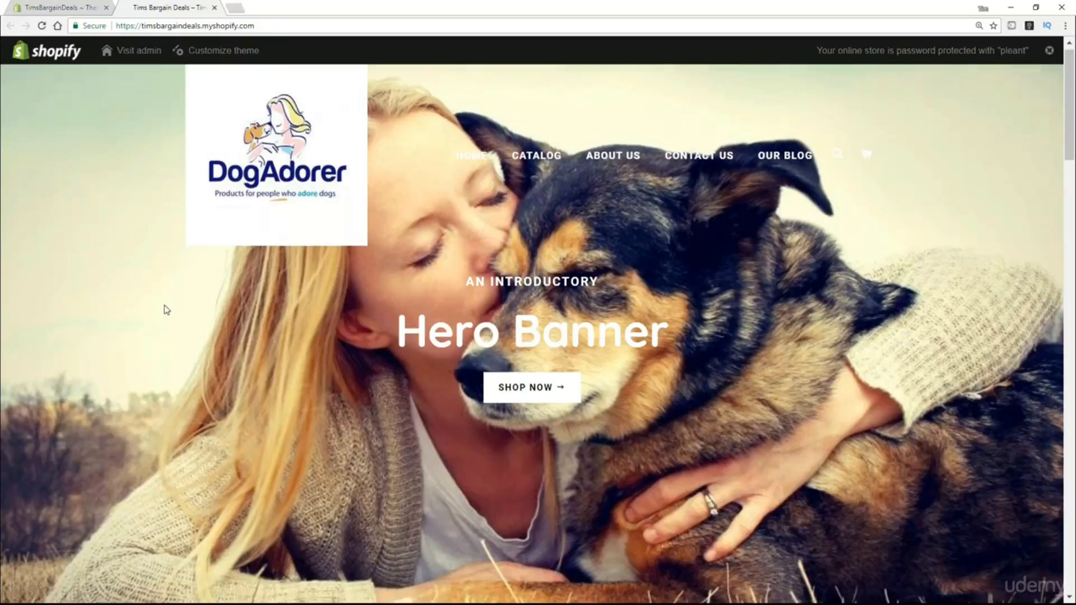
{"action": "scroll", "coordinate": [168, 320], "scroll_direction": "down", "scroll_amount": 5}
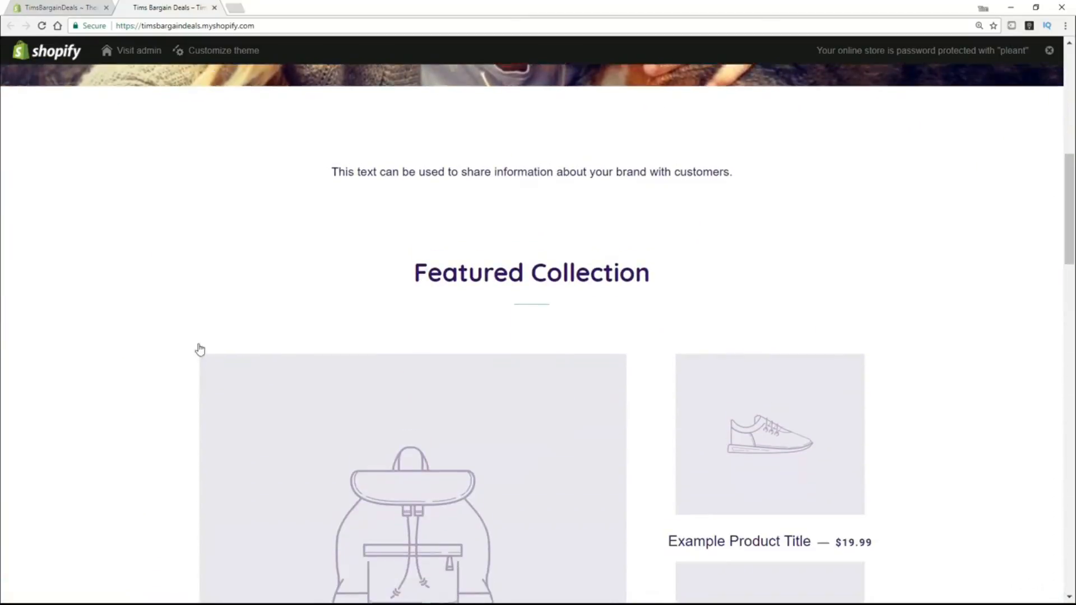
{"action": "scroll", "coordinate": [563, 408], "scroll_direction": "down", "scroll_amount": 2}
{"action": "scroll", "coordinate": [562, 407], "scroll_direction": "down", "scroll_amount": 7}
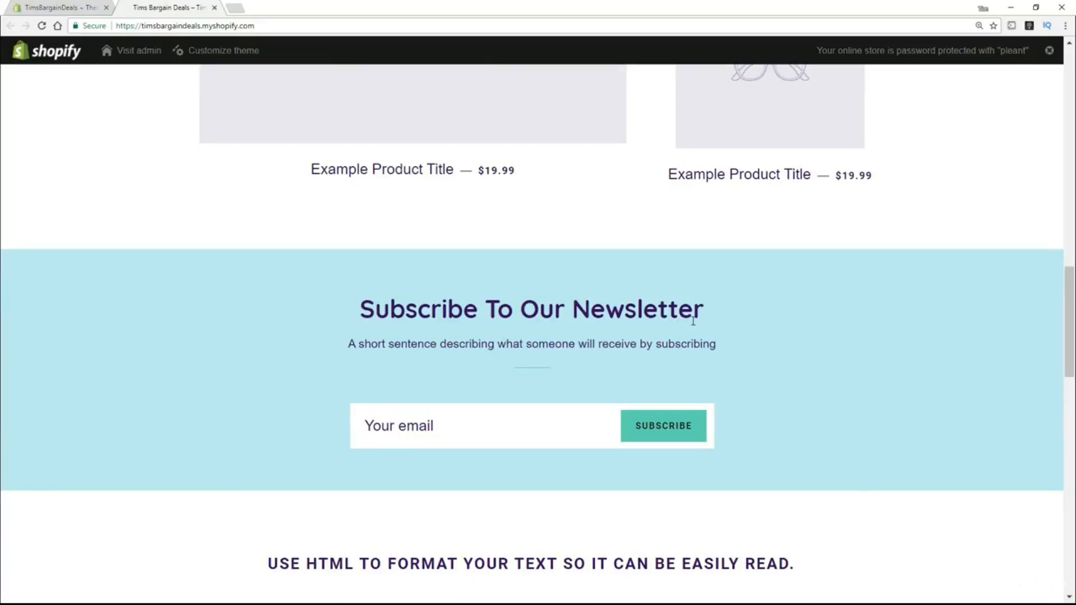
{"action": "scroll", "coordinate": [170, 338], "scroll_direction": "down", "scroll_amount": 5}
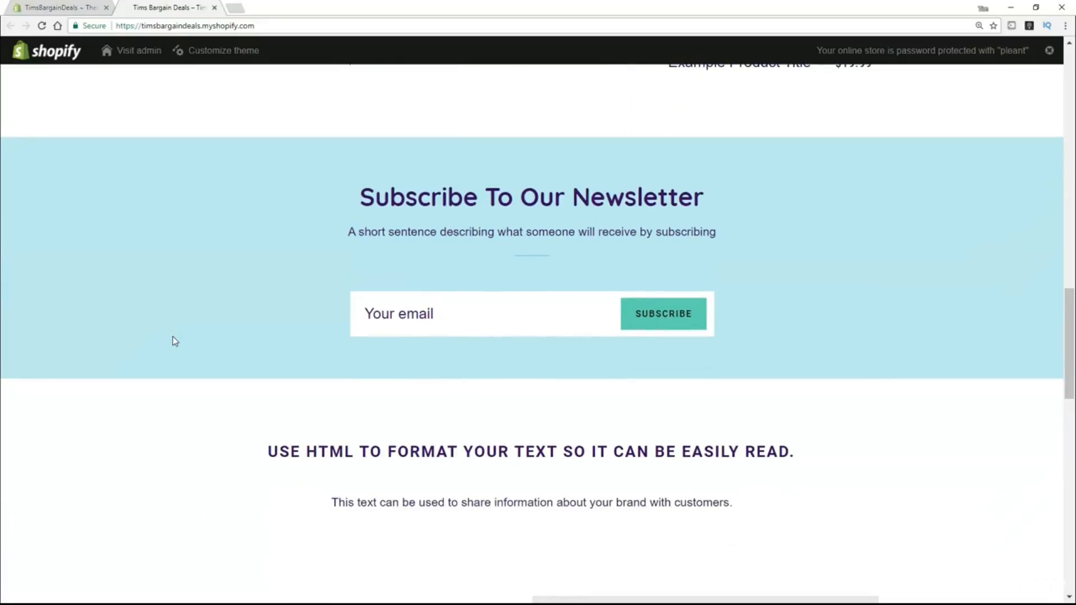
{"action": "scroll", "coordinate": [176, 342], "scroll_direction": "down", "scroll_amount": 13}
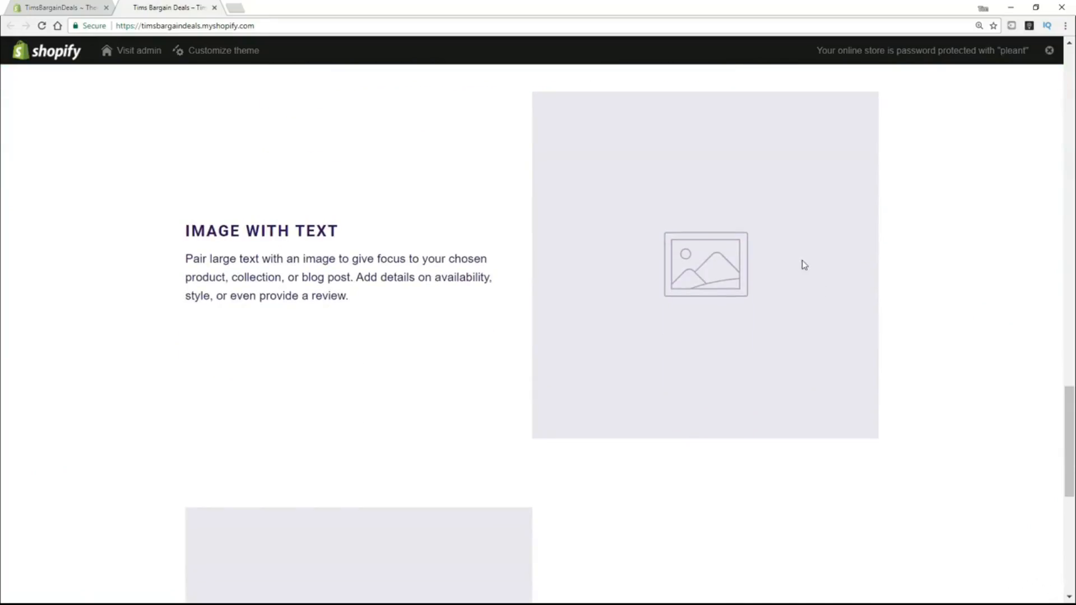
{"action": "scroll", "coordinate": [751, 317], "scroll_direction": "down", "scroll_amount": 2}
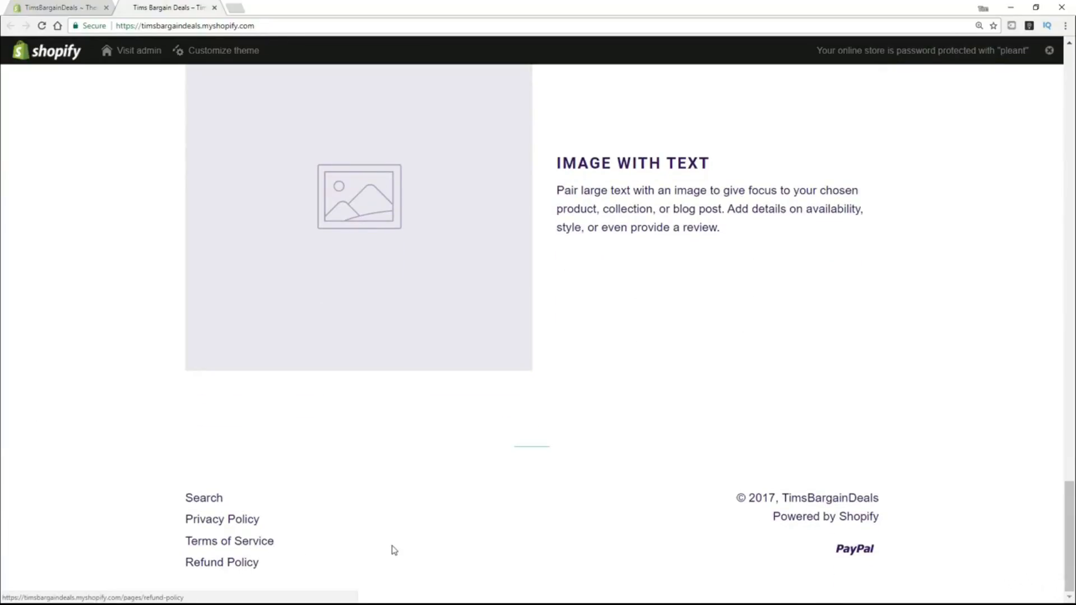
{"action": "left_click_drag", "start_coordinate": [1070, 493], "coordinate": [1071, 37]}
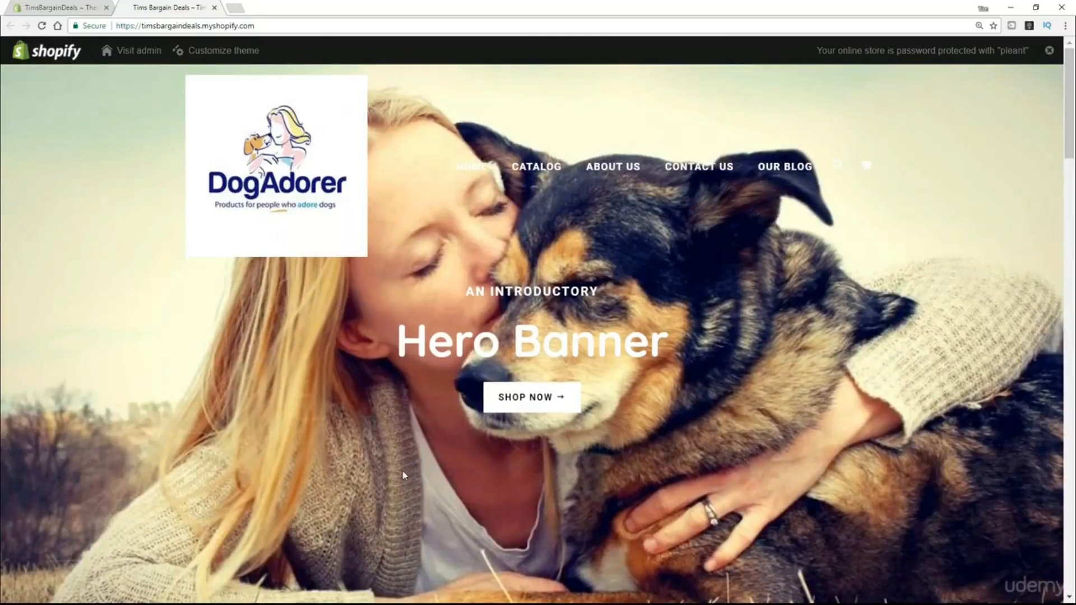
{"action": "left_click", "coordinate": [45, 8]}
{"action": "left_click", "coordinate": [948, 196]}
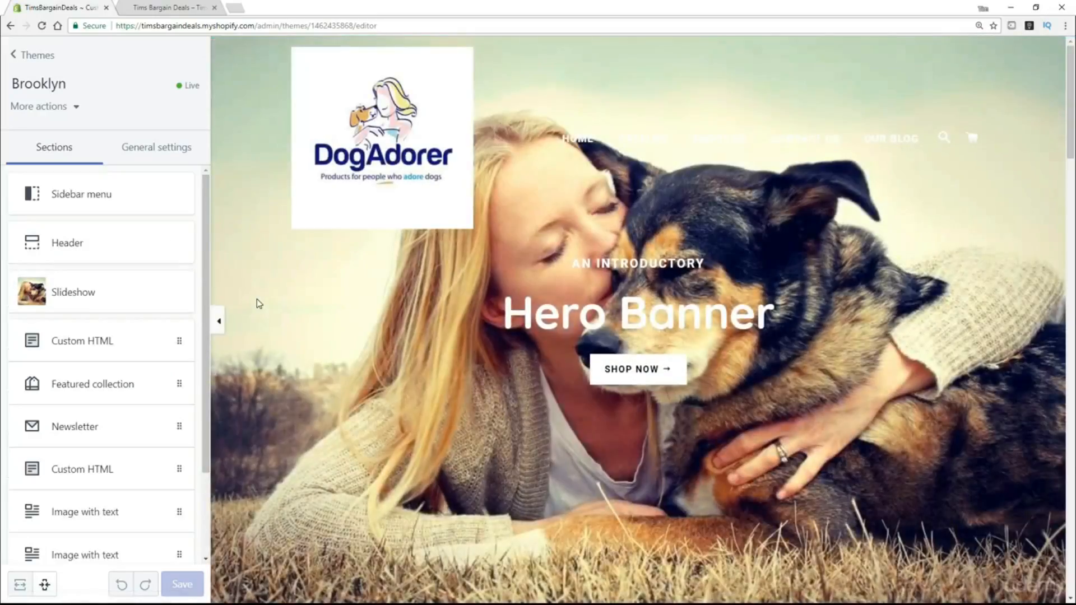
Change the slide's subheading to 'Welcome to DogAdorer'.
{"action": "left_click", "coordinate": [62, 300]}
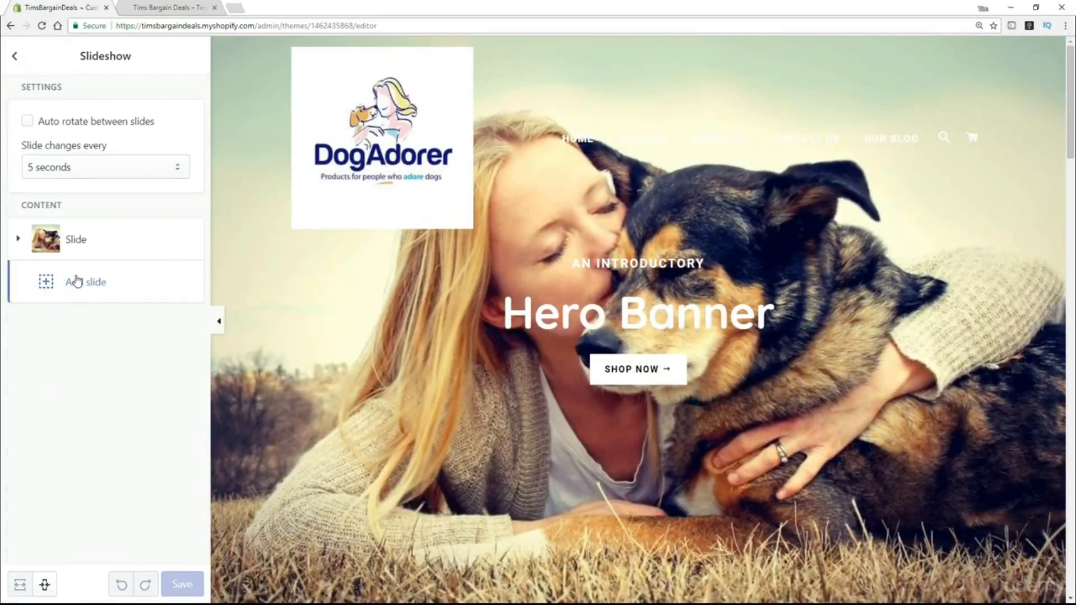
{"action": "left_click", "coordinate": [77, 245]}
{"action": "scroll", "coordinate": [115, 310], "scroll_direction": "down", "scroll_amount": 5}
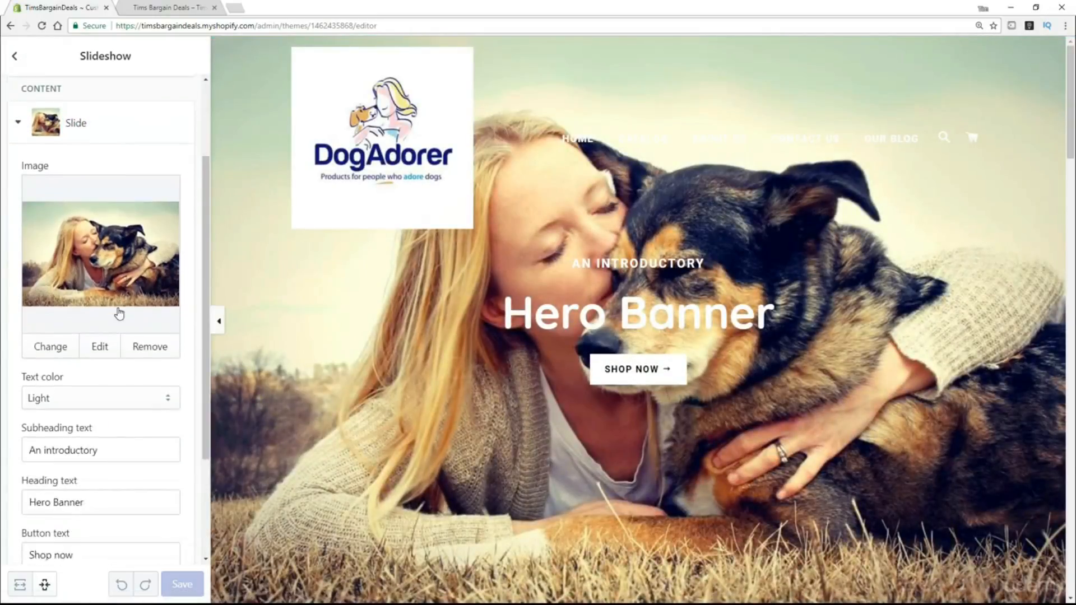
{"action": "left_click", "coordinate": [146, 294]}
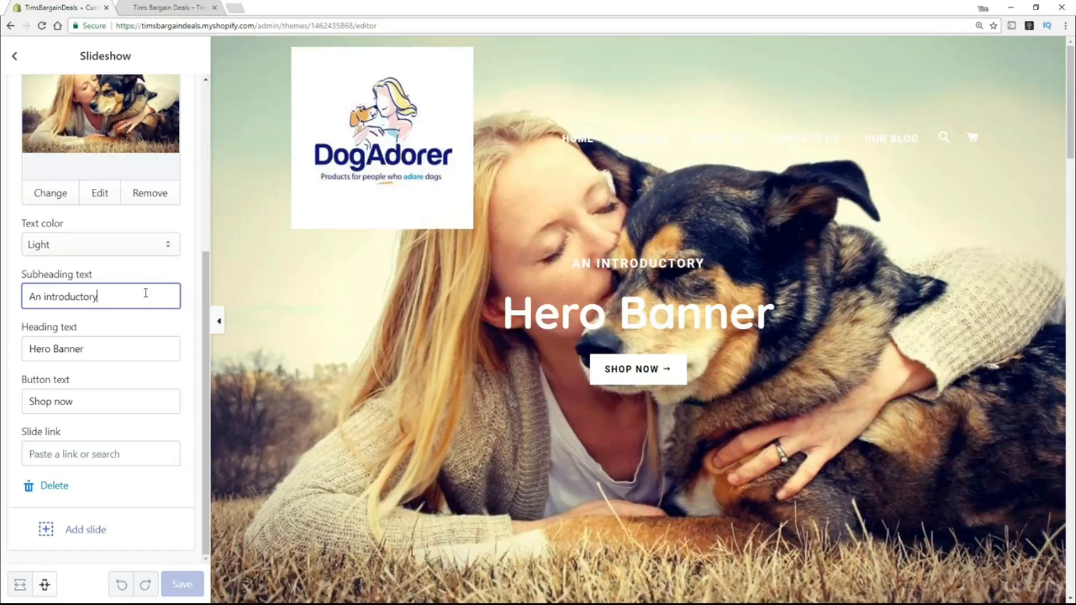
{"action": "key", "text": "BackSpace"}
{"action": "key", "text": "BackSpace"}
{"action": "key", "text": "BackSpace"}
{"action": "key", "text": "BackSpace"}
{"action": "key", "text": "BackSpace"}
{"action": "key", "text": "BackSpace"}
{"action": "key", "text": "BackSpace"}
{"action": "key", "text": "BackSpace"}
{"action": "key", "text": "BackSpace"}
{"action": "key", "text": "BackSpace"}
{"action": "key", "text": "BackSpace"}
{"action": "key", "text": "BackSpace"}
{"action": "key", "text": "BackSpace"}
{"action": "key", "text": "BackSpace"}
{"action": "key", "text": "BackSpace"}
{"action": "type", "text": "Welcome to DogAdorer"}
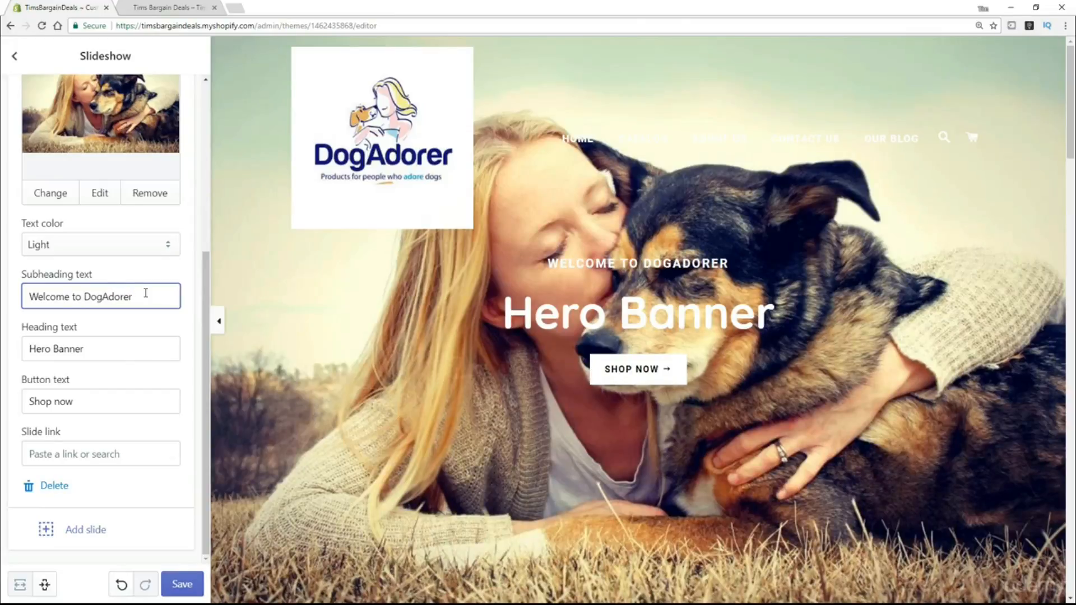
Change the slide's heading to 'The Store for People who Adore Dogs'.
{"action": "key", "text": "Tab"}
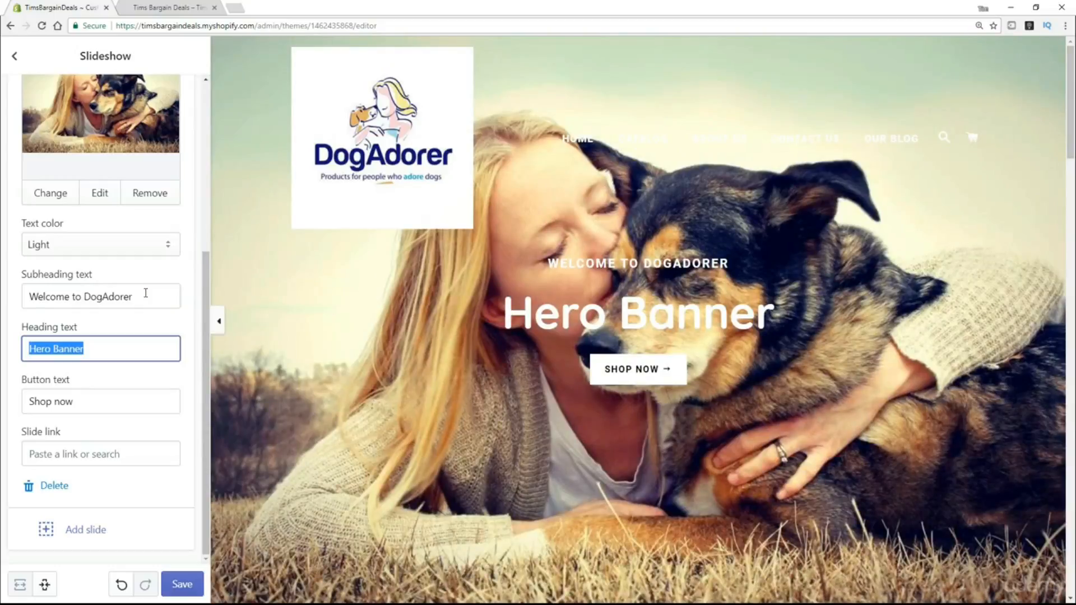
{"action": "type", "text": "The sto"}
{"action": "key", "text": "BackSpace"}
{"action": "key", "text": "BackSpace"}
{"action": "key", "text": "BackSpace"}
{"action": "type", "text": "Store"}
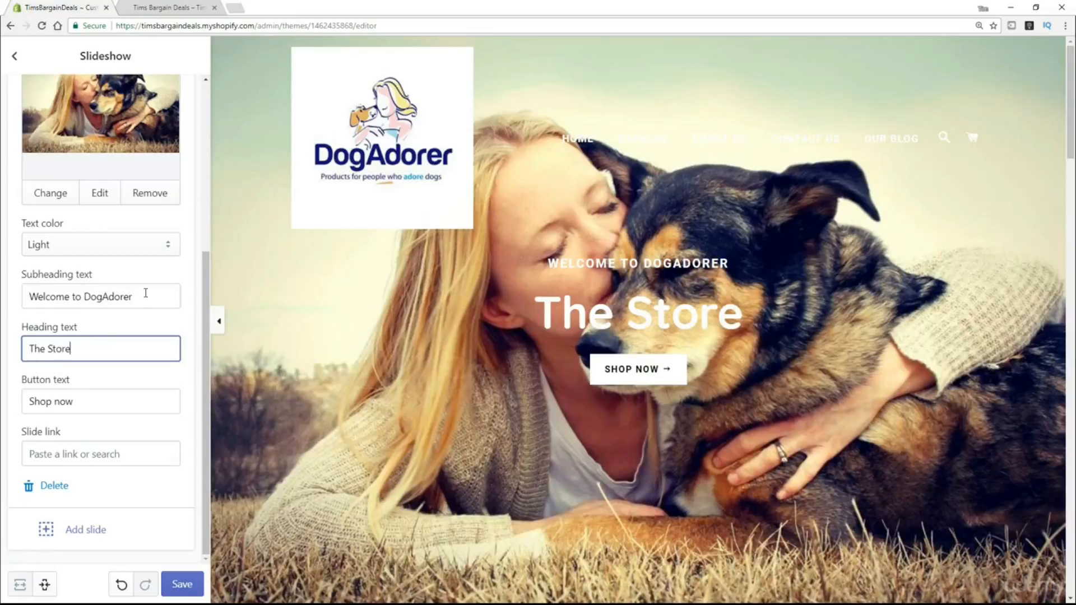
{"action": "type", "text": " for People"}
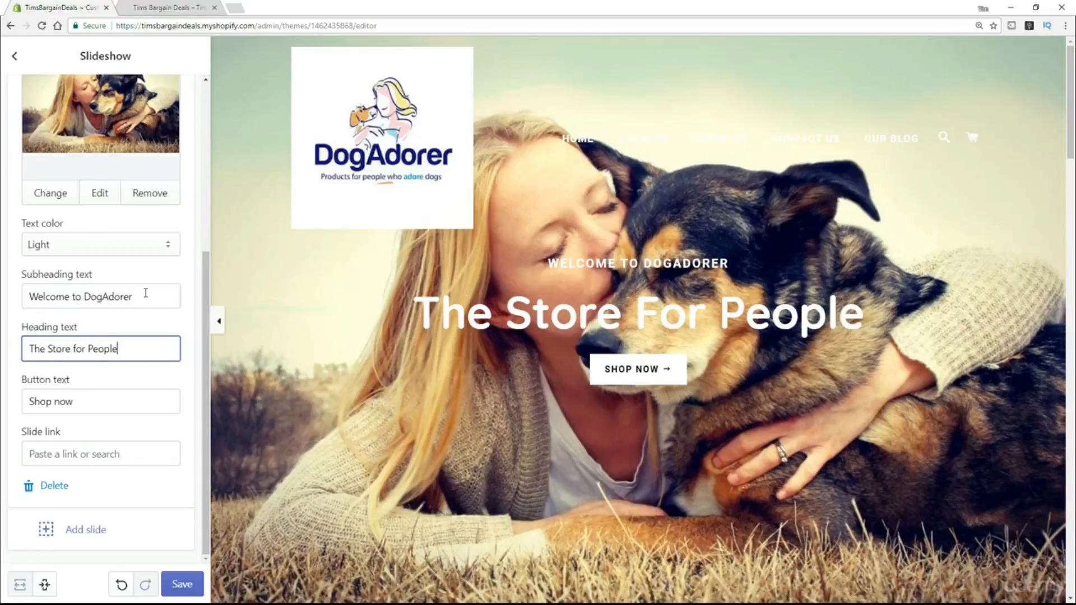
{"action": "type", "text": " who A"}
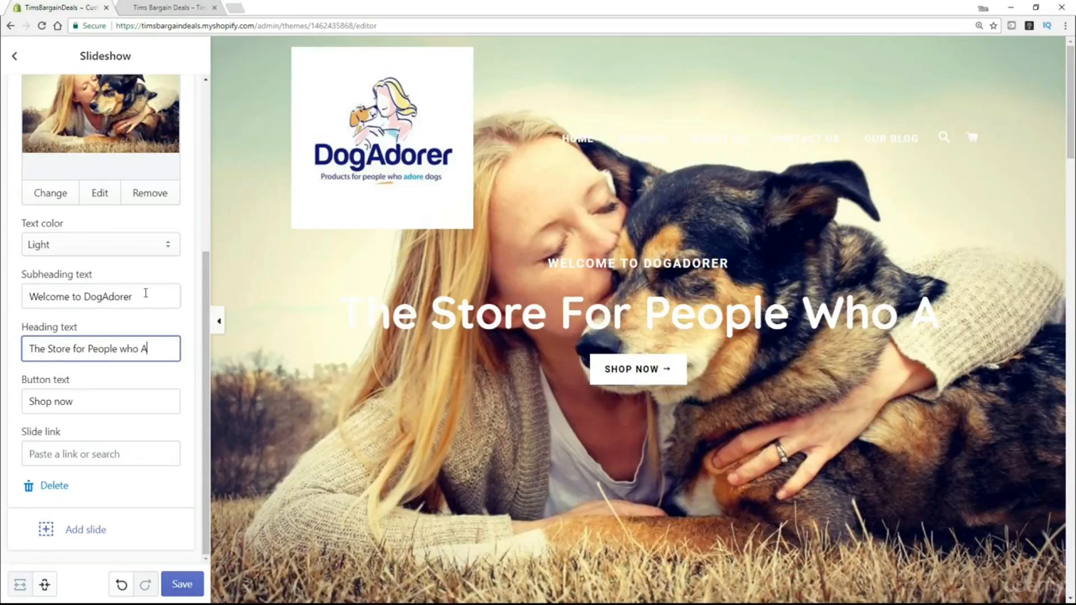
{"action": "type", "text": "dore"}
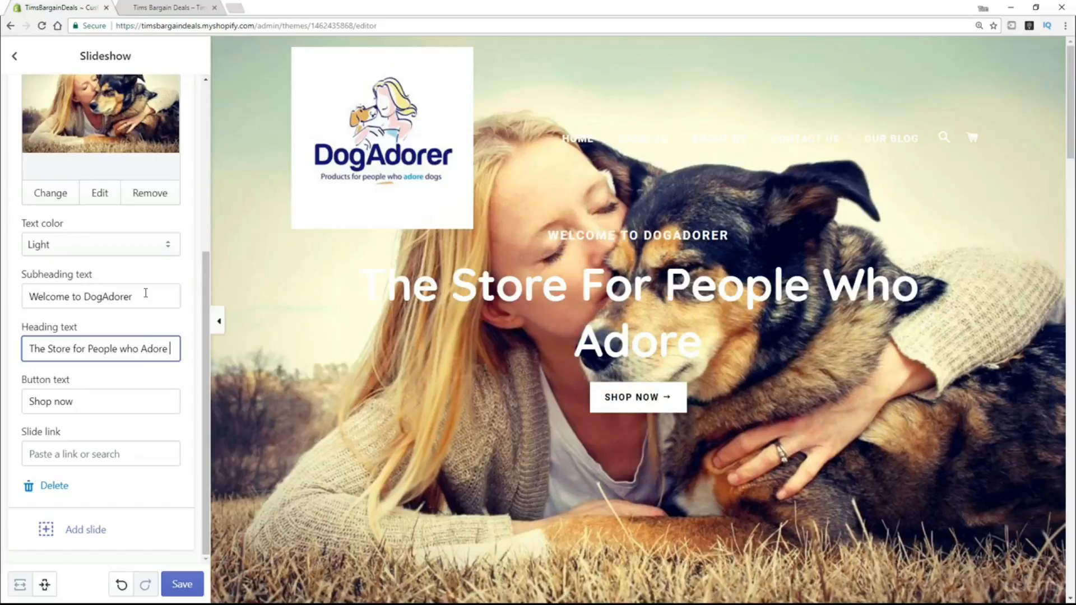
{"action": "type", "text": " Dogs"}
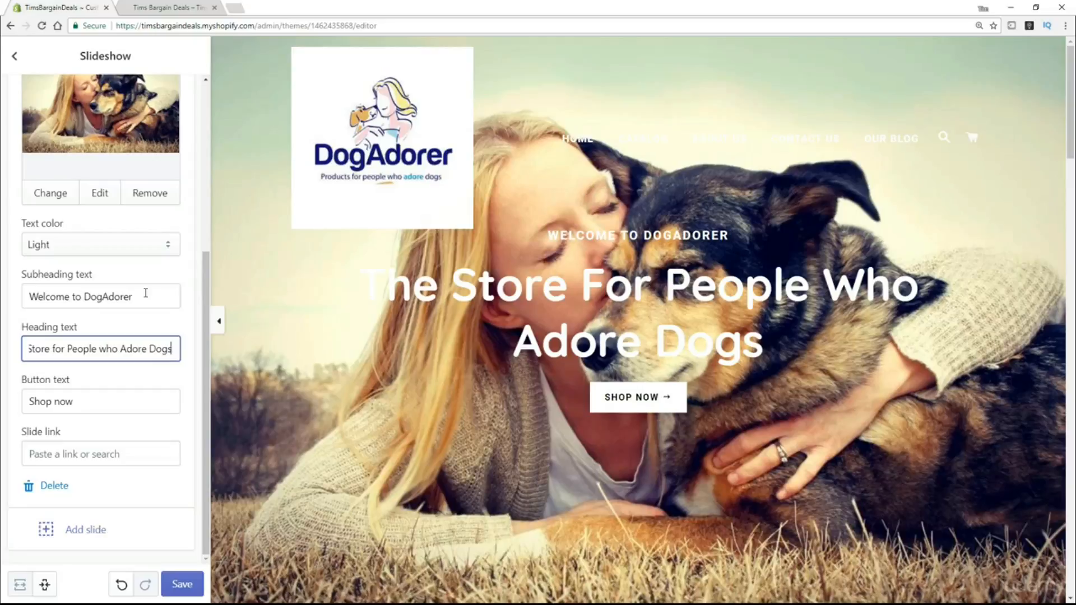
{"action": "key", "text": "Tab"}
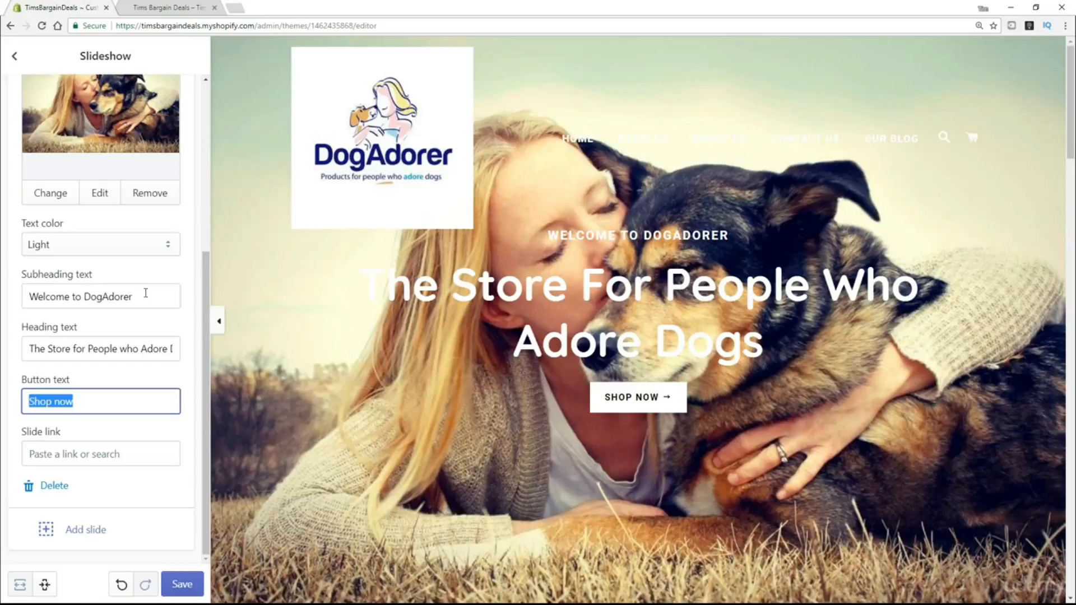
Save the slideshow text changes and reload the live storefront to check the new heading.
{"action": "left_click", "coordinate": [98, 457]}
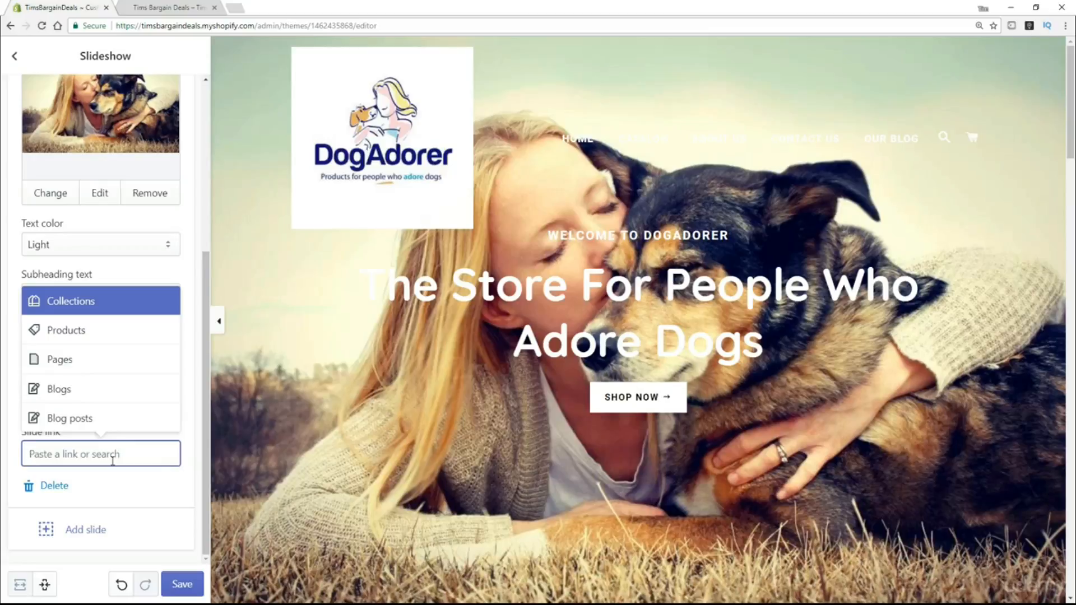
{"action": "left_click", "coordinate": [206, 346]}
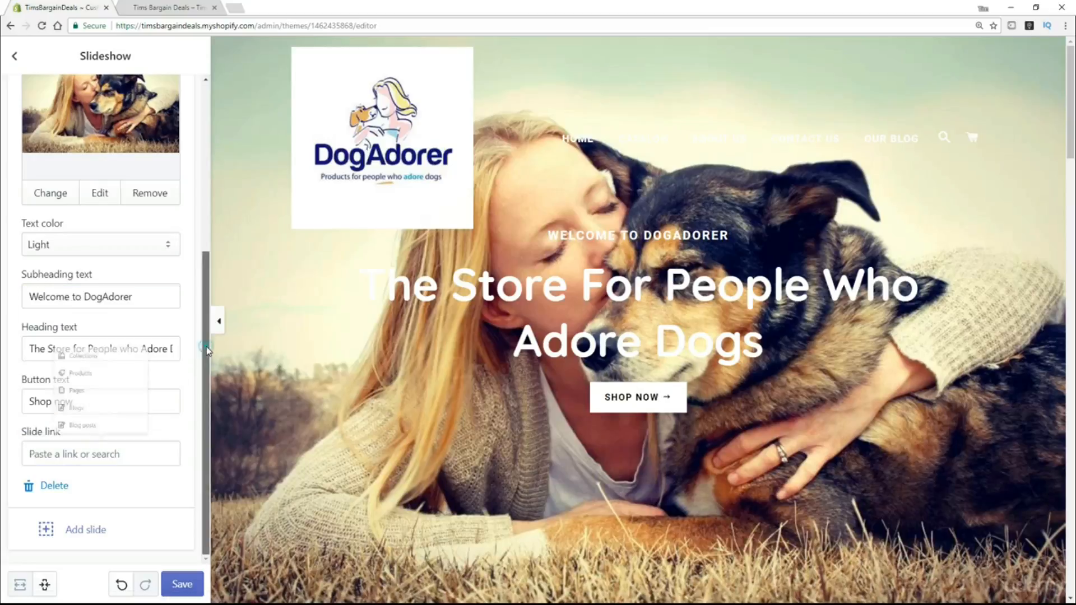
{"action": "left_click", "coordinate": [194, 584]}
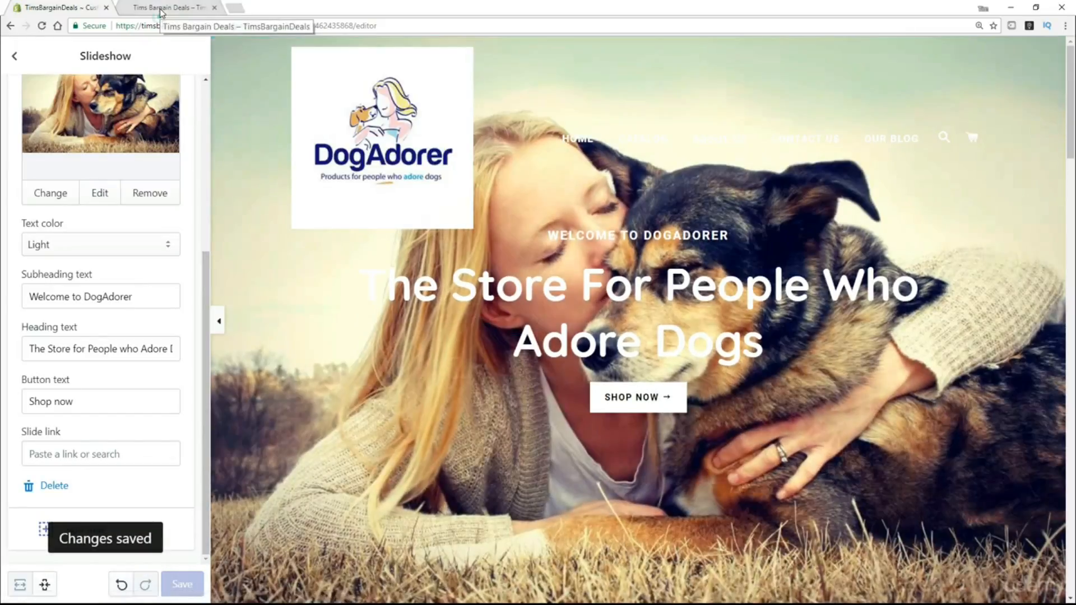
{"action": "left_click", "coordinate": [161, 7]}
{"action": "left_click", "coordinate": [41, 25]}
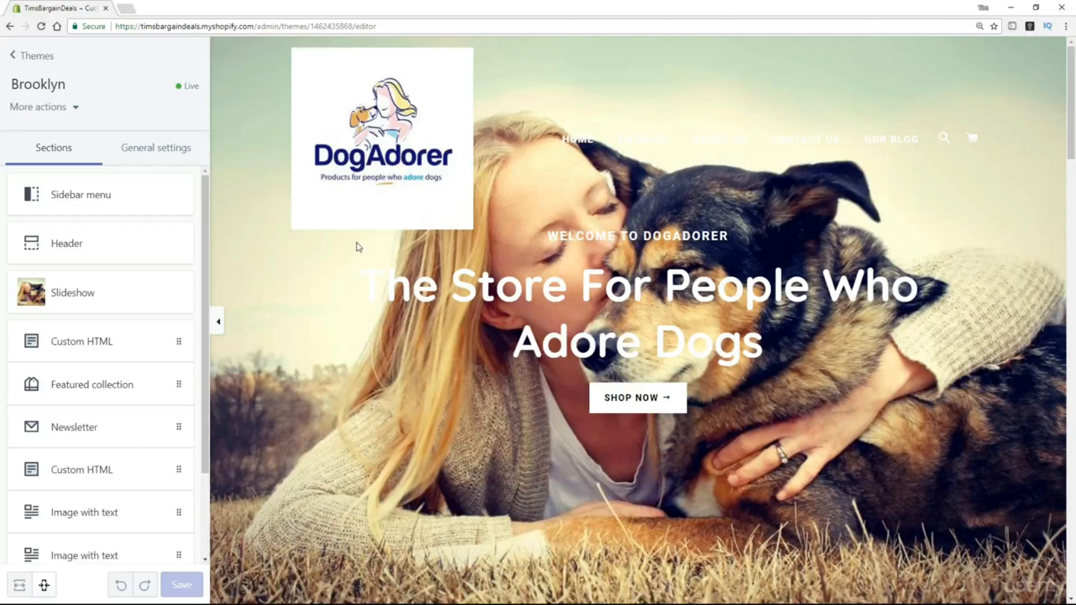
Switch the editor preview to mobile view and scroll through the DogAdorer homepage.
{"action": "left_click", "coordinate": [45, 587]}
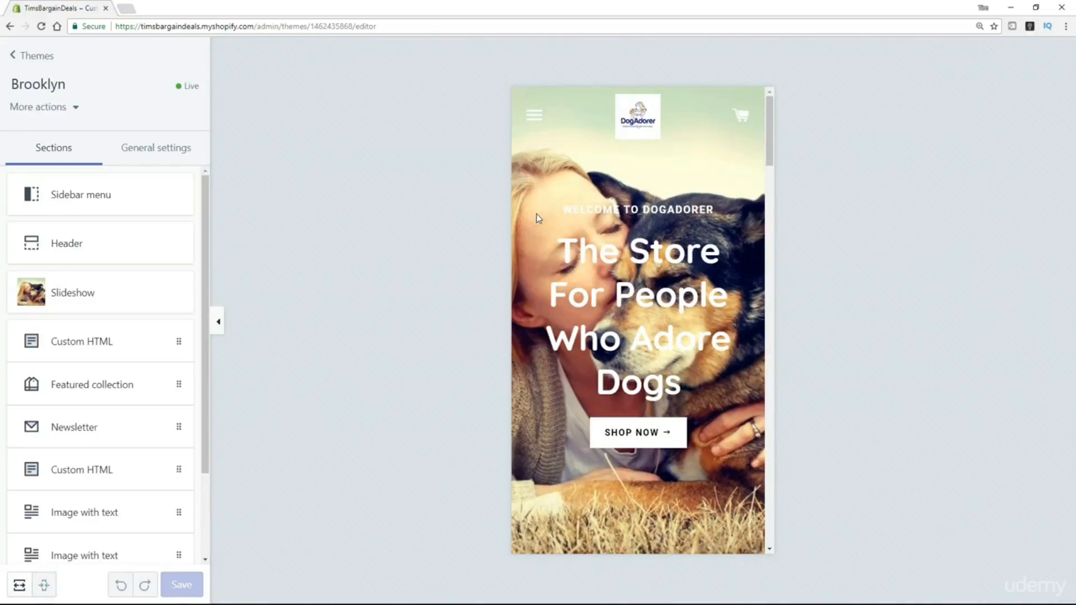
{"action": "left_click_drag", "start_coordinate": [774, 119], "coordinate": [737, 94]}
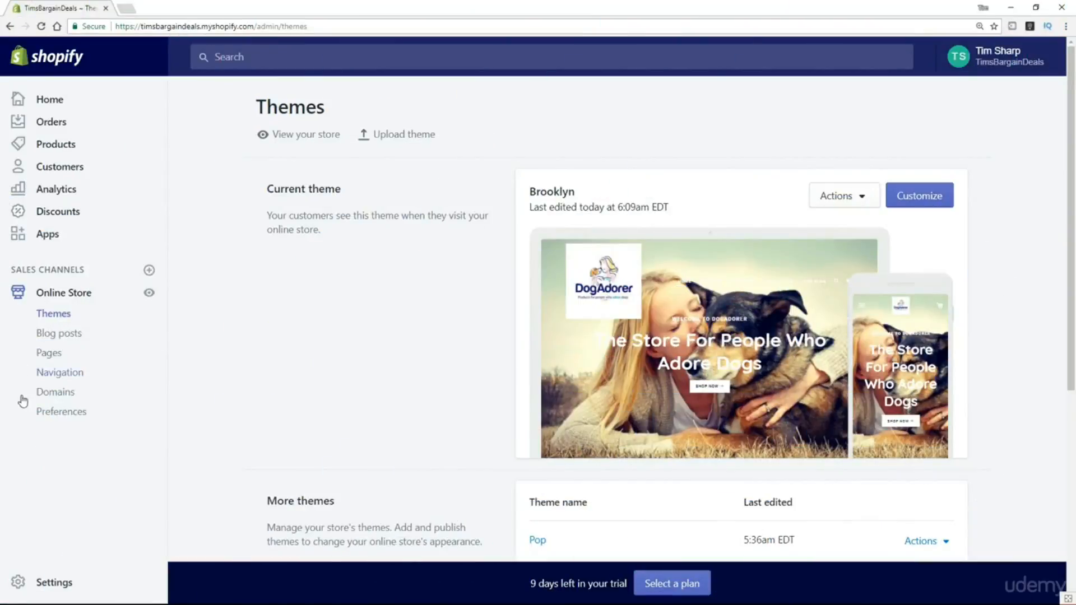
{"action": "left_click", "coordinate": [52, 583]}
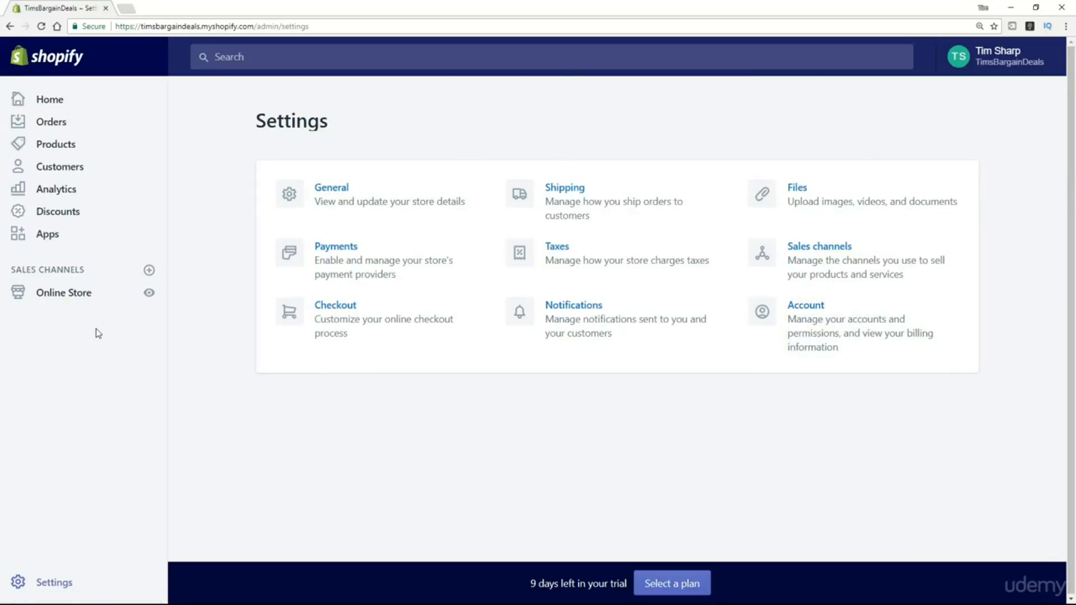
{"action": "left_click", "coordinate": [64, 294]}
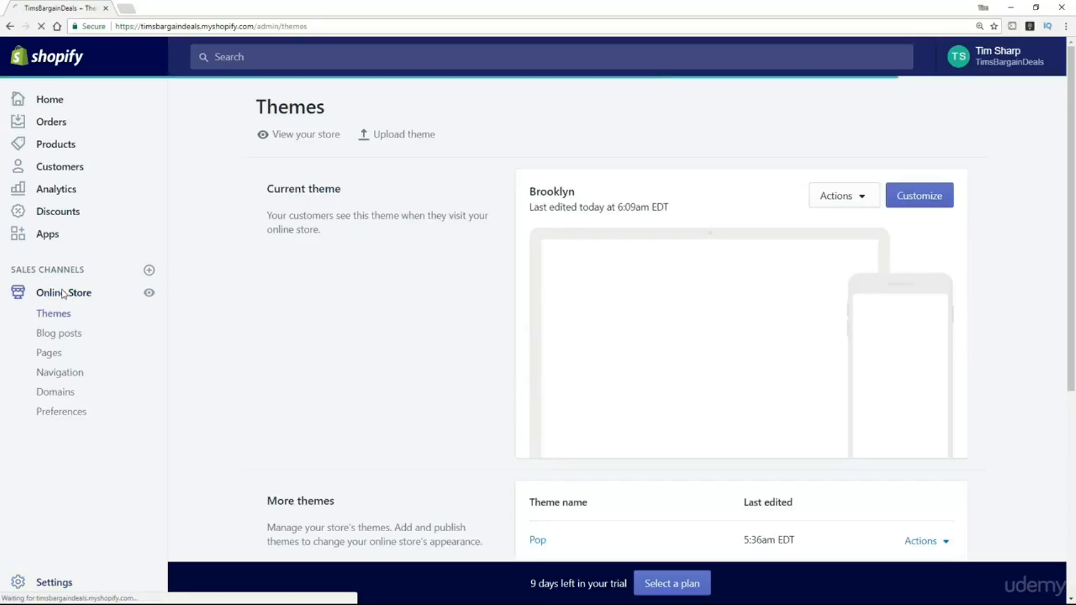